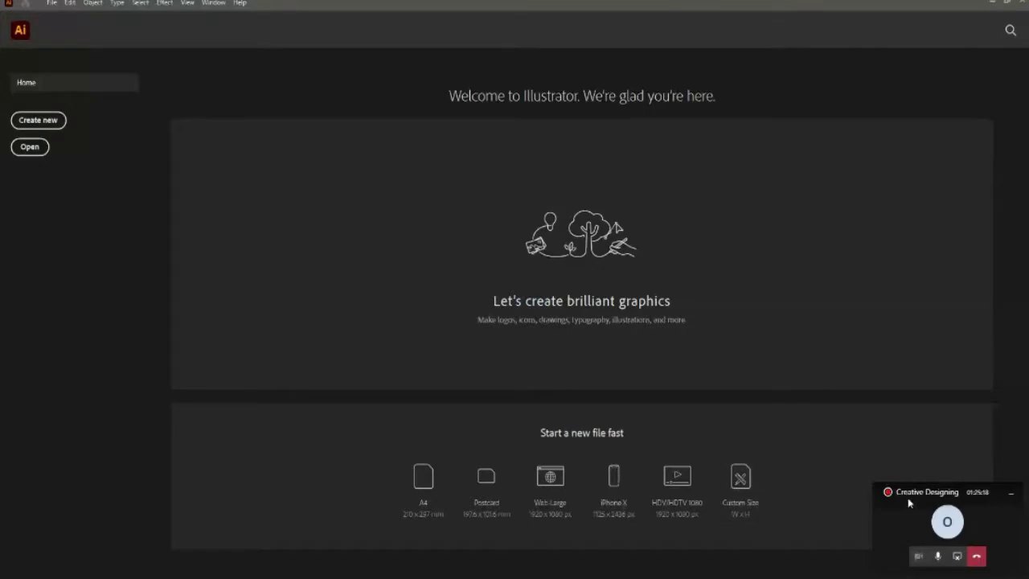
- Open the File menu from the Illustrator Home welcome screen
left_click_drag(909, 502, 830, 566)
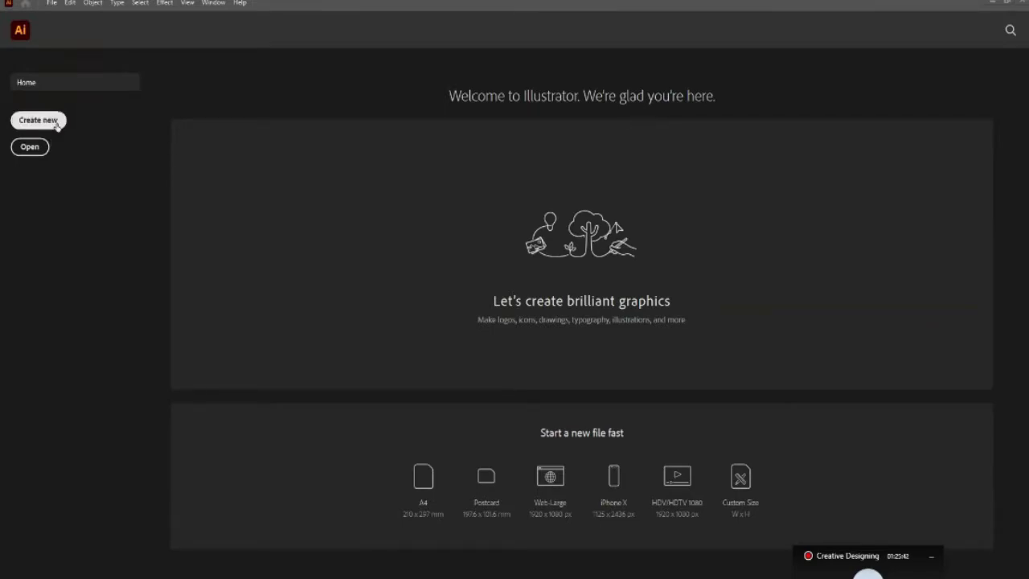
left_click(53, 3)
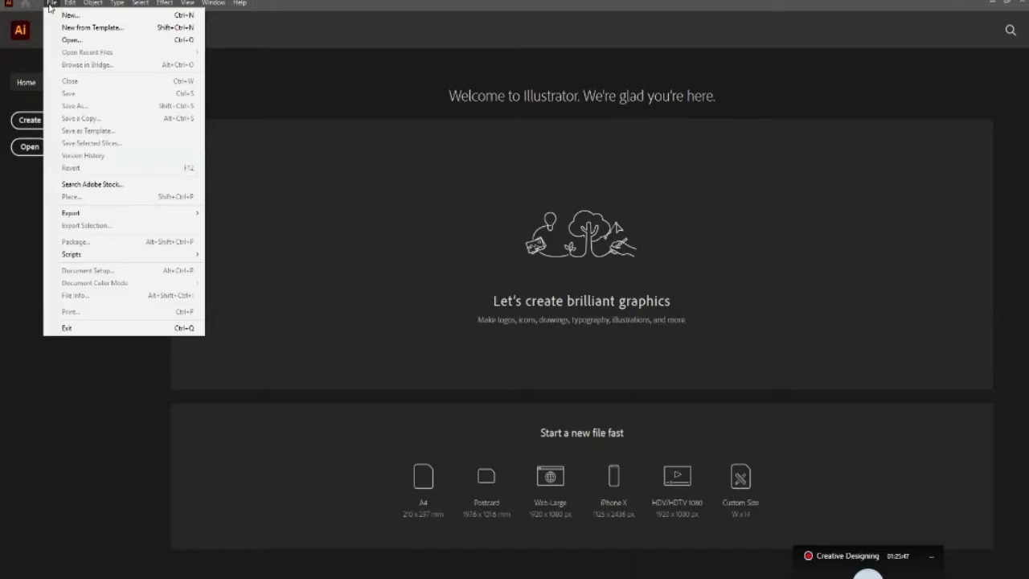
- Open the New Document dialog, browse the Mobile presets, then show the Web presets
left_click(27, 123)
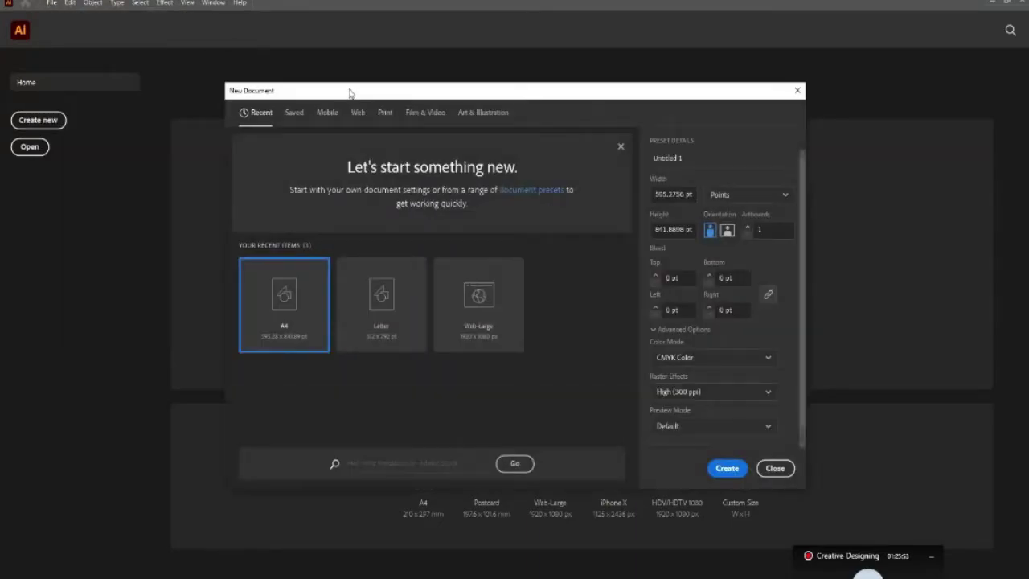
left_click_drag(327, 73, 292, 74)
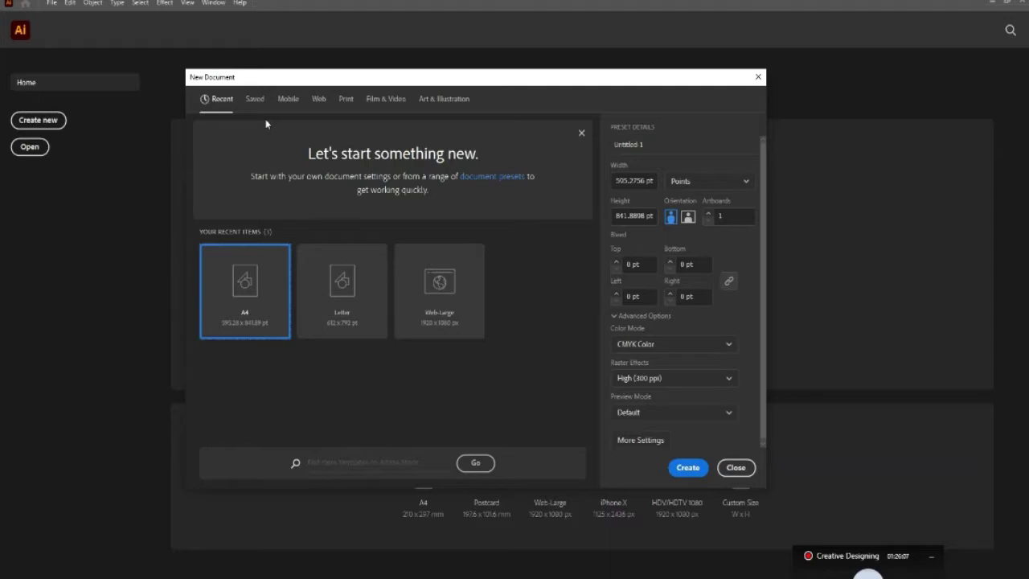
left_click(288, 98)
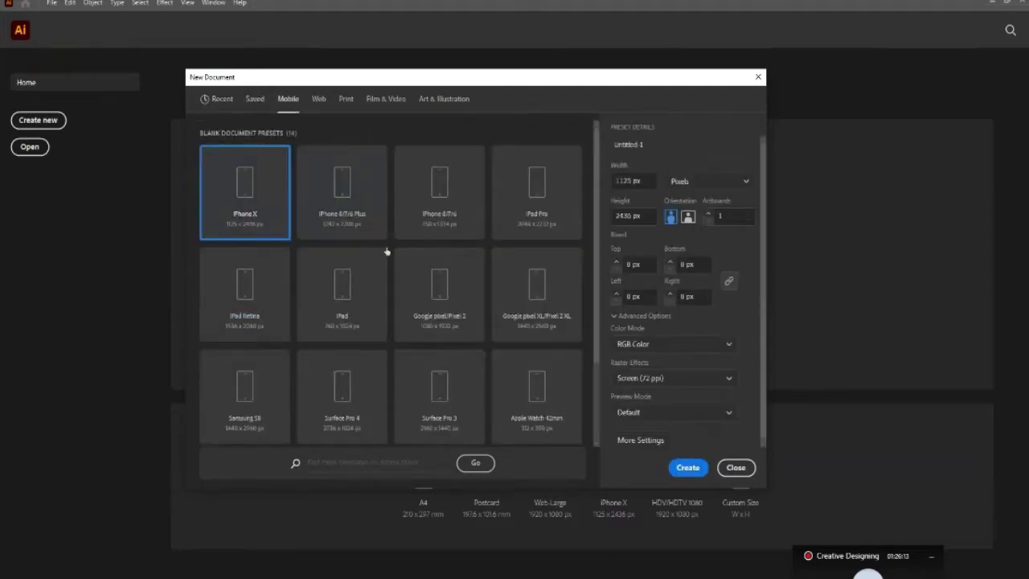
scroll(402, 241, "down", 5)
scroll(402, 241, "up", 5)
scroll(415, 352, "down", 3)
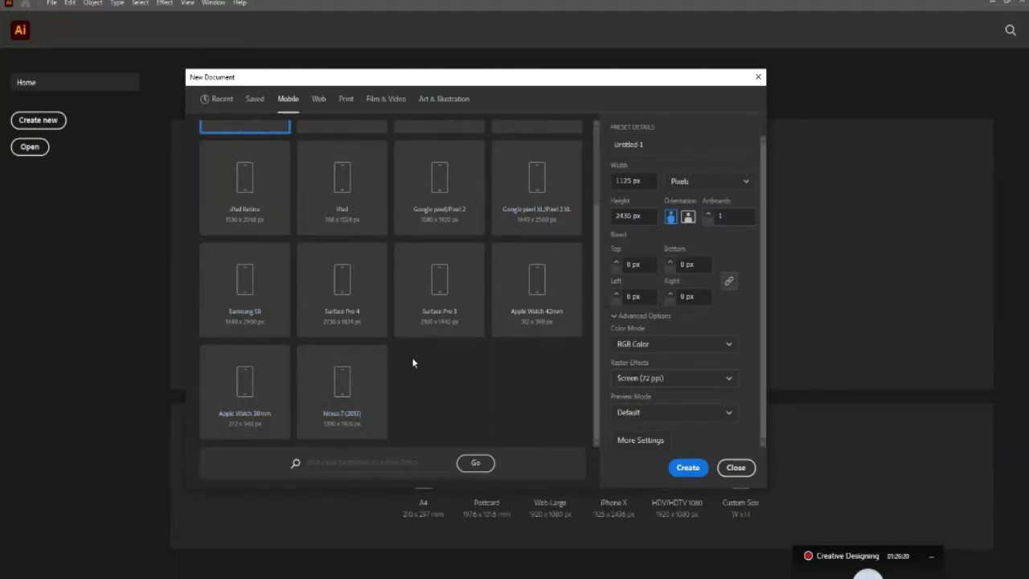
scroll(426, 392, "up", 3)
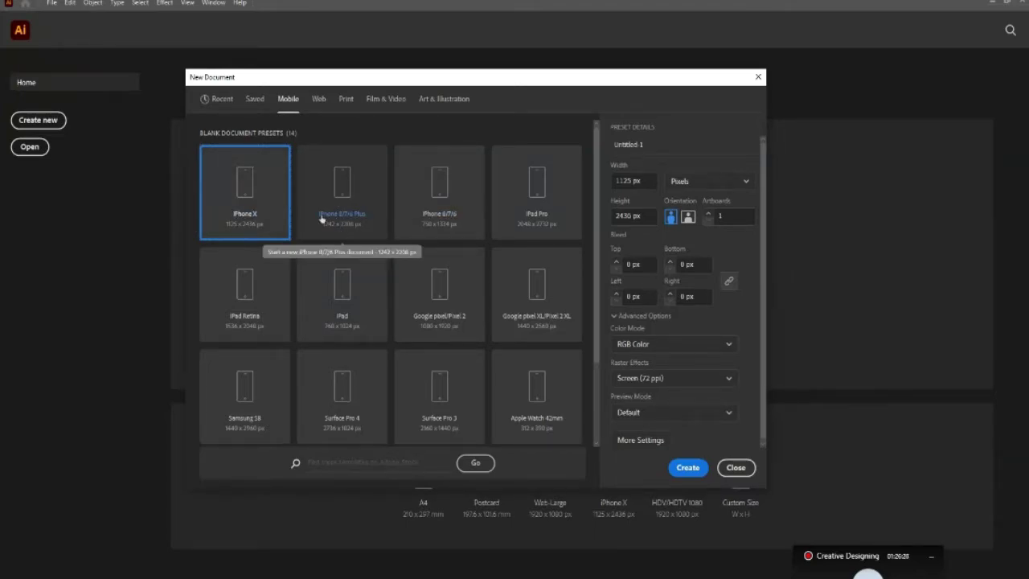
left_click(319, 99)
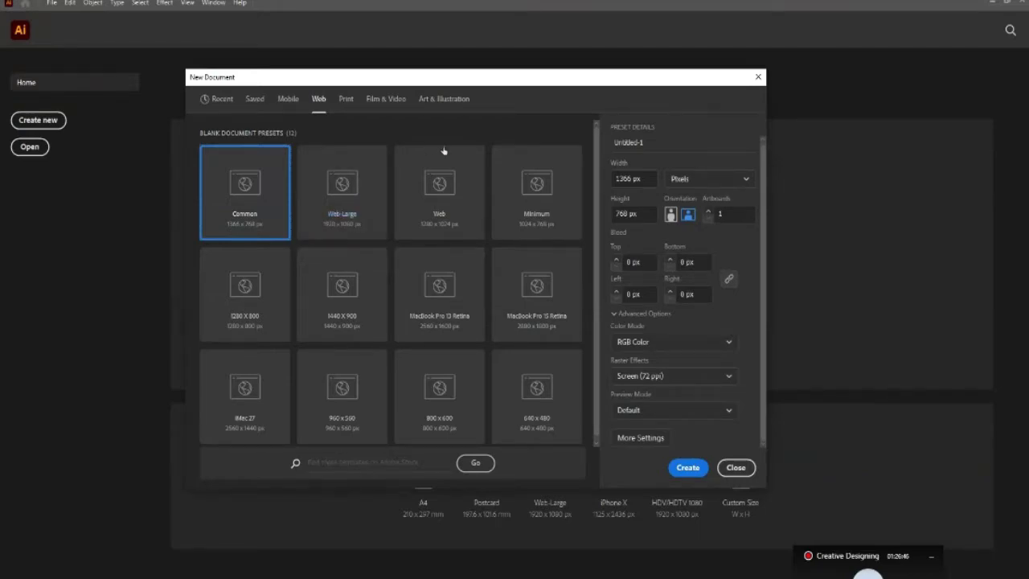
left_click(347, 100)
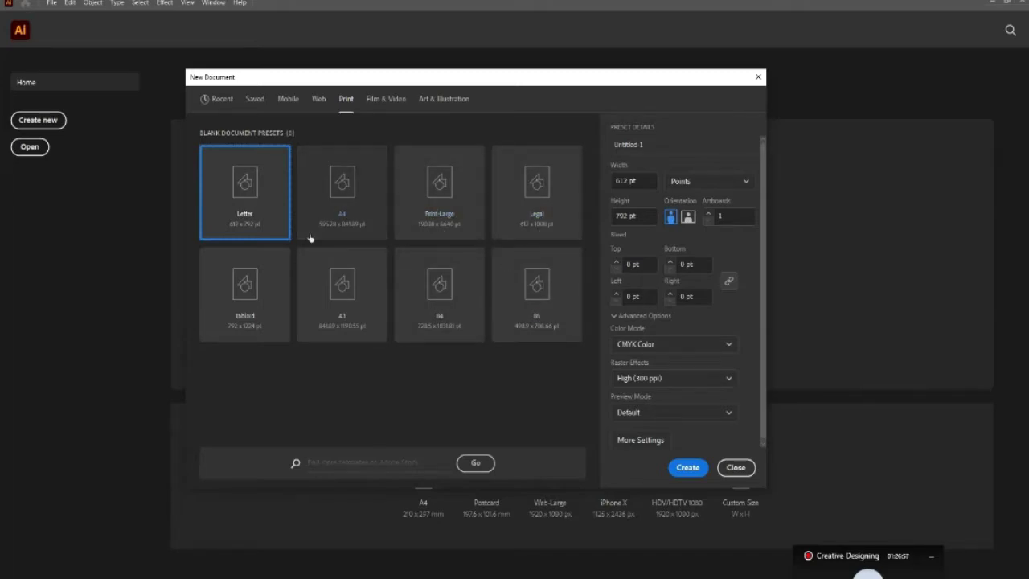
left_click(390, 102)
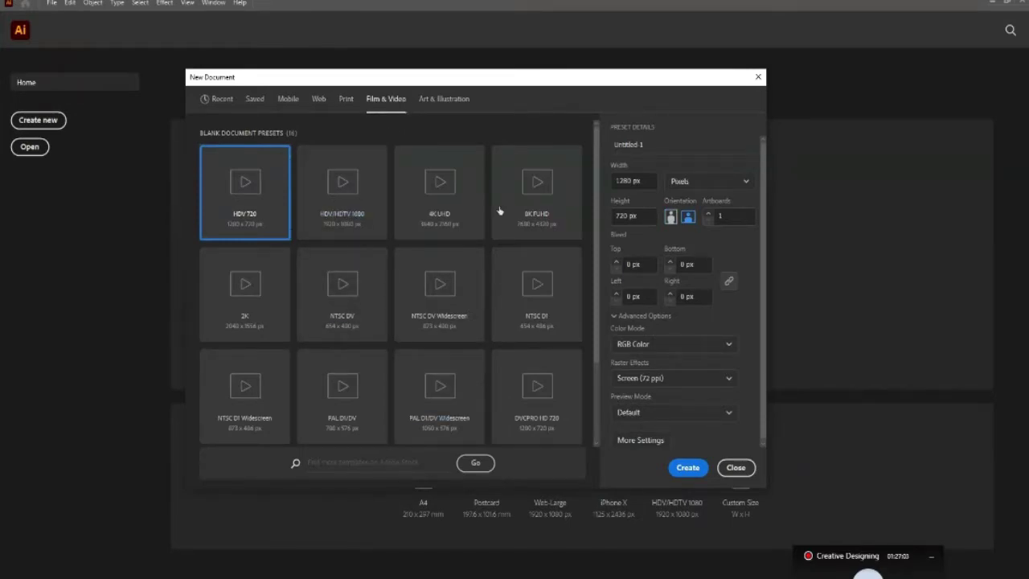
scroll(345, 362, "down", 3)
scroll(458, 391, "up", 3)
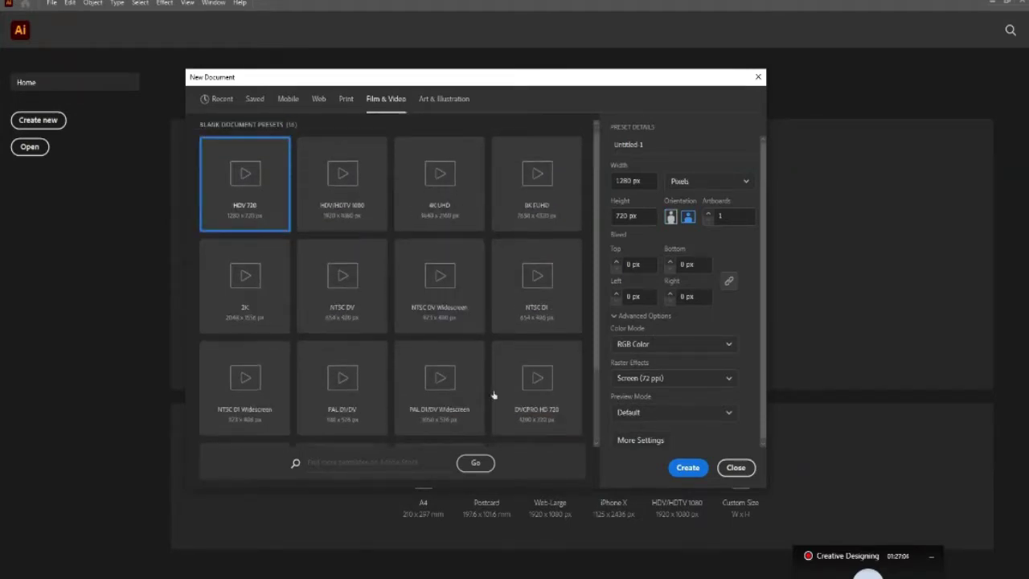
left_click(442, 99)
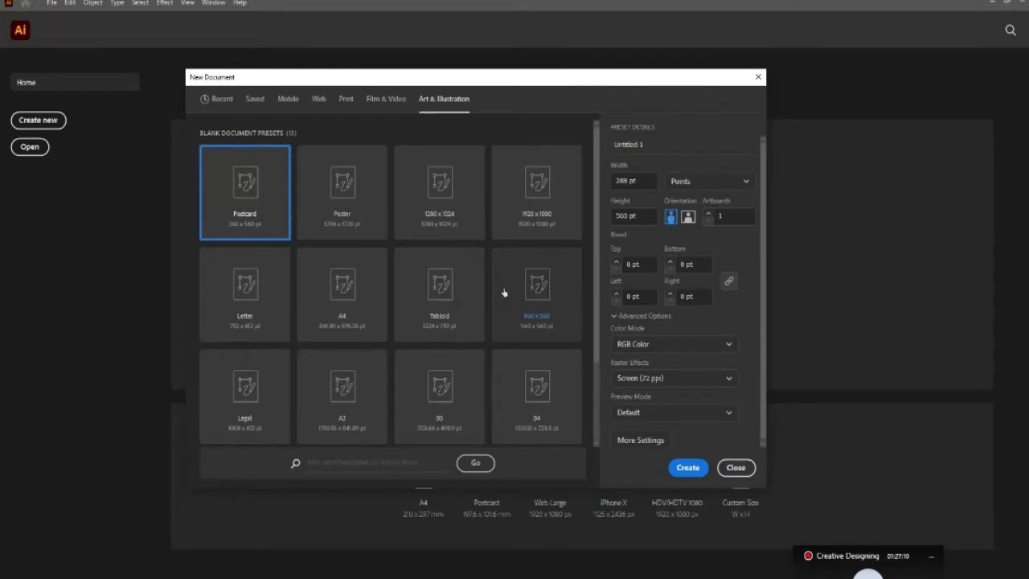
scroll(537, 337, "down", 2)
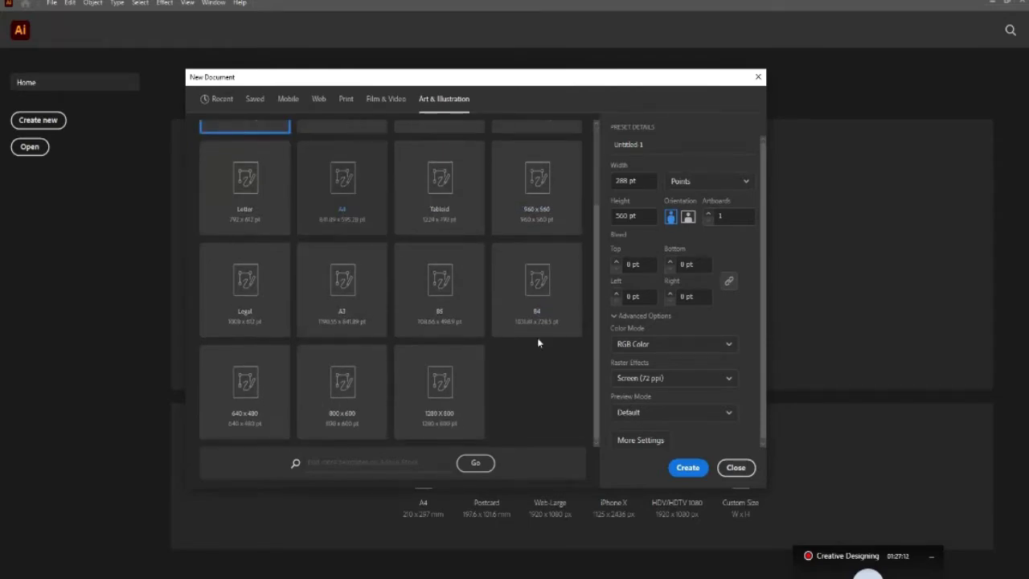
scroll(531, 350, "up", 2)
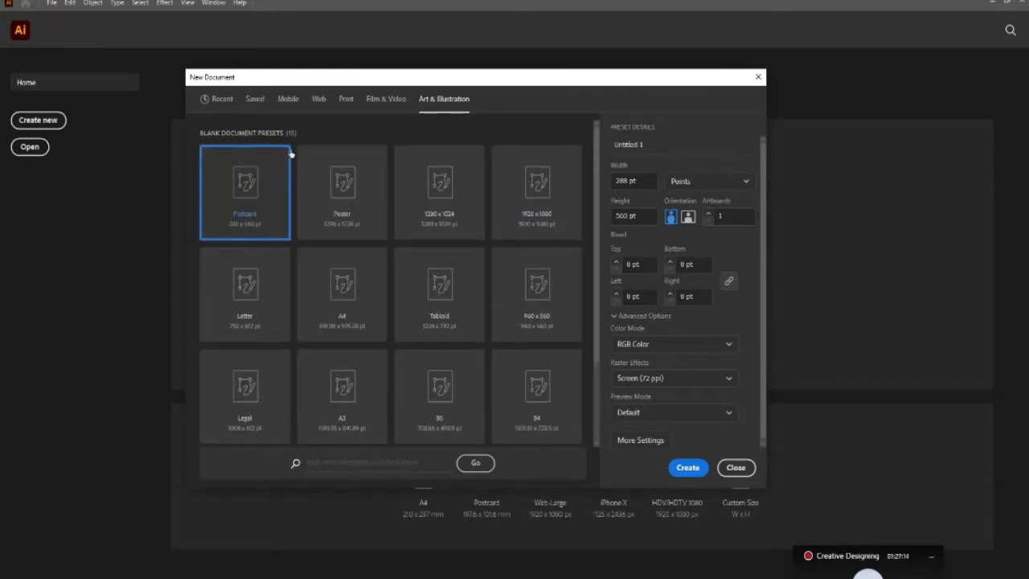
left_click(319, 100)
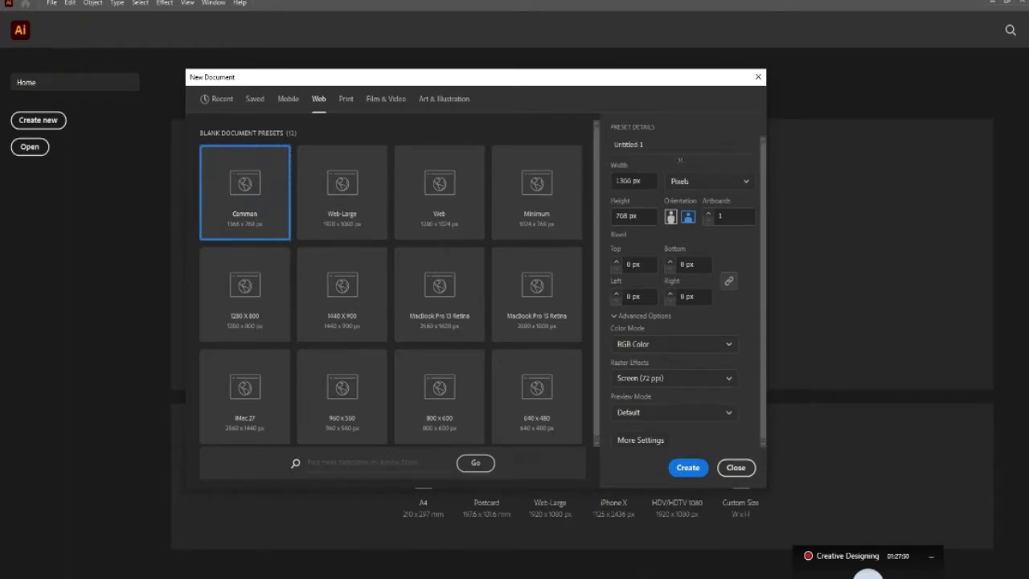
- Rename the preset to FirstLecture and open the units dropdown
left_click(657, 143)
double_click(658, 144)
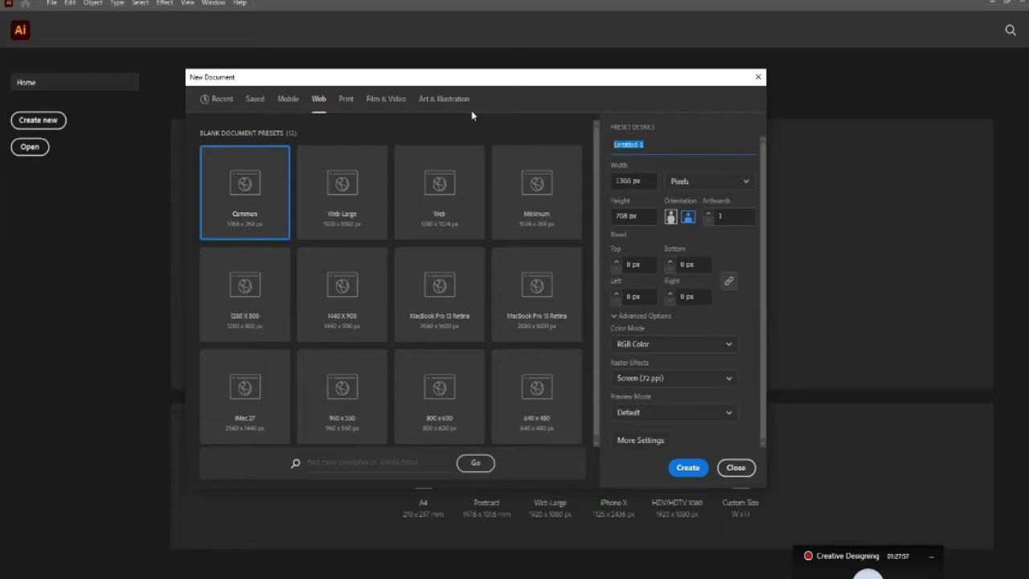
type("First")
type("Cla")
type("s")
type("s")
key("BackSpace")
key("BackSpace")
key("BackSpace")
type("Lact")
type("ure")
left_click(705, 183)
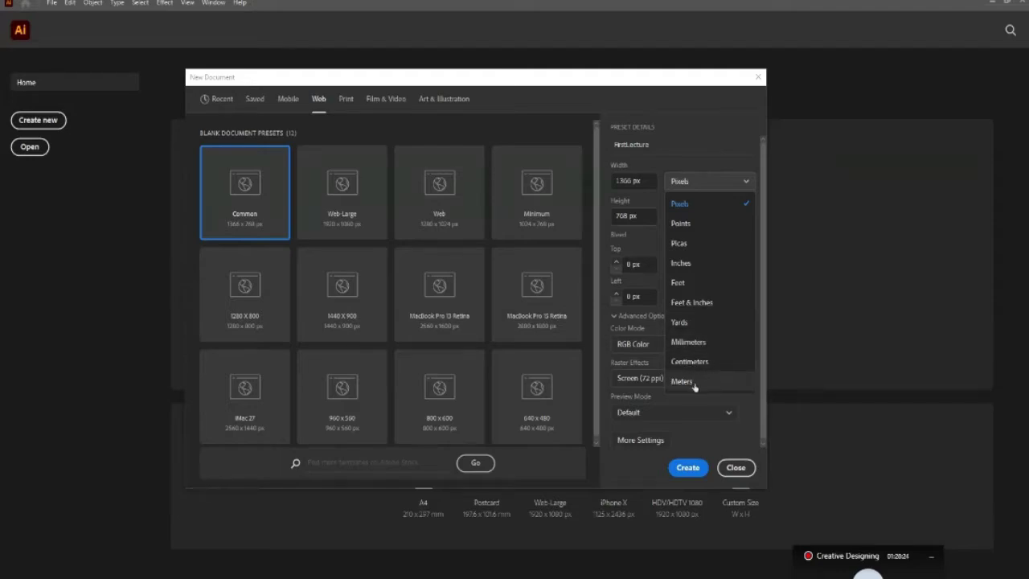
- Keep Pixels as units and set the size to 1500 px wide by 800 px tall
left_click(694, 204)
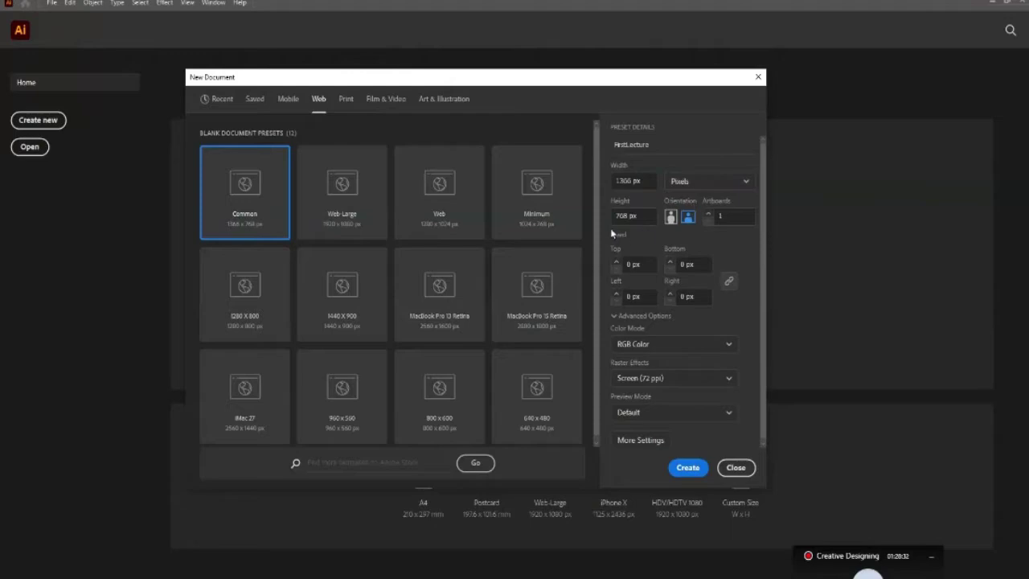
left_click_drag(648, 181, 609, 181)
type("1500")
key("Tab")
type("800")
- Create the FirstLecture document with a single artboard
left_click(707, 213)
left_click(707, 221)
left_click(688, 468)
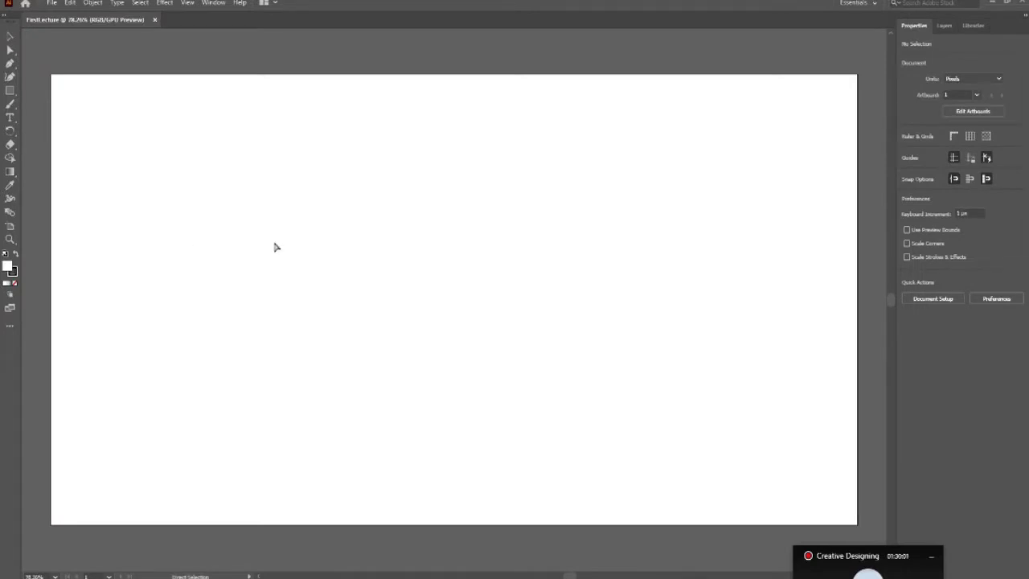
- Zoom out to 50%, pick Direct Selection, and start another new document with Ctrl+N
key("ctrl+minus")
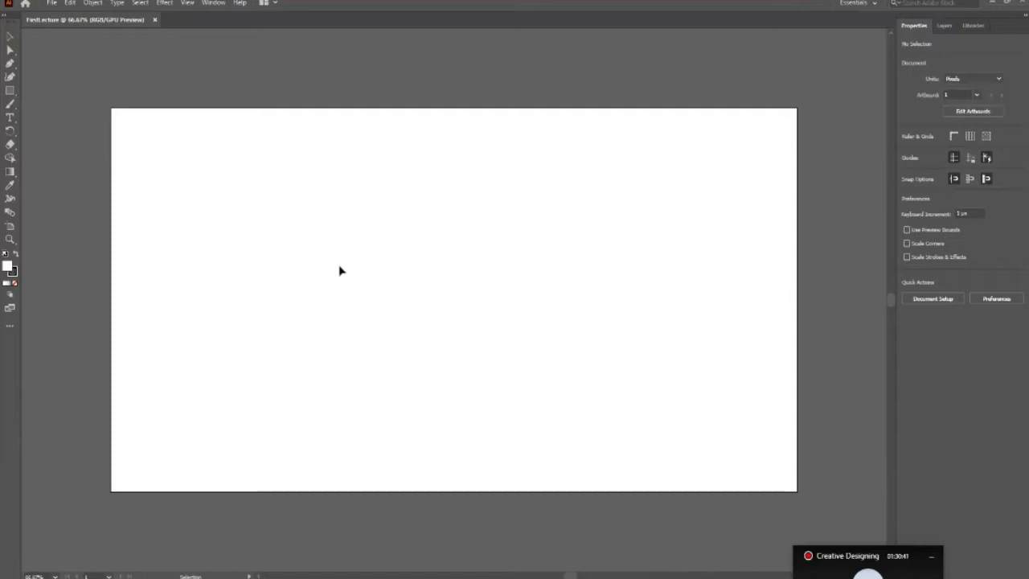
key("ctrl+minus")
key("ctrl+minus")
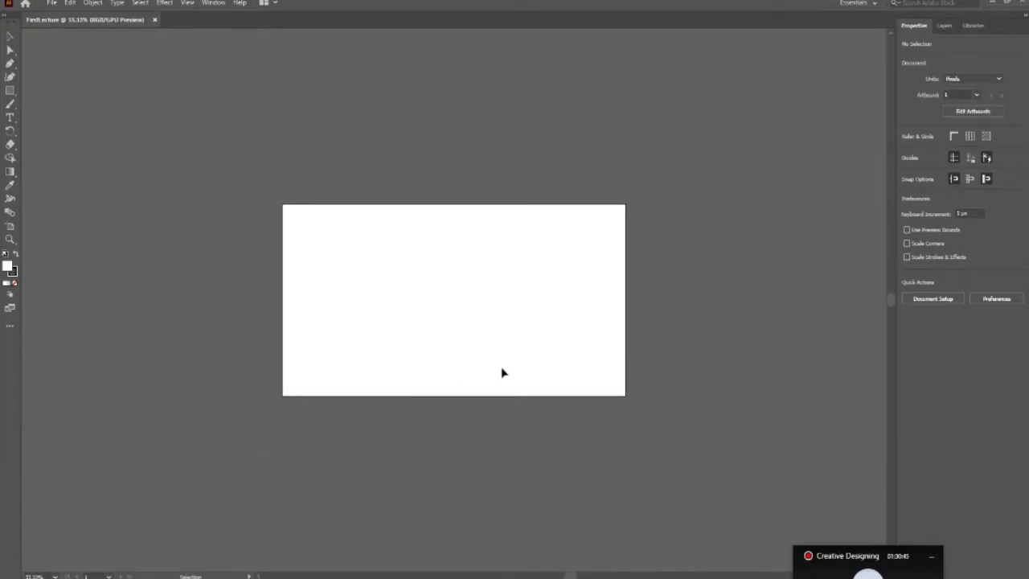
key("a")
key("ctrl+n")
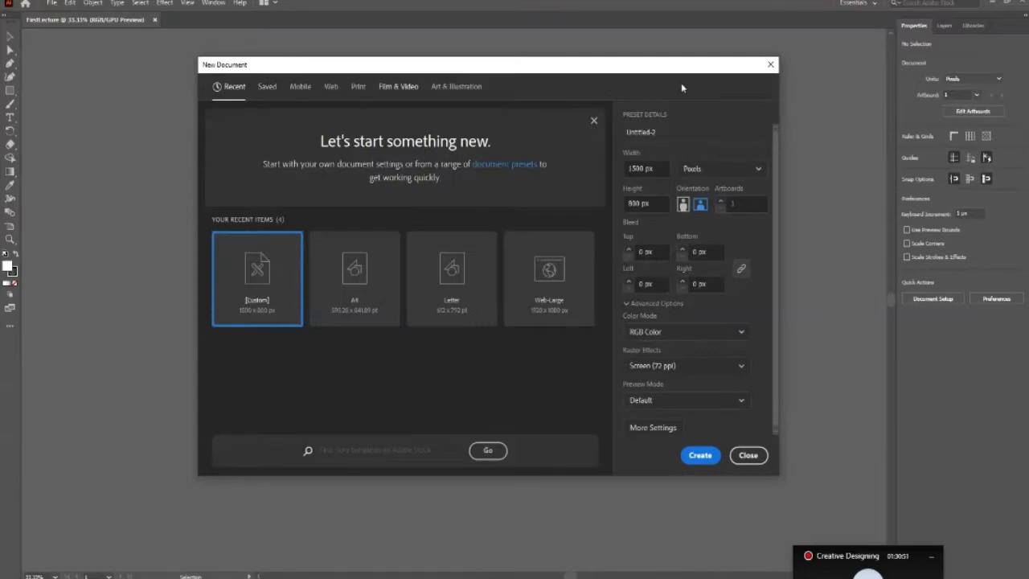
- Dismiss the dialog and reopen the New Document settings via File > New
left_click(744, 457)
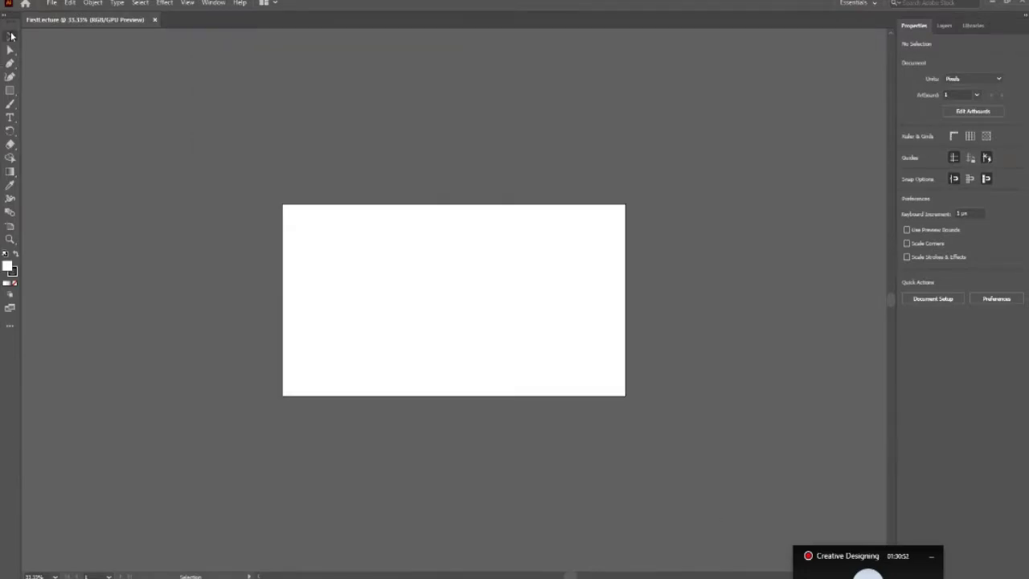
left_click(52, 4)
left_click(71, 15)
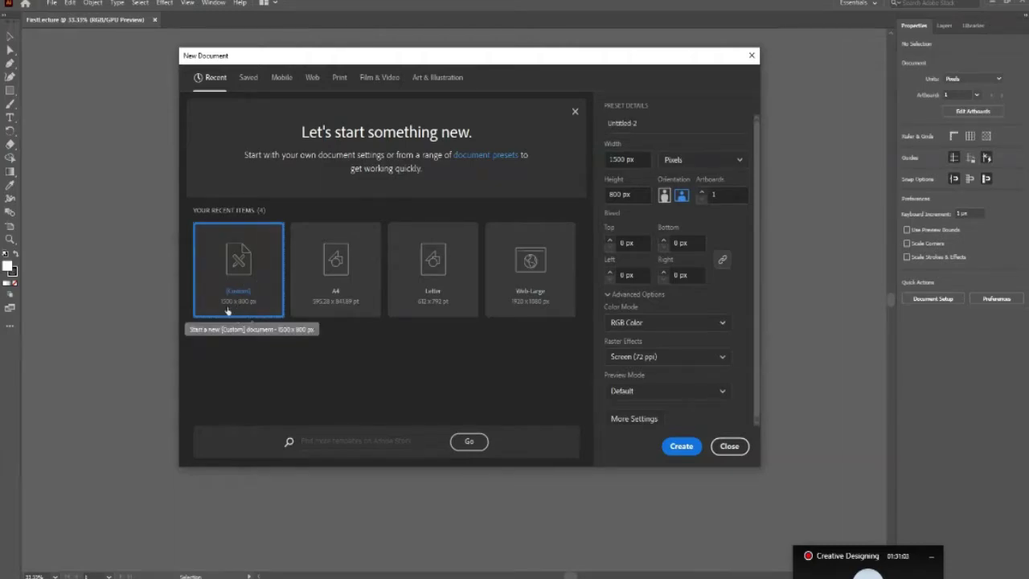
- Name the new document FirstLecture2, clearing the stray text
left_click(651, 129)
type("Sd")
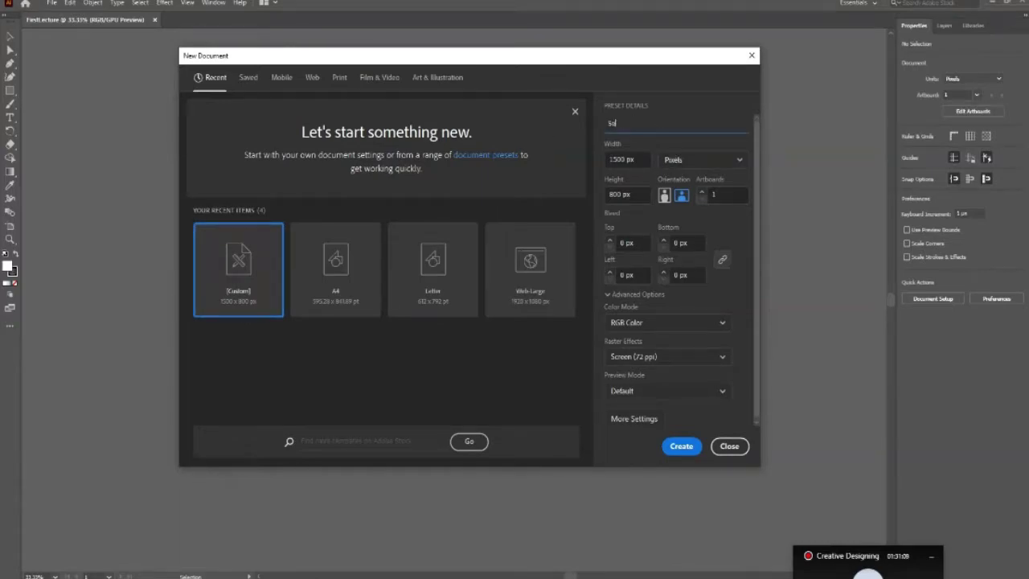
type("c")
key("BackSpace")
key("BackSpace")
key("BackSpace")
type("F")
type("irstLe")
type("cture")
type("2")
- Raise the artboard count and make the document portrait, 800 x 1500 px
left_click(701, 191)
left_click(702, 193)
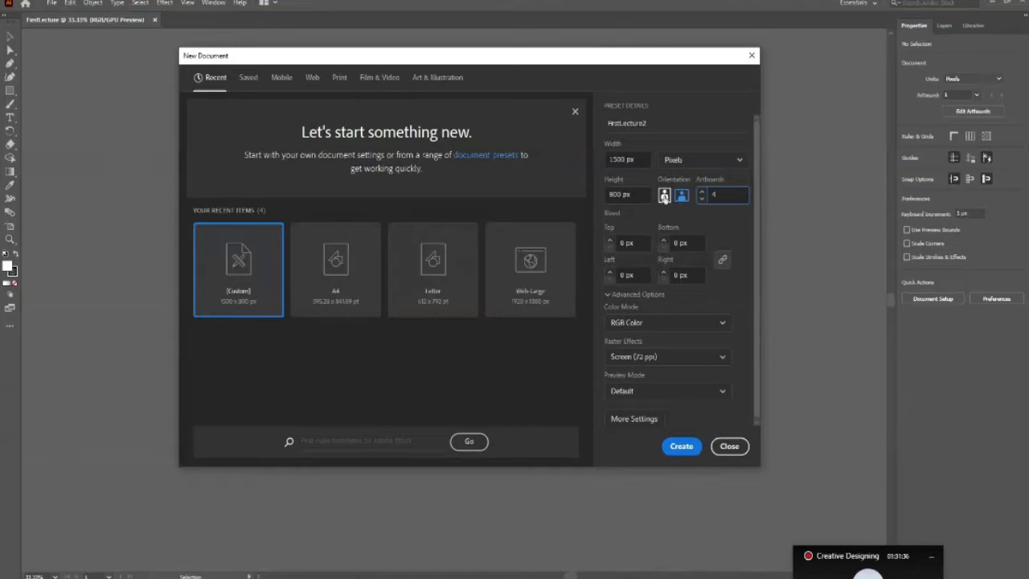
left_click(664, 197)
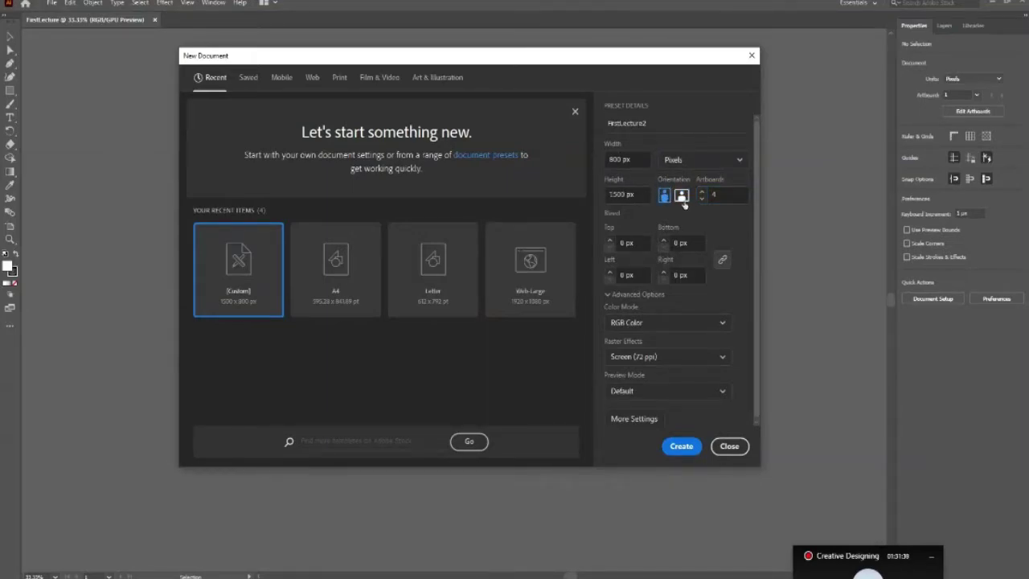
left_click(682, 196)
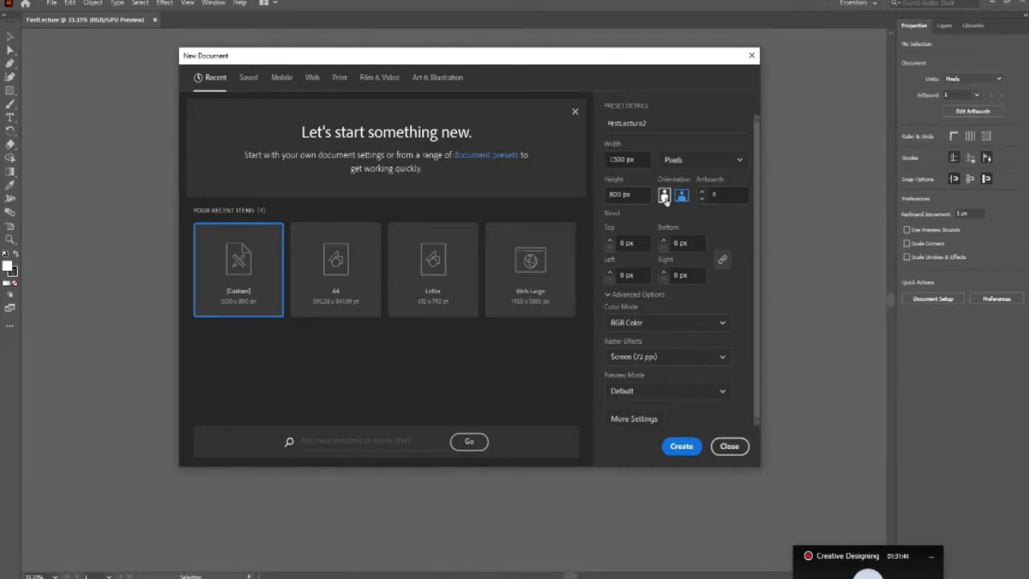
left_click(664, 196)
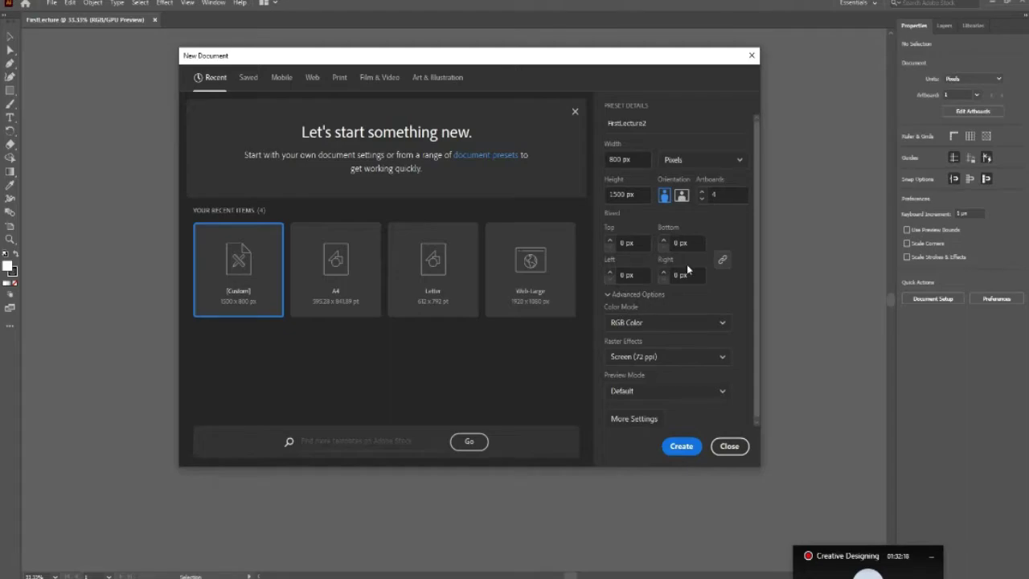
- Keep RGB Color and Screen (72 ppi) raster effects, then open More Settings
left_click(609, 297)
left_click(609, 295)
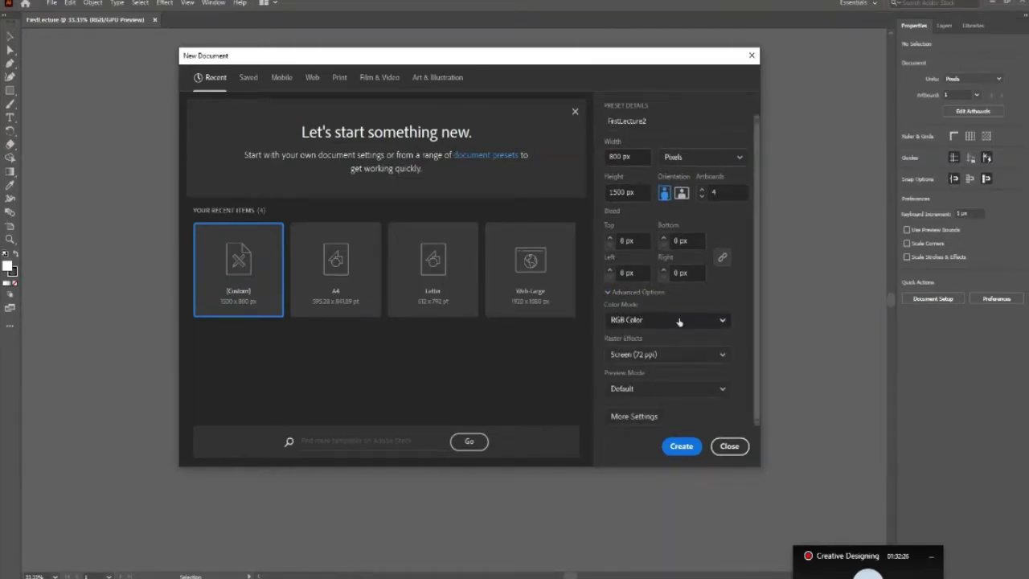
left_click(679, 321)
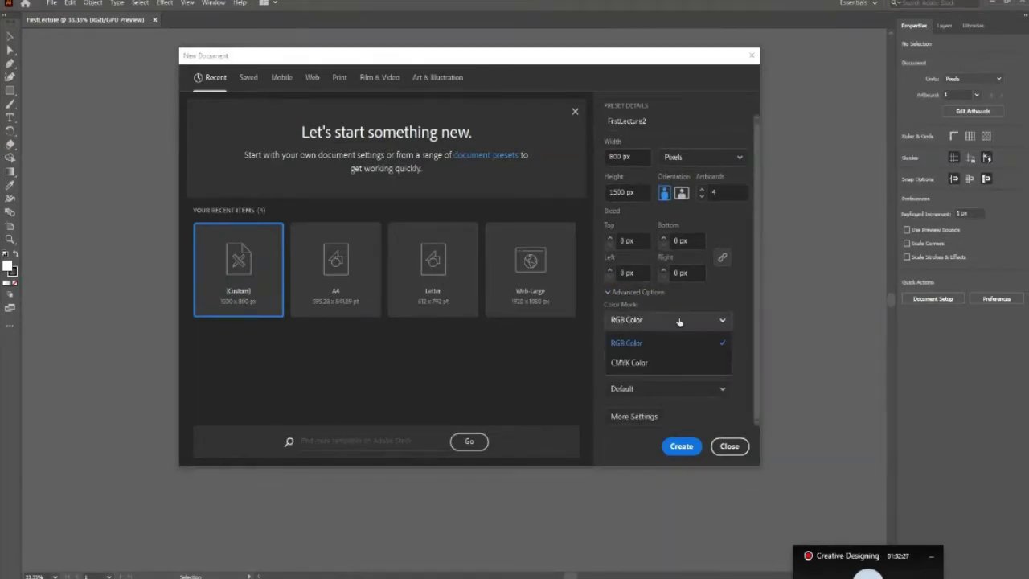
left_click(746, 312)
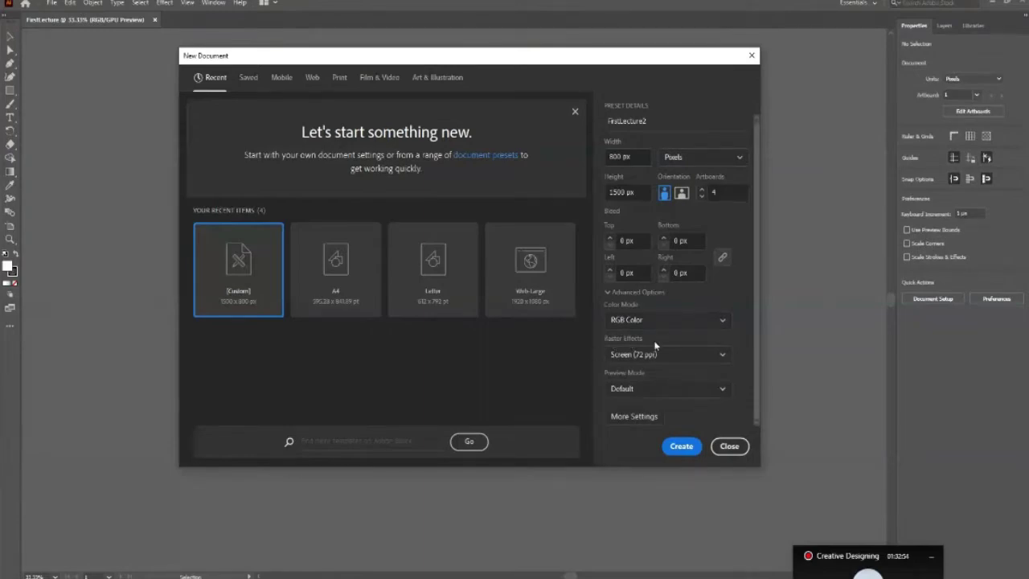
left_click(668, 358)
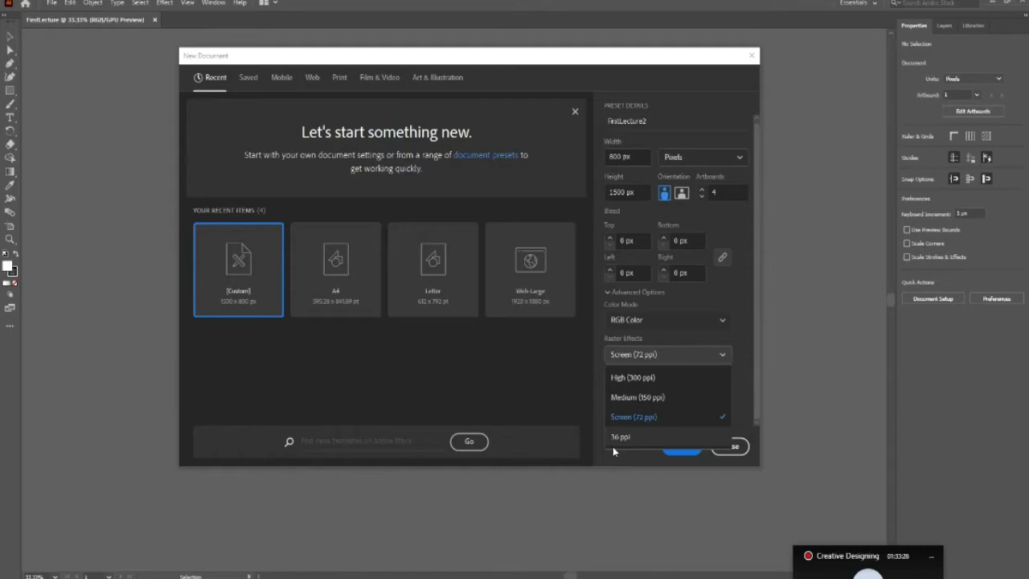
left_click(613, 446)
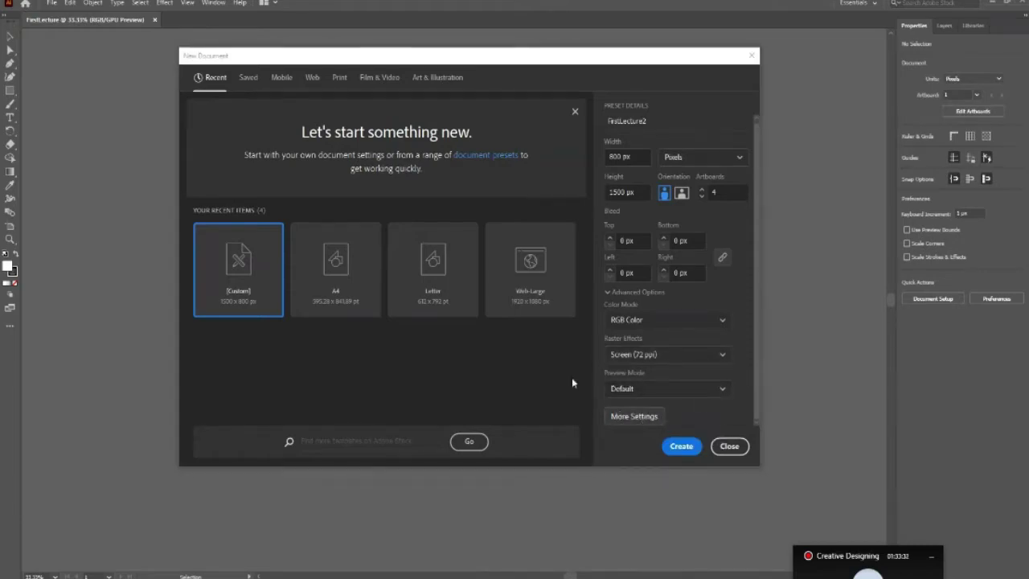
left_click(633, 415)
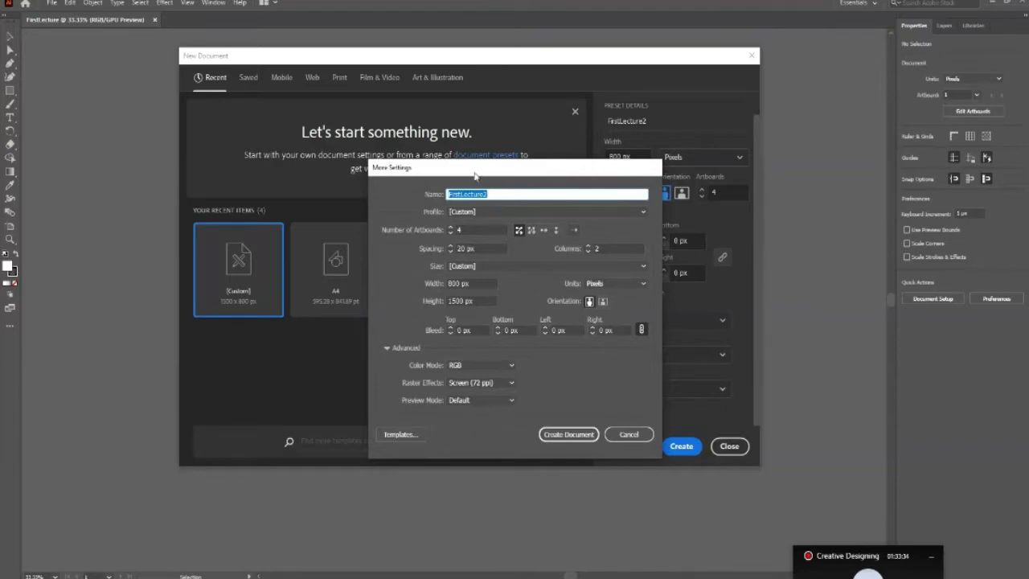
- Nudge the More Settings dialog aside and close it, returning to New Document
left_click_drag(475, 175, 486, 162)
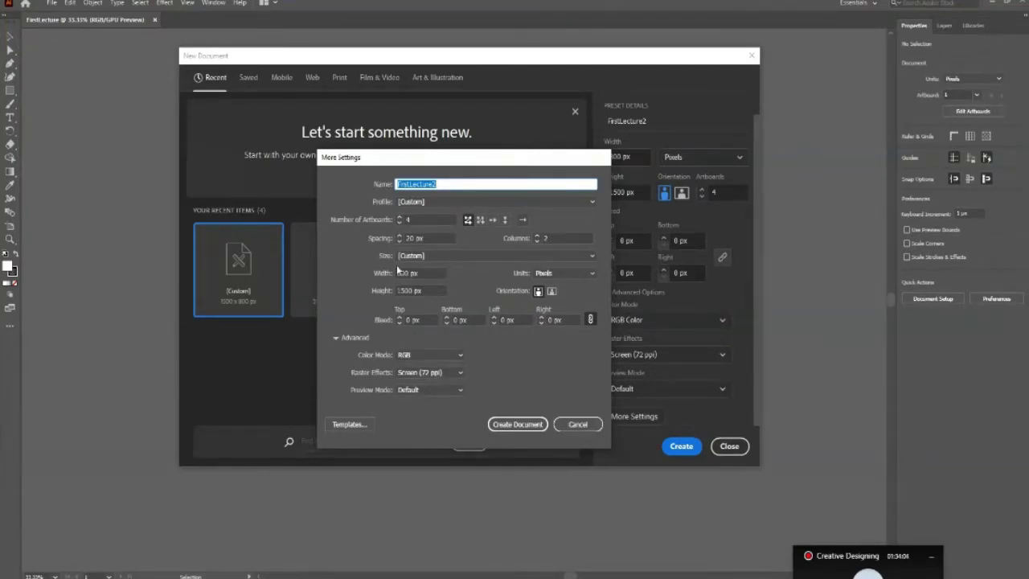
left_click(580, 425)
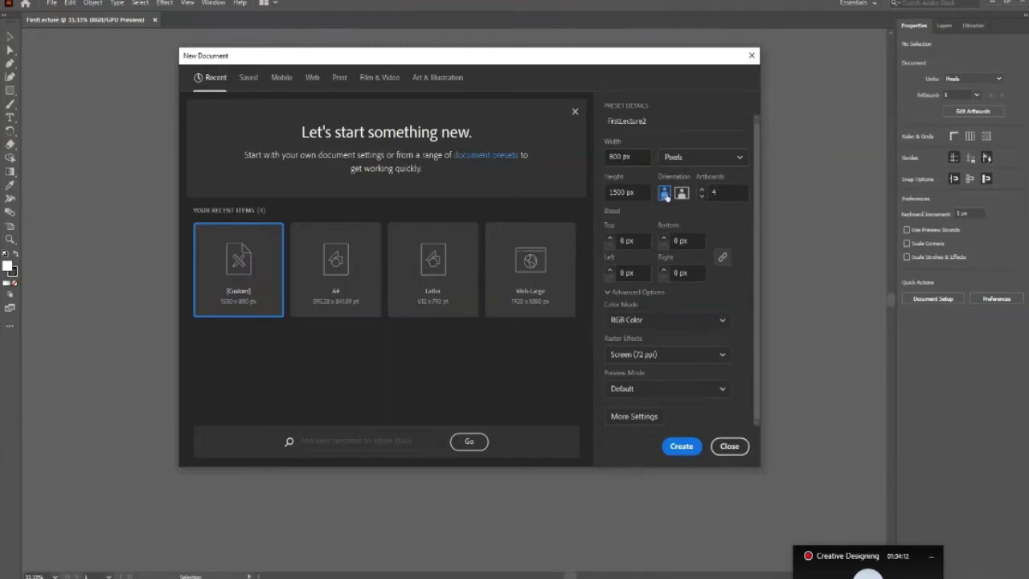
- Create FirstLecture2, activate each of its artboards, and return to the FirstLecture tab
left_click(681, 446)
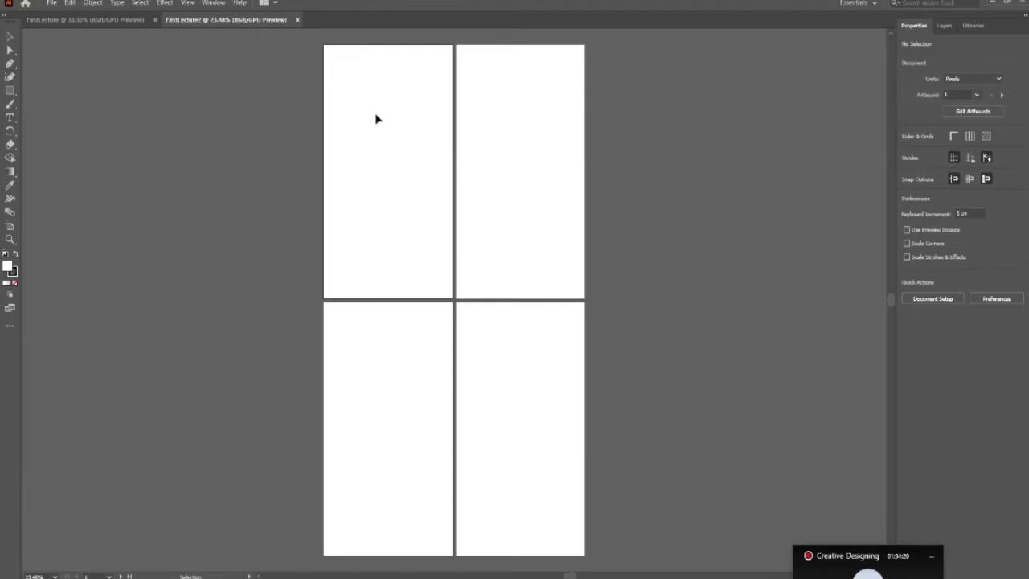
left_click(554, 177)
left_click(388, 465)
left_click(549, 450)
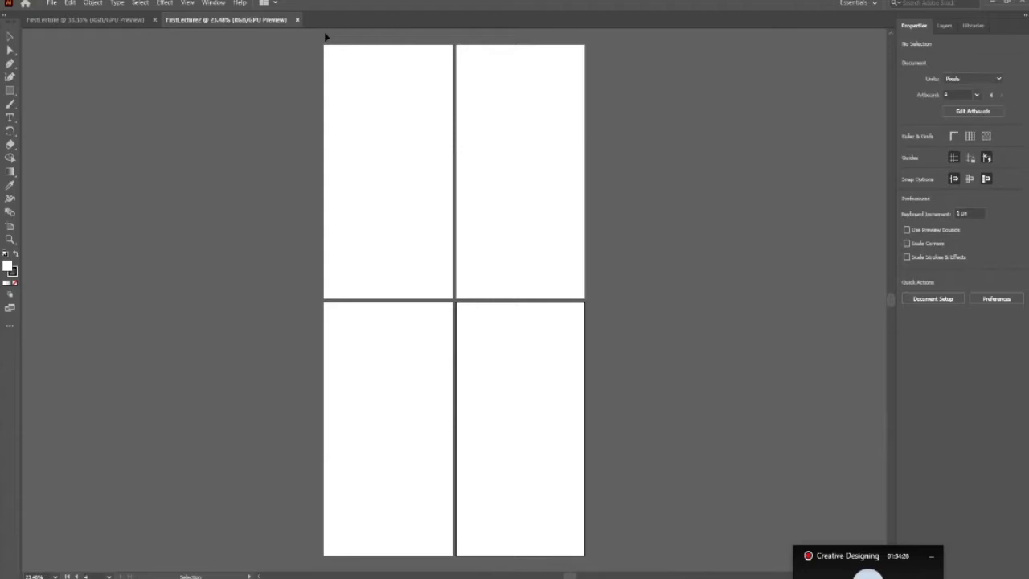
left_click(100, 21)
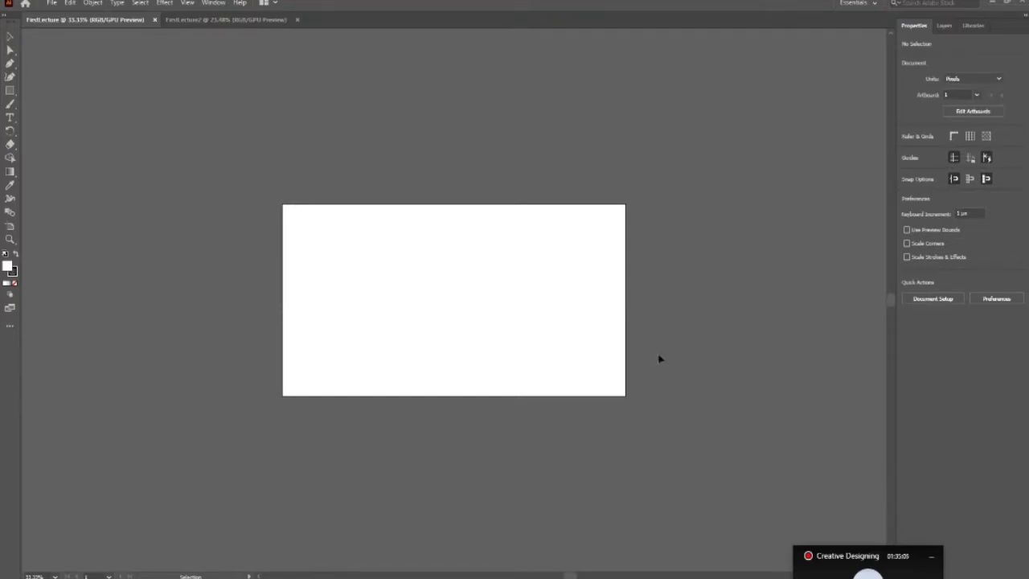
- Uncheck Properties in the Window menu so only the panel icons remain on the right
left_click(210, 5)
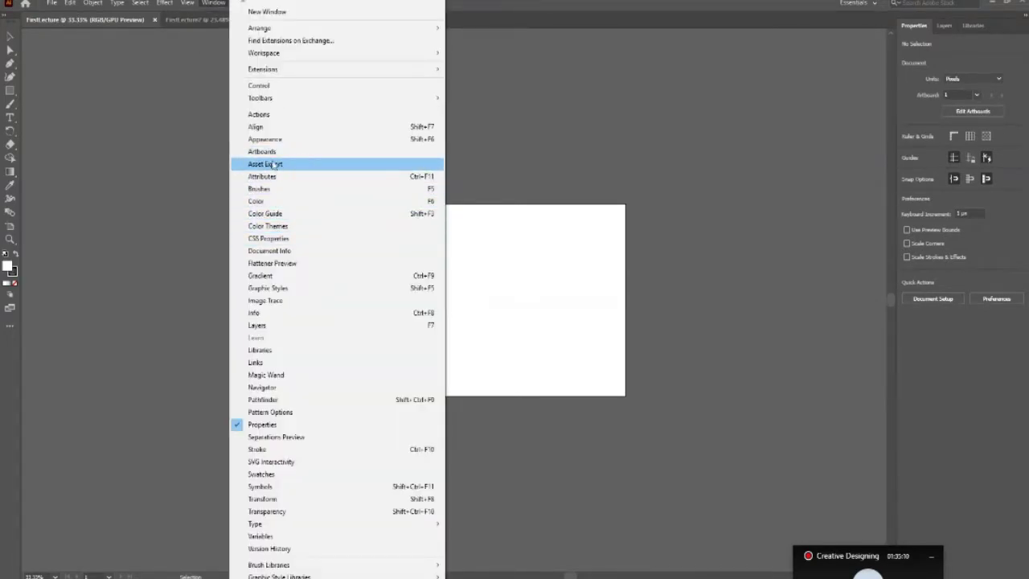
left_click(81, 94)
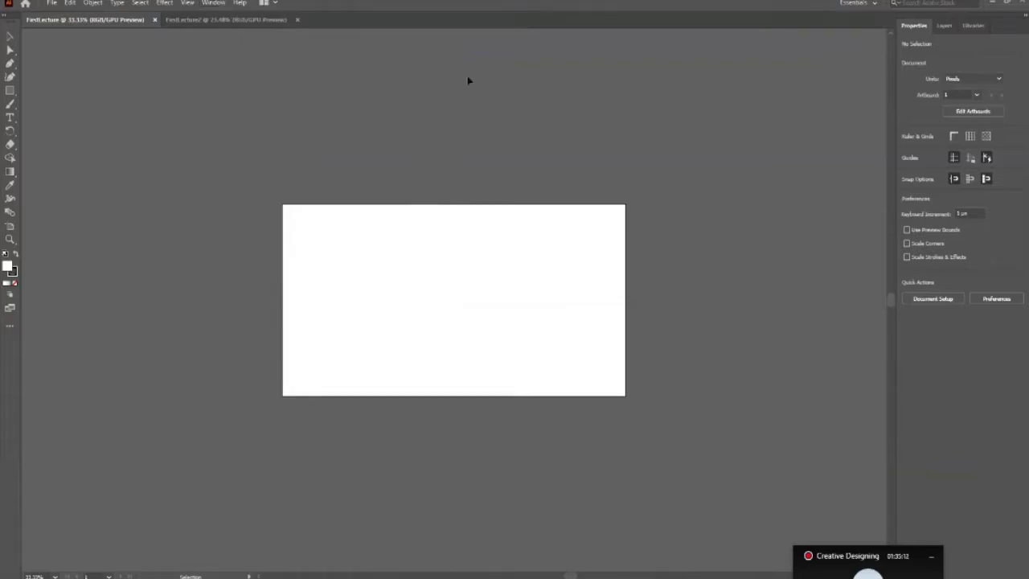
left_click(217, 6)
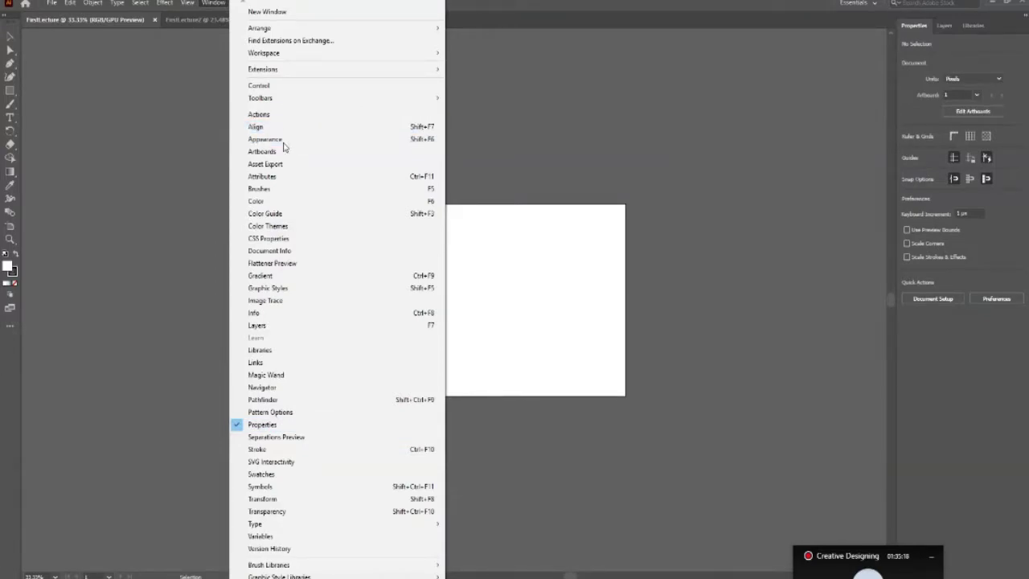
left_click(216, 4)
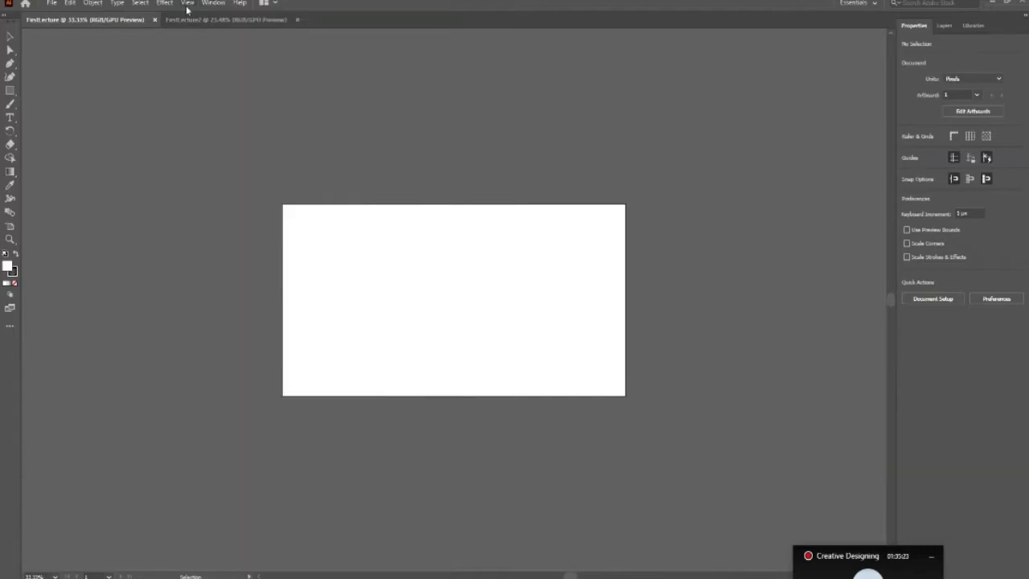
left_click(224, 7)
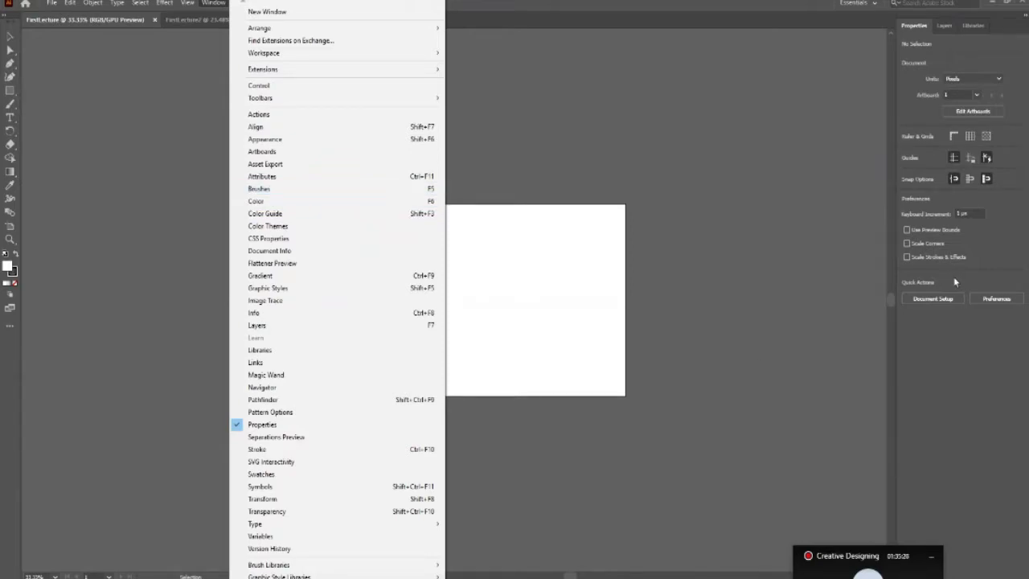
left_click(1023, 24)
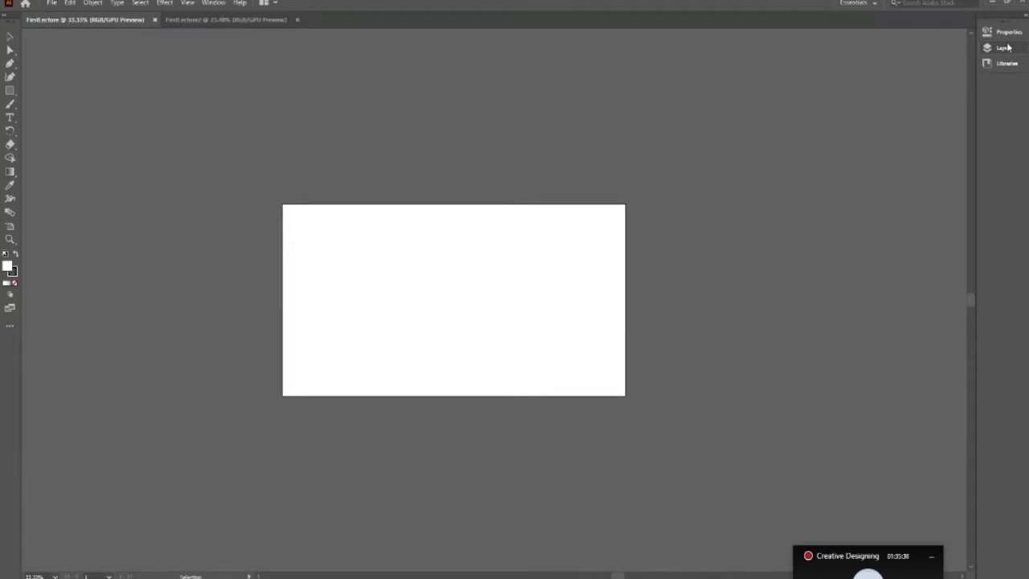
left_click(213, 4)
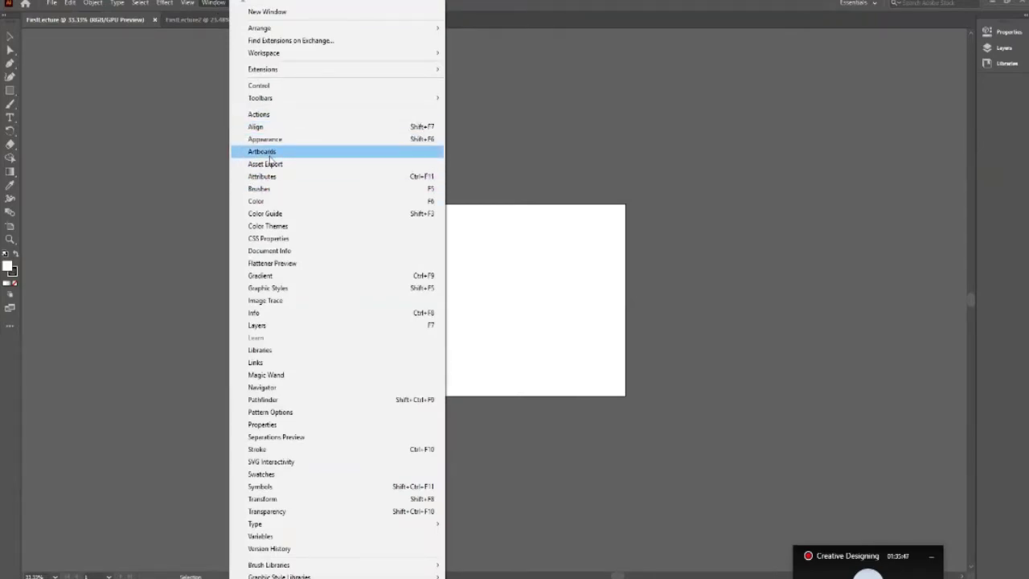
- Dock the Artboards panel below Asset Export and expand it to show Artboard 1
left_click(270, 153)
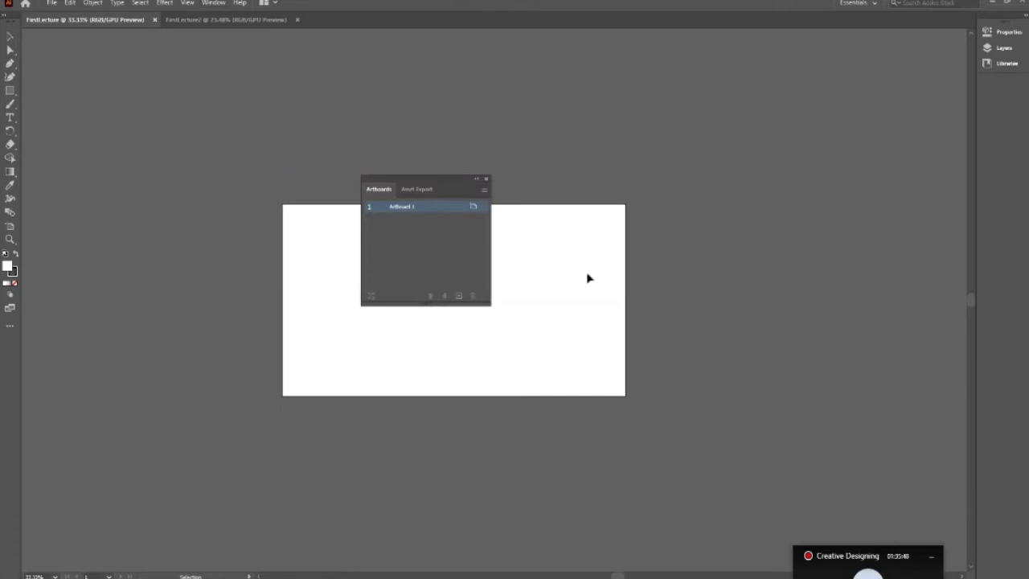
mouse_move(426, 180)
left_mouse_down()
mouse_move(823, 193)
mouse_move(931, 182)
mouse_move(990, 94)
left_mouse_up()
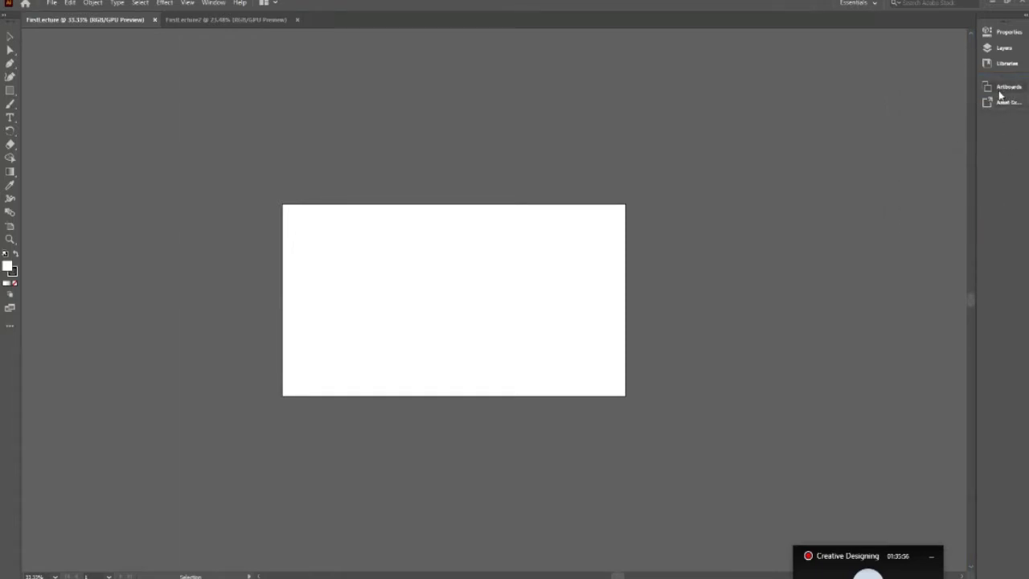
left_click_drag(999, 93, 998, 112)
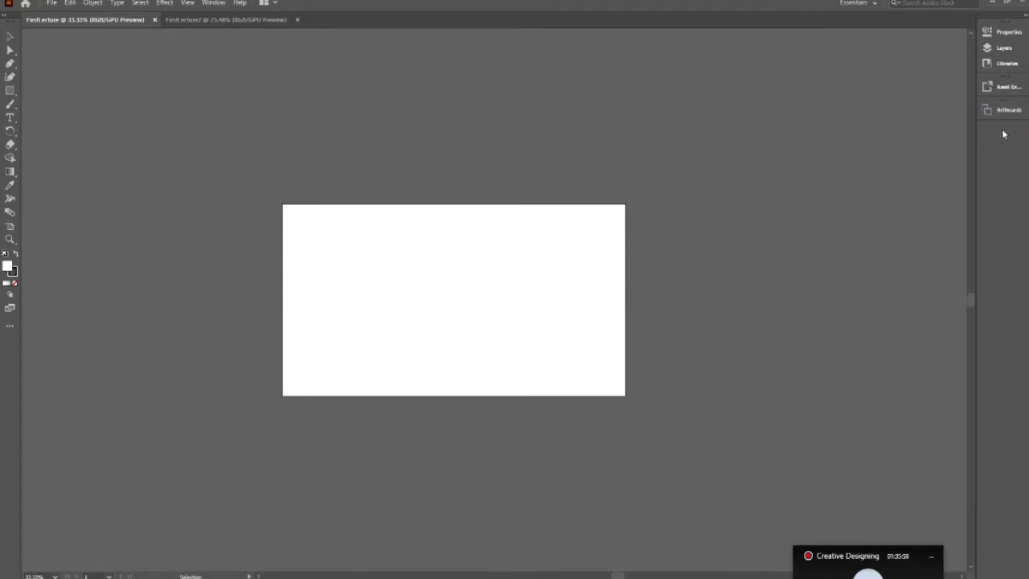
left_click(1006, 110)
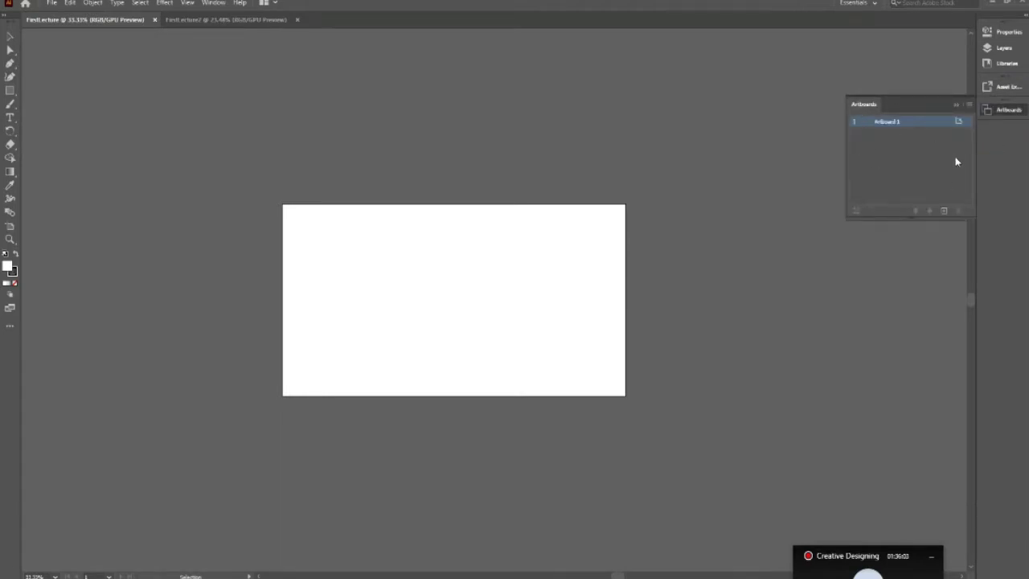
left_click(969, 107)
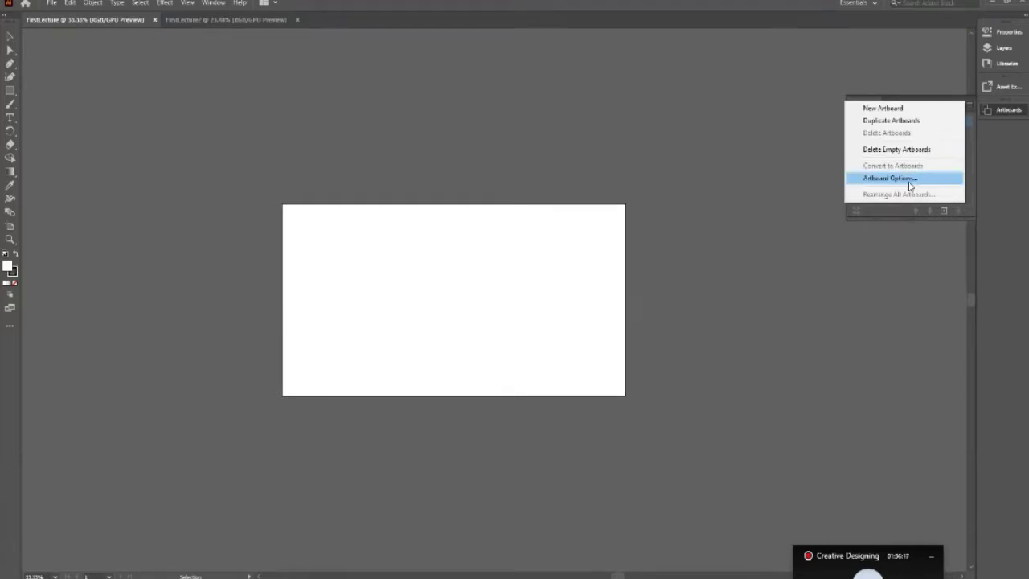
left_click(778, 183)
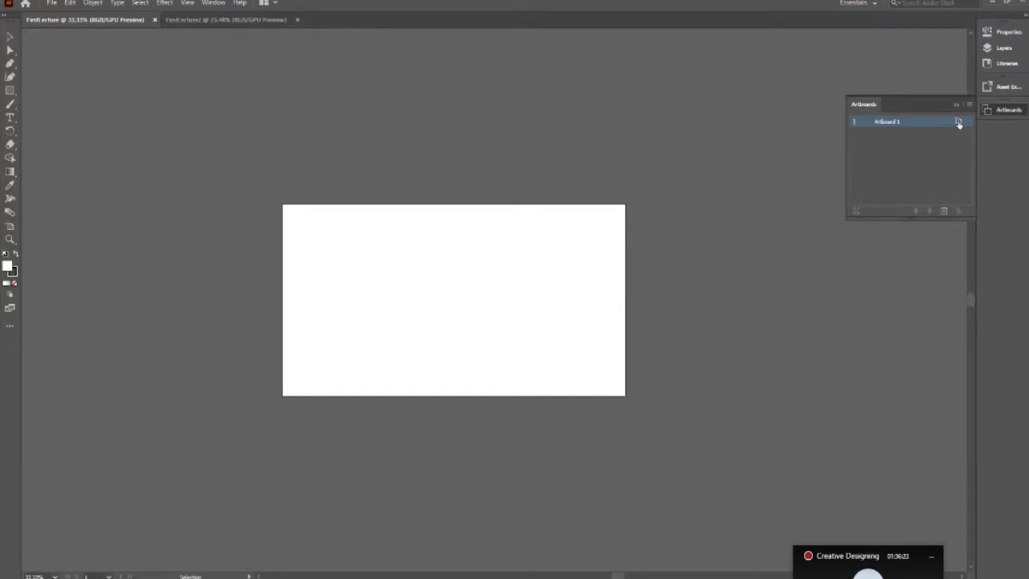
- In Artboard Options for Artboard 1, keep the Custom size and switch to portrait orientation
left_click(958, 122)
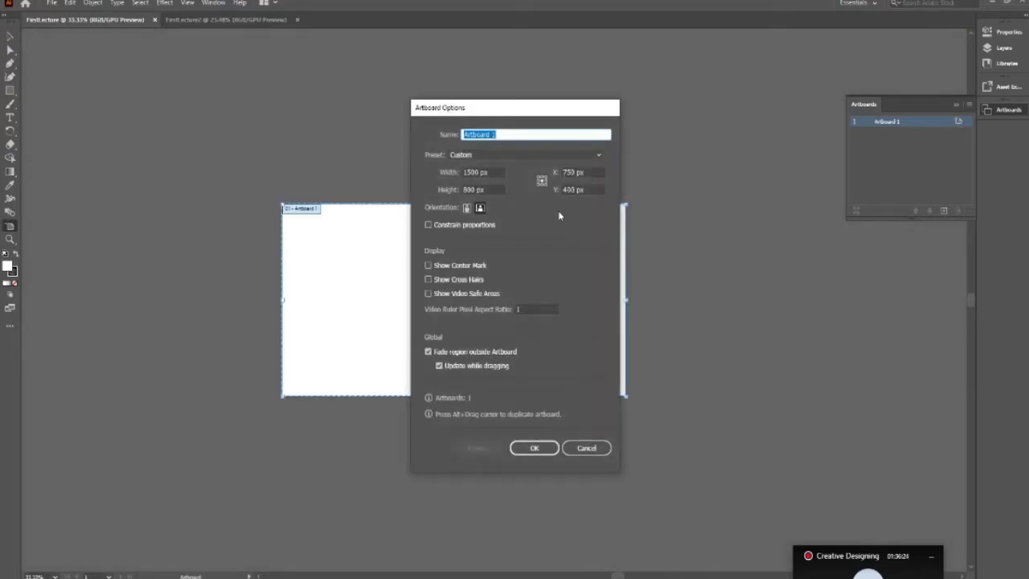
left_click_drag(509, 114, 723, 55)
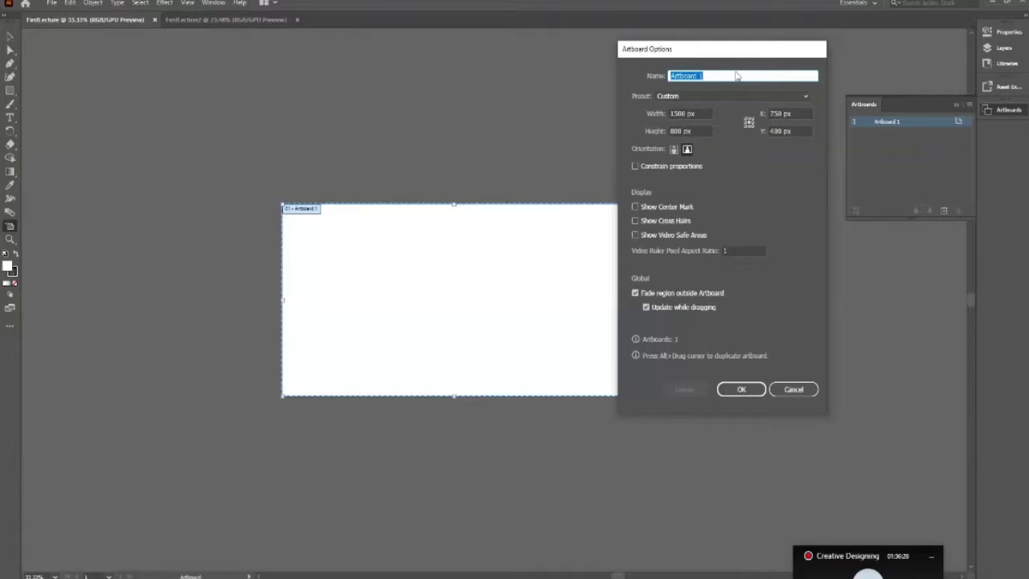
left_click_drag(723, 56, 705, 100)
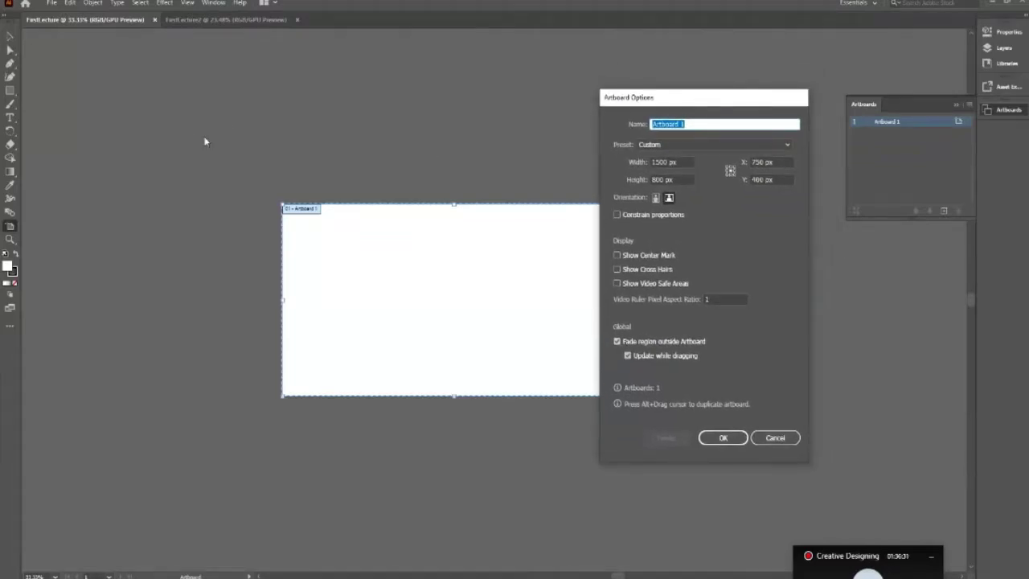
left_click(699, 147)
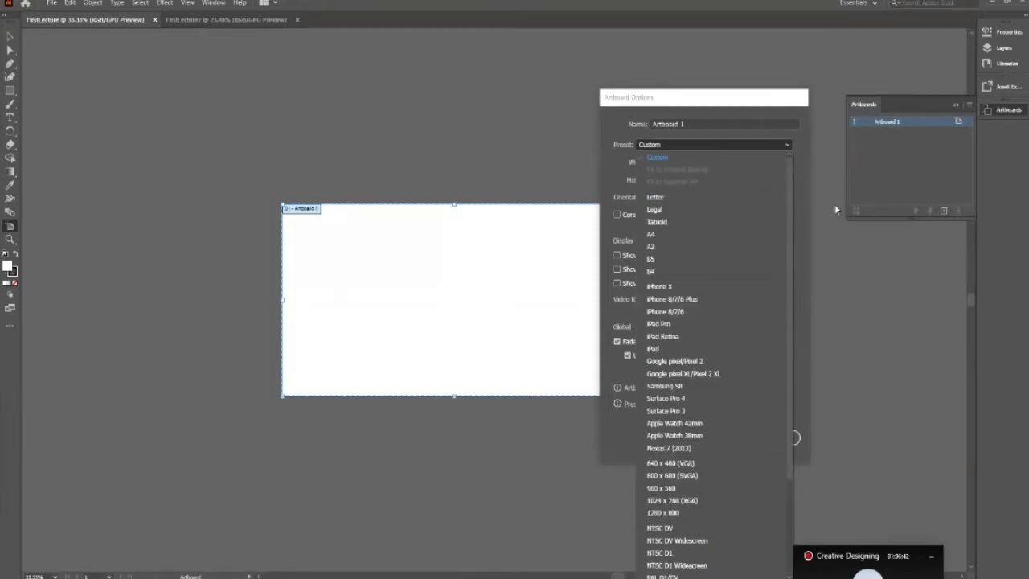
left_click(655, 157)
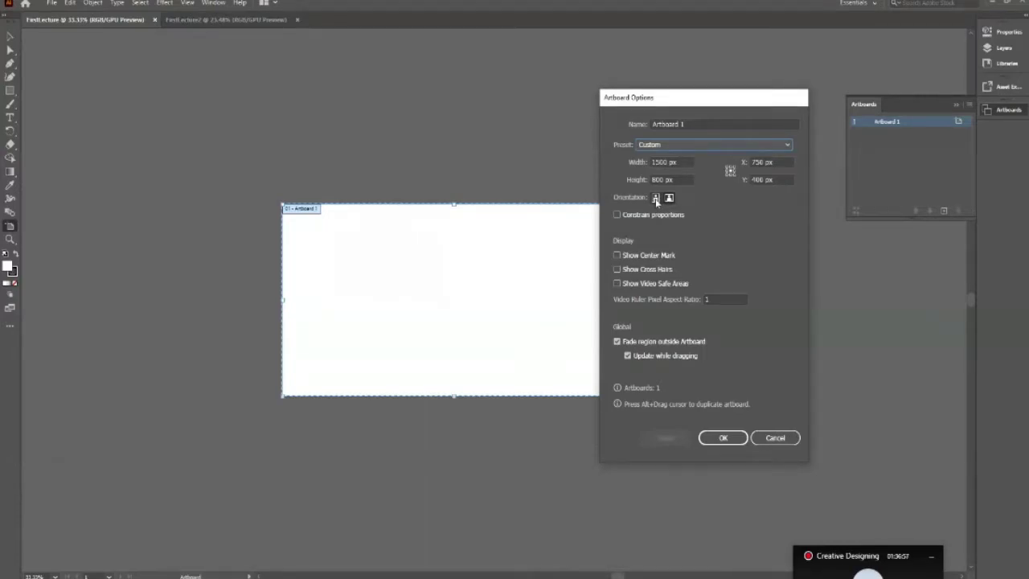
left_click(656, 198)
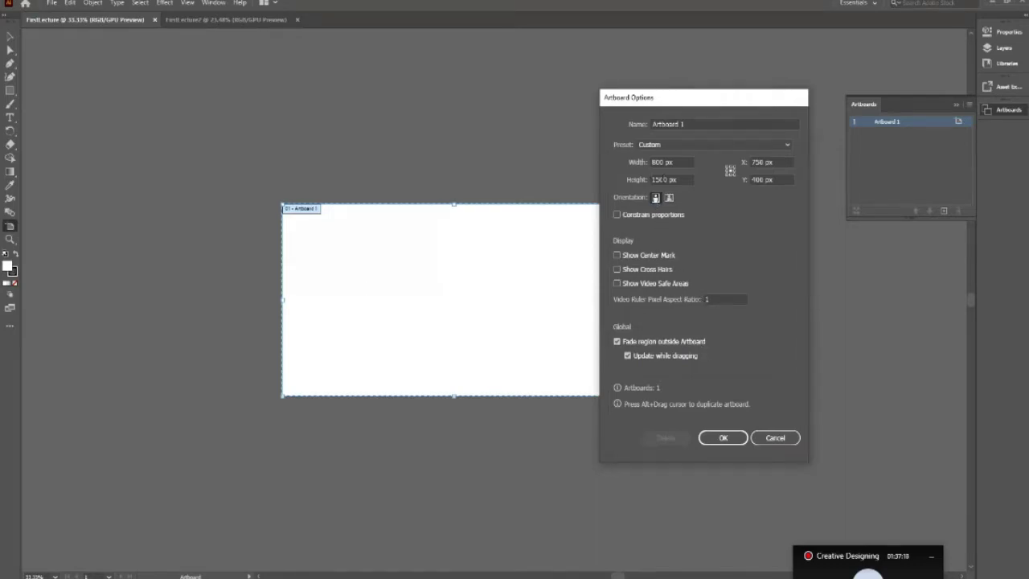
- Rename the artboard to ArtOne and confirm the Artboard Options
left_click(653, 161)
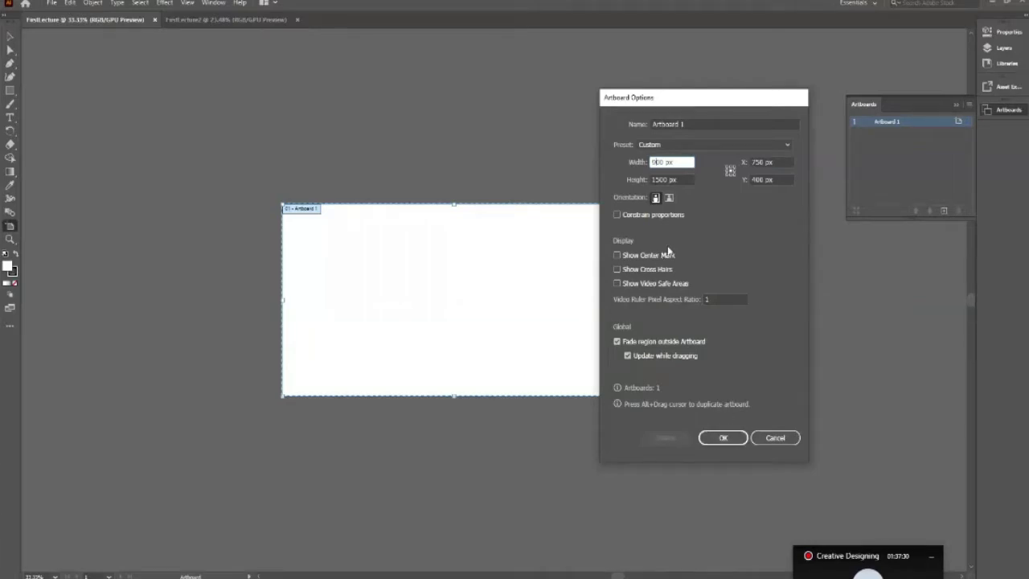
left_click(697, 128)
left_click_drag(696, 126, 643, 127)
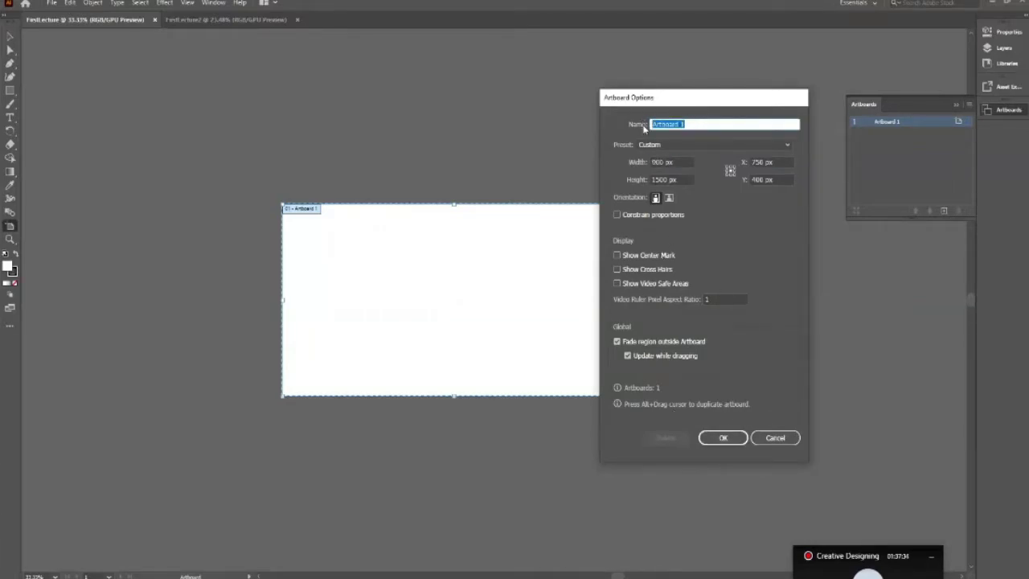
key("Right")
key("BackSpace")
key("BackSpace")
key("BackSpace")
key("BackSpace")
key("BackSpace")
key("BackSpace")
type("Art")
type("One")
left_click(724, 438)
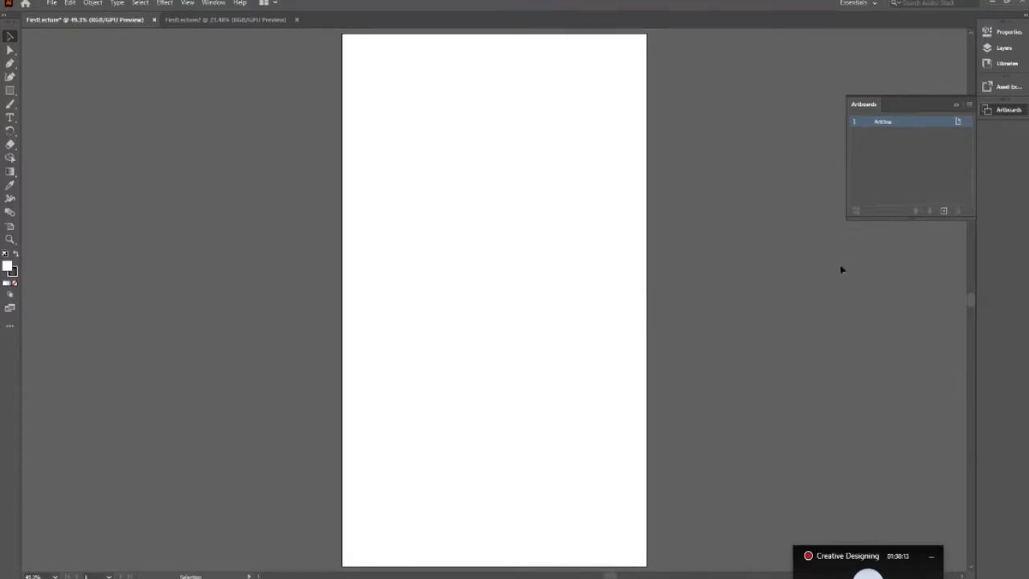
- Add Artboards 2 through 9 beside ArtOne and zoom out to see all nine
key("ctrl+minus")
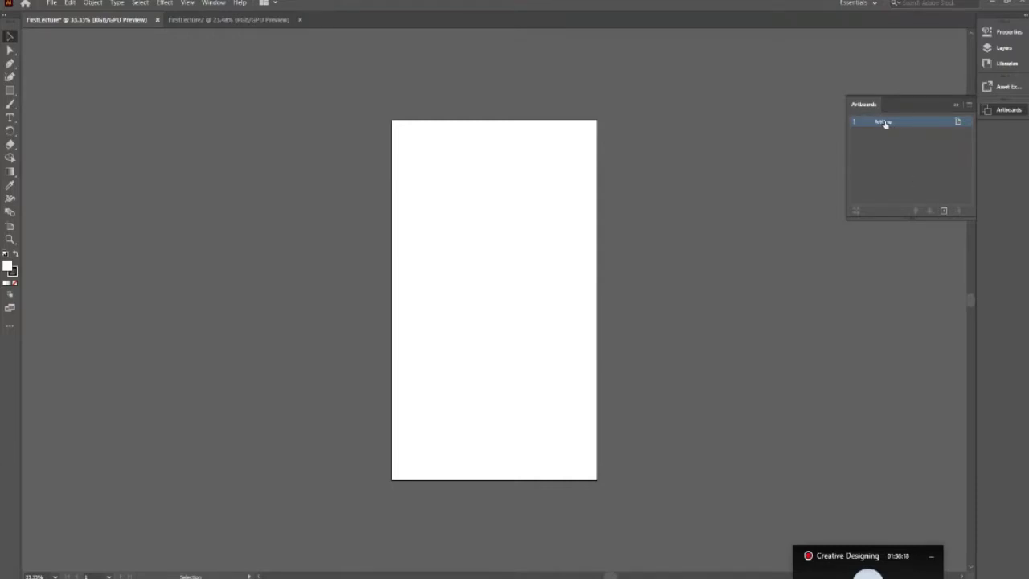
left_click(944, 211)
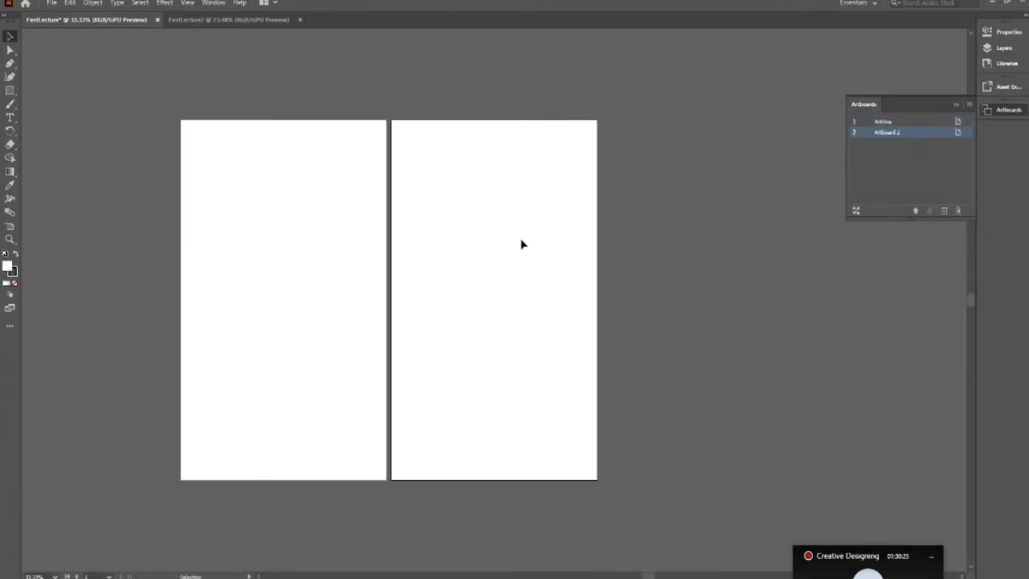
left_click(944, 211)
left_click(944, 210)
left_click(944, 210)
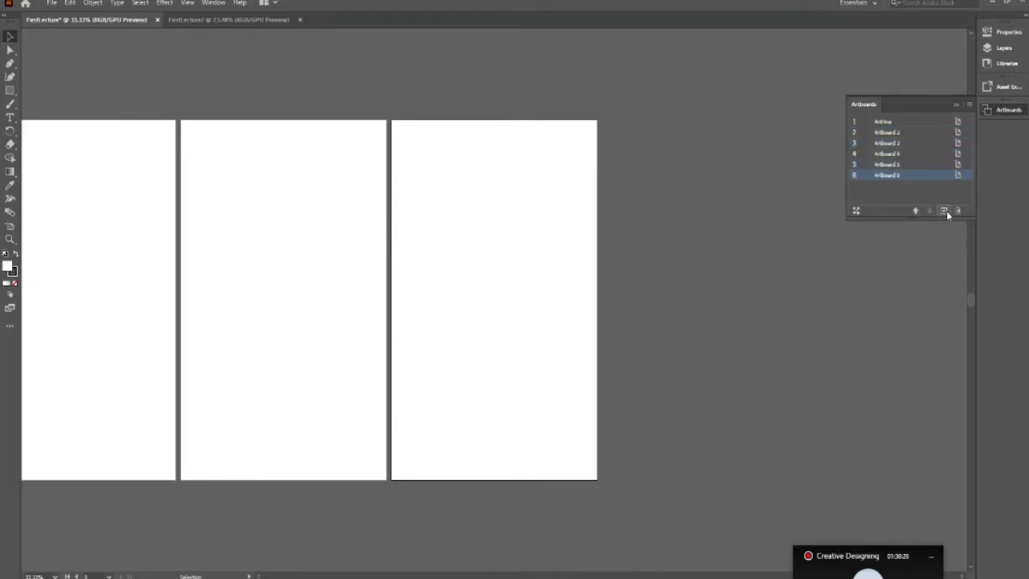
left_click(946, 210)
left_click(946, 210)
left_click(946, 211)
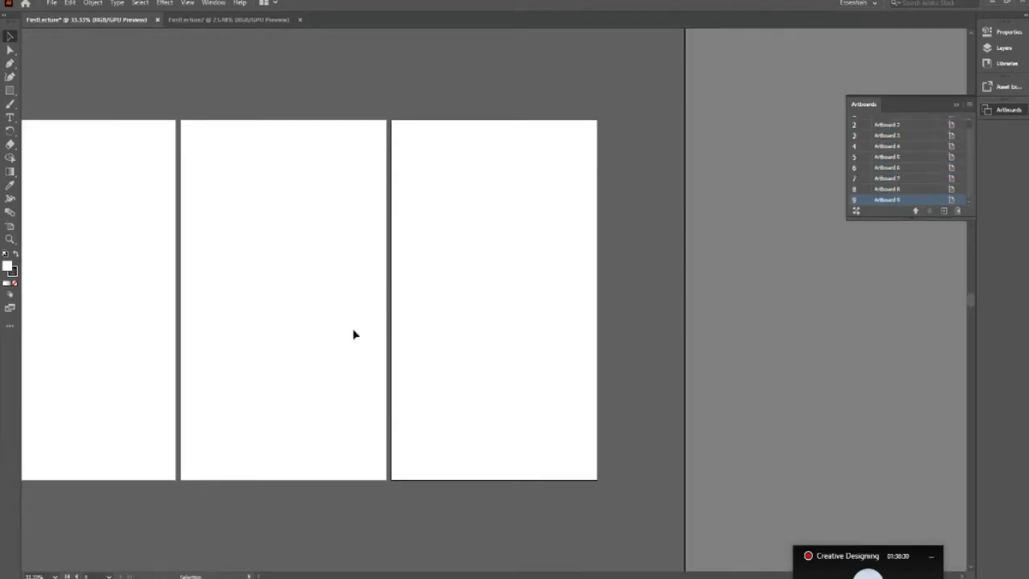
key("ctrl+minus")
key("ctrl+minus")
key("ctrl+minus")
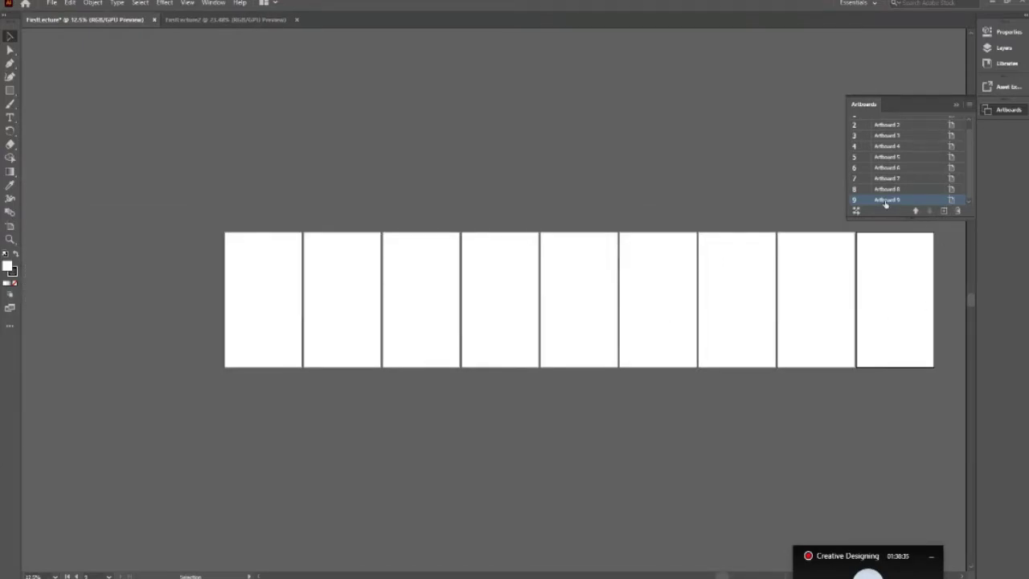
- Delete Artboards 2 through 9, leaving only ArtOne, and zoom in on it
left_click(957, 211)
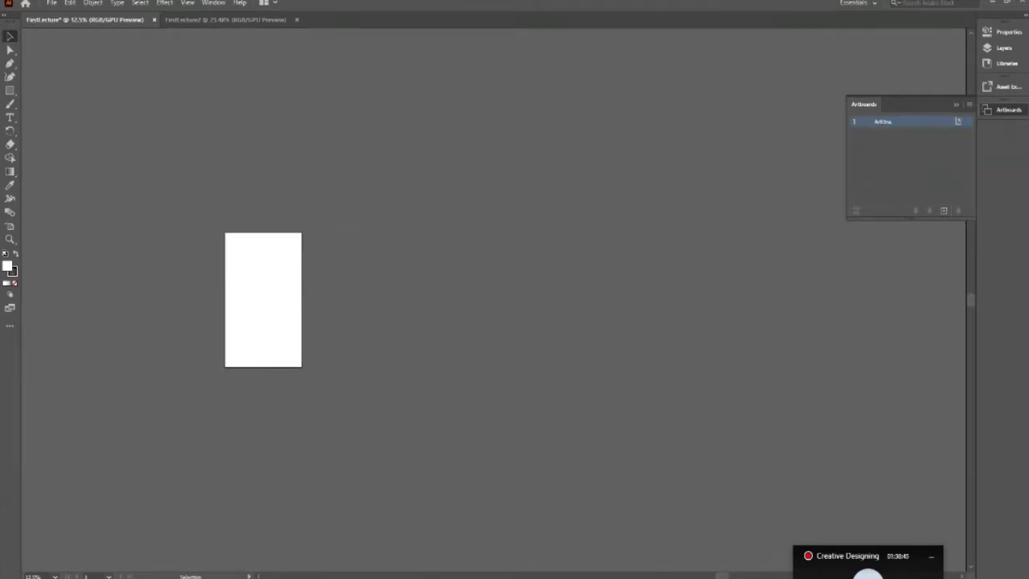
scroll(258, 575, "left", 2)
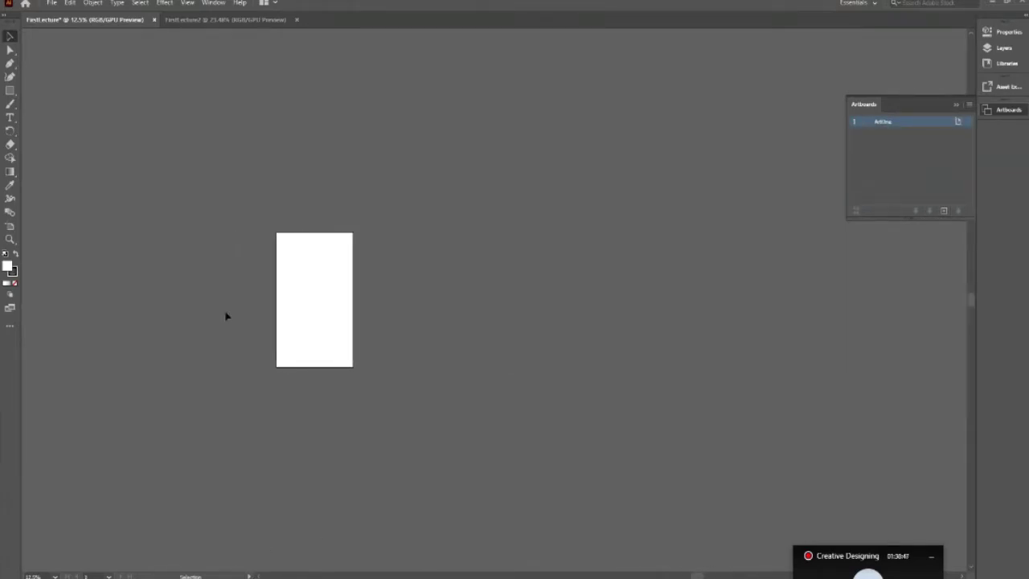
scroll(287, 389, "left", 1)
scroll(288, 389, "left", 1)
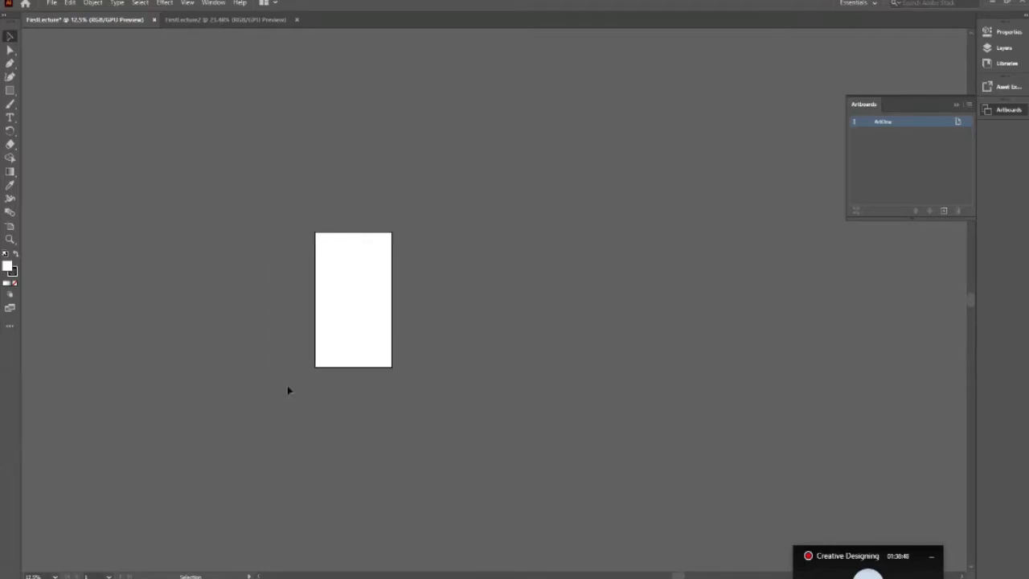
key("ctrl+plus")
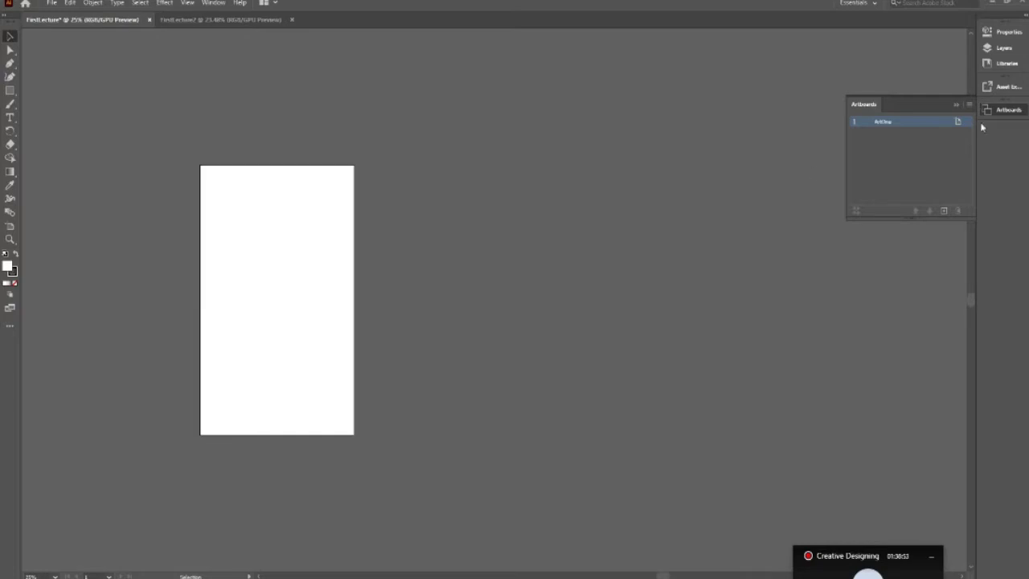
- Switch ArtOne back to landscape orientation in its Artboard Options
left_click(957, 121)
left_click(670, 198)
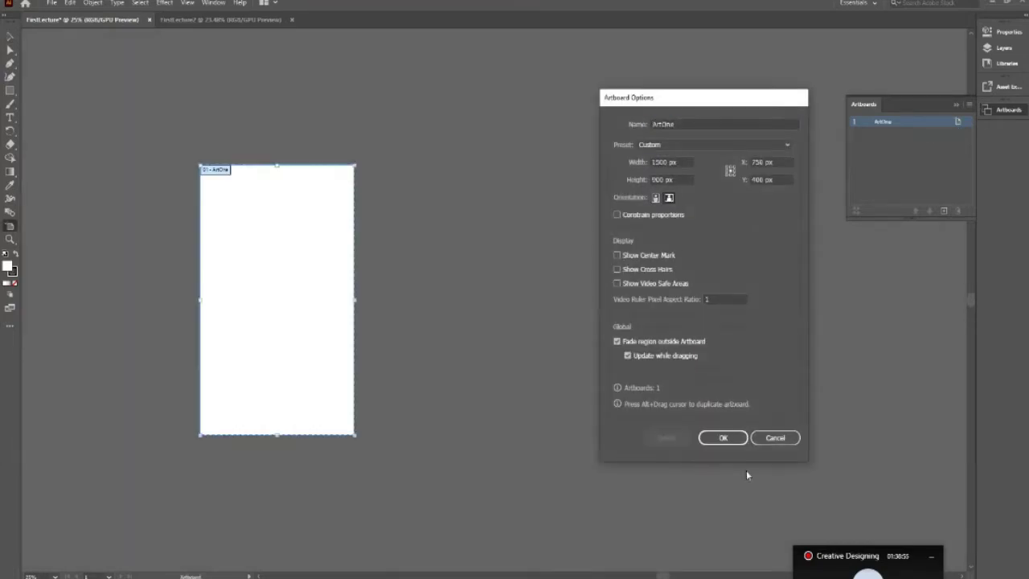
left_click(715, 439)
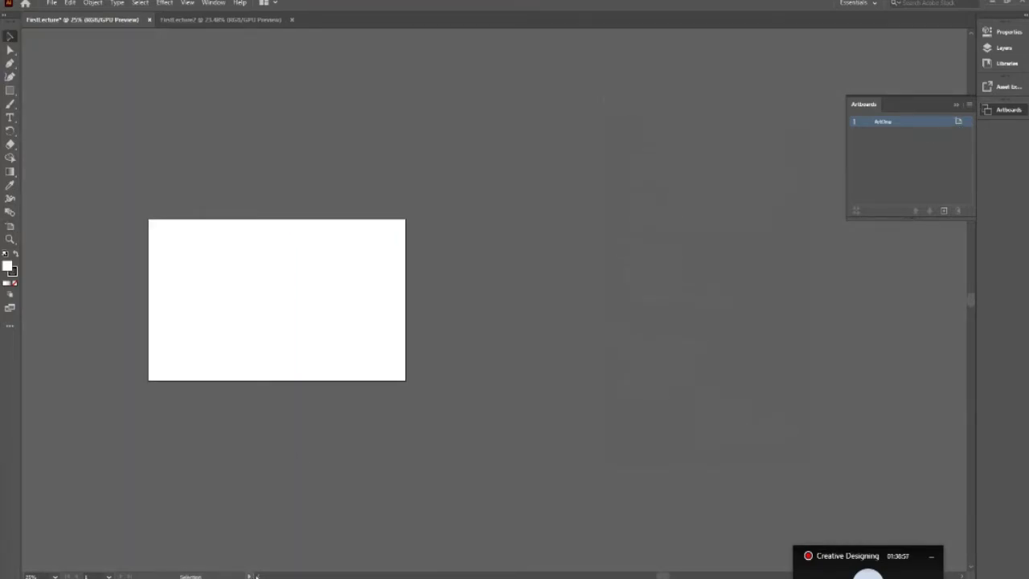
scroll(259, 576, "left", 2)
scroll(259, 576, "left", 1)
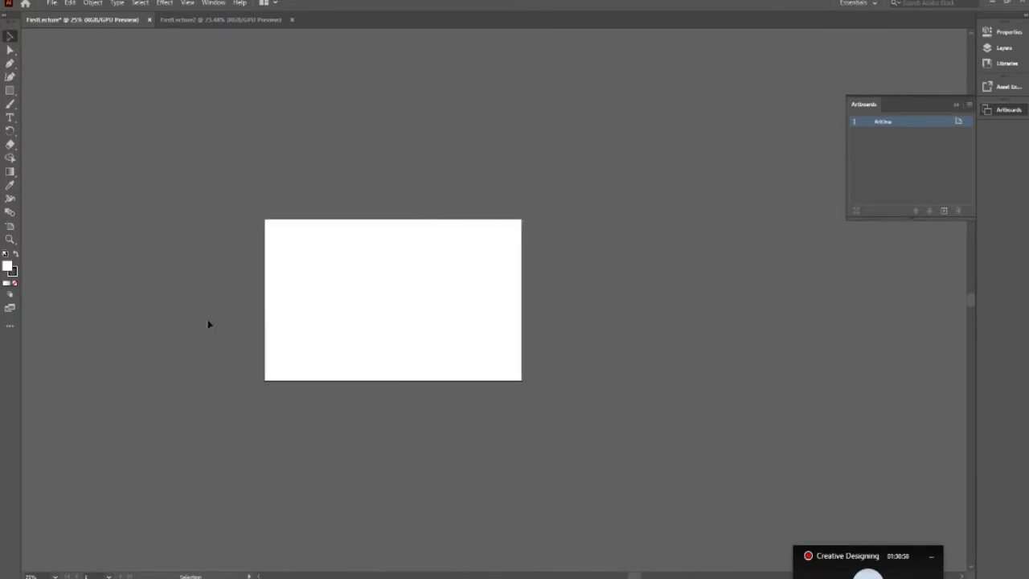
scroll(209, 321, "up", 1, "alt")
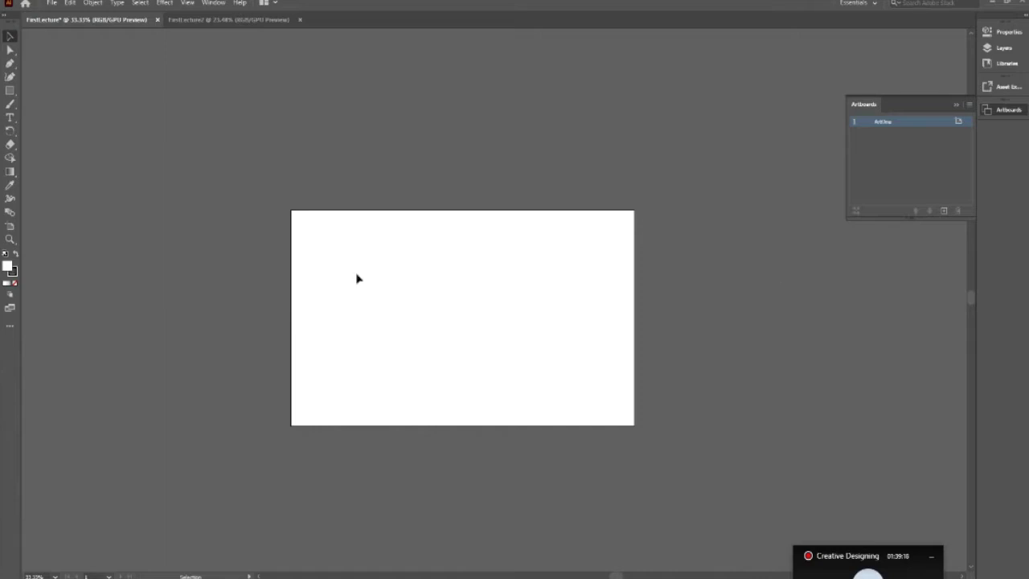
right_click(395, 278)
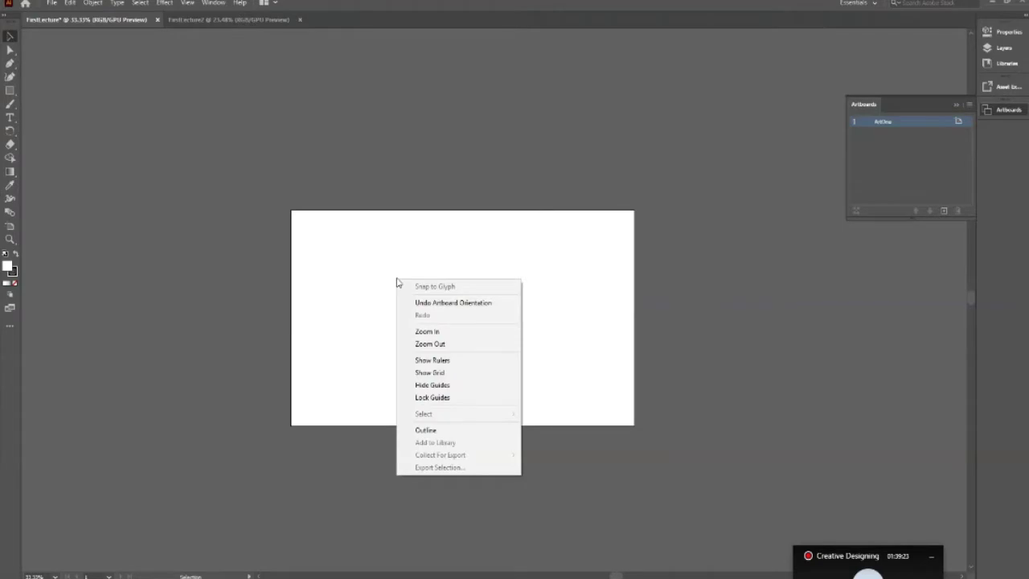
left_click(344, 322)
right_click(368, 238)
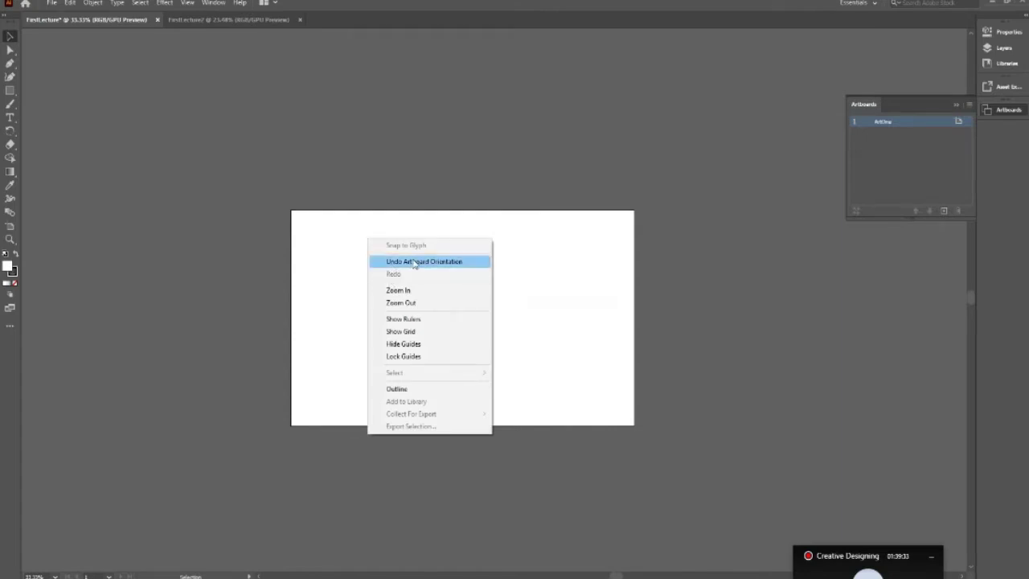
left_click(184, 69)
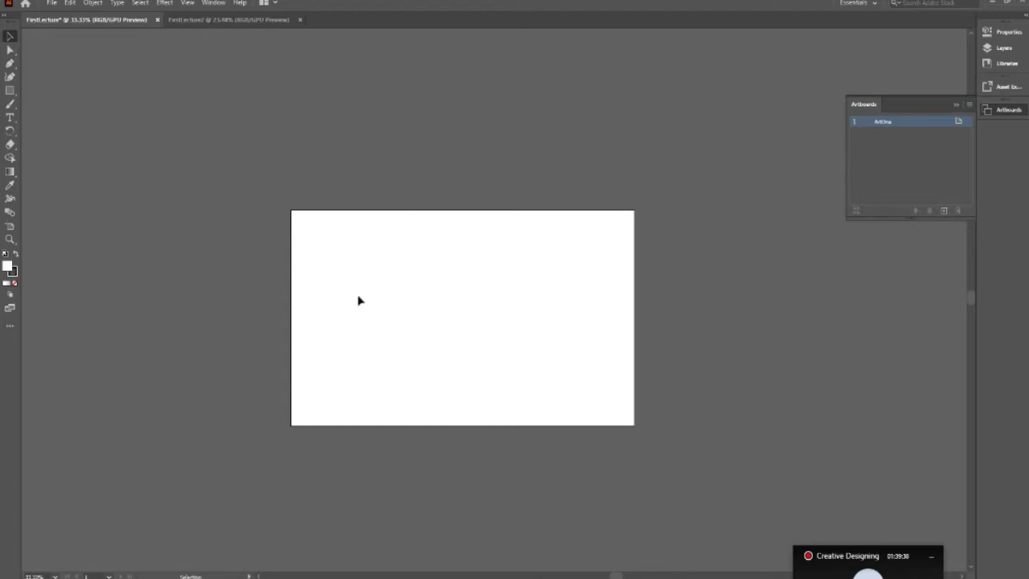
- Show the rulers, undo a horizontal guide, and drag a vertical guide from the left ruler
right_click(379, 251)
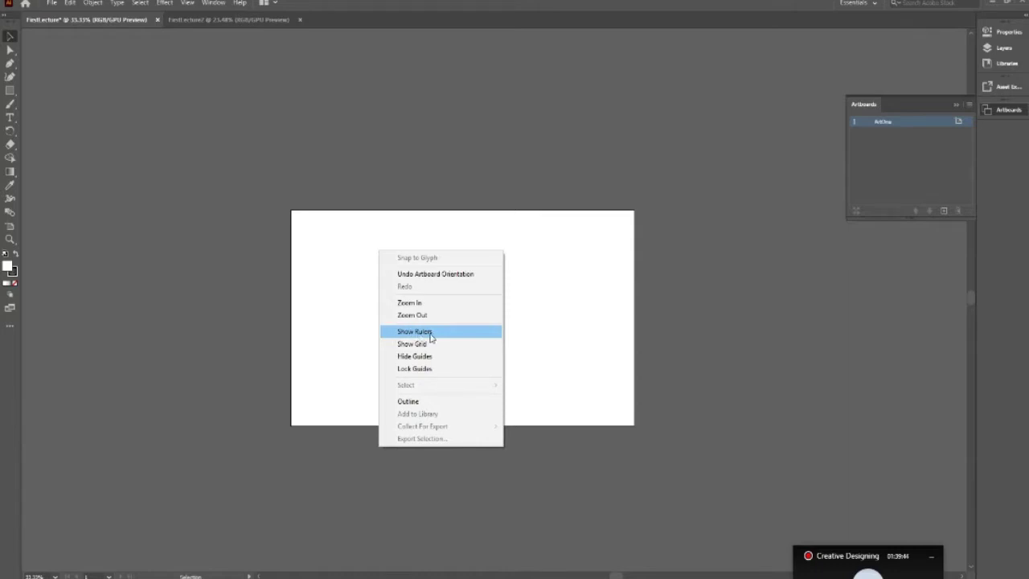
left_click(431, 336)
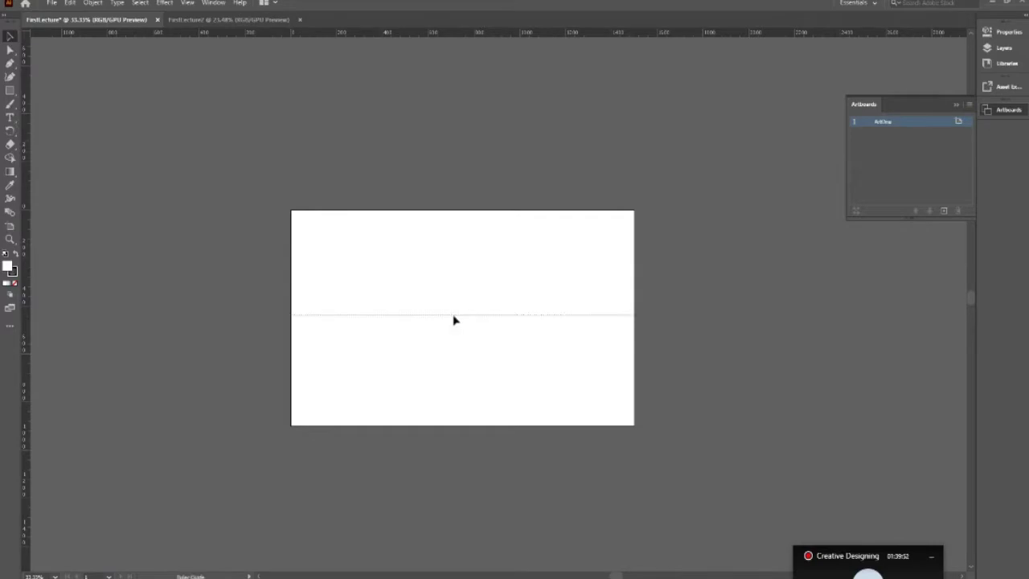
left_click_drag(452, 32, 453, 315)
key("ctrl+z")
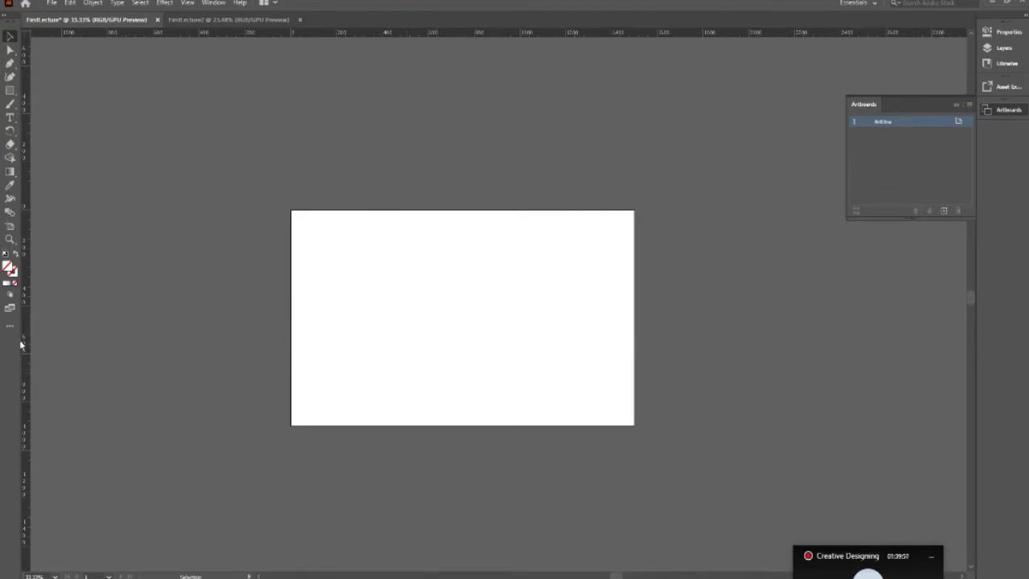
mouse_move(24, 350)
left_mouse_down()
mouse_move(423, 387)
mouse_move(467, 411)
left_mouse_up()
- Hide the rulers and show the grid using the canvas context menu
right_click(518, 275)
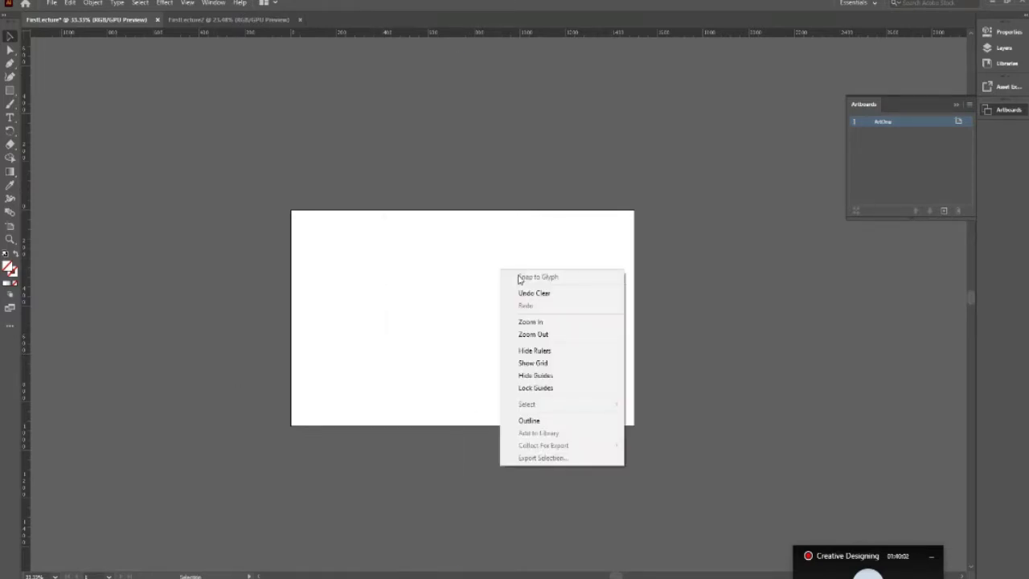
left_click(537, 351)
right_click(435, 266)
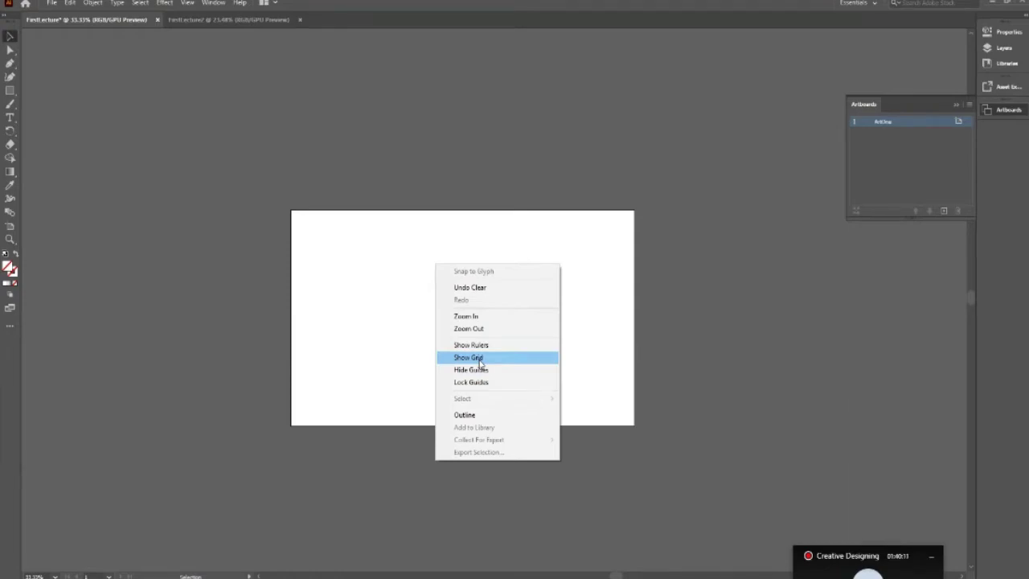
left_click(480, 361)
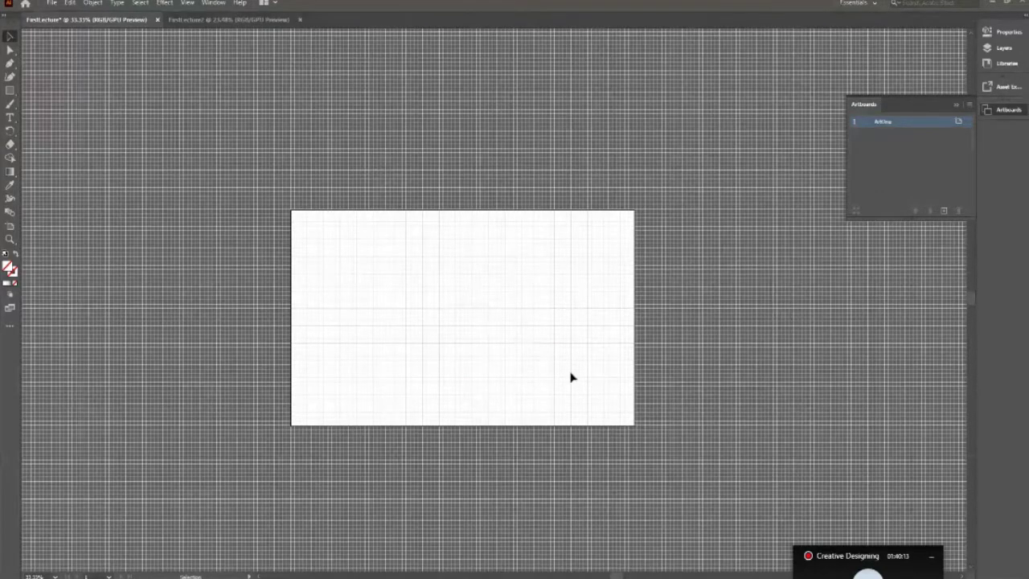
- Zoom from the 1700% close-up back out to about 66.67% so ArtOne fits
key("ctrl+plus")
key("ctrl+plus")
key("ctrl+plus")
key("ctrl+plus")
key("ctrl+plus")
key("ctrl+plus")
key("ctrl+plus")
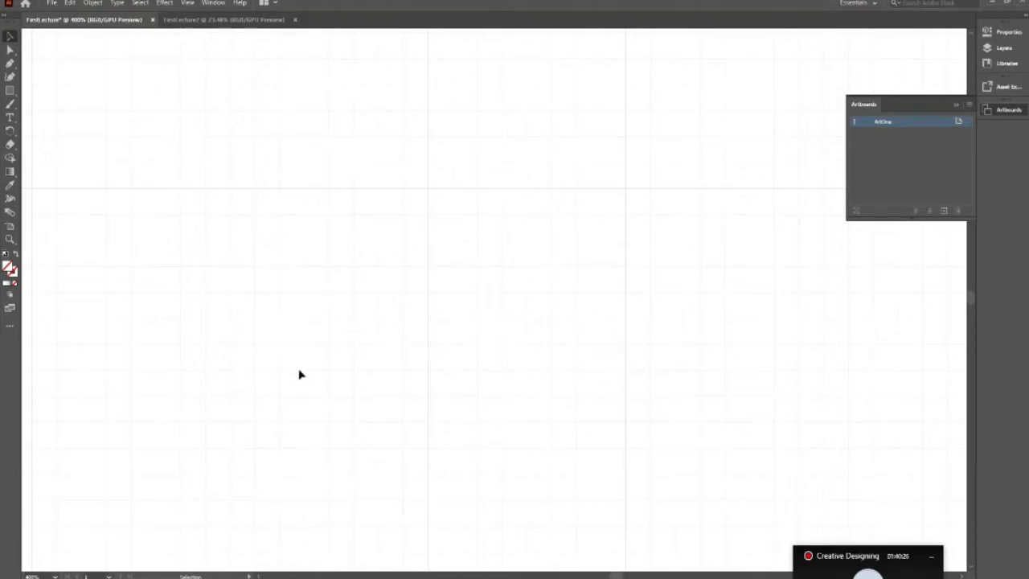
key("a")
key("v")
scroll(285, 274, "up", 5)
key("a")
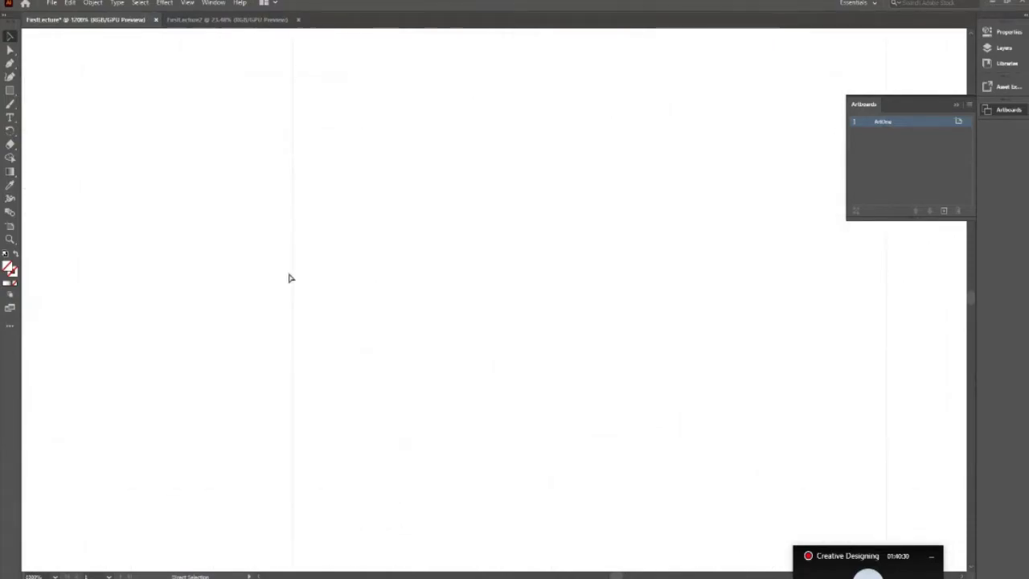
scroll(291, 278, "down", 2)
scroll(291, 278, "down", 2)
scroll(291, 278, "down", 2)
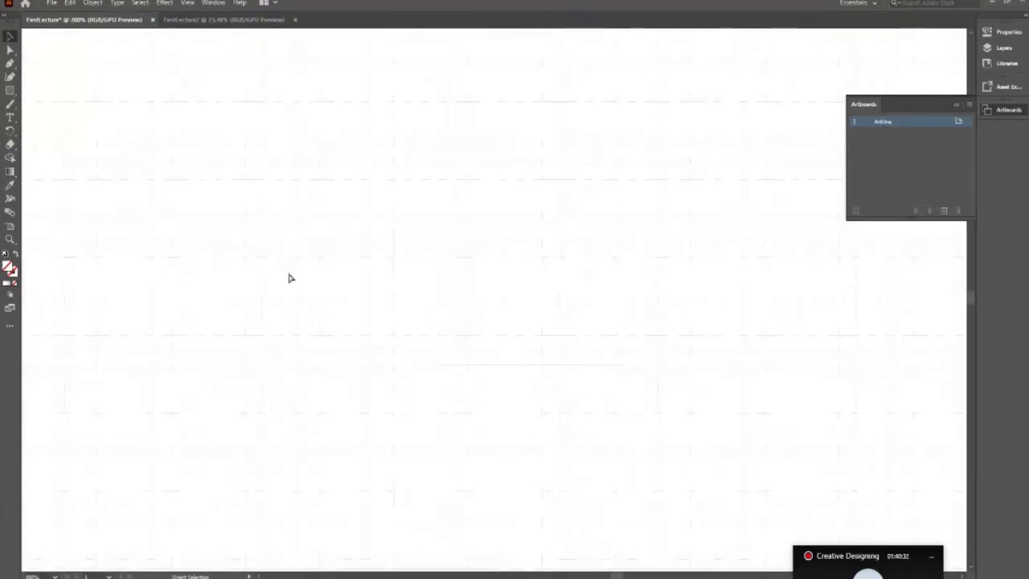
scroll(291, 279, "down", 3)
scroll(291, 278, "down", 1)
- Hide the guides, hide the grid, and unlock the guides from the canvas context menu
key("ctrl+minus")
right_click(363, 248)
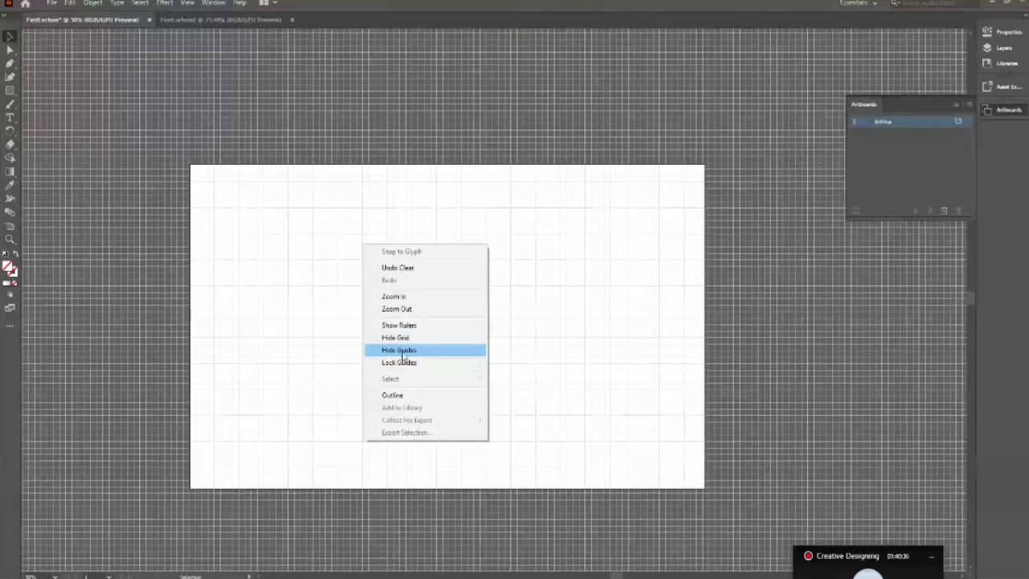
left_click(399, 349)
right_click(390, 248)
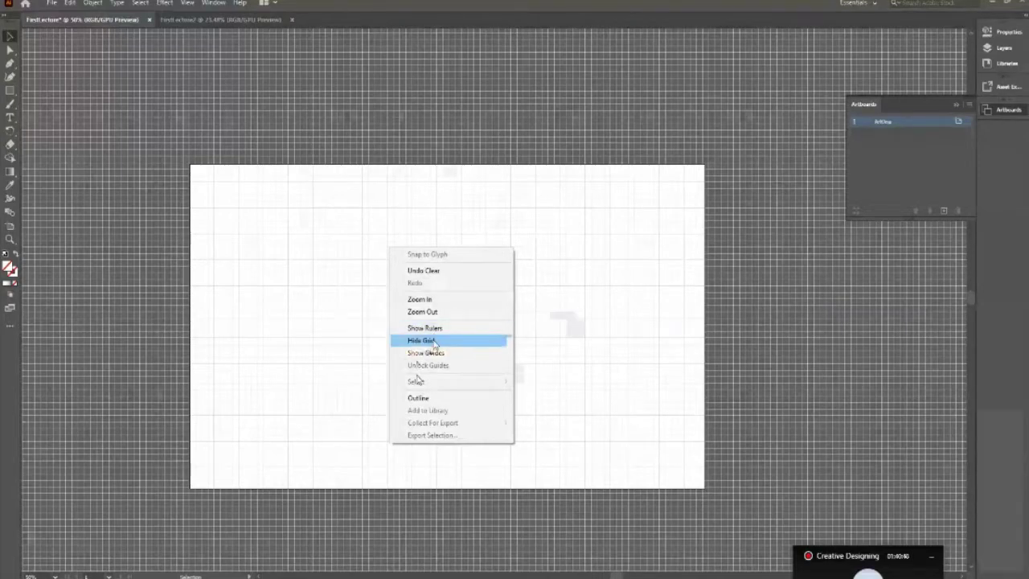
left_click(432, 341)
right_click(421, 263)
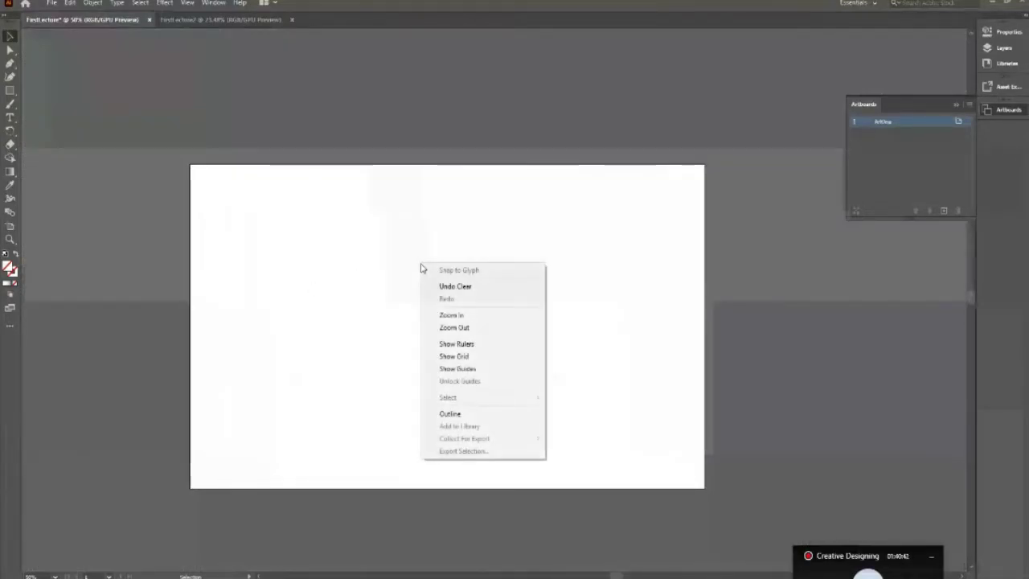
left_click(440, 381)
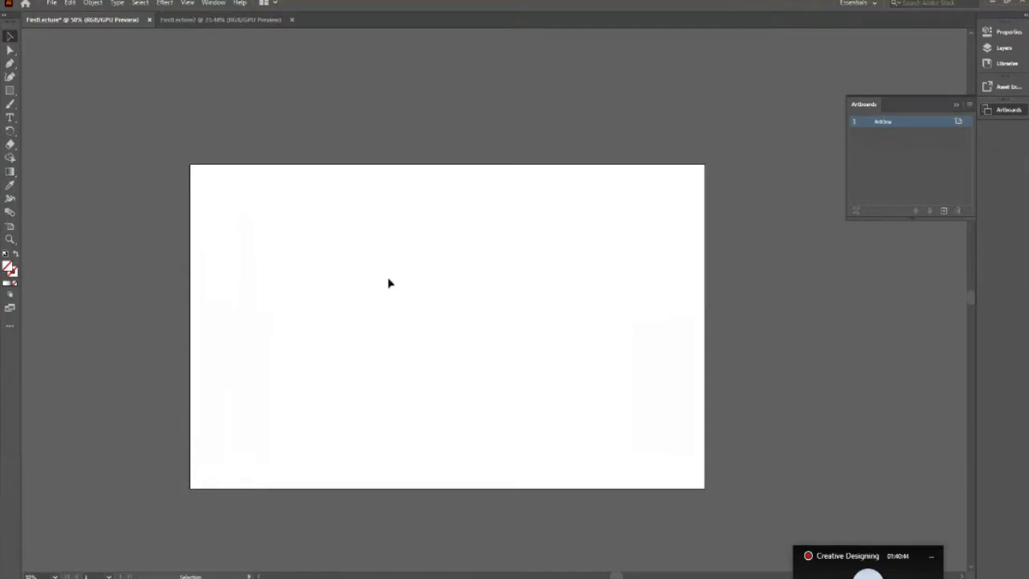
- Show rulers along the canvas edges
right_click(389, 280)
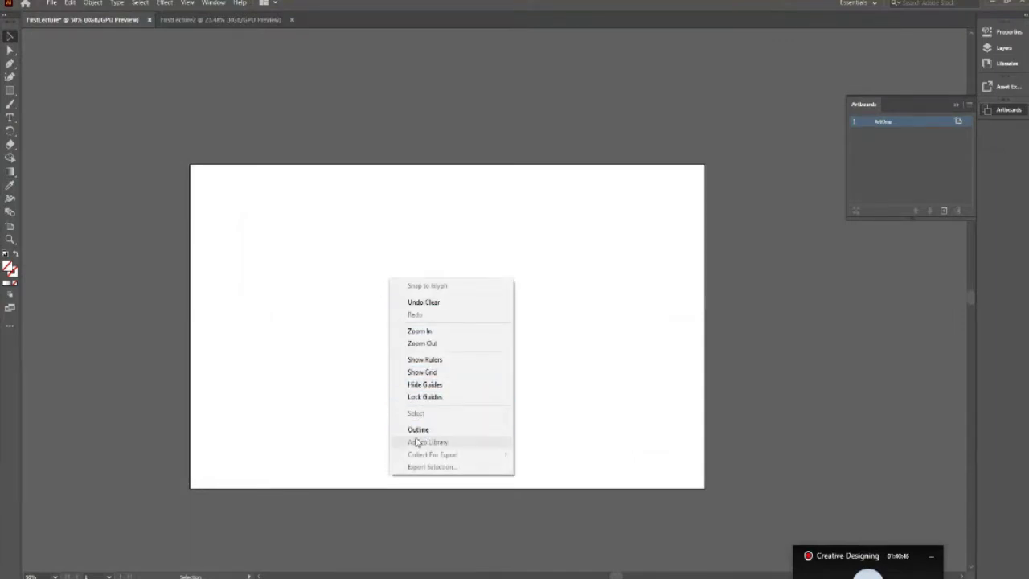
left_click(305, 294)
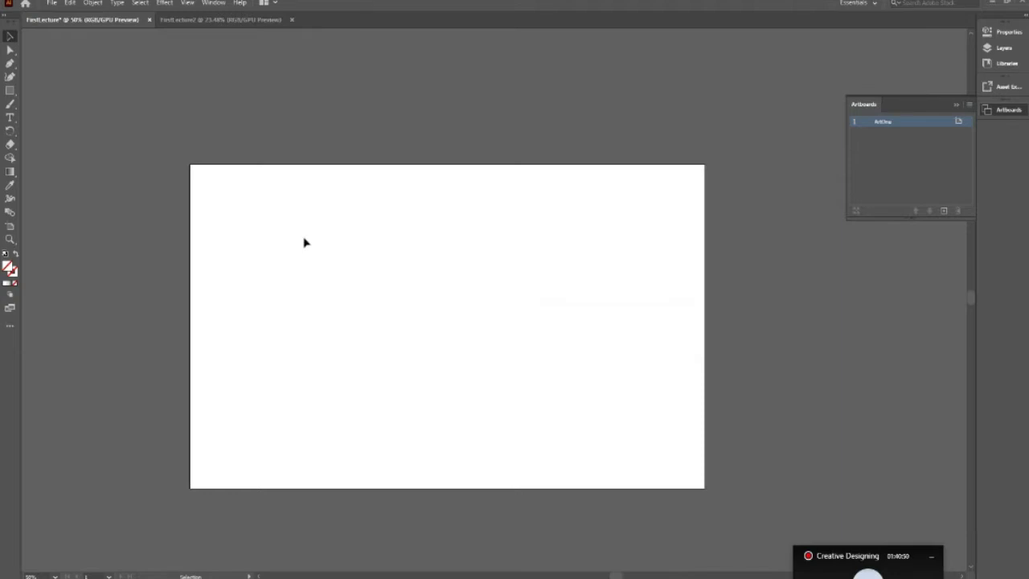
right_click(325, 209)
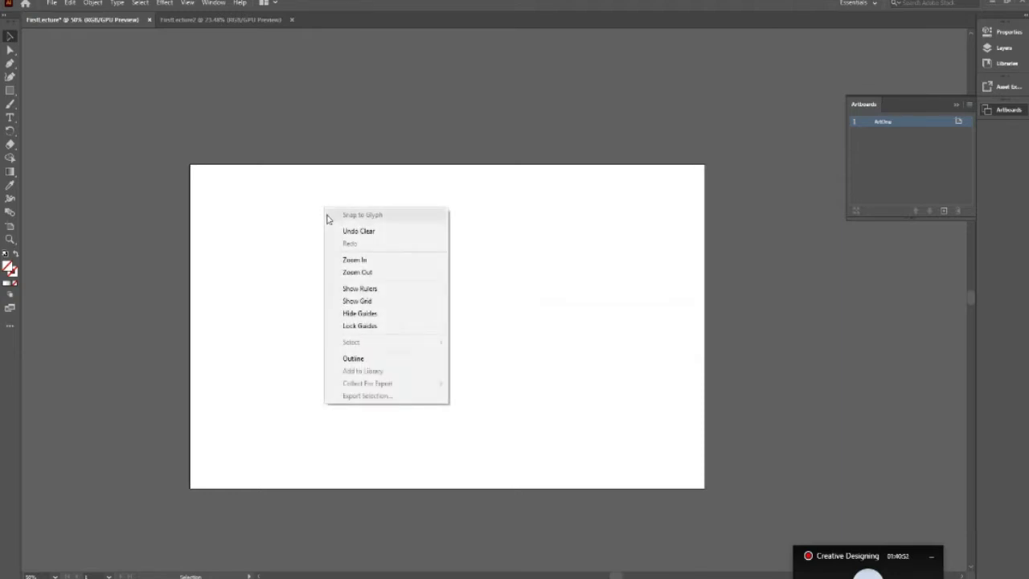
left_click(359, 288)
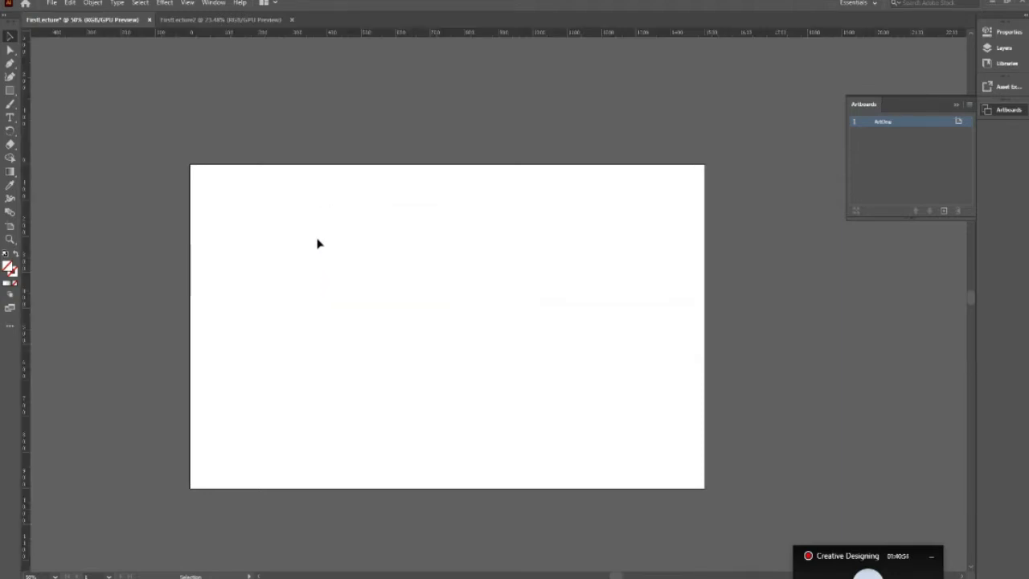
right_click(323, 232)
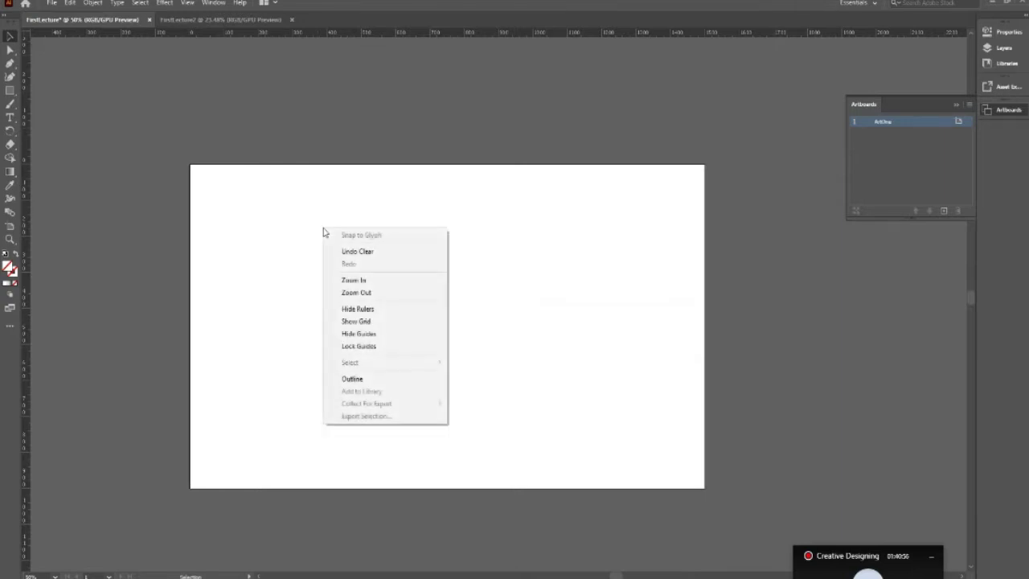
left_click(294, 239)
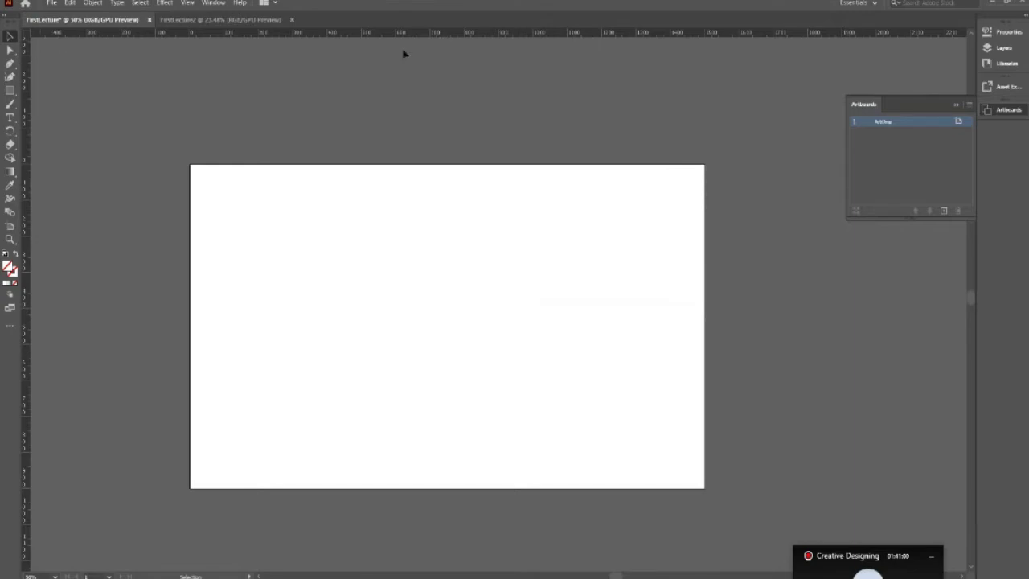
left_click(222, 3)
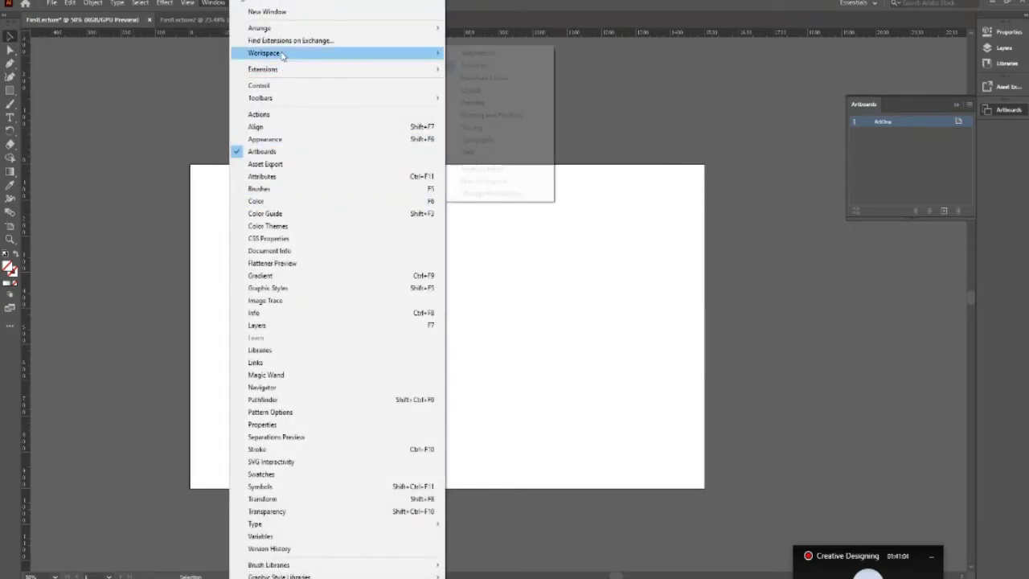
mouse_move(263, 53)
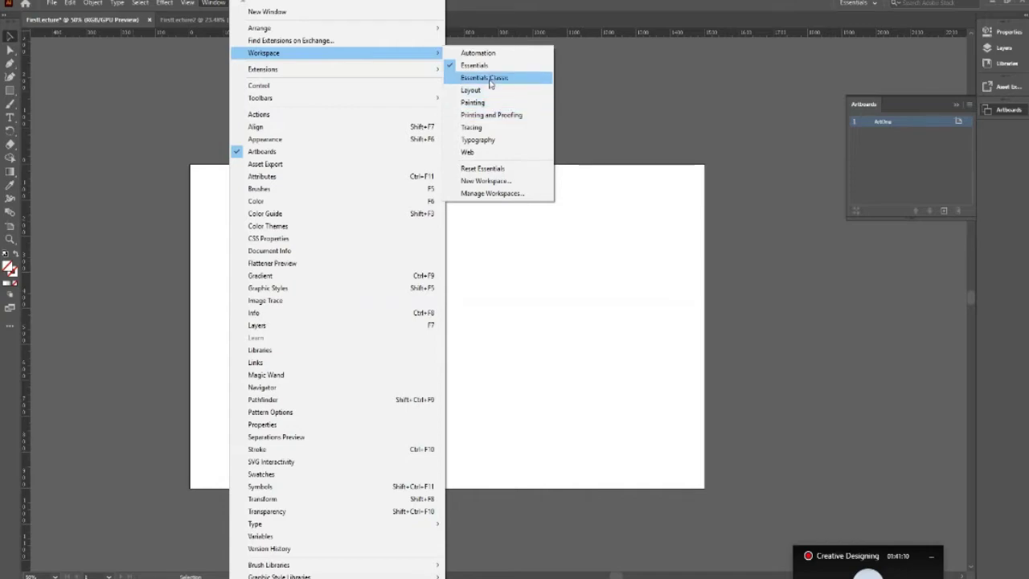
- Switch the workspace to Essentials Classic, then Essentials, then back to Essentials Classic
left_click(487, 78)
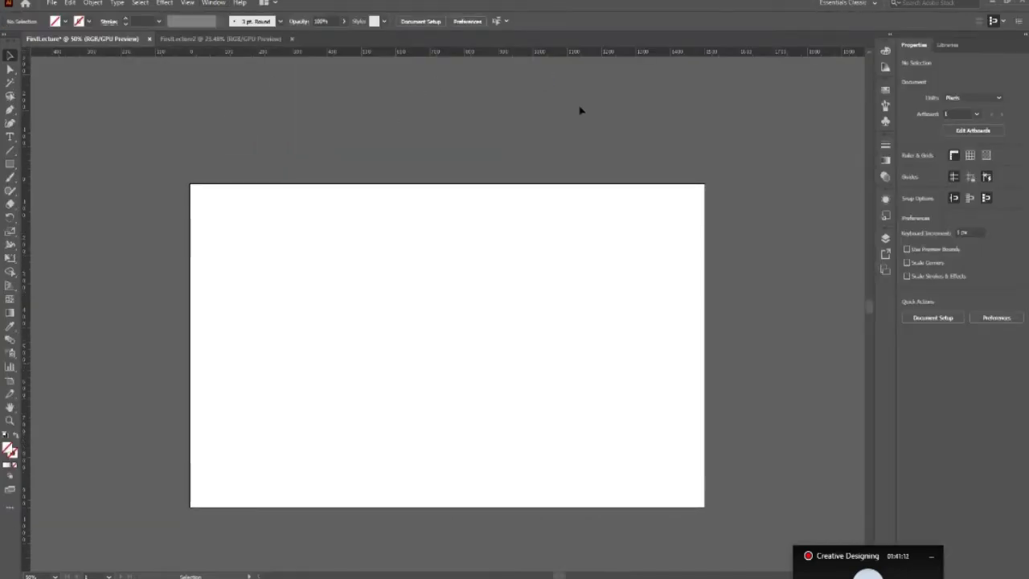
left_click(214, 3)
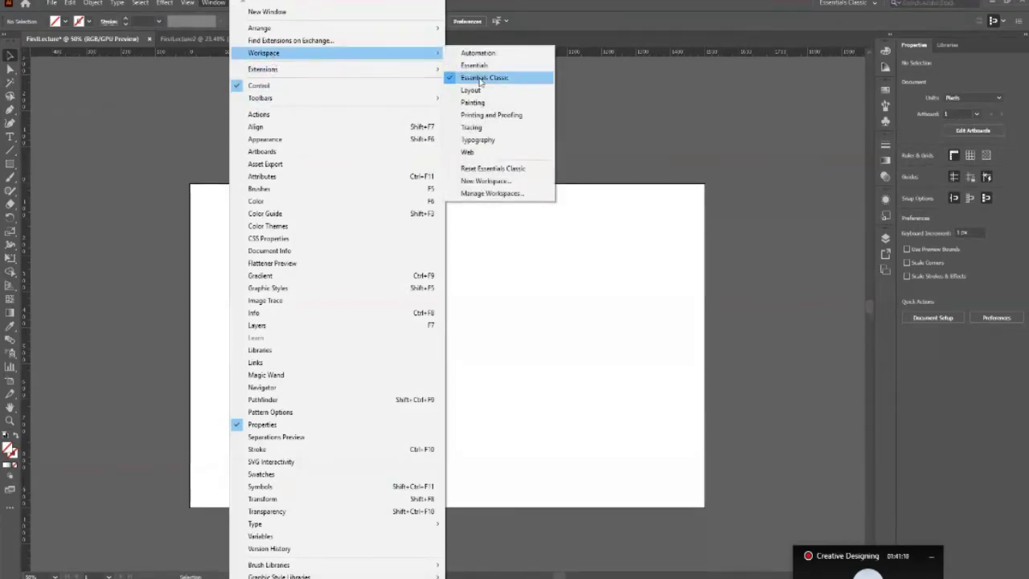
left_click(492, 69)
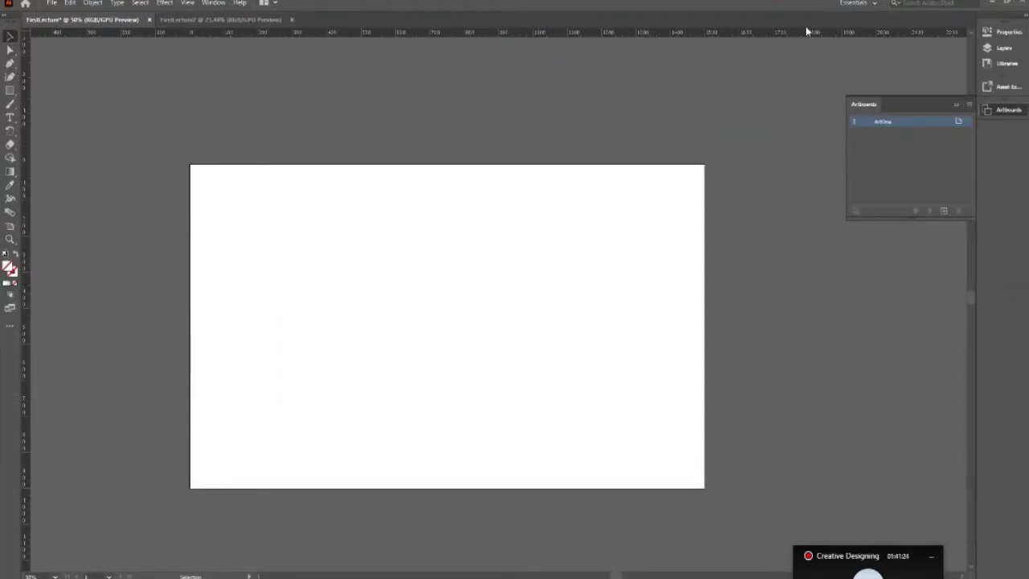
left_click(213, 3)
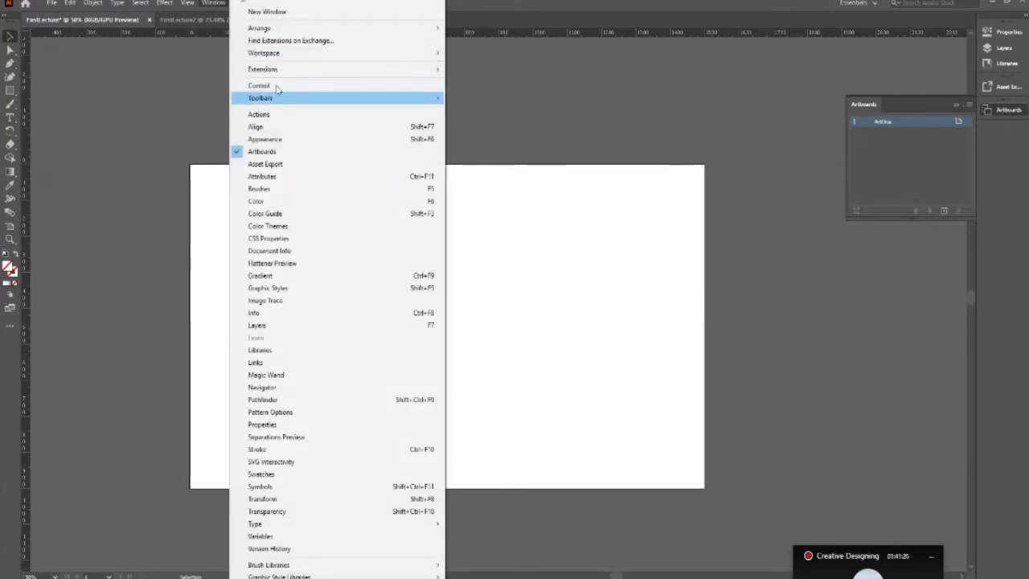
mouse_move(264, 54)
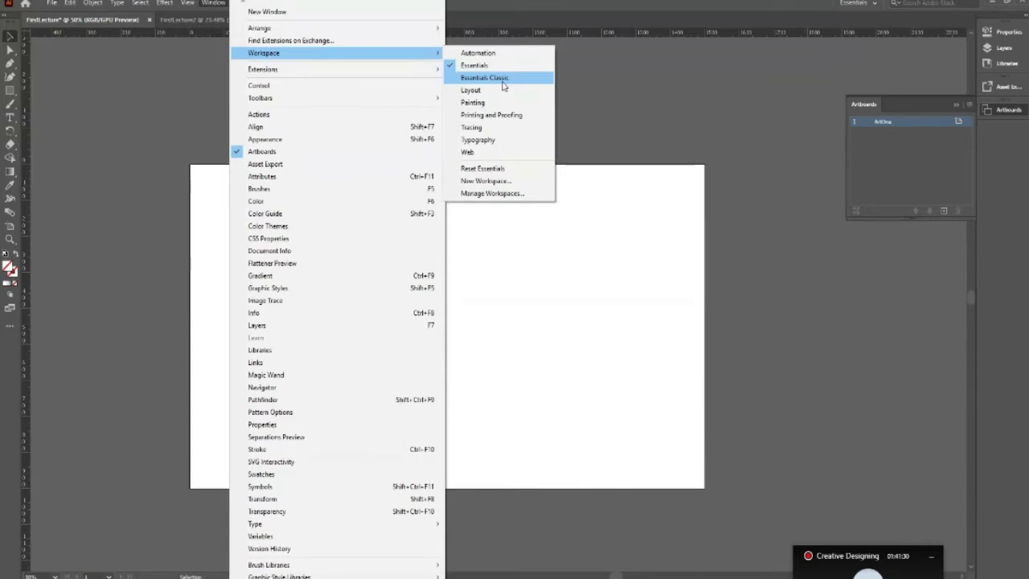
left_click(497, 78)
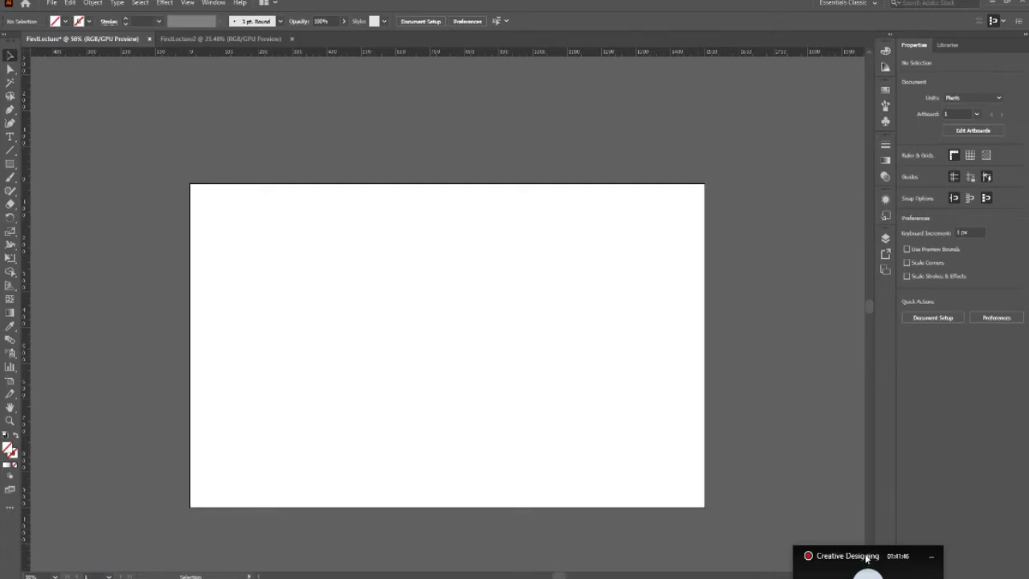
- Type the heading 'Tools Introduction' just above the ArtOne artboard
left_click_drag(854, 555, 712, 575)
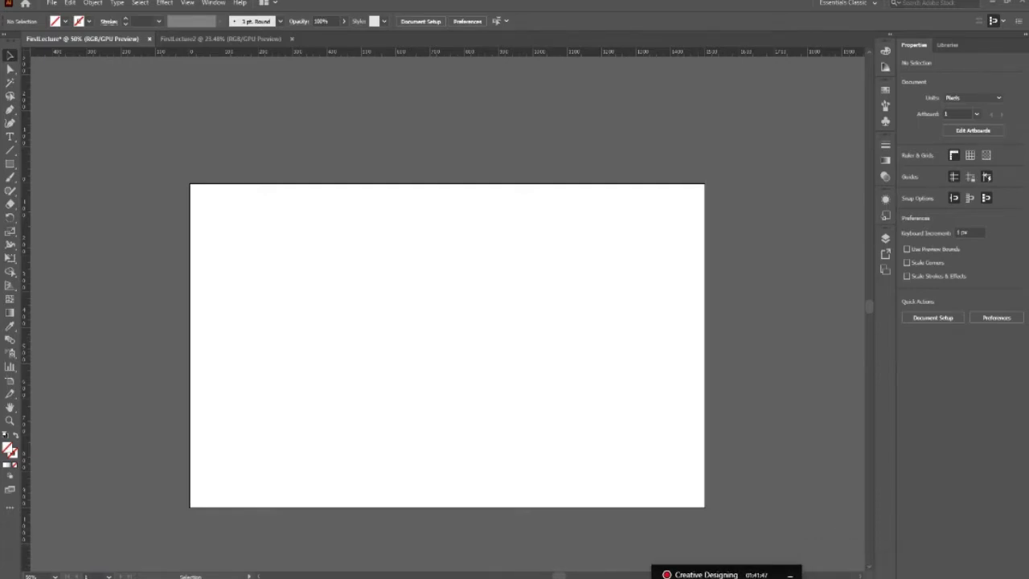
left_click(871, 570)
left_click(871, 570)
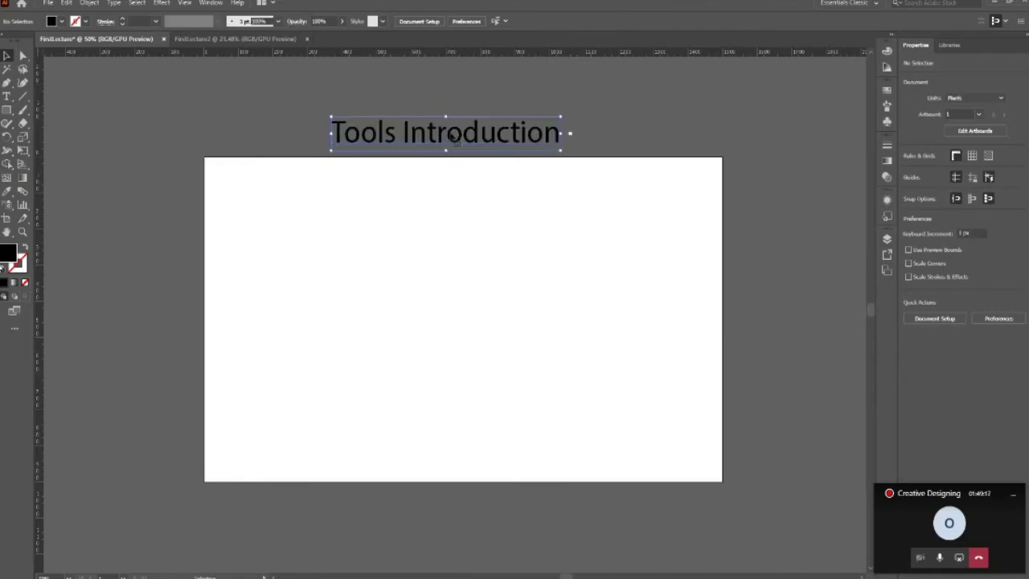
- Select the Tools Introduction title and centre it horizontally over the artboard
left_click(479, 262)
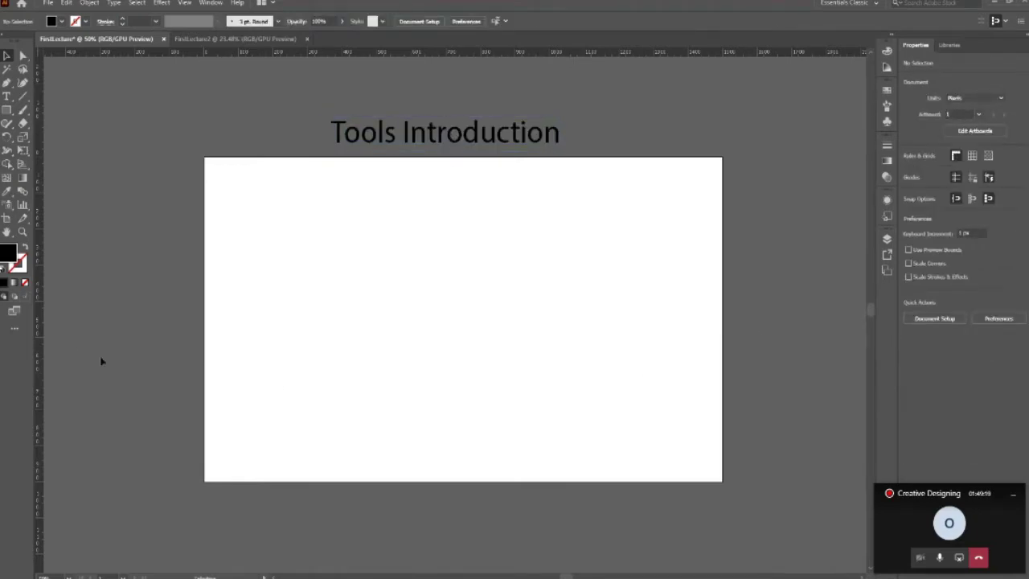
left_click(377, 135)
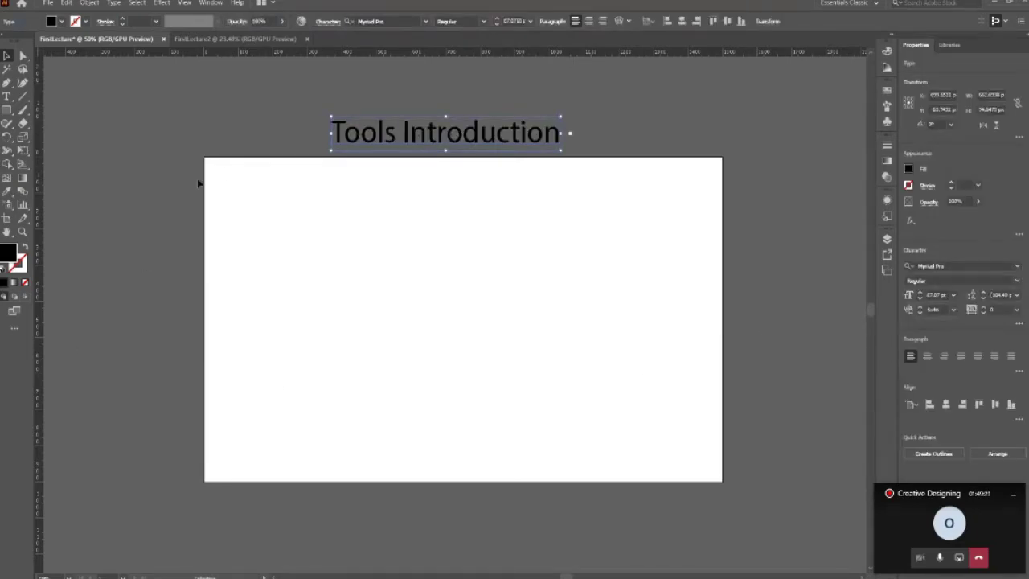
left_click(681, 21)
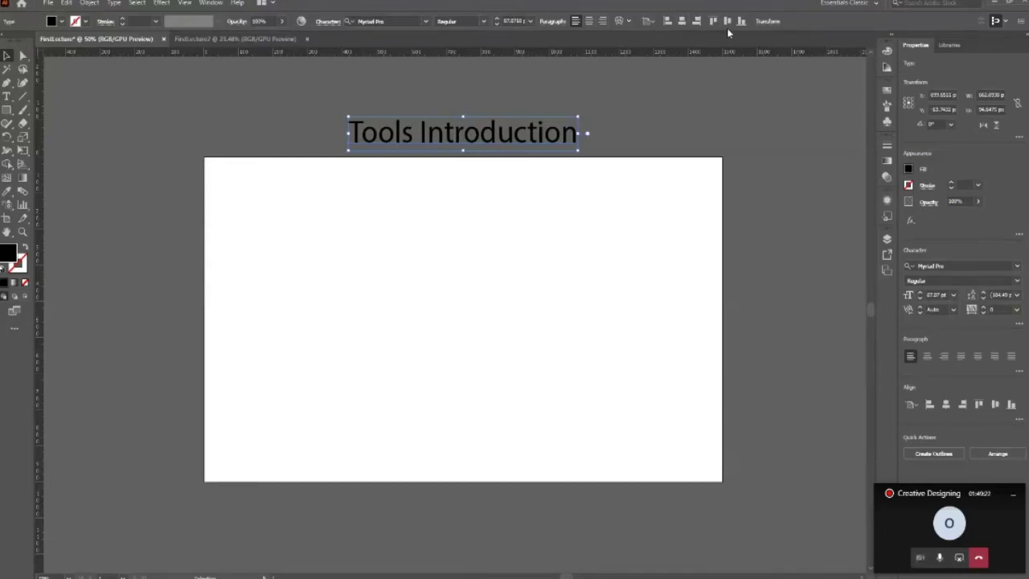
left_click(594, 238)
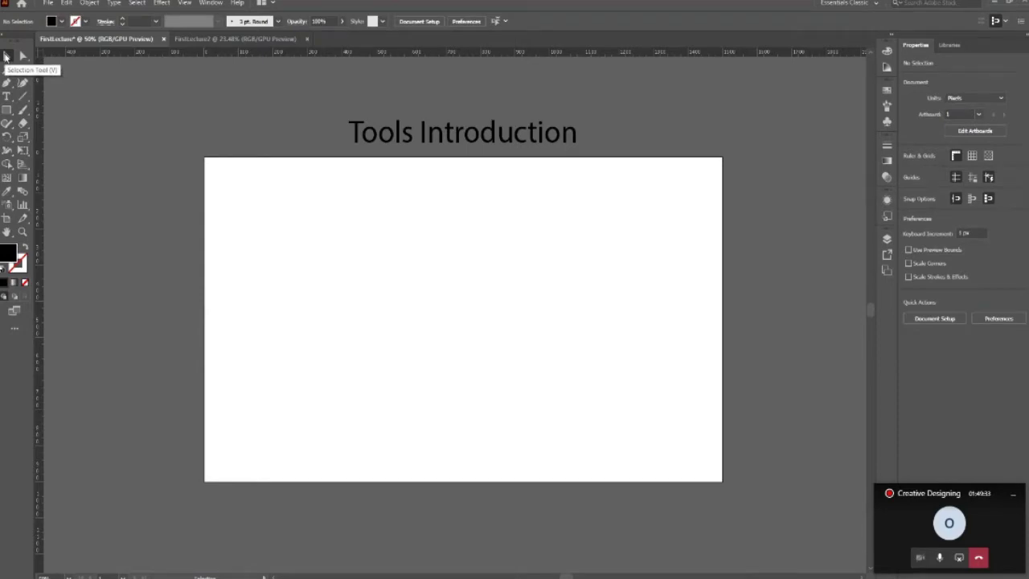
- Nudge the title off centre, then reselect it and centre it horizontally again
left_click(371, 143)
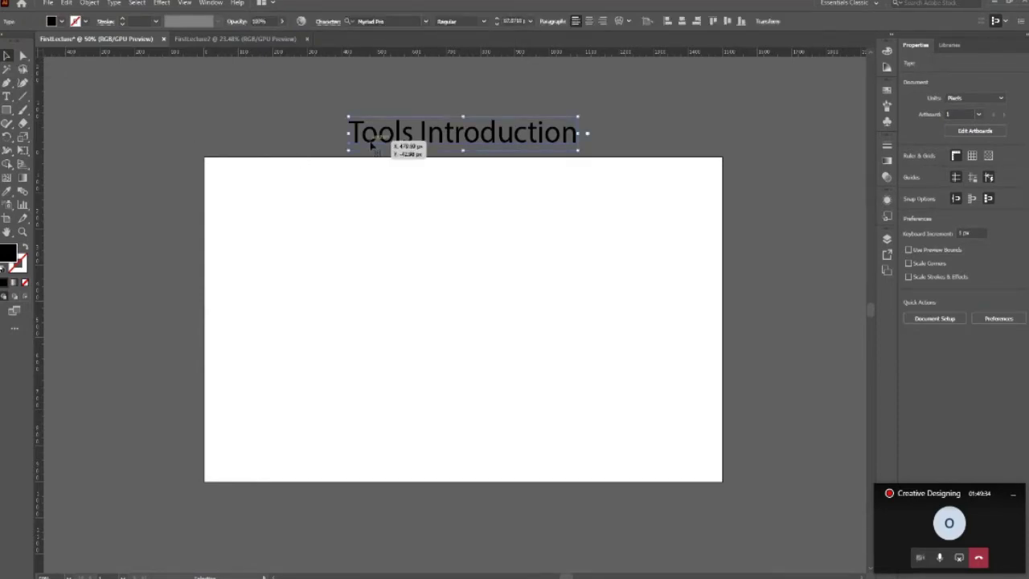
mouse_move(375, 132)
left_mouse_down()
mouse_move(310, 143)
mouse_move(509, 132)
mouse_move(459, 142)
mouse_move(533, 152)
mouse_move(498, 151)
left_mouse_up()
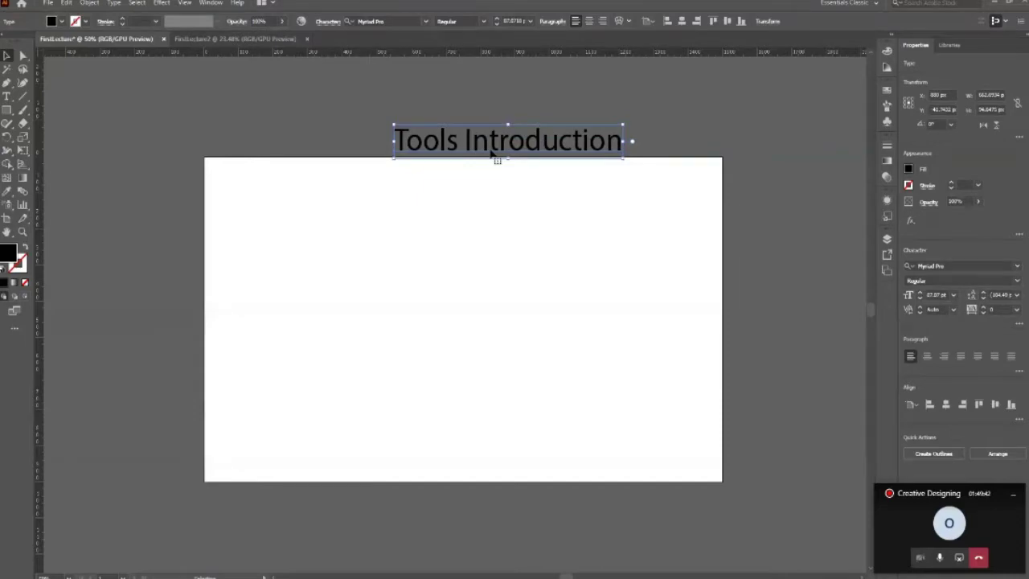
left_click(167, 174)
left_click(486, 152)
left_click(681, 21)
- Finish centring the title, browse the Direct and Group Selection tools, then choose Magic Wand
left_click(366, 237)
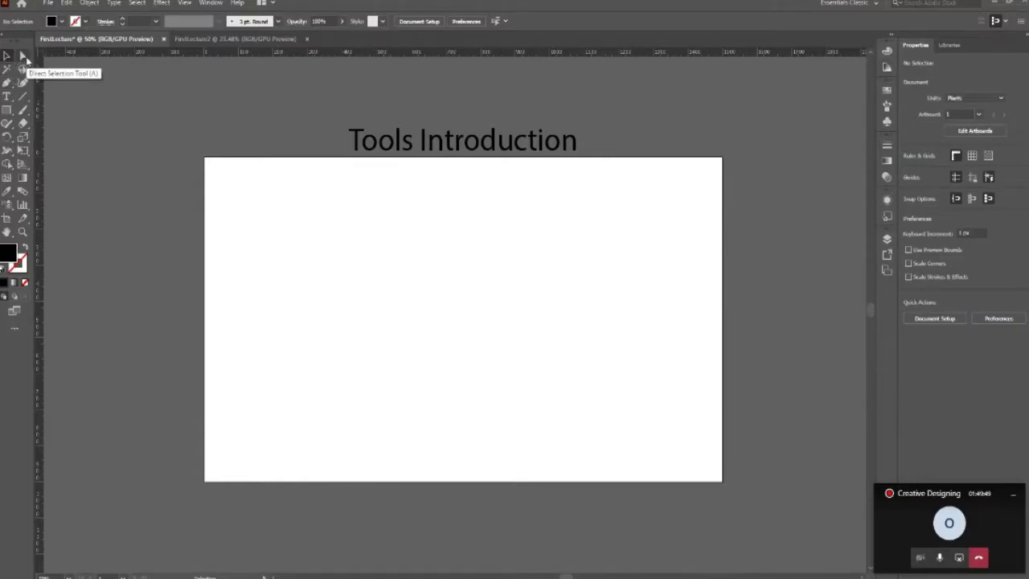
left_click(25, 58)
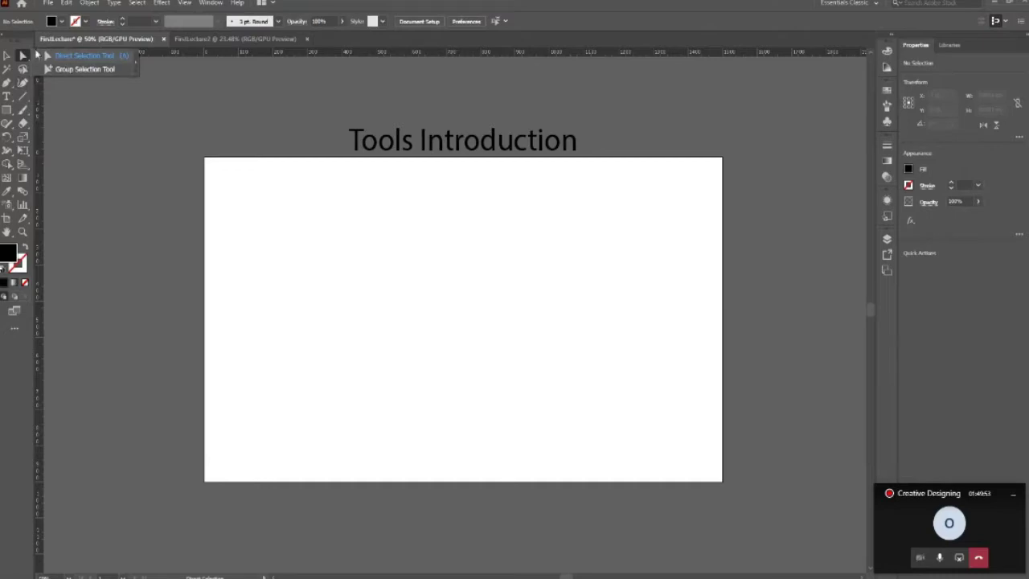
left_click(38, 56)
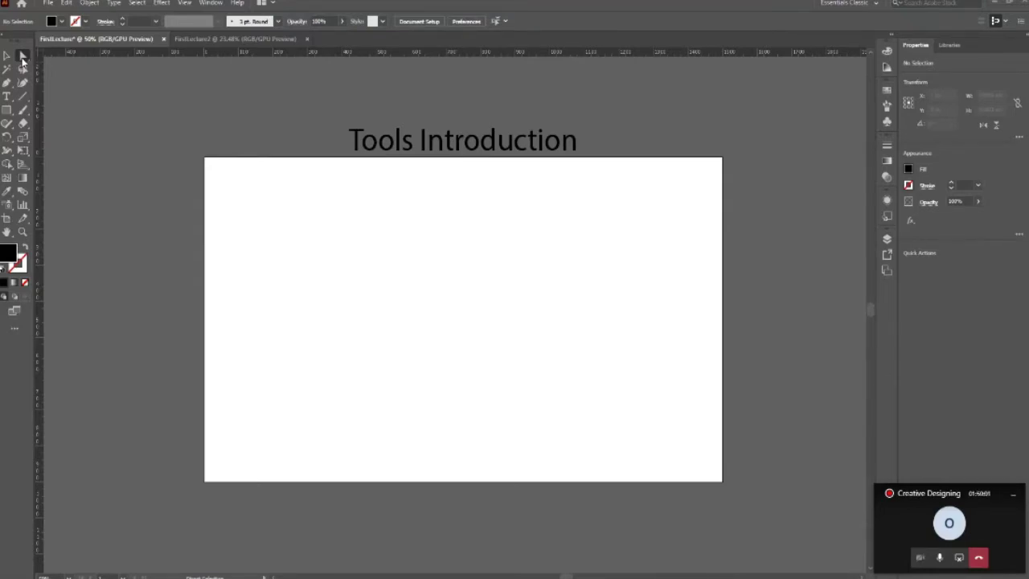
left_click(6, 70)
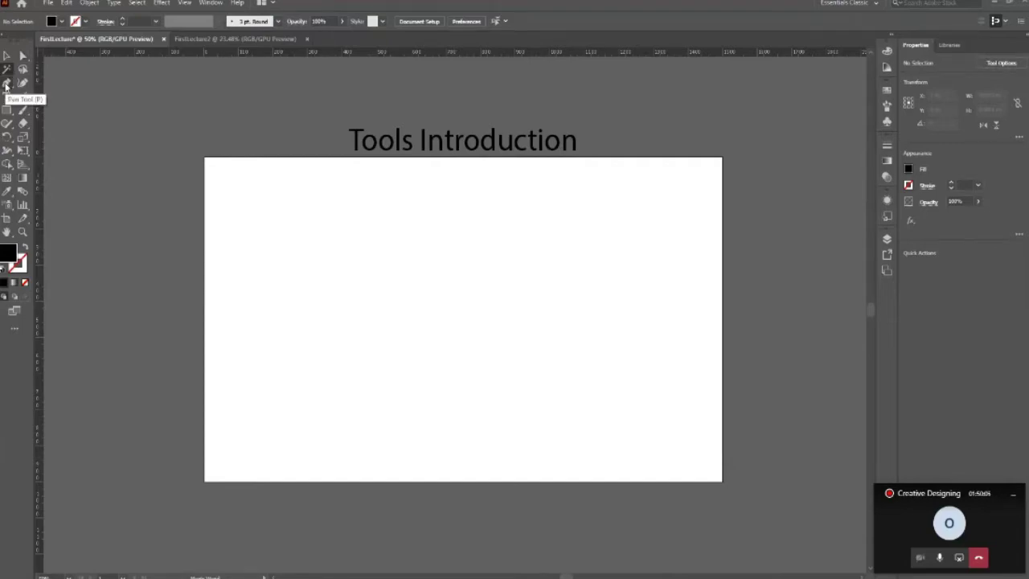
- Browse the pen and type tool flyouts, then pick the Rectangle tool with shape options shown
left_click(6, 84)
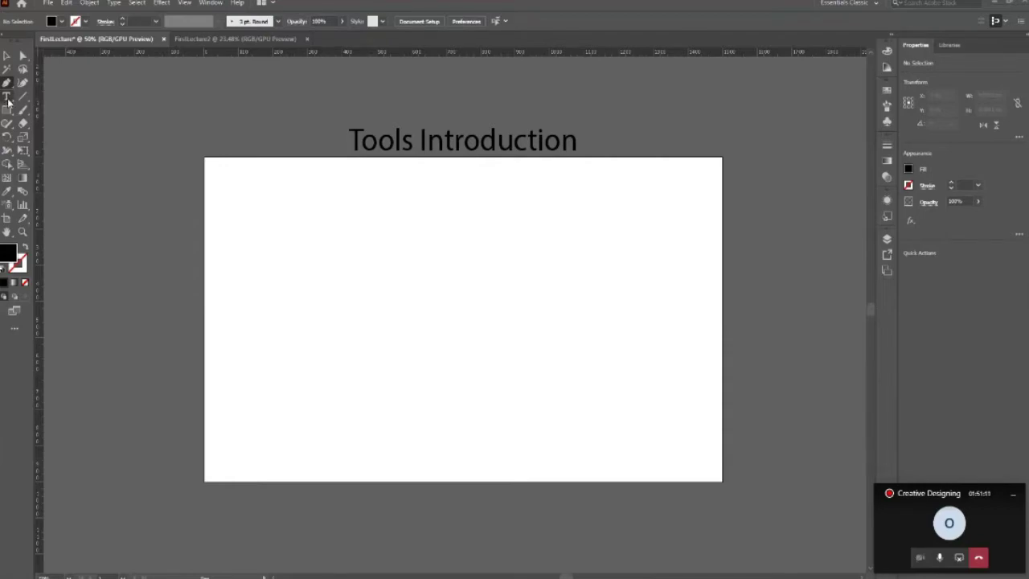
left_click(8, 100)
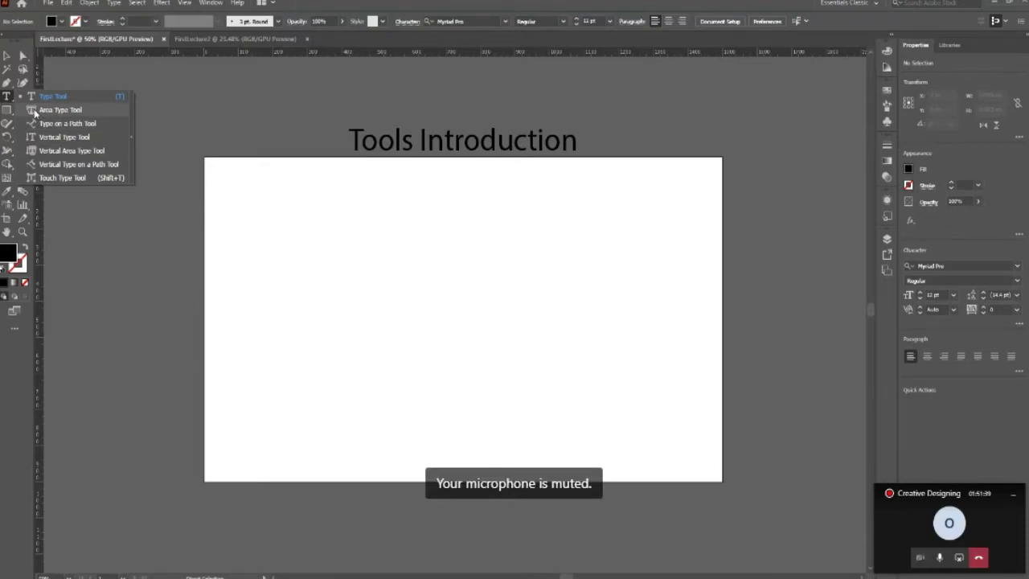
left_click(8, 110)
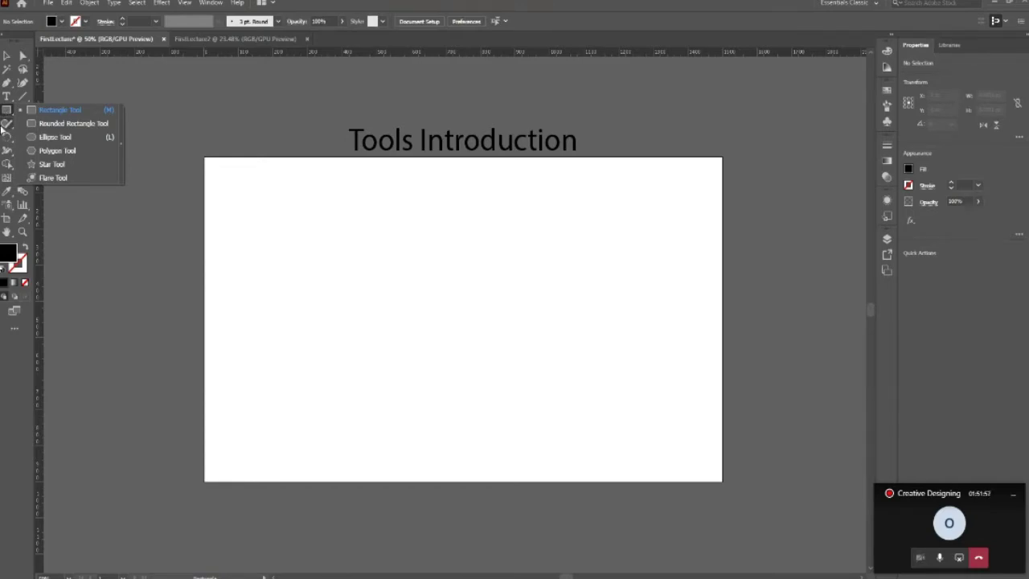
- Browse the Shaper and Eyedropper tool groups, then make the Gradient tool active
left_click(7, 126)
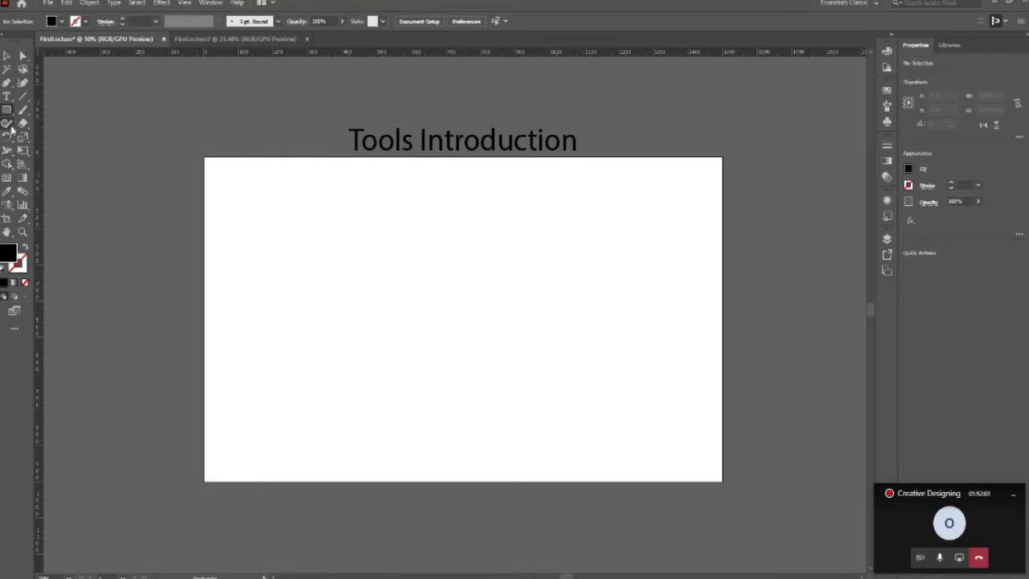
left_click(11, 129)
left_click(7, 194)
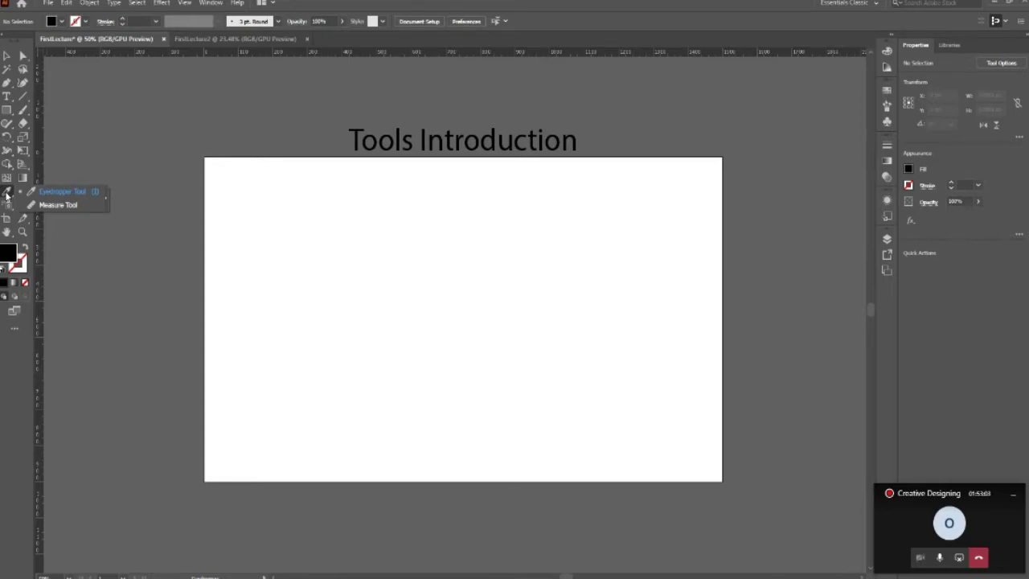
left_click(7, 195)
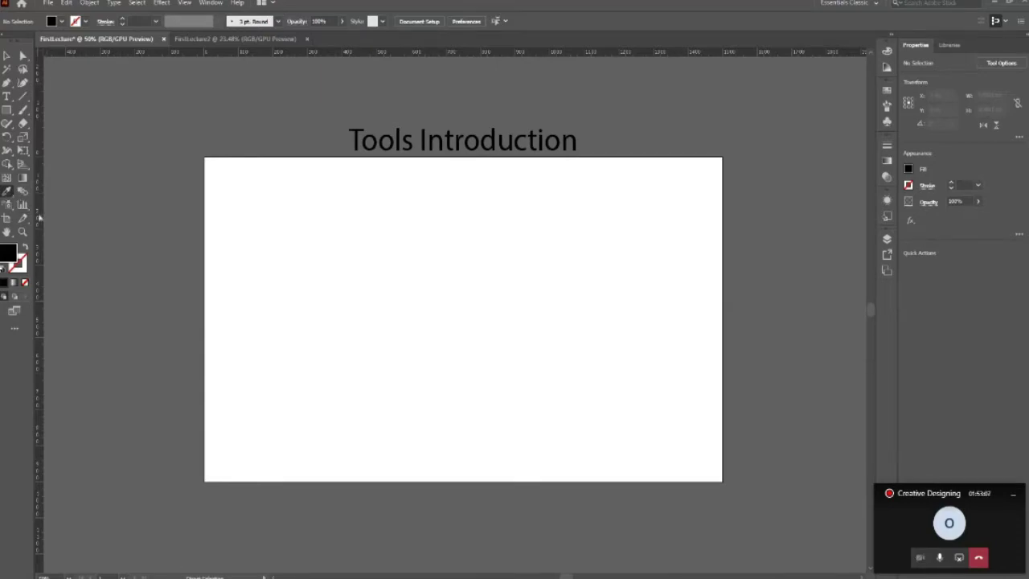
left_click(24, 182)
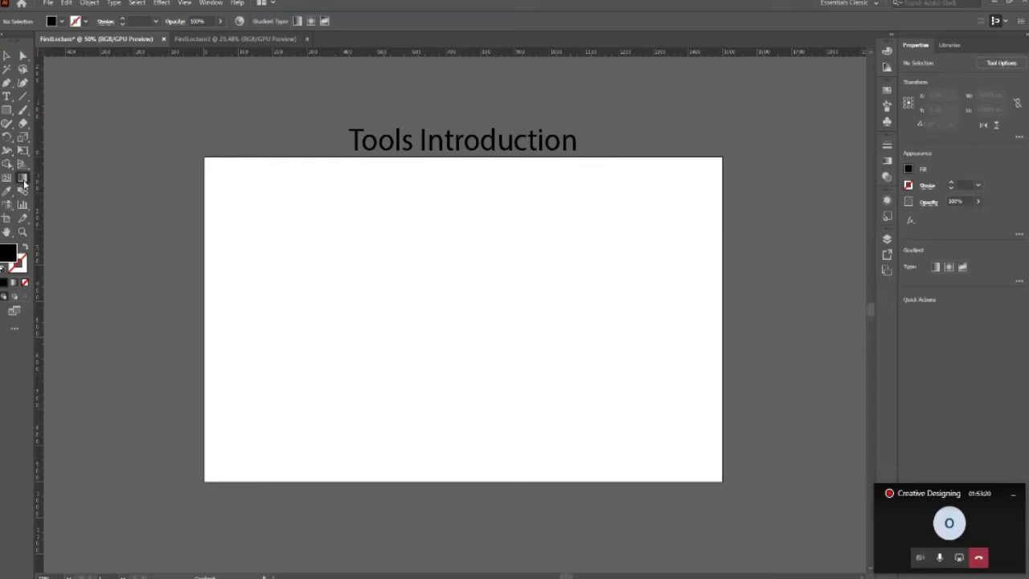
- Browse the Eraser, Paintbrush and Line Segment tool groups, ending with the Curvature tool selected
left_click(24, 123)
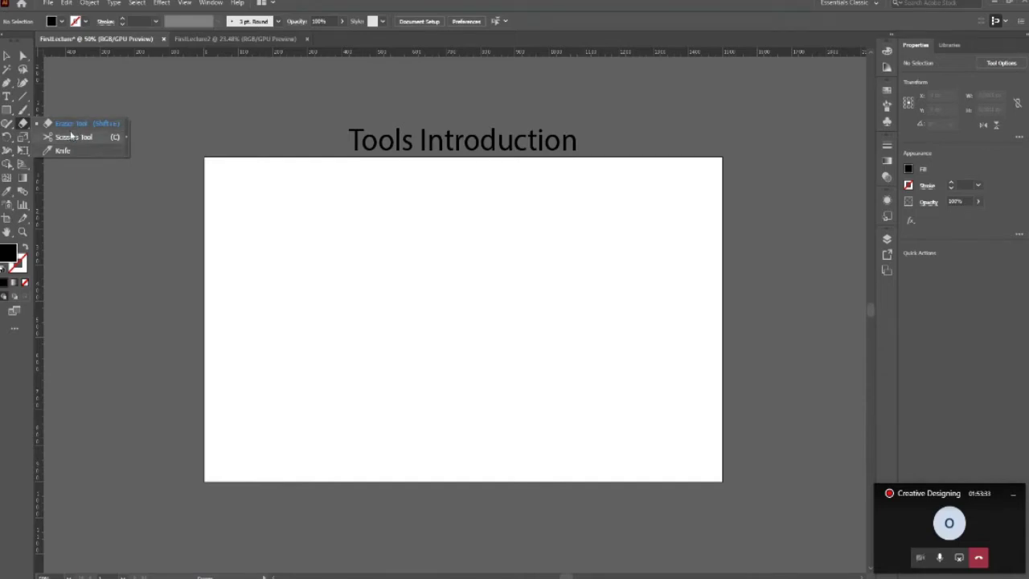
left_click(24, 119)
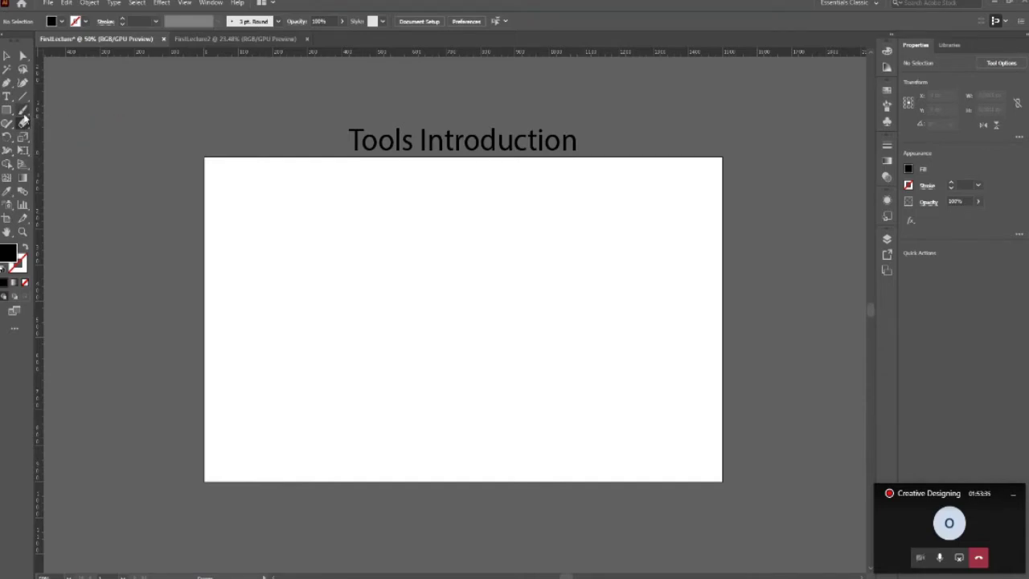
left_click(23, 111)
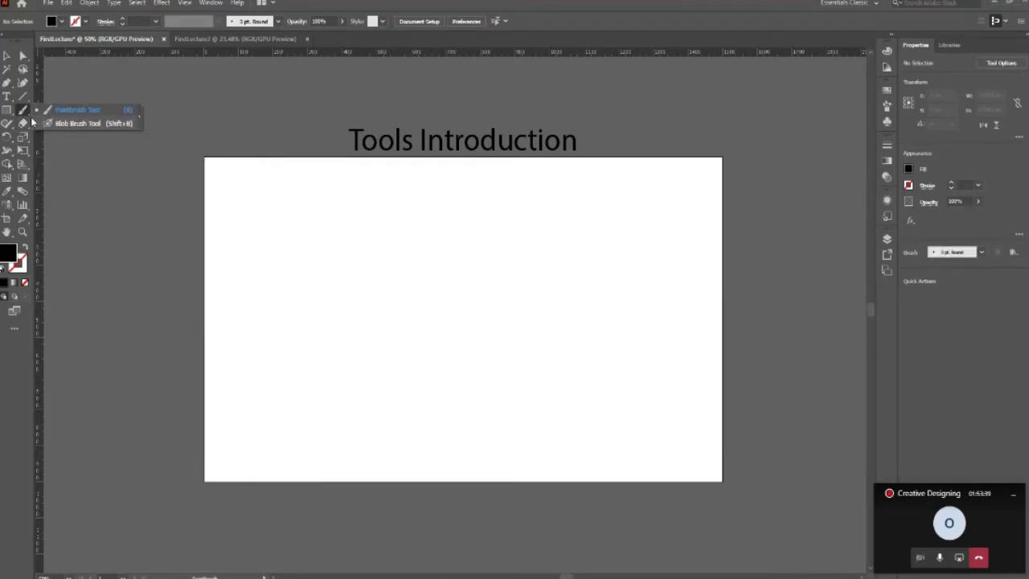
left_click(24, 108)
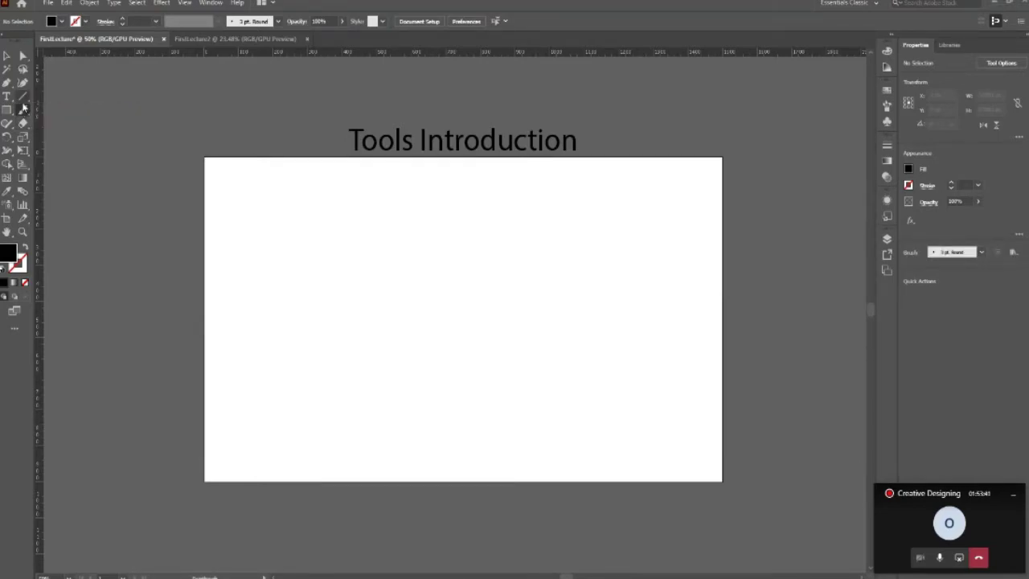
left_click(23, 97)
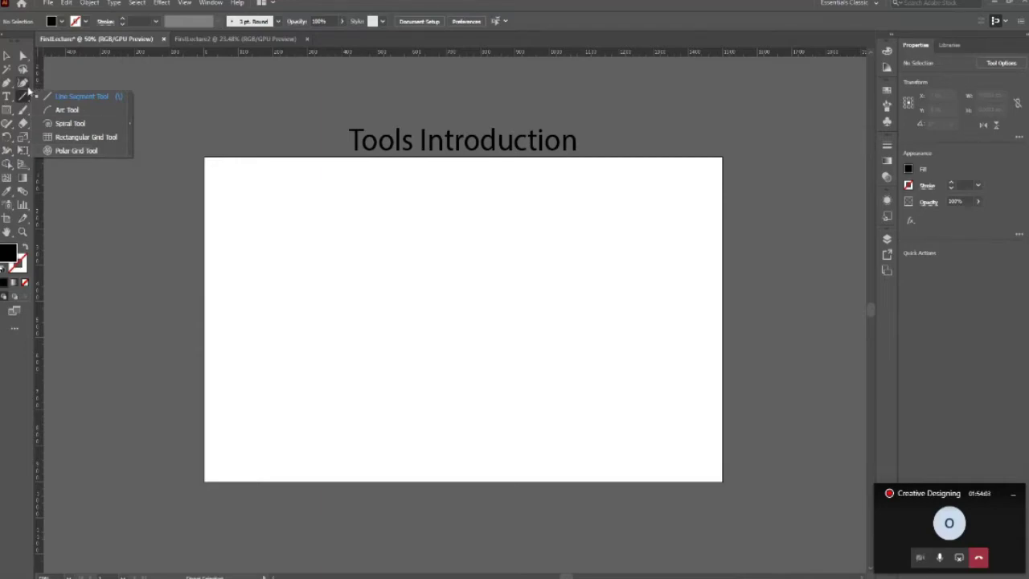
left_click(23, 86)
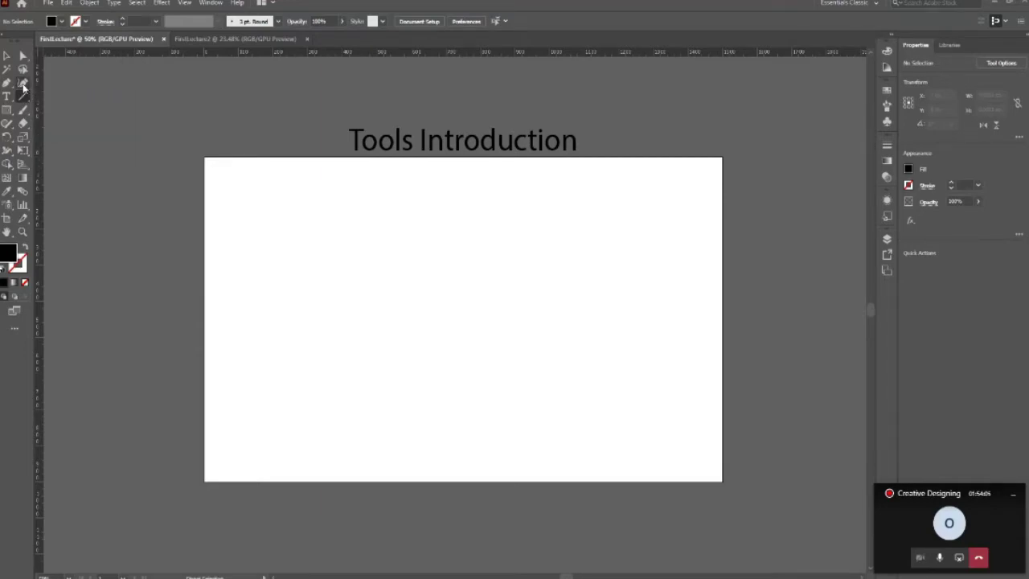
left_click(24, 84)
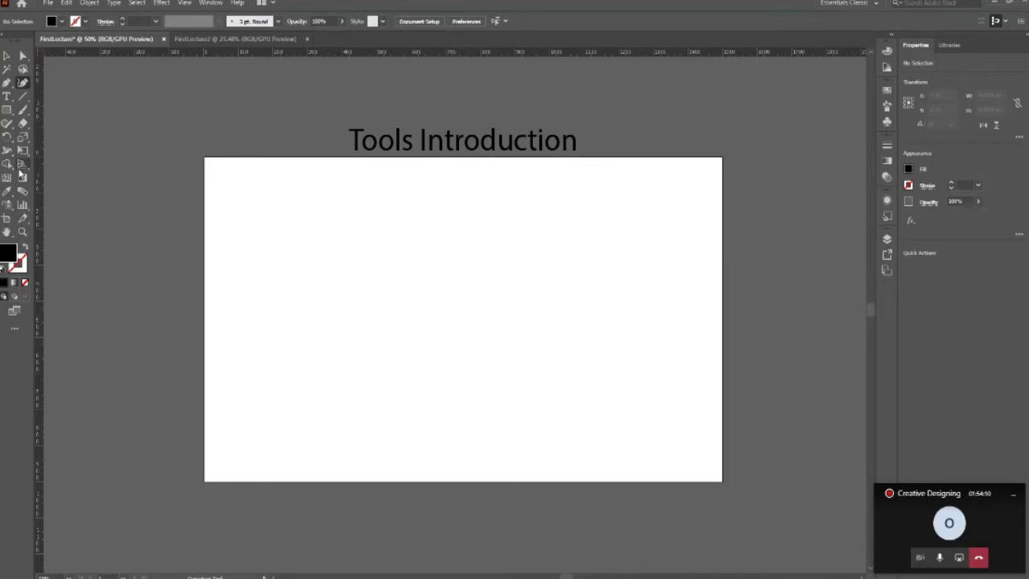
- Pan the ArtOne artboard into position and zoom out slightly with the Zoom tool
mouse_move(469, 231)
left_mouse_down()
mouse_move(549, 271)
mouse_move(455, 234)
mouse_move(583, 248)
mouse_move(413, 218)
mouse_move(466, 248)
mouse_move(377, 172)
mouse_move(210, 238)
mouse_move(418, 204)
mouse_move(383, 222)
mouse_move(350, 186)
mouse_move(509, 211)
mouse_move(450, 179)
left_mouse_up()
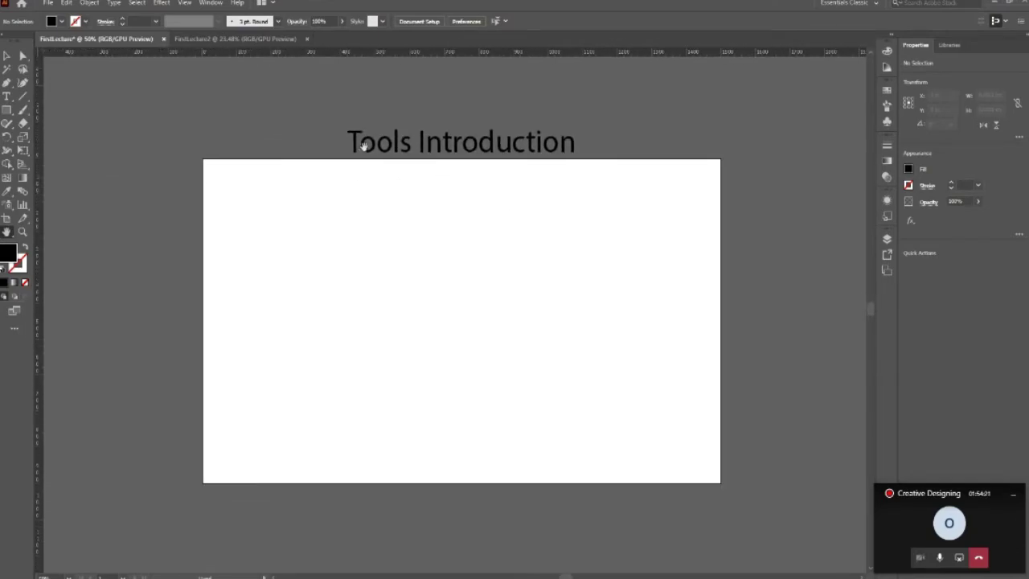
mouse_move(363, 145)
left_mouse_down()
mouse_move(455, 223)
mouse_move(311, 142)
mouse_move(294, 154)
left_mouse_up()
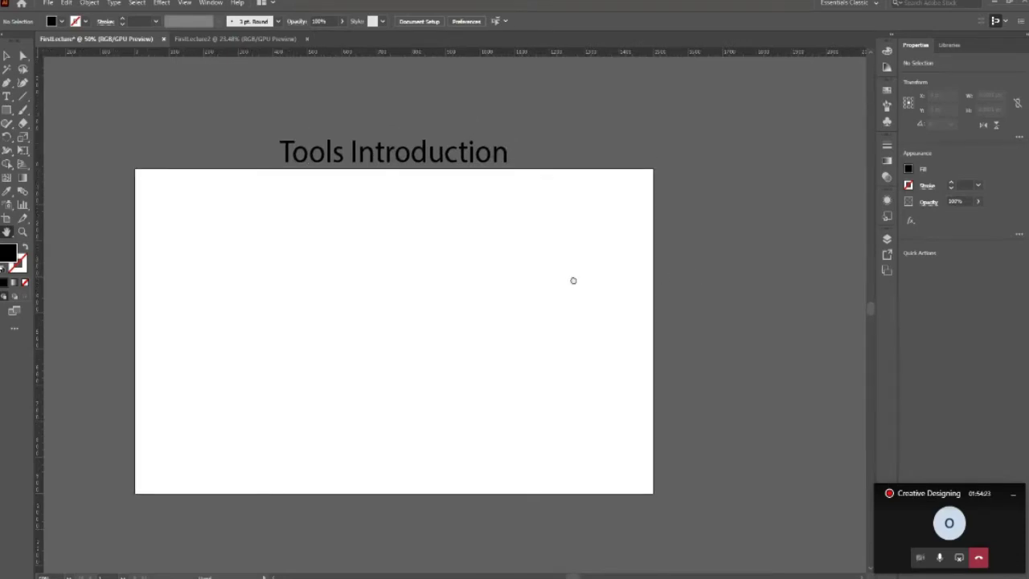
mouse_move(571, 280)
left_mouse_down()
mouse_move(438, 281)
mouse_move(490, 276)
mouse_move(381, 266)
mouse_move(354, 303)
mouse_move(500, 255)
mouse_move(421, 284)
mouse_move(324, 441)
mouse_move(356, 260)
mouse_move(392, 291)
left_mouse_up()
left_click_drag(278, 303, 309, 313)
key("z")
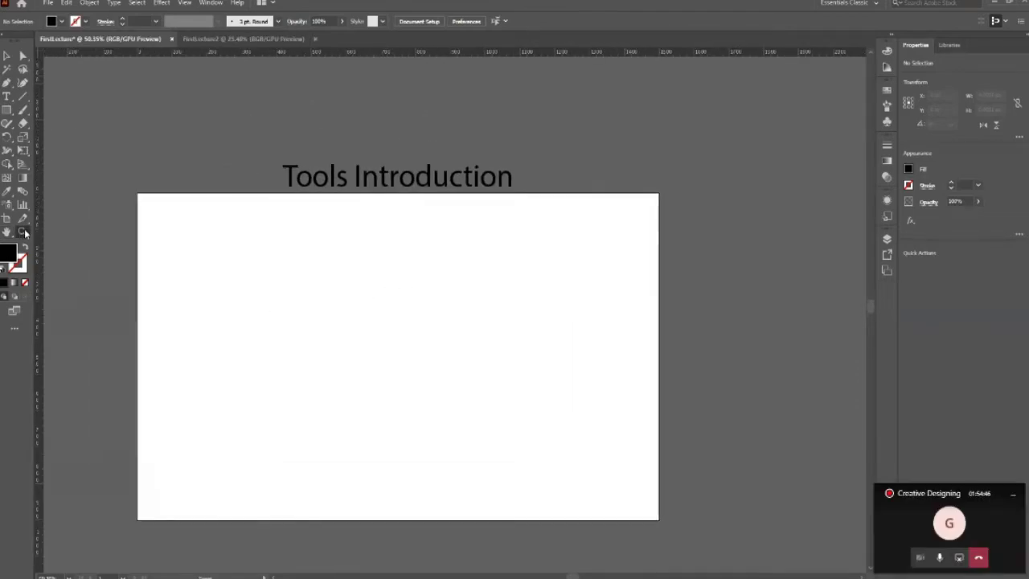
mouse_move(357, 231)
left_mouse_down()
mouse_move(423, 232)
mouse_move(338, 233)
left_mouse_up()
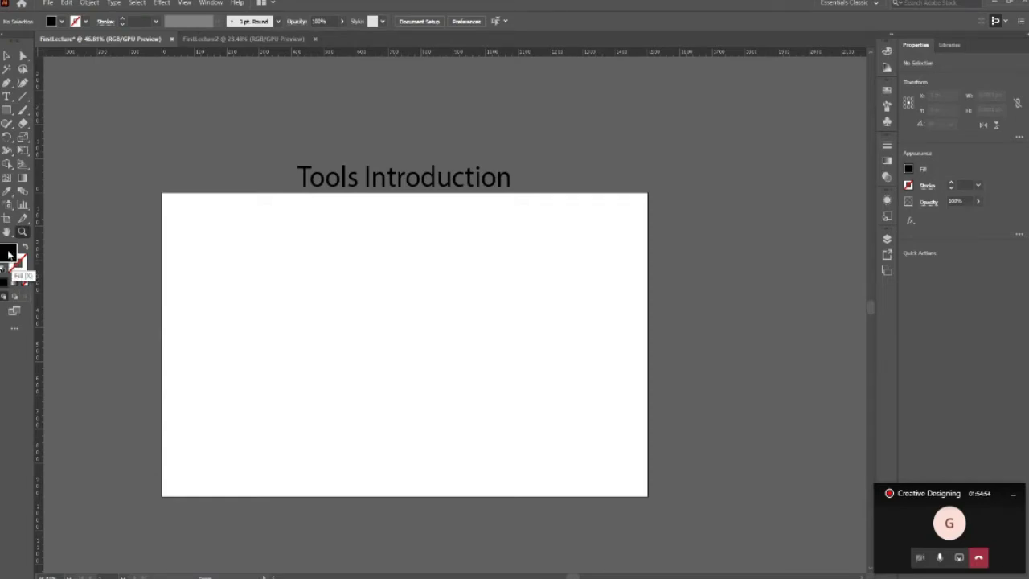
- Draw a black rectangle, about 551 x 407 px, in the middle of the artboard
left_click(8, 110)
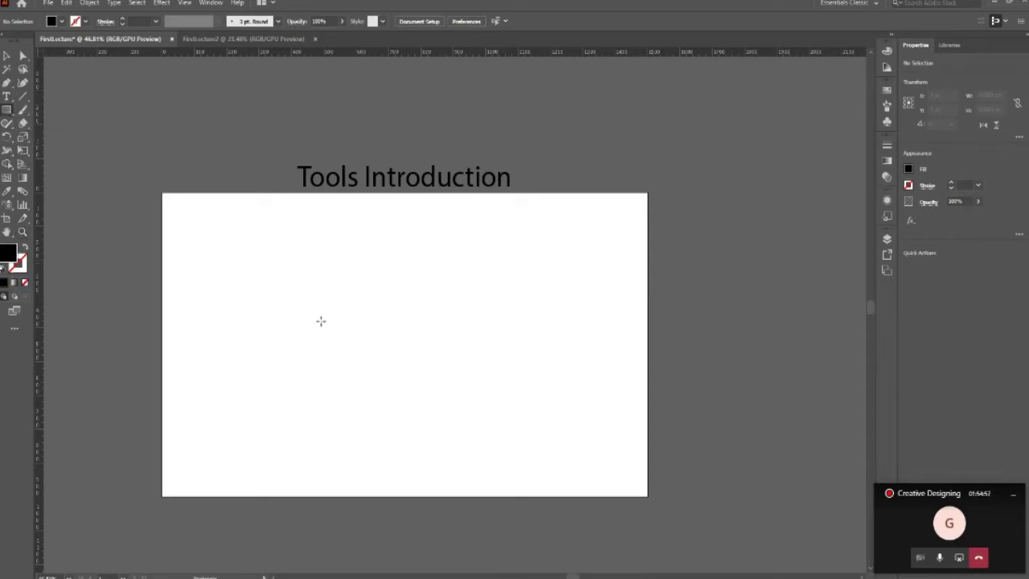
right_click(7, 111)
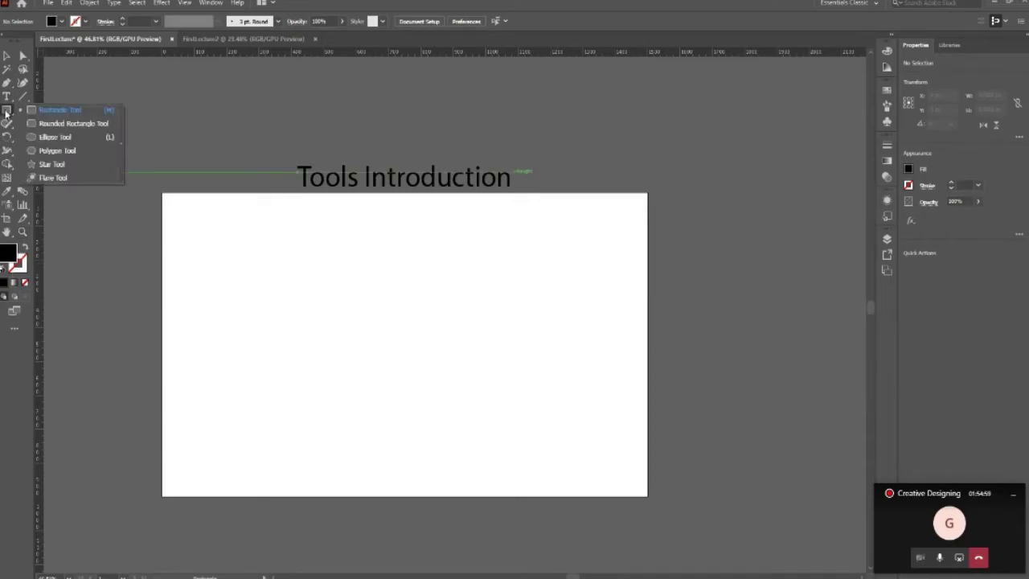
left_click(69, 113)
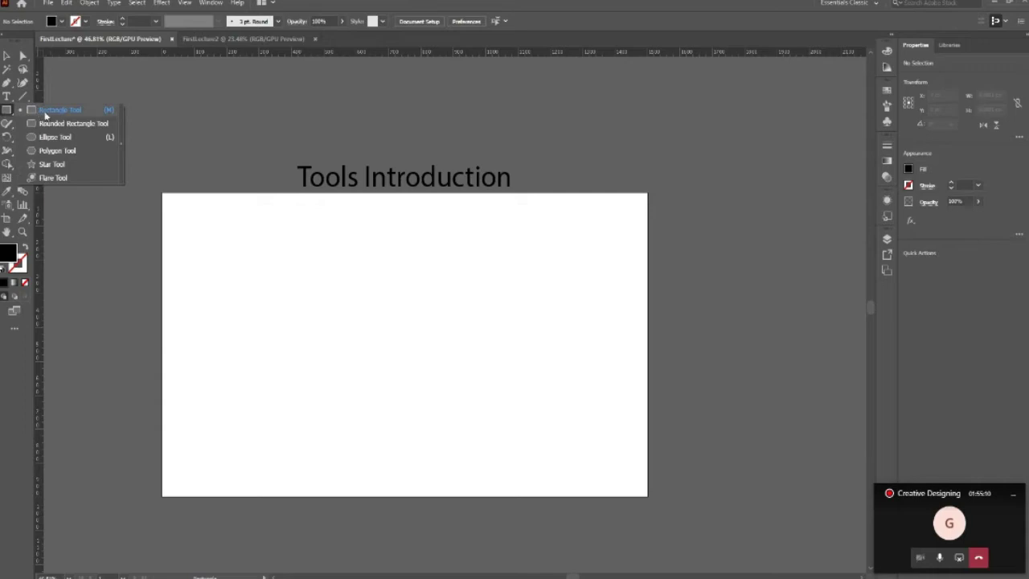
left_click_drag(6, 113, 74, 118)
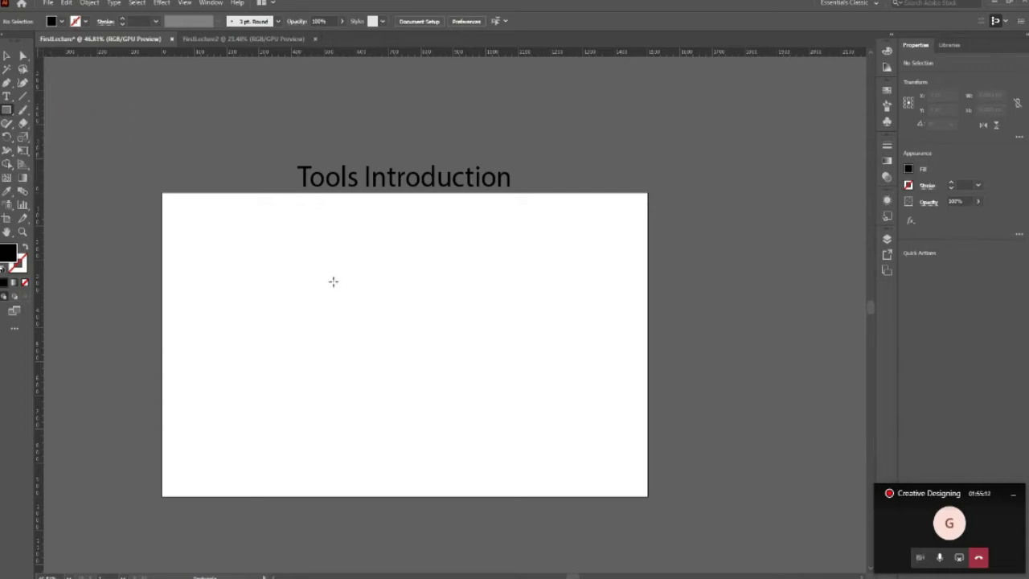
mouse_move(314, 271)
left_mouse_down()
mouse_move(400, 373)
mouse_move(525, 409)
left_mouse_up()
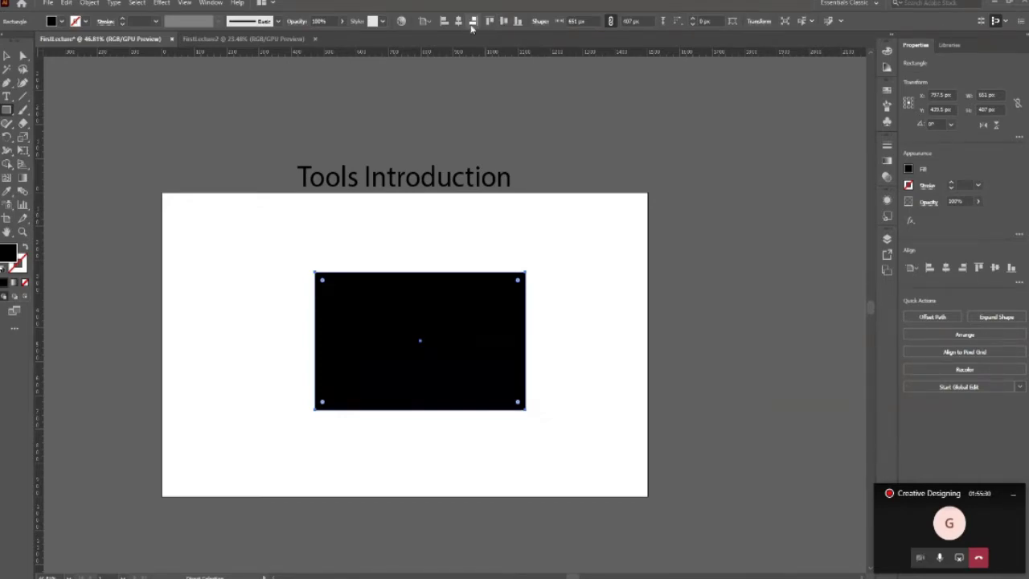
- Centre the rectangle horizontally and vertically on the artboard
left_click(472, 24)
left_click(504, 22)
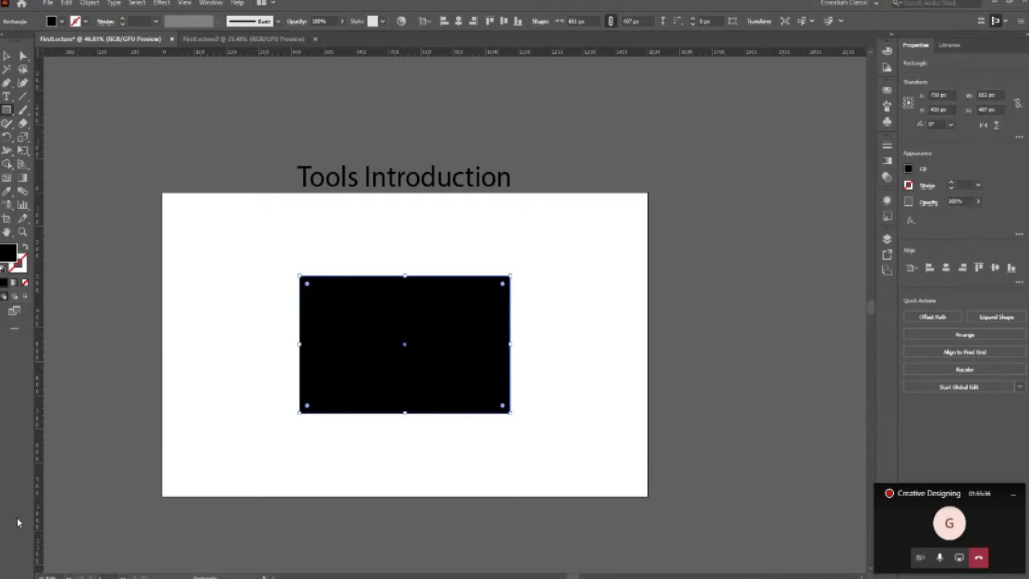
key("a")
key("v")
key("a")
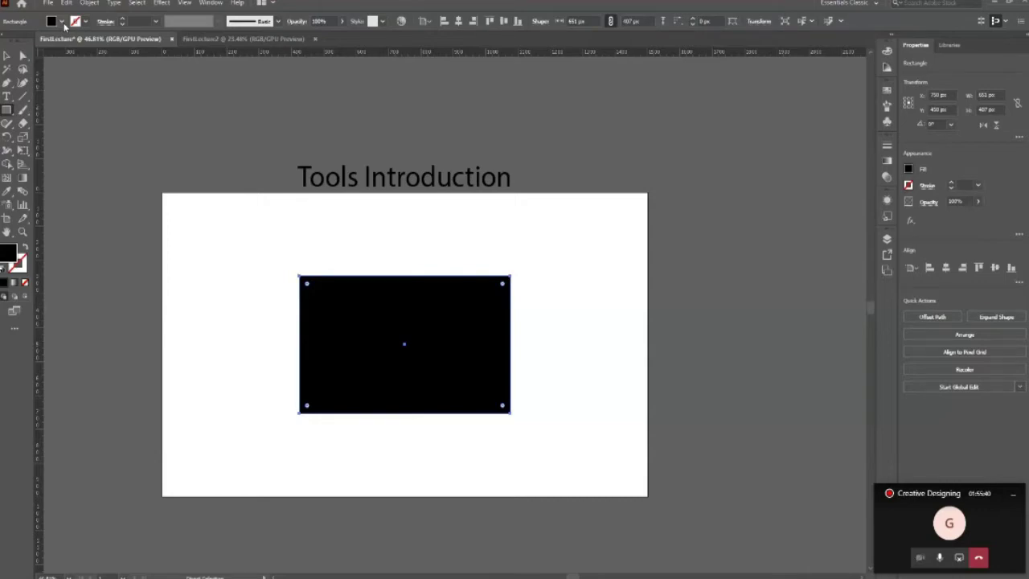
- Try red fill swatches on the rectangle, settle on orange, then deselect and reselect it
left_click(64, 24)
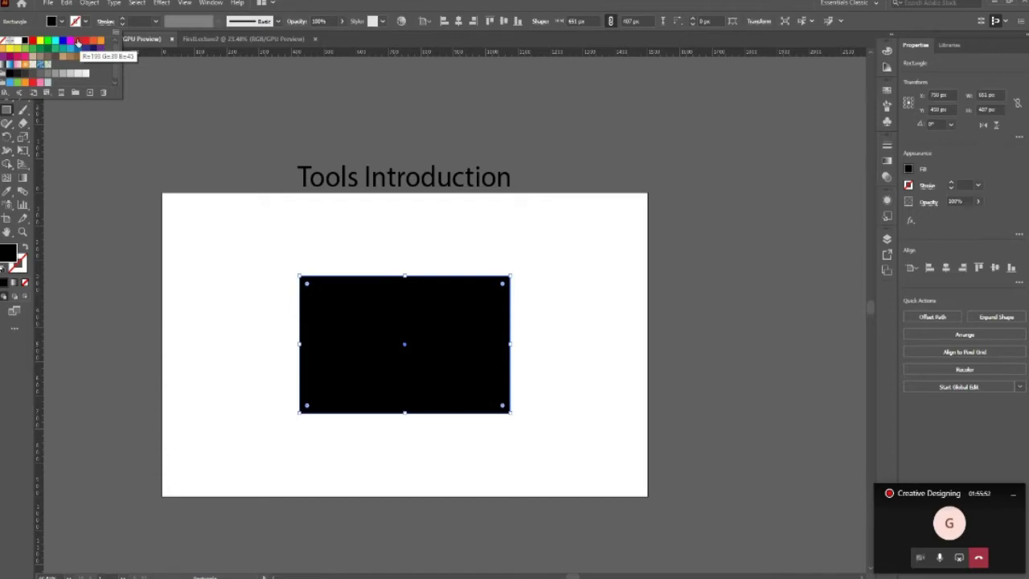
left_click(78, 40)
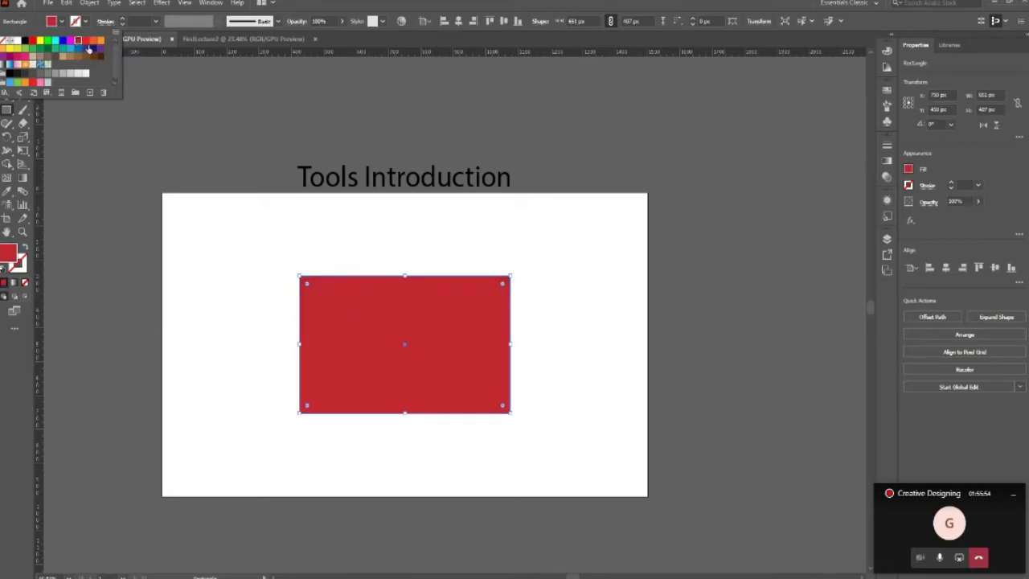
left_click(94, 42)
left_click(100, 41)
key("Escape")
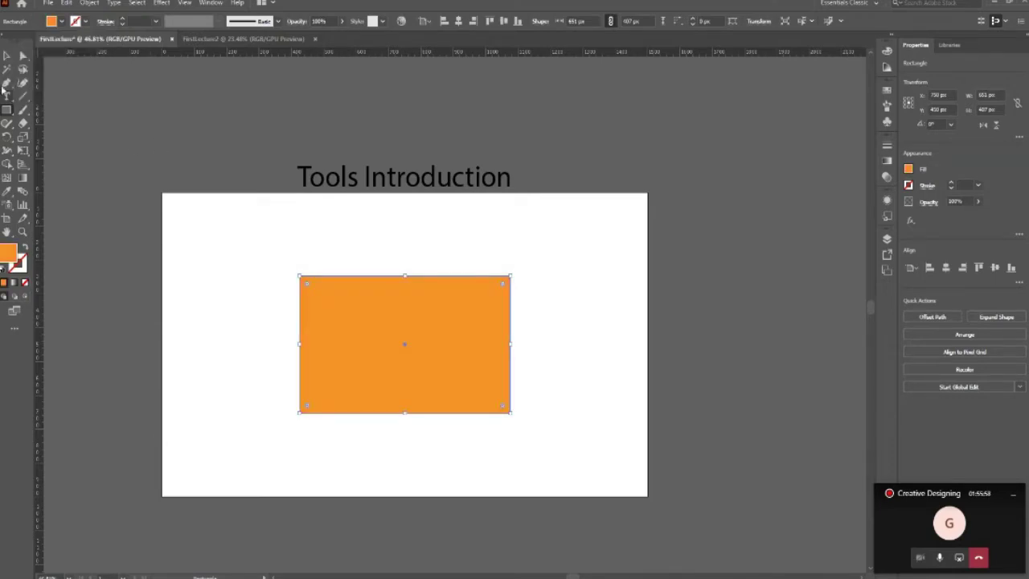
left_click(241, 233)
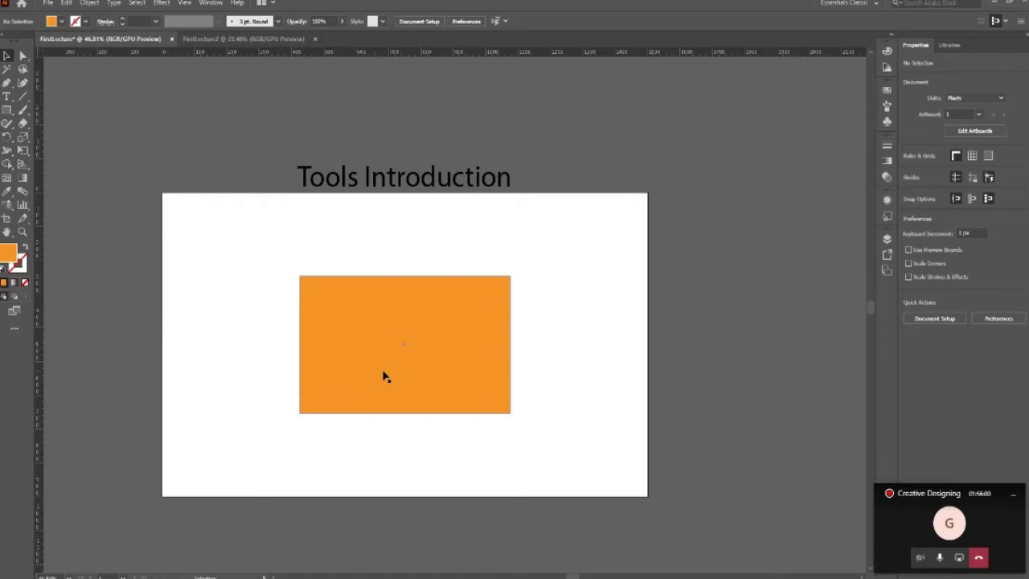
left_click(384, 376)
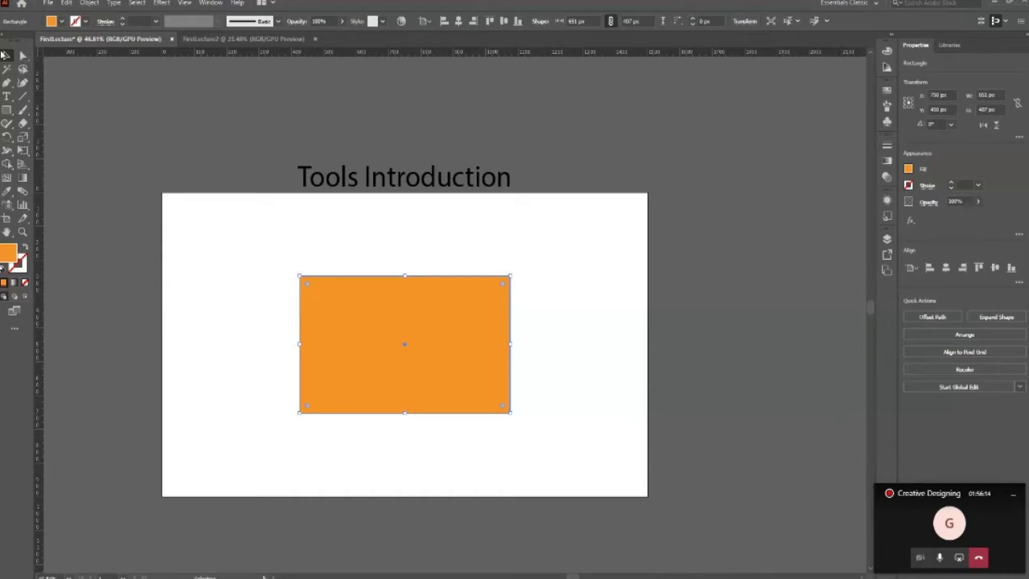
- Give the orange rectangle a black stroke and raise its weight step by step to 29 pt
left_click(123, 21)
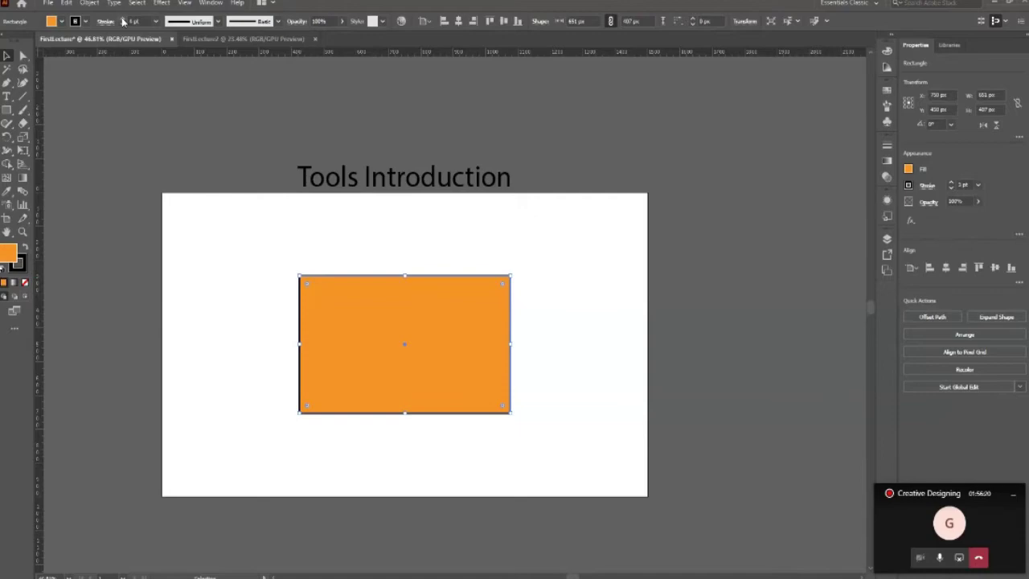
left_click(123, 20)
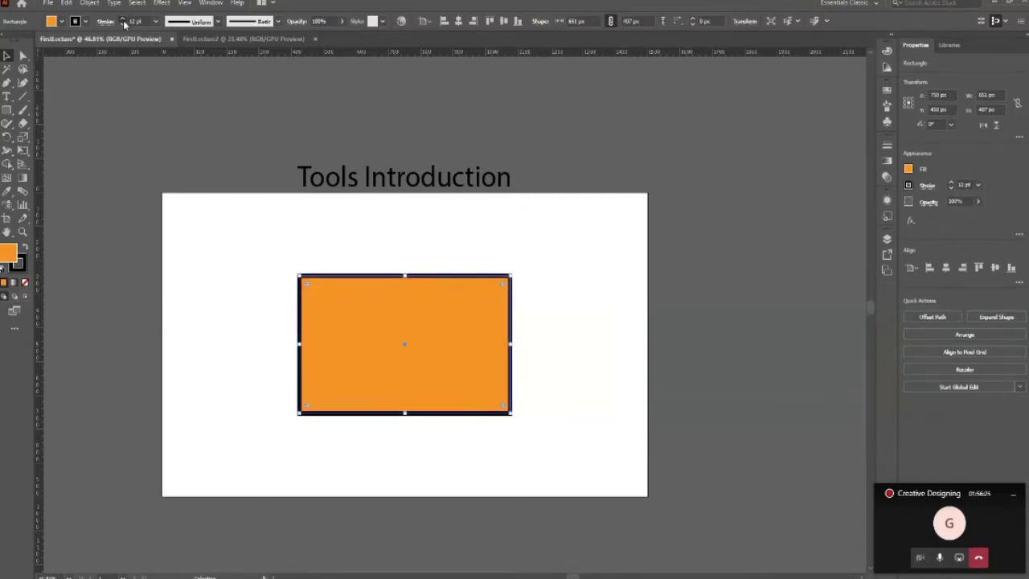
left_click(123, 20)
left_click(123, 20)
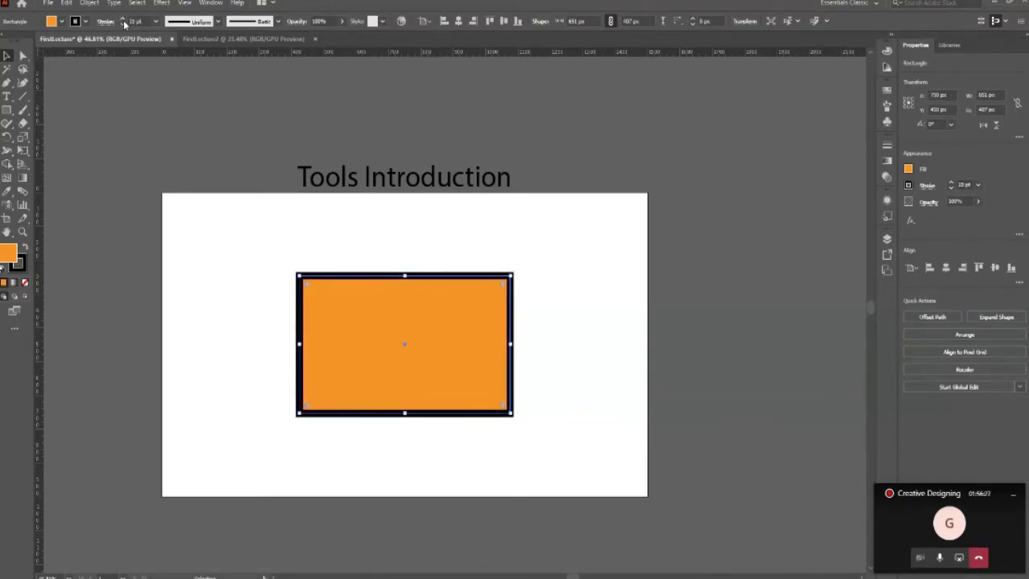
left_click(122, 20)
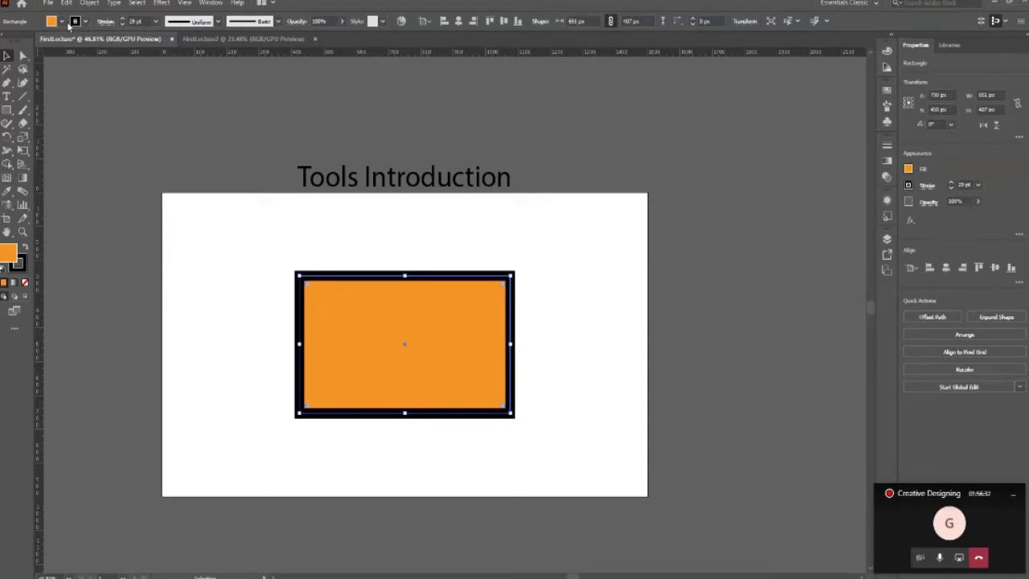
- Try light blue, dark blue and teal swatches on the rectangle's outline
left_click(86, 22)
left_click(75, 49)
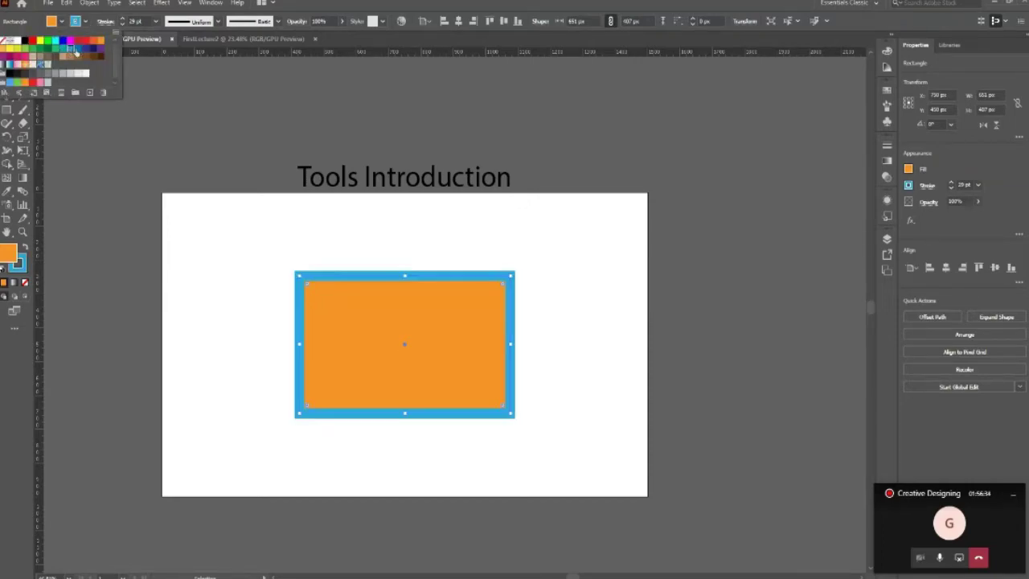
left_click(84, 48)
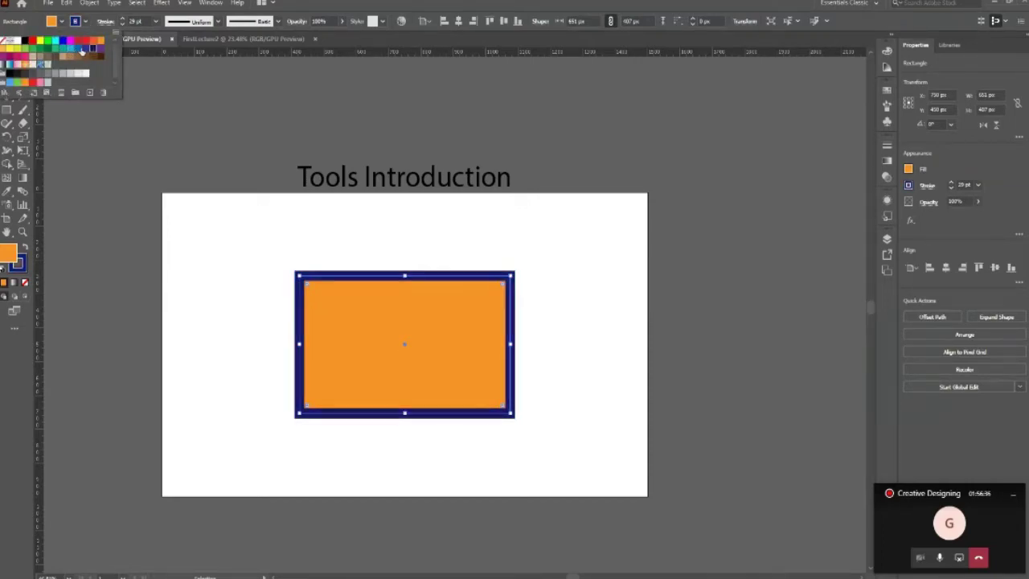
left_click(78, 48)
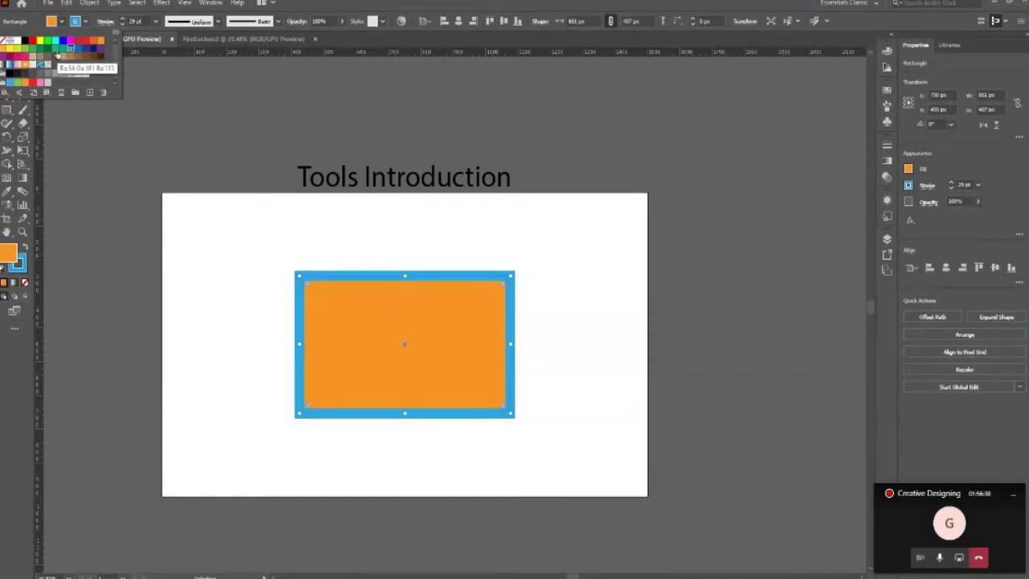
left_click(49, 50)
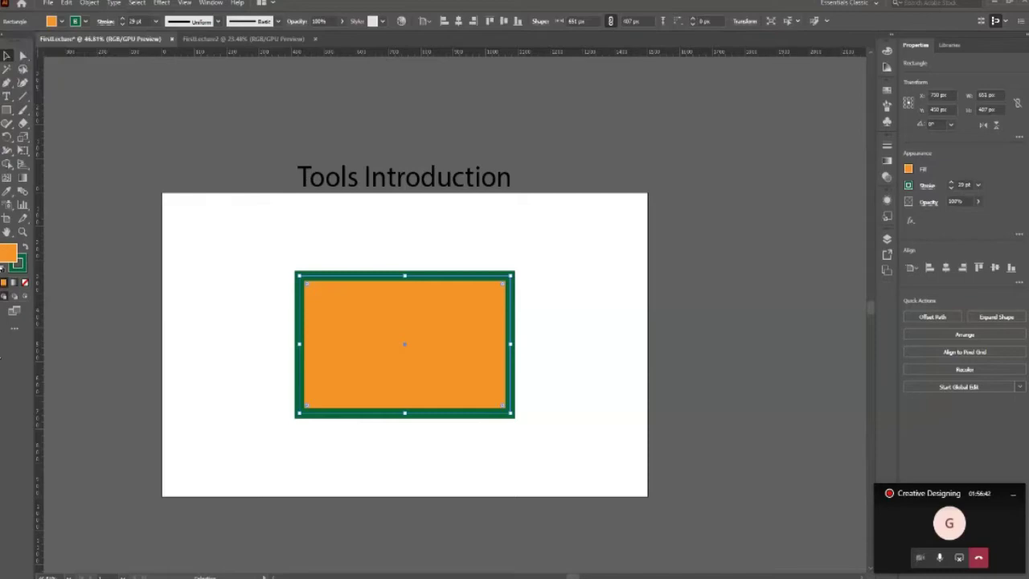
- Change the rectangle's fill to blue #2475EA in the Color Picker
double_click(9, 251)
mouse_move(452, 198)
left_mouse_down()
mouse_move(565, 129)
mouse_move(655, 135)
left_mouse_up()
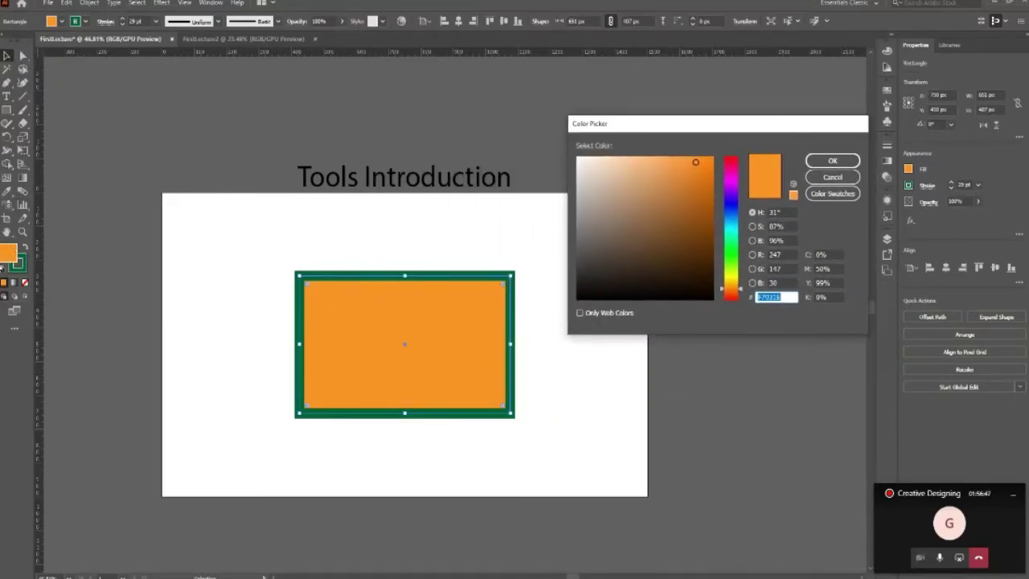
left_click(699, 188)
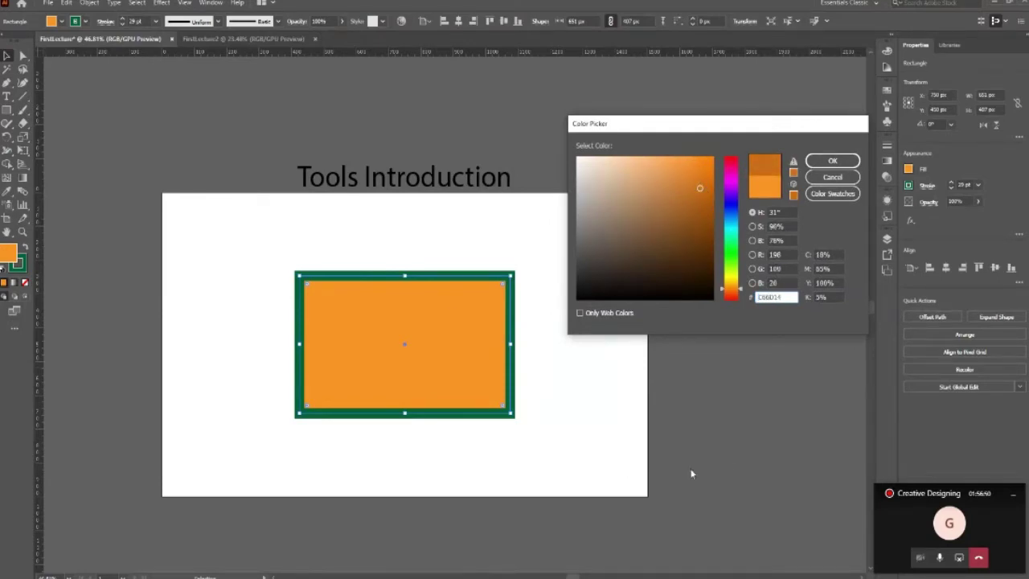
left_click(731, 214)
left_click_drag(700, 187, 692, 168)
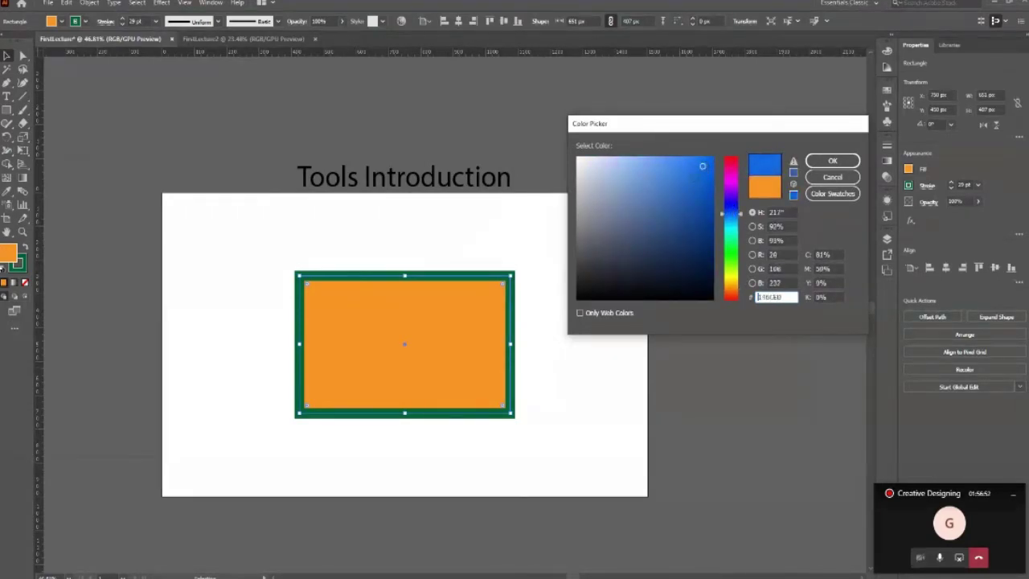
left_click(828, 161)
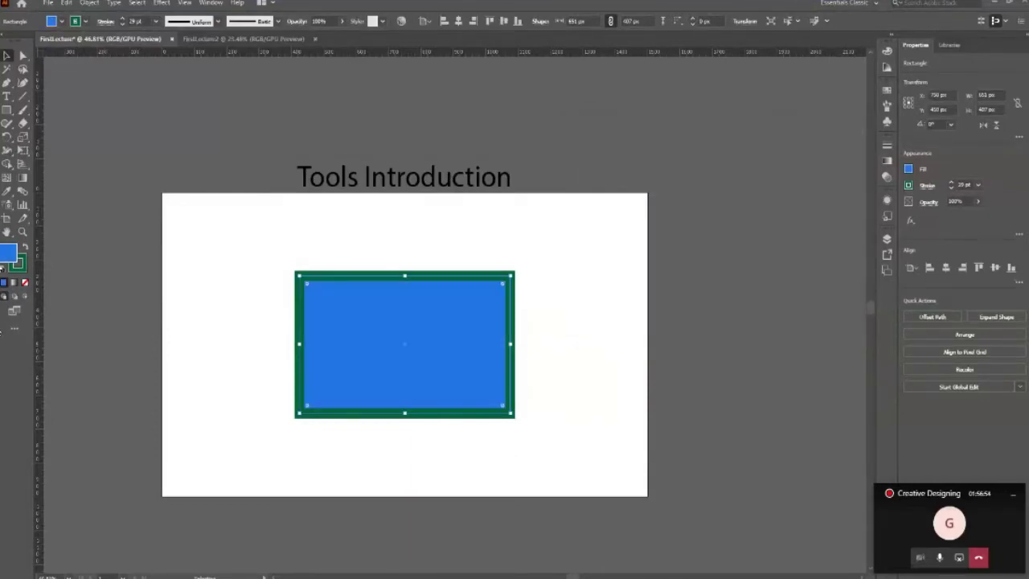
- Make the rectangle's thick outline near-black and keep the rectangle selected
double_click(19, 272)
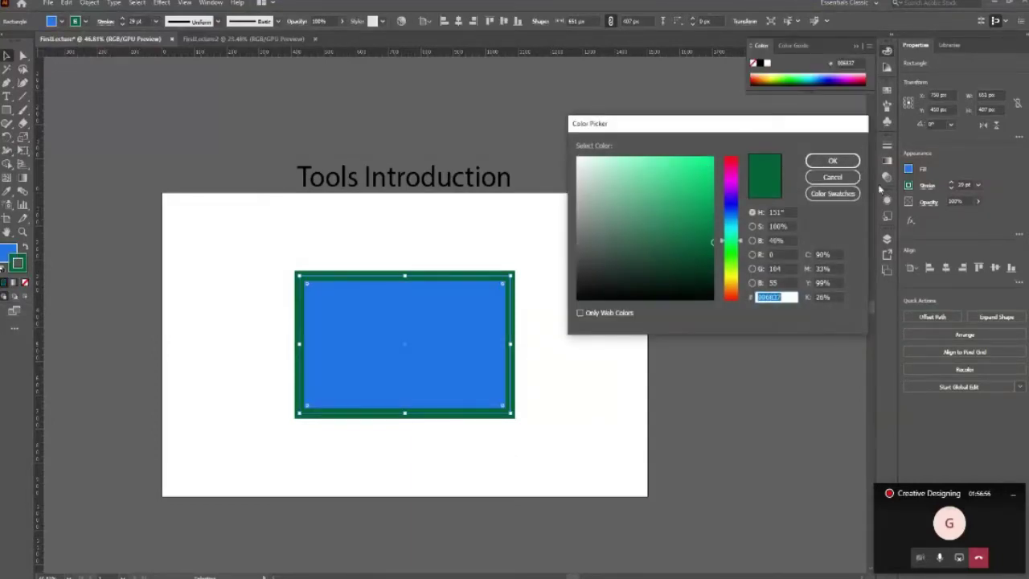
left_click_drag(649, 196, 600, 296)
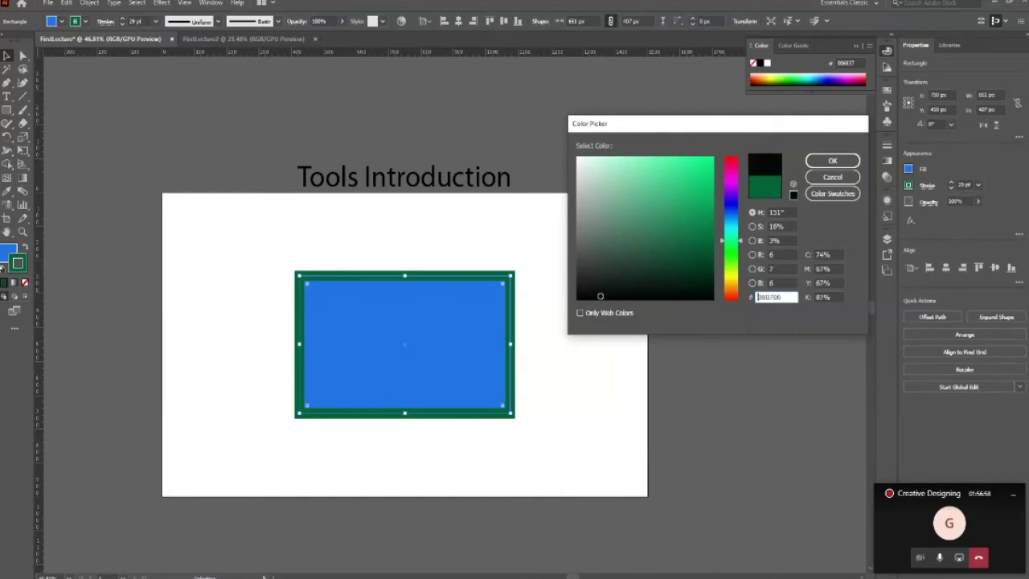
left_click(833, 162)
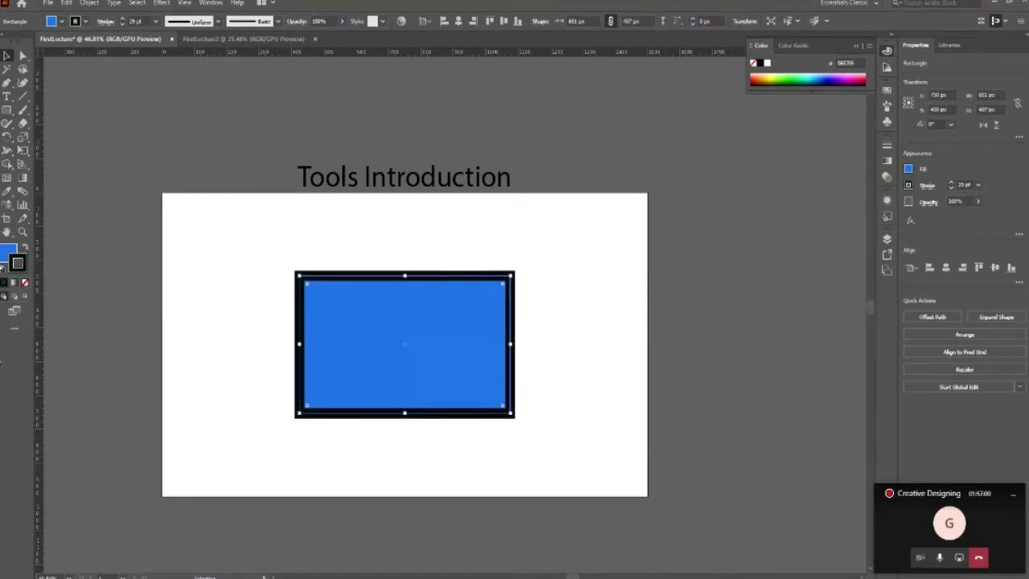
left_click(209, 276)
left_click_drag(409, 349, 373, 331)
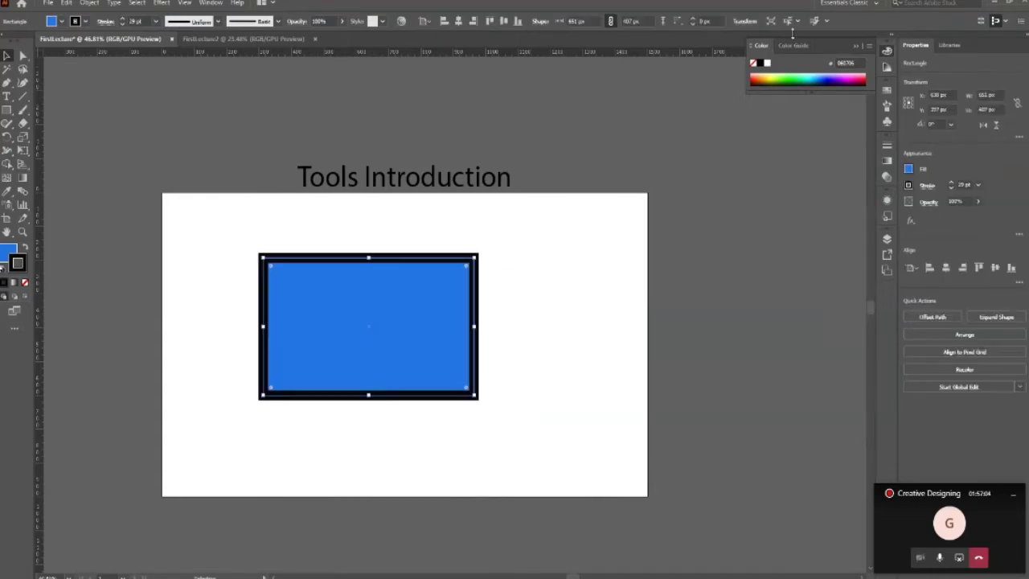
left_click(458, 20)
left_click(502, 21)
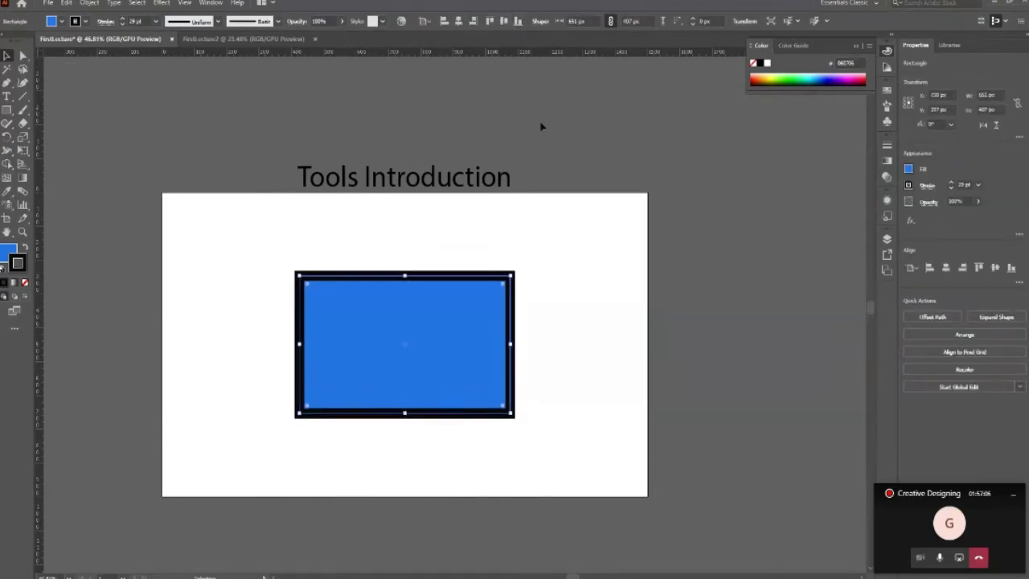
left_click(605, 384)
mouse_move(350, 342)
left_mouse_down()
mouse_move(216, 335)
mouse_move(228, 330)
left_mouse_up()
left_click(333, 319)
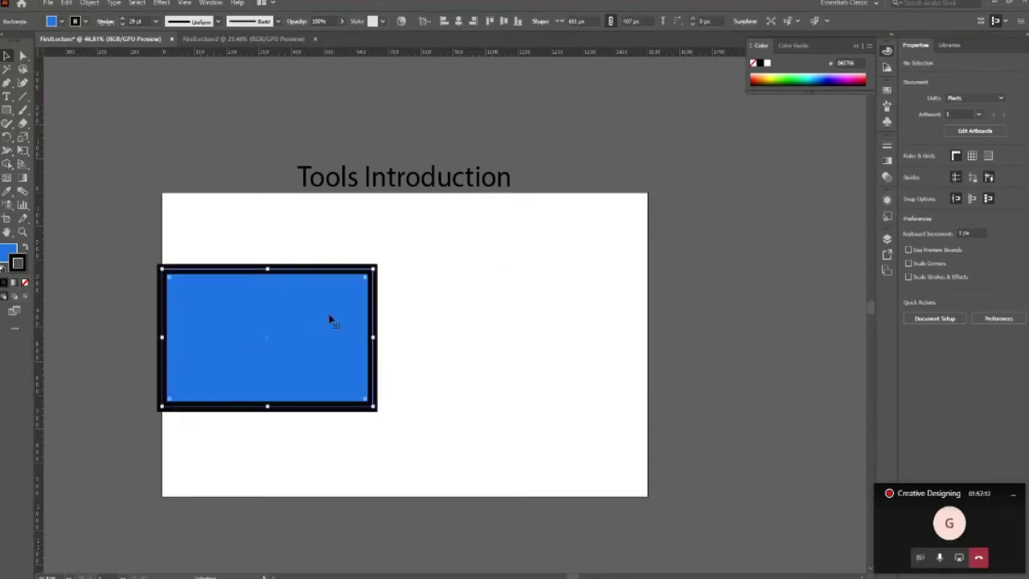
key("Right")
key("Right")
key("Right")
key("Right")
key("Right")
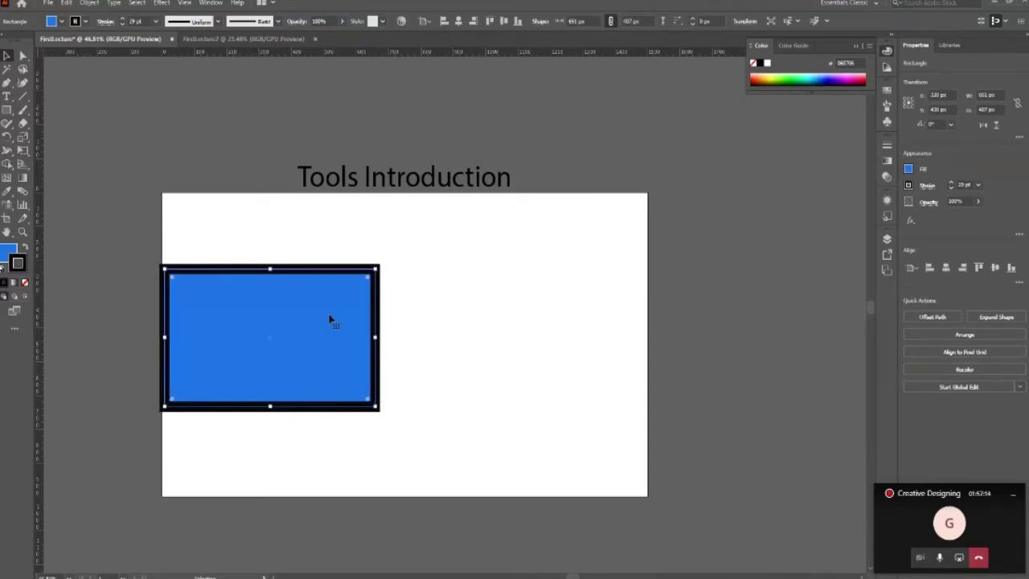
key("Right")
key("Right")
left_click(488, 281)
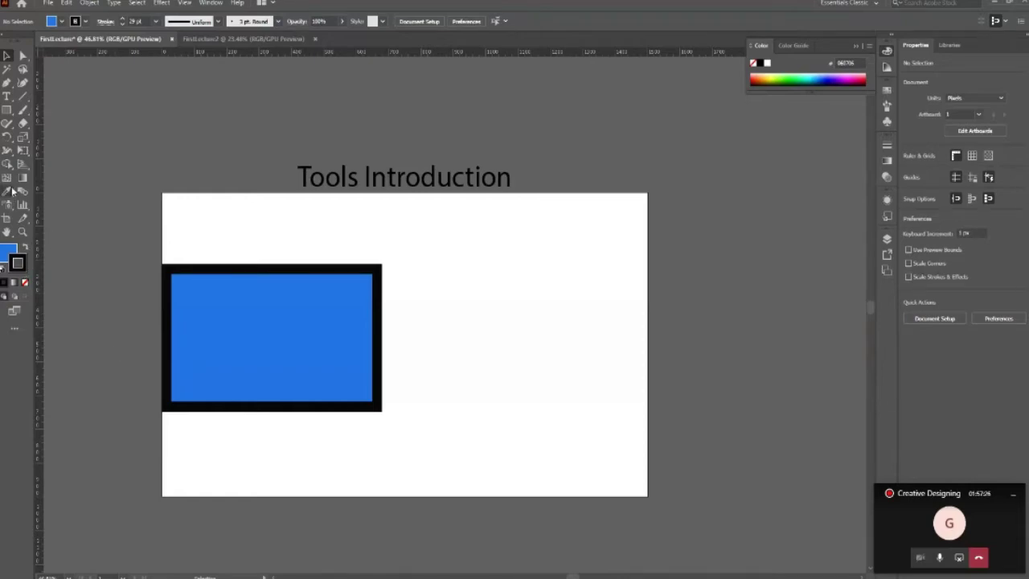
left_click(6, 111)
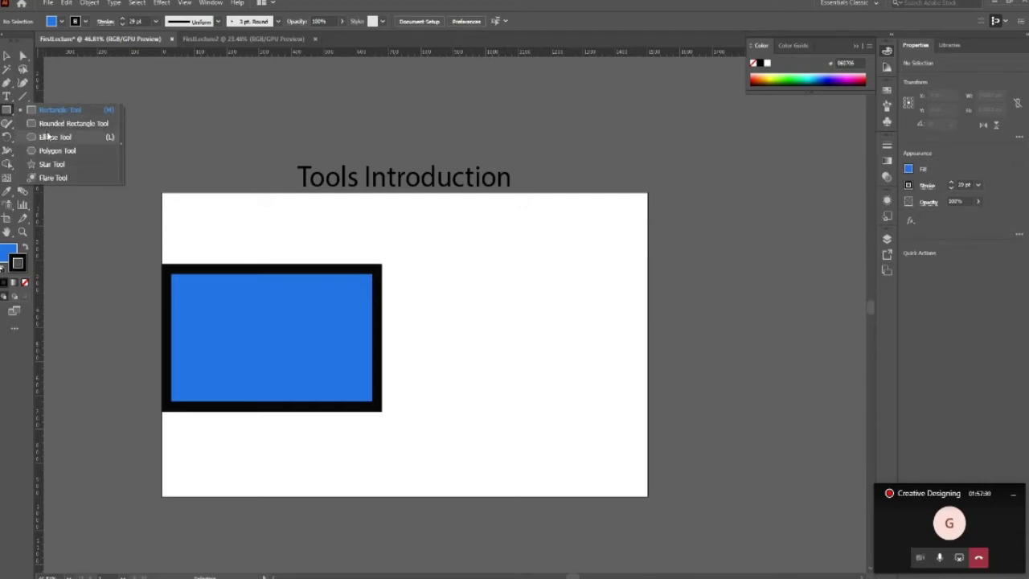
left_click(64, 110)
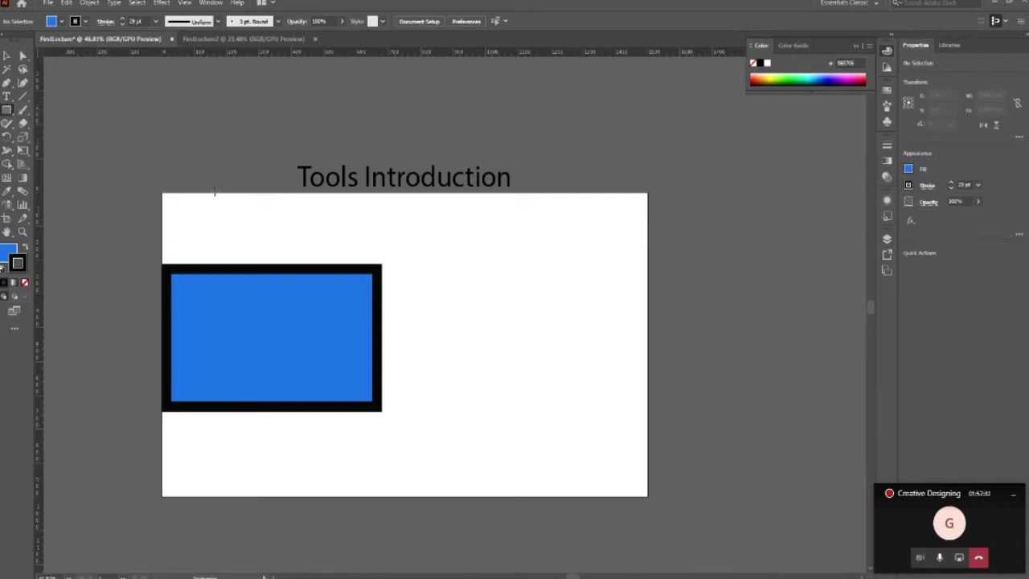
left_click(6, 55)
left_click_drag(348, 368, 426, 367)
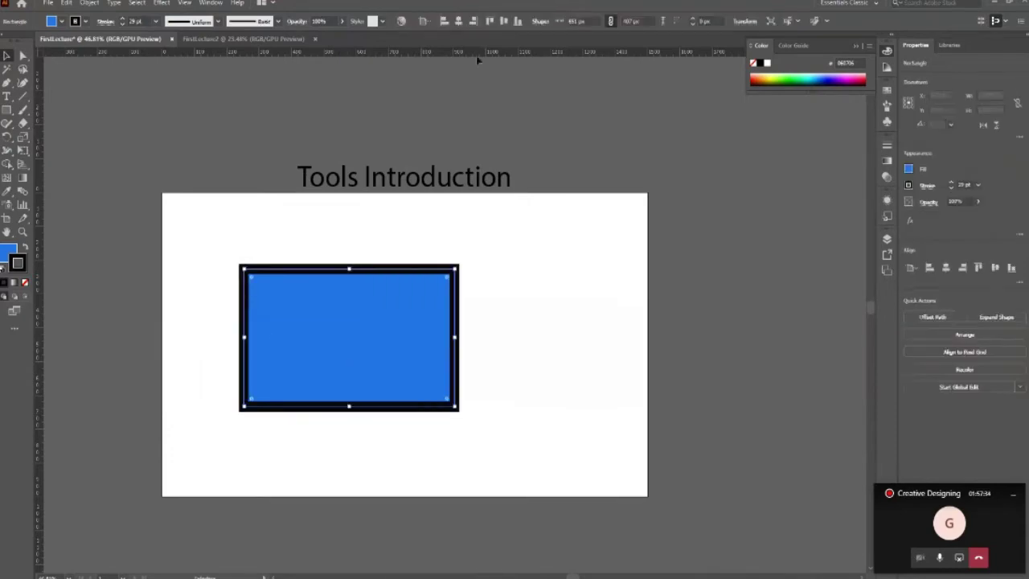
left_click_drag(349, 338, 405, 345)
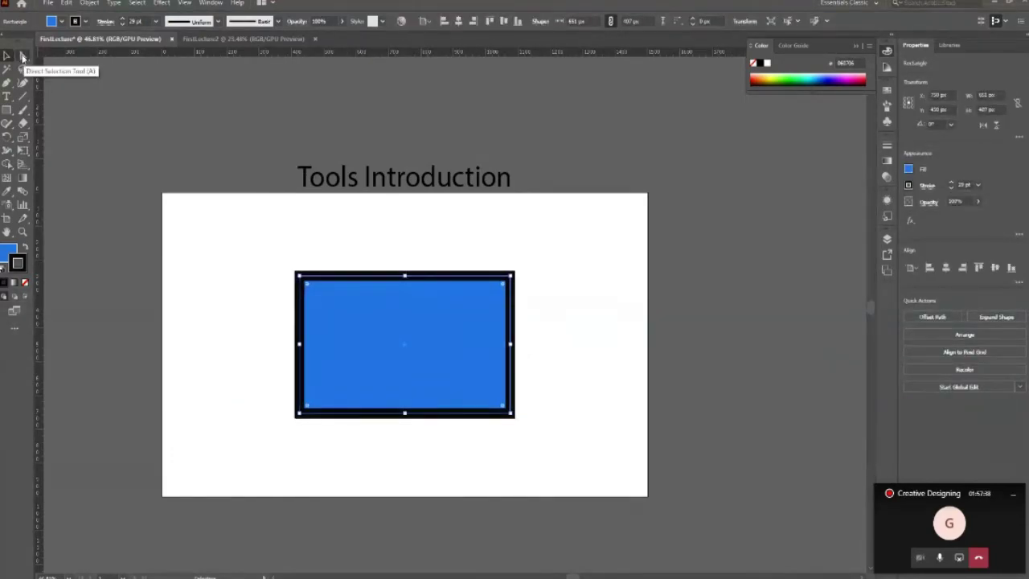
left_click(23, 57)
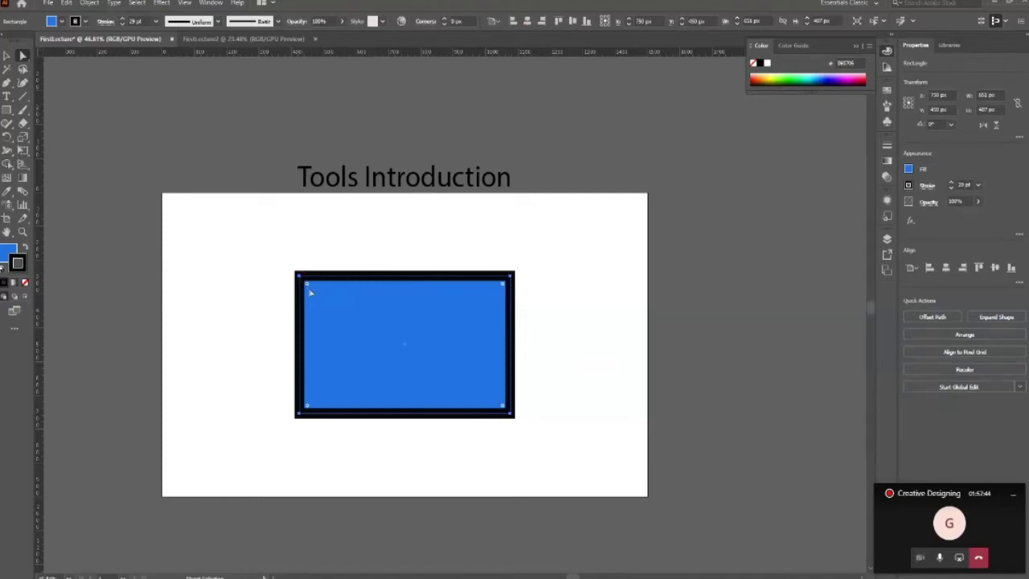
key("v")
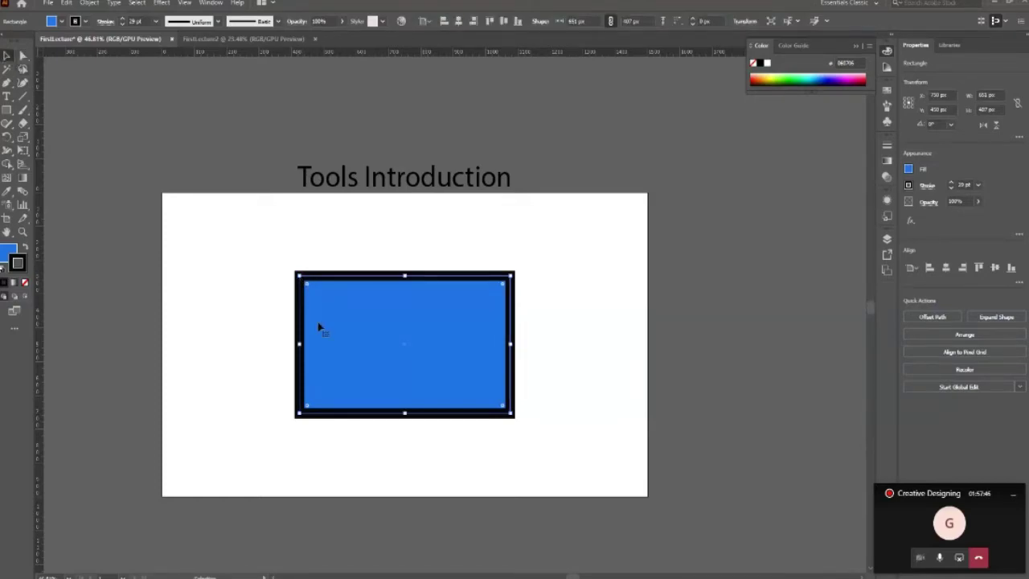
mouse_move(310, 286)
left_mouse_down()
mouse_move(335, 310)
mouse_move(349, 349)
mouse_move(311, 271)
left_mouse_up()
left_click(23, 55)
left_click(23, 57)
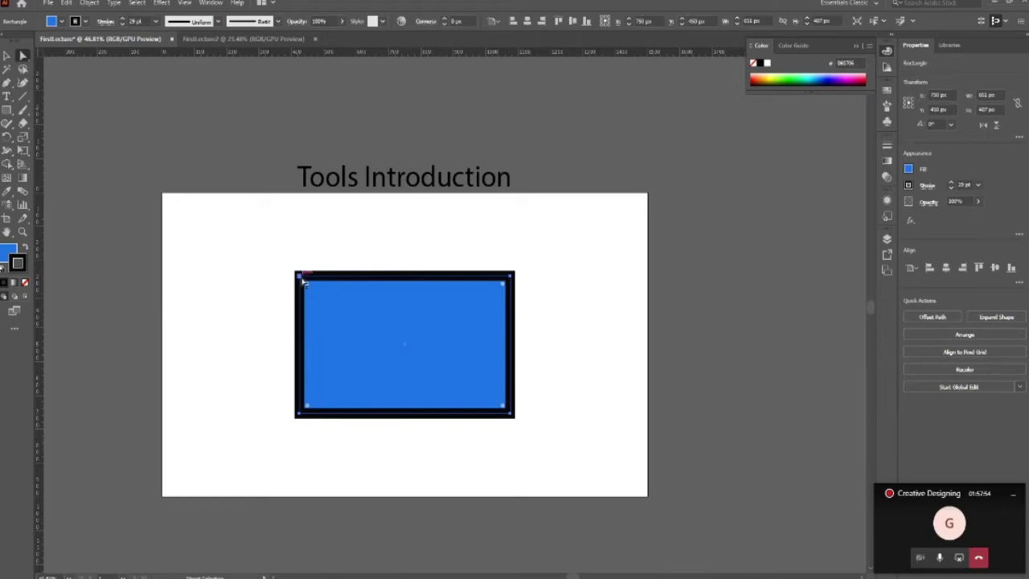
left_click_drag(299, 281, 344, 282)
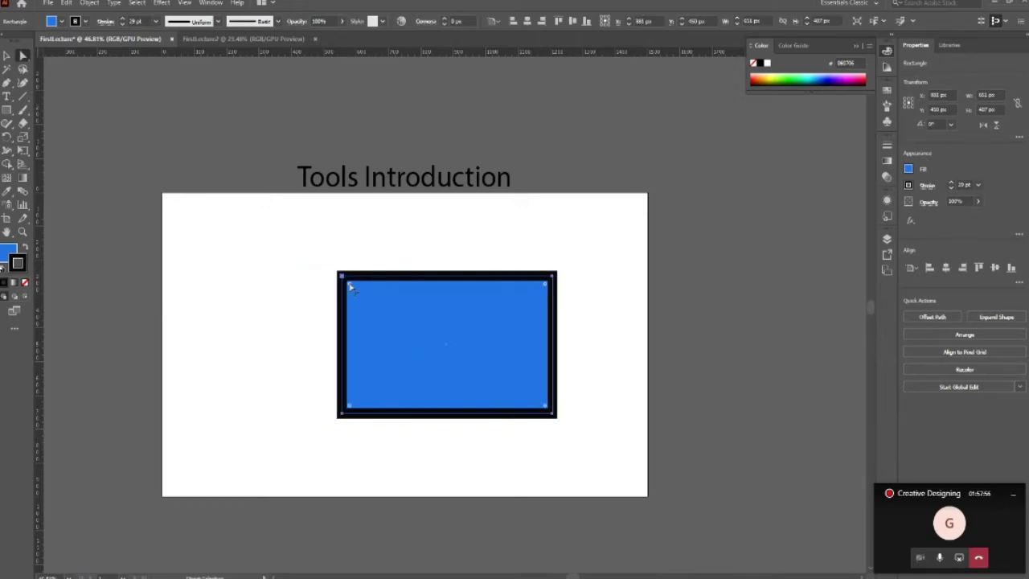
left_click(354, 286)
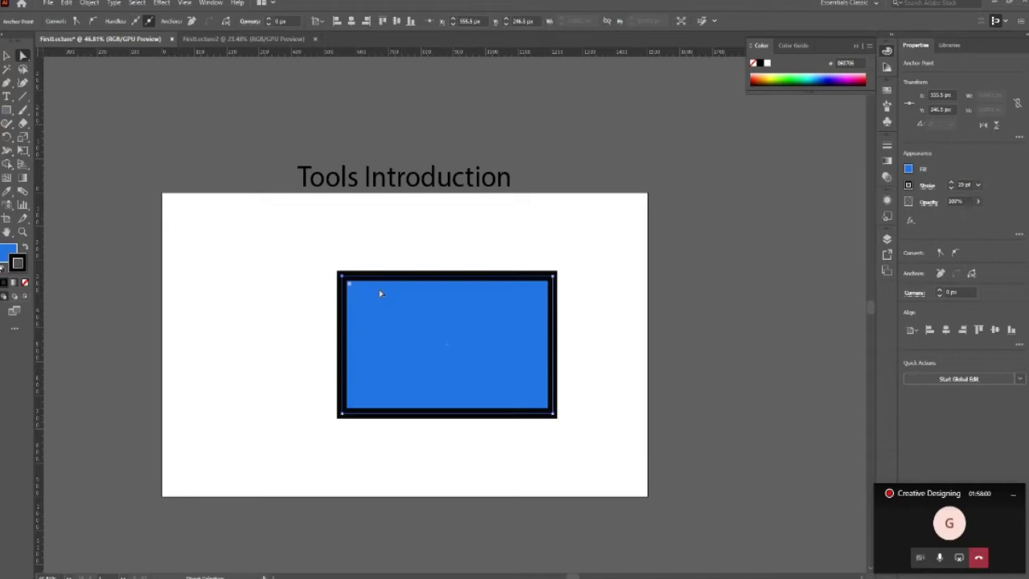
left_click(552, 277)
left_click(342, 414)
left_click_drag(349, 411, 487, 283)
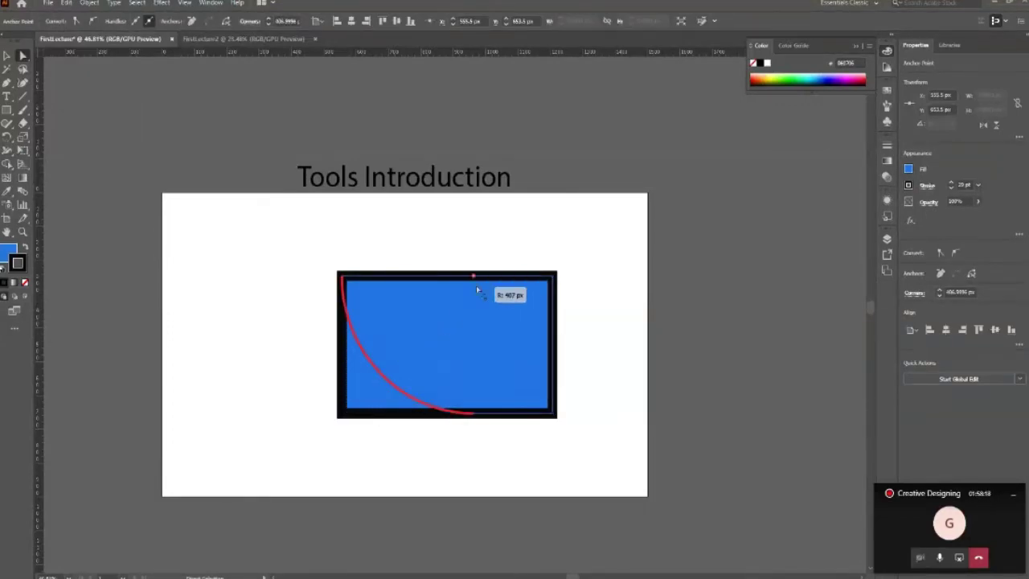
left_click_drag(488, 283, 474, 276)
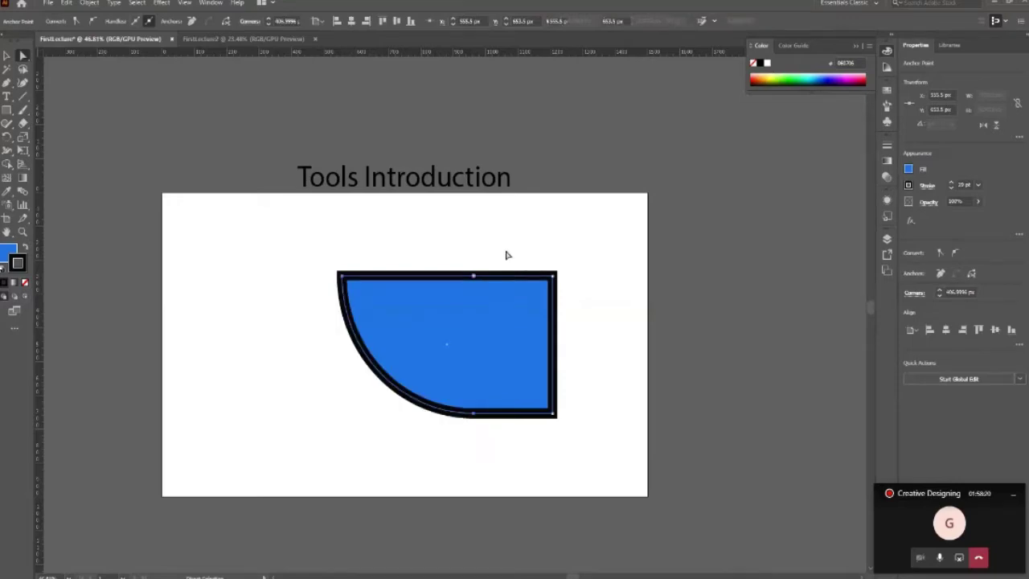
key("ctrl+z")
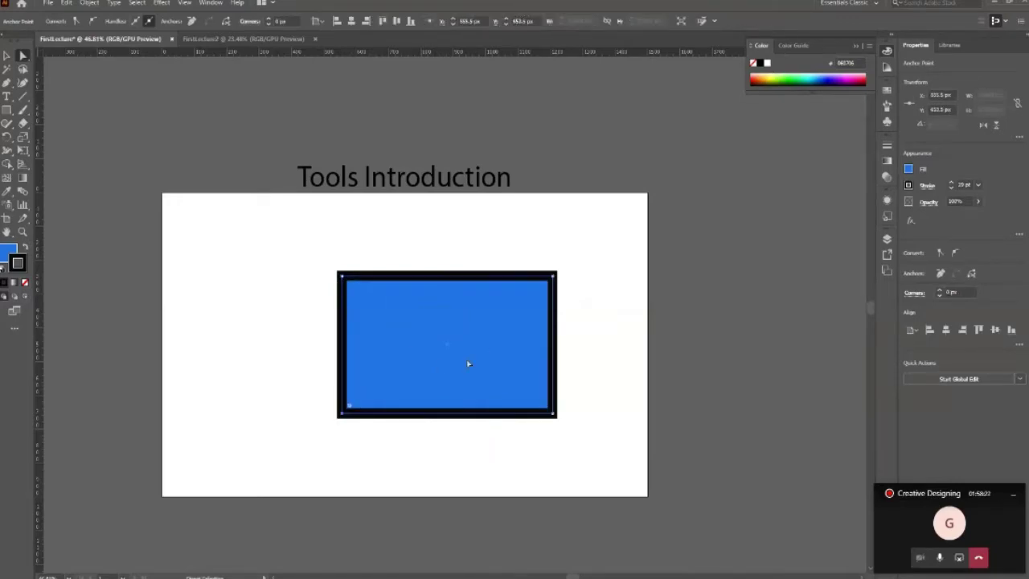
left_click(551, 415)
left_click_drag(549, 413, 358, 345)
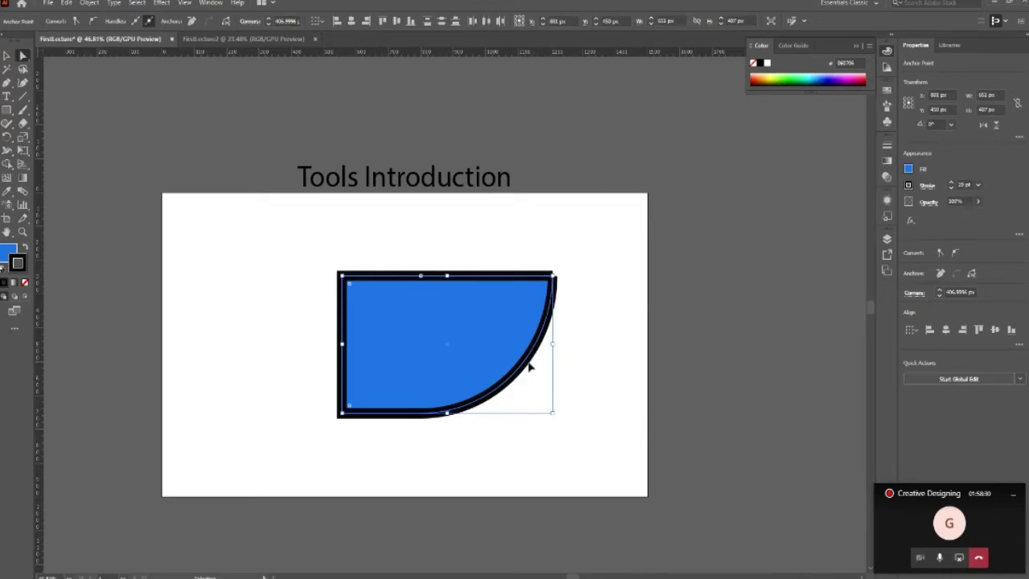
key("ctrl+a")
key("ctrl+z")
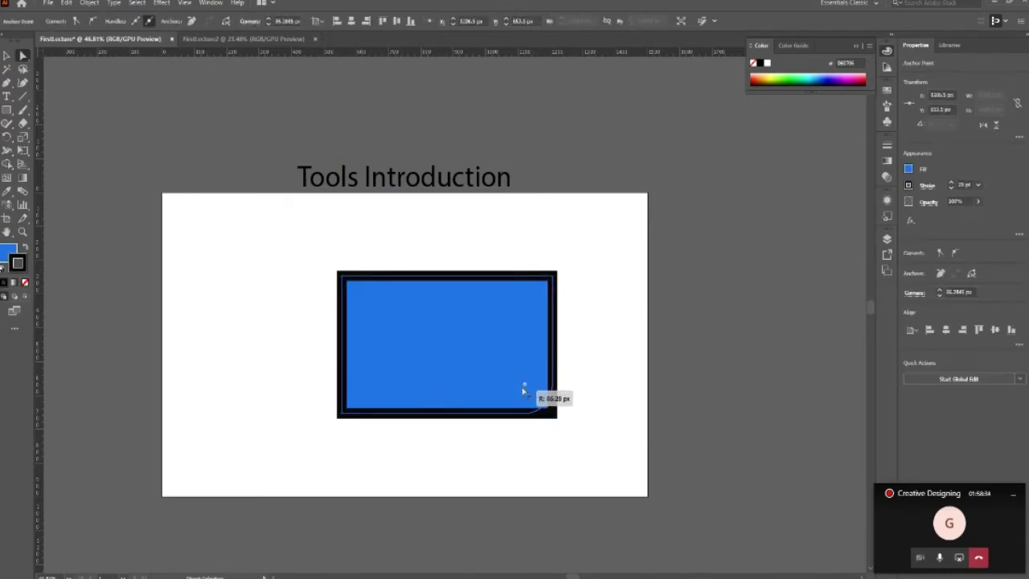
left_click_drag(526, 390, 555, 443)
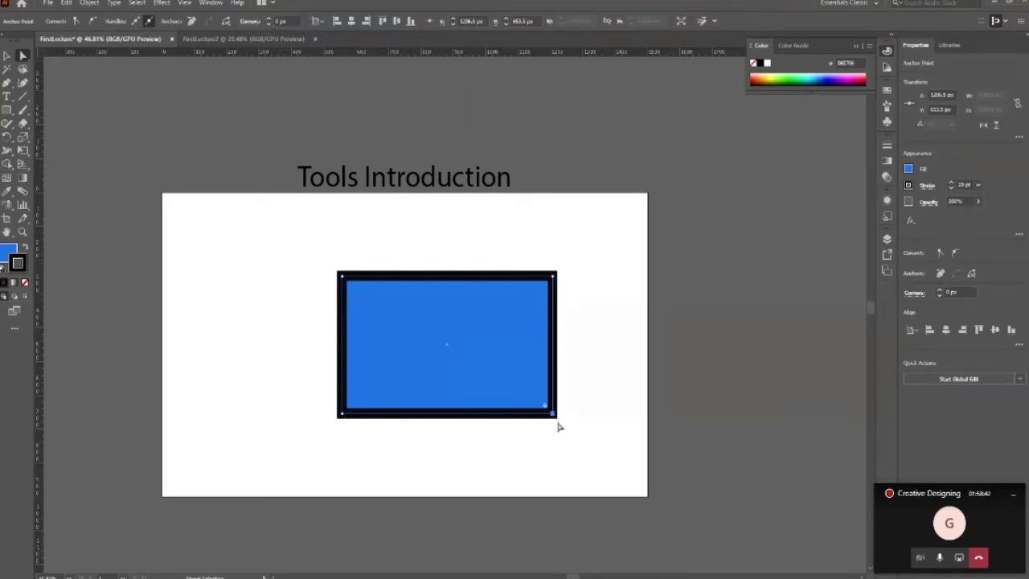
left_click(270, 19)
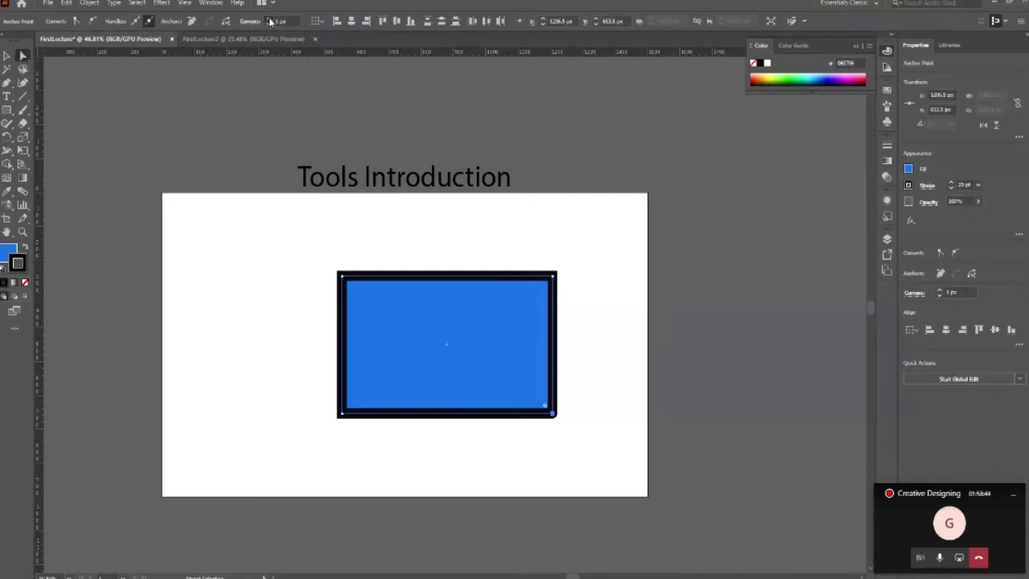
left_click(270, 20)
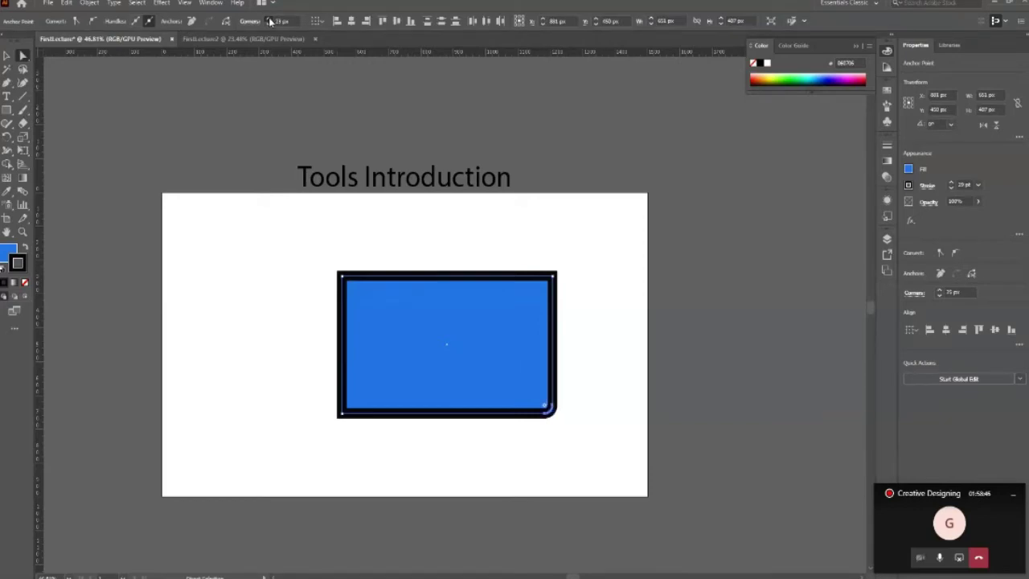
left_click(270, 20)
left_click(270, 19)
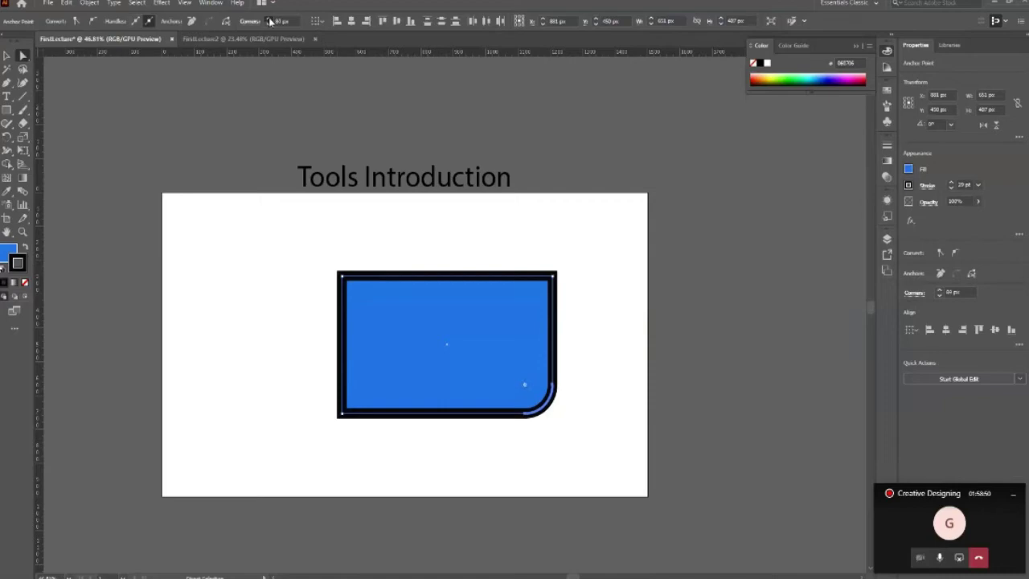
left_click(270, 19)
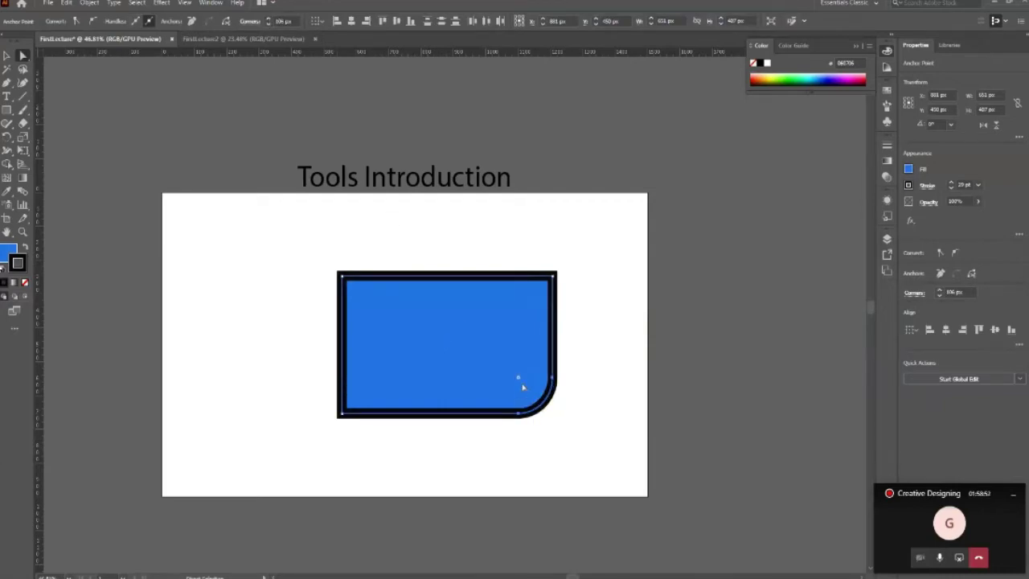
left_click_drag(518, 381, 451, 331)
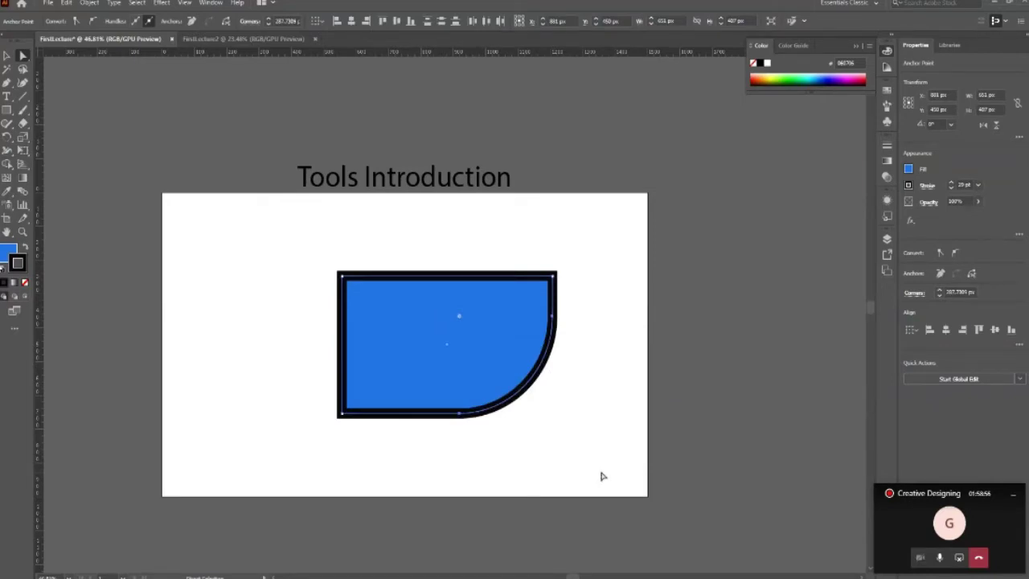
key("ctrl+z")
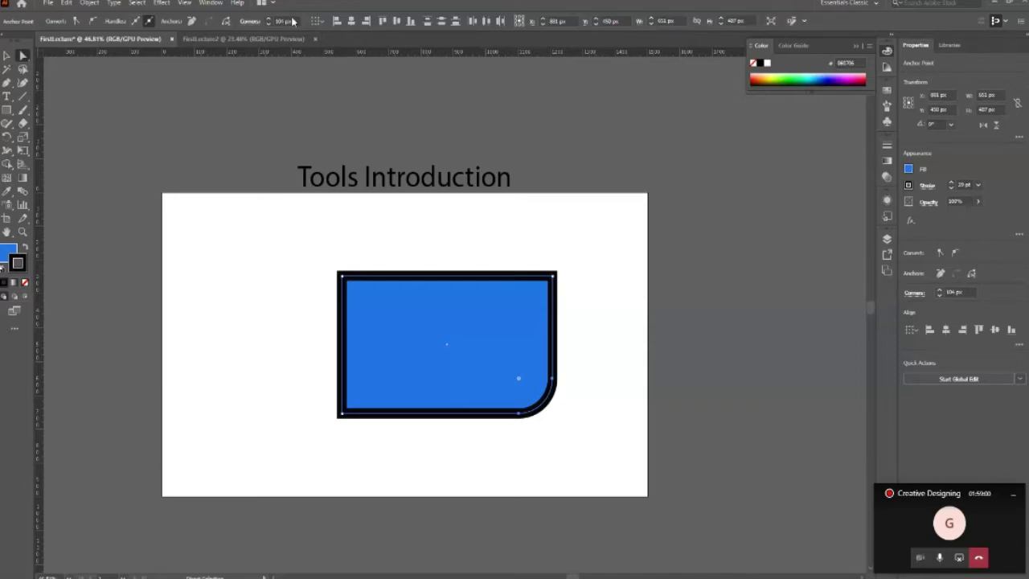
key("ctrl+z")
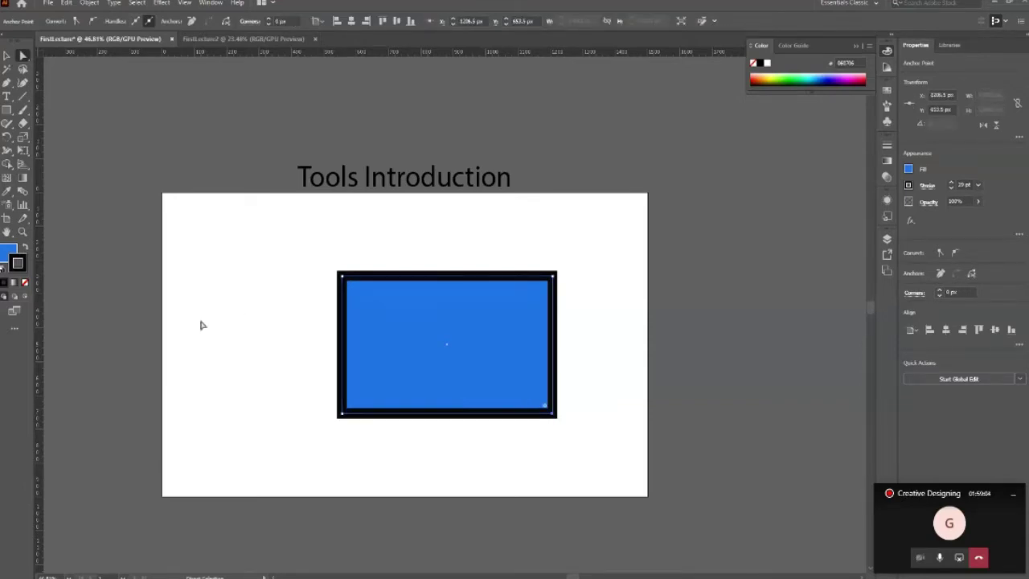
left_click(363, 361)
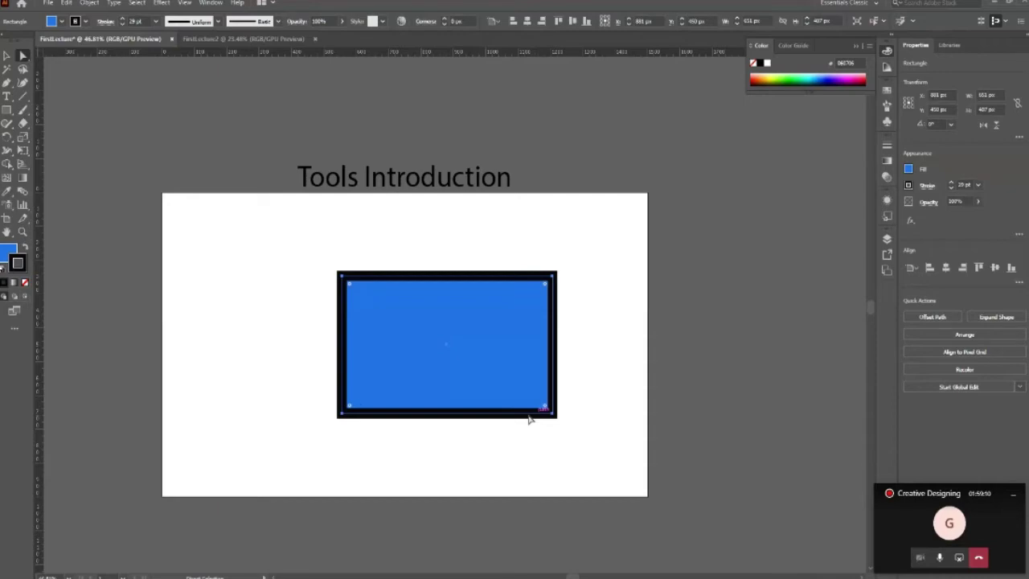
left_click_drag(548, 288, 395, 393)
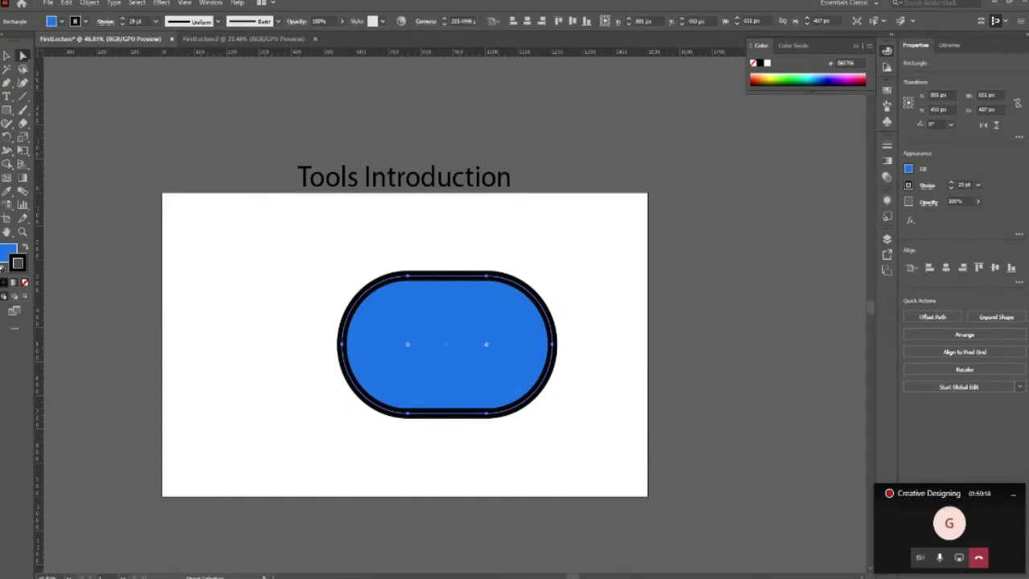
mouse_move(217, 523)
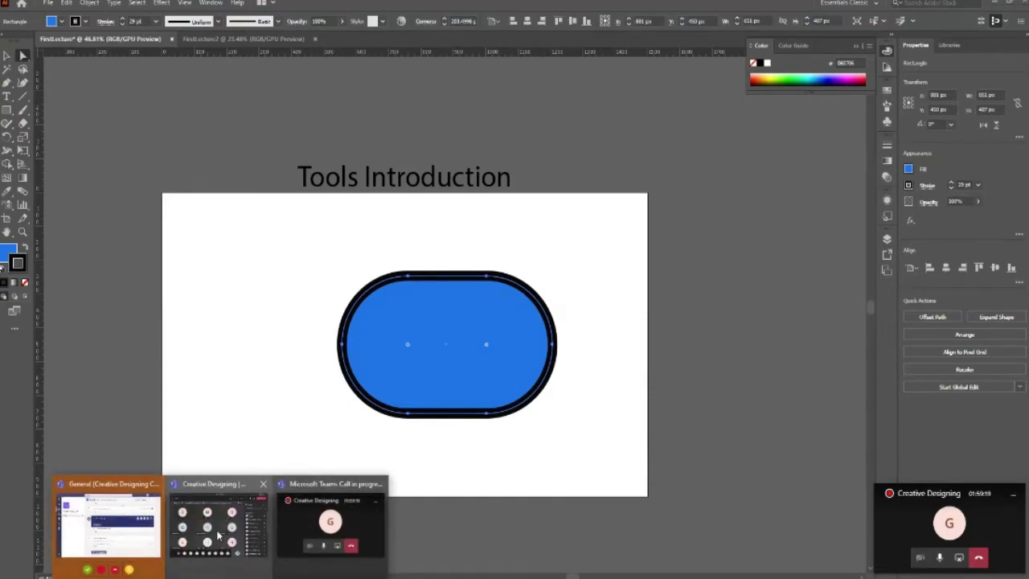
left_click(217, 535)
left_click(574, 264)
left_click(820, 18)
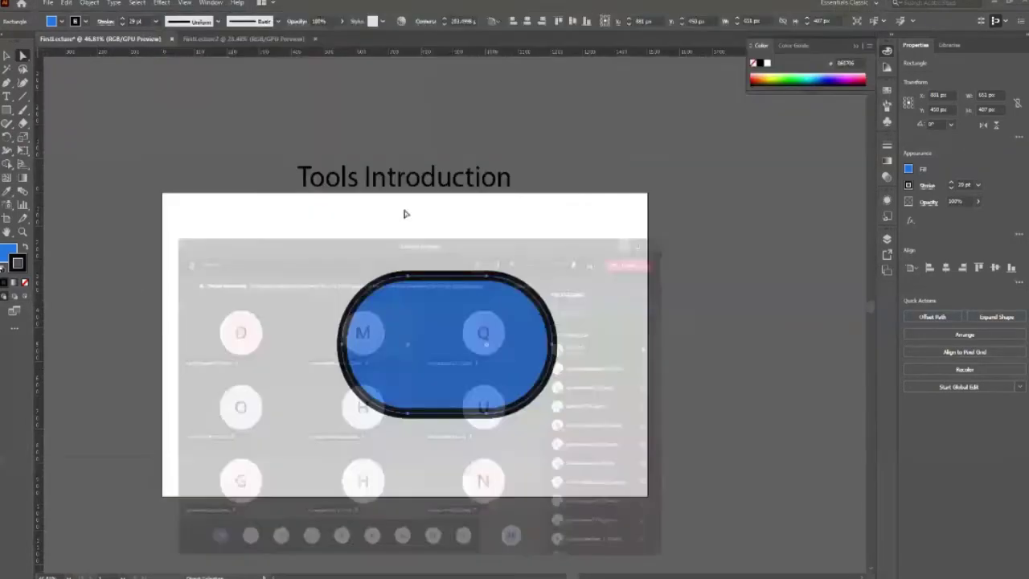
key("ctrl+z")
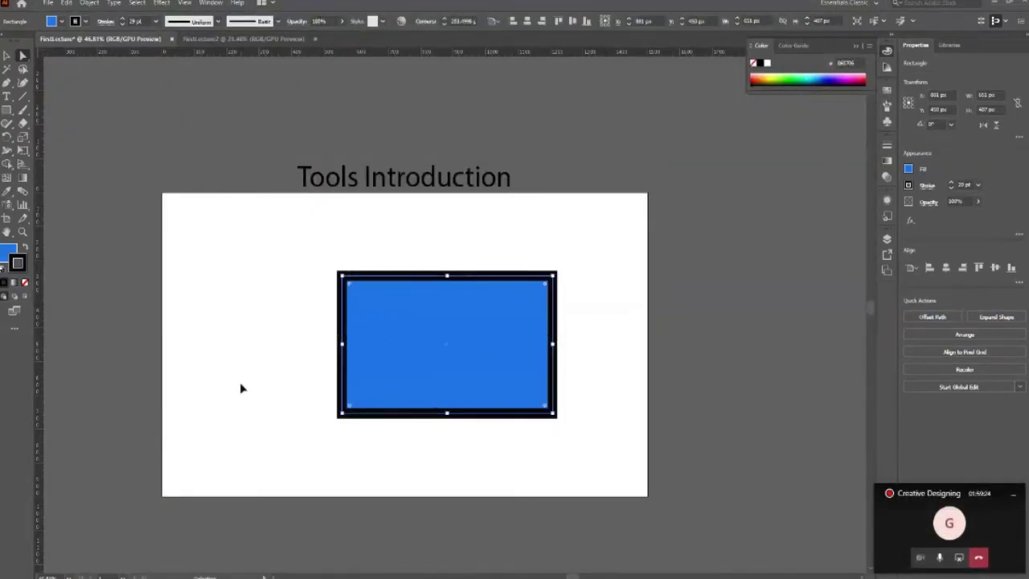
left_click(343, 277)
left_click_drag(351, 287, 472, 415)
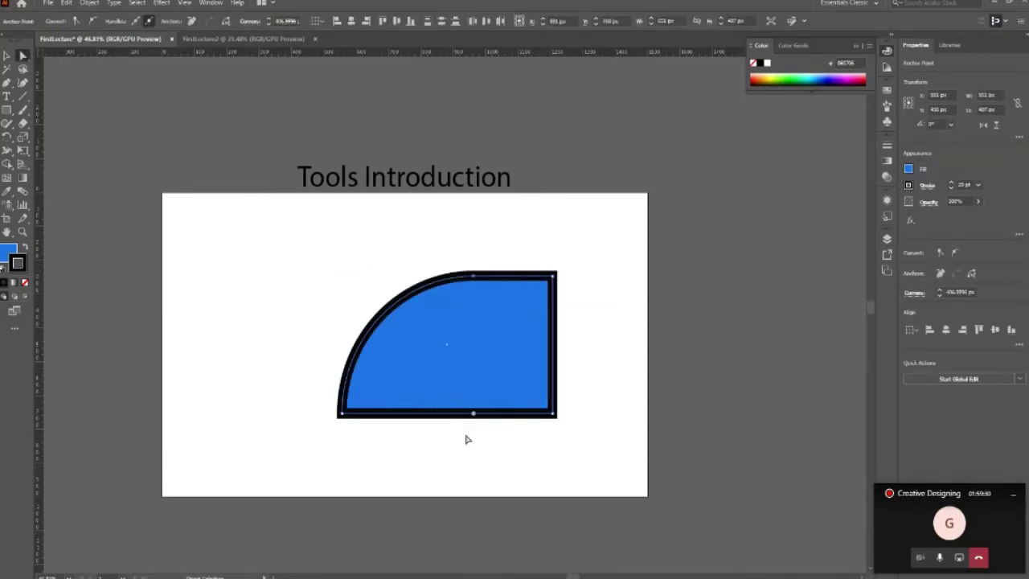
key("ctrl+z")
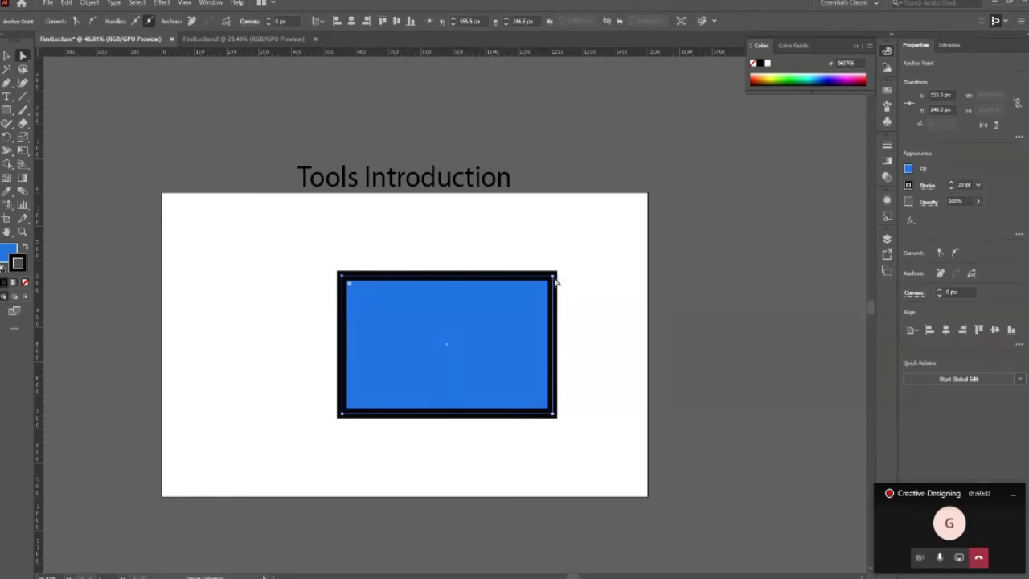
left_click(553, 277)
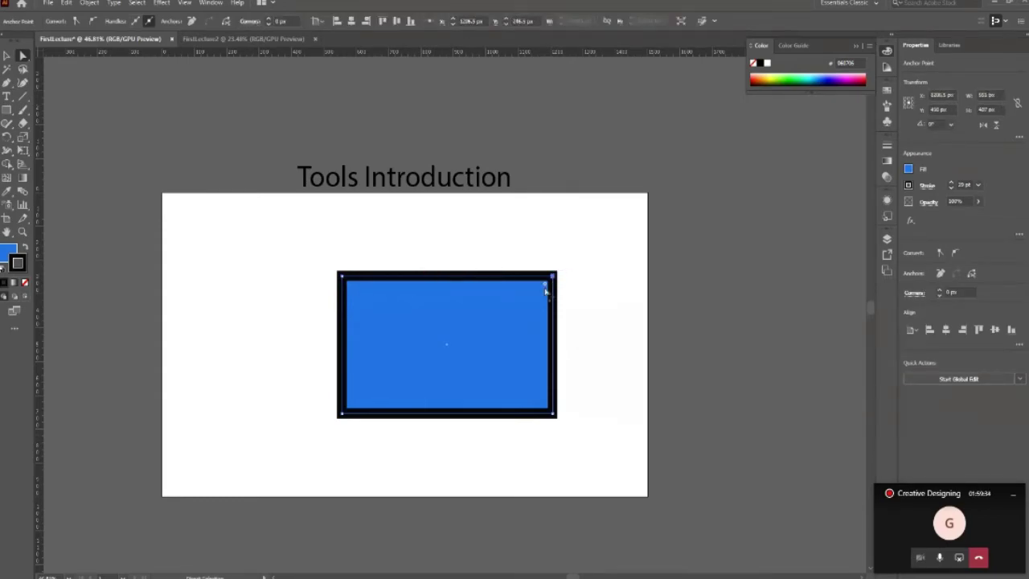
left_click_drag(545, 289, 441, 360)
key("ctrl+z")
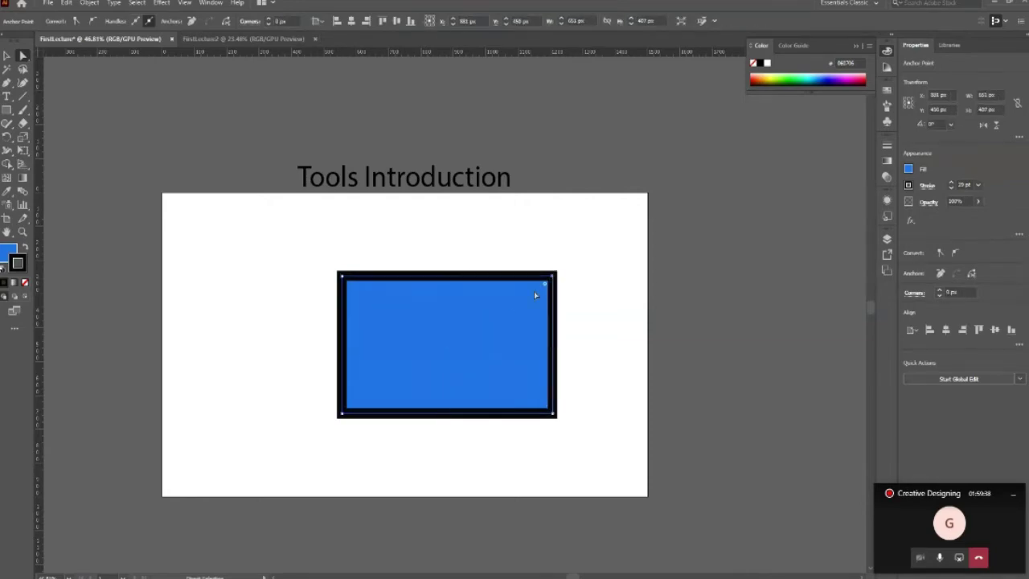
mouse_move(545, 286)
left_mouse_down()
mouse_move(460, 344)
mouse_move(542, 299)
left_mouse_up()
left_click(585, 344)
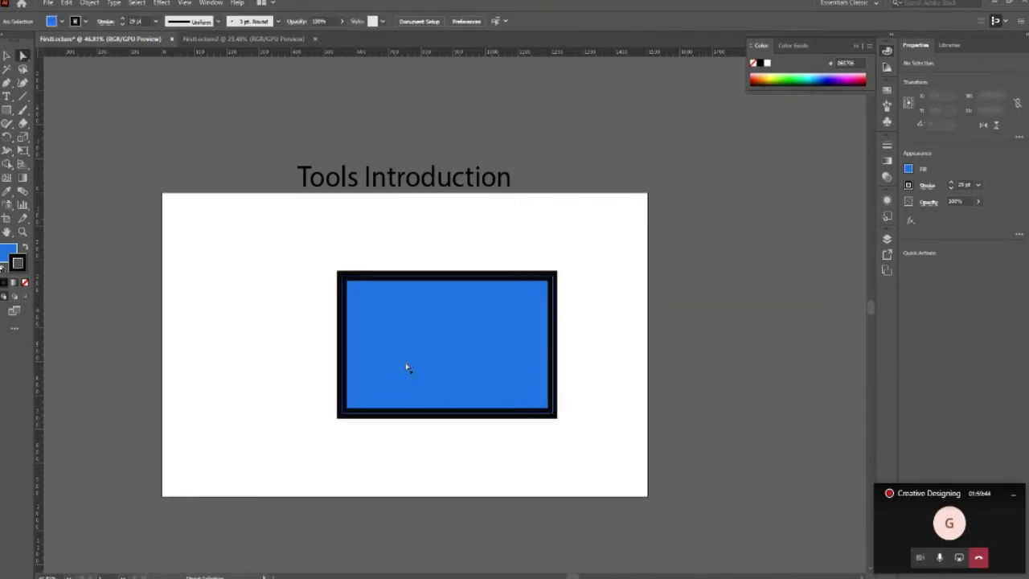
left_click(426, 357)
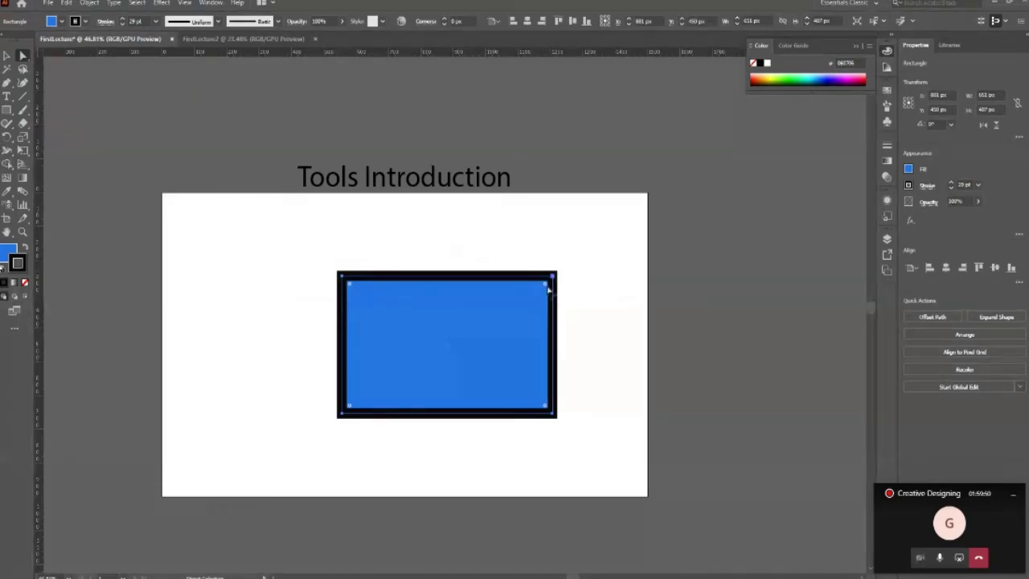
- Round all four corners into a pill shape and reduce the radius toward 151 px
left_click_drag(548, 291, 493, 303)
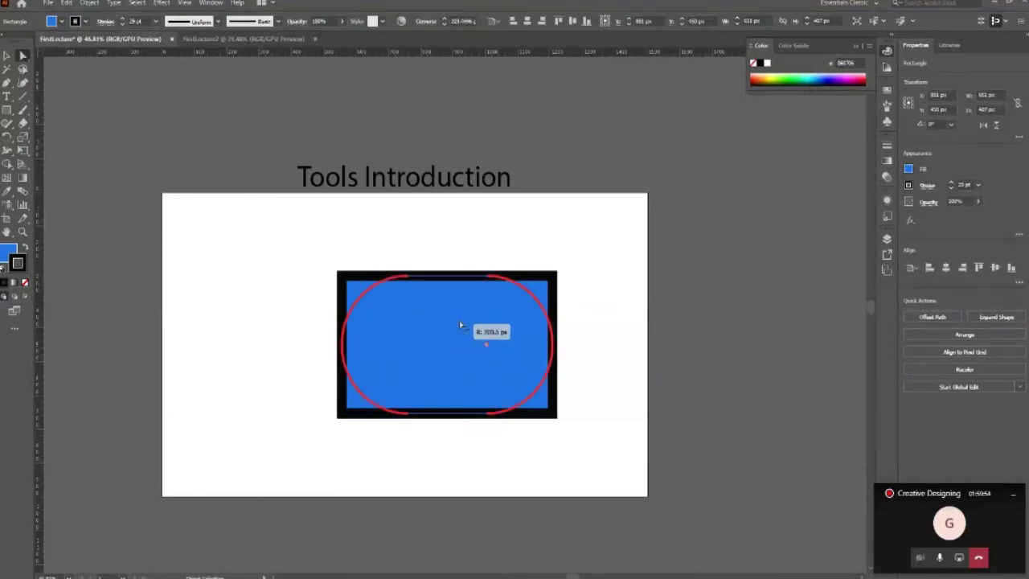
left_click_drag(493, 304, 459, 326)
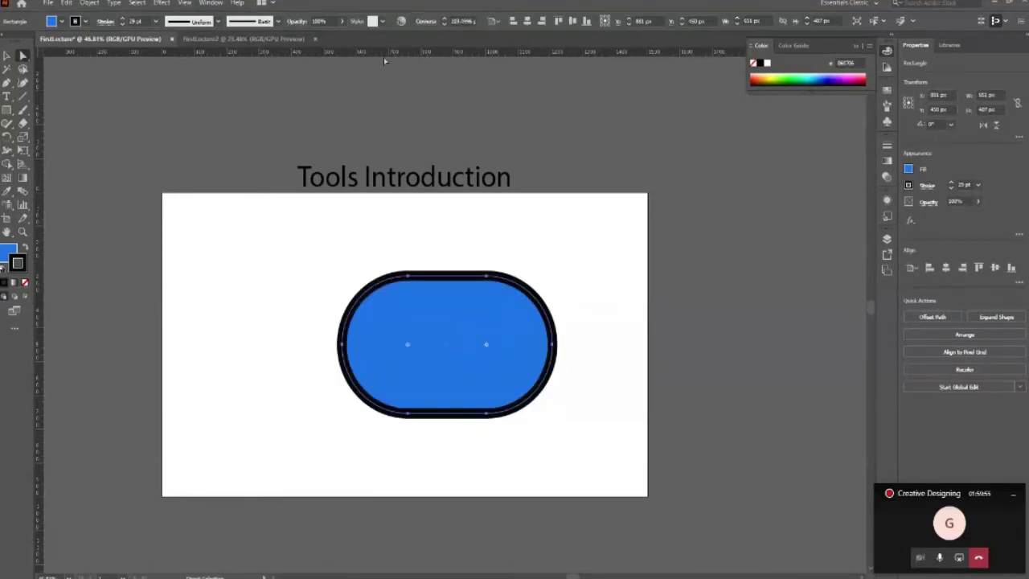
left_click(445, 24)
left_click(445, 25)
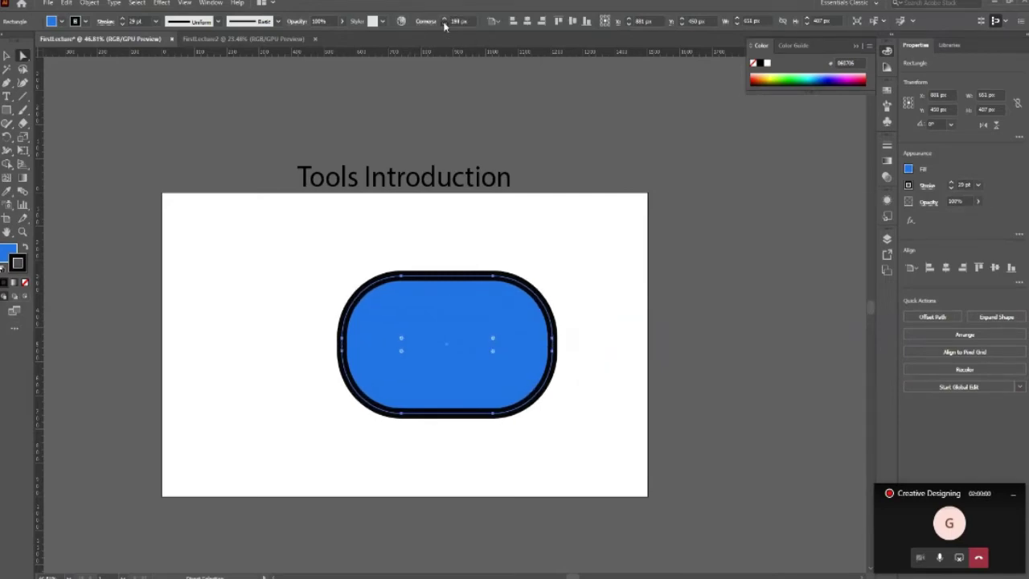
left_click(444, 24)
left_click(444, 24)
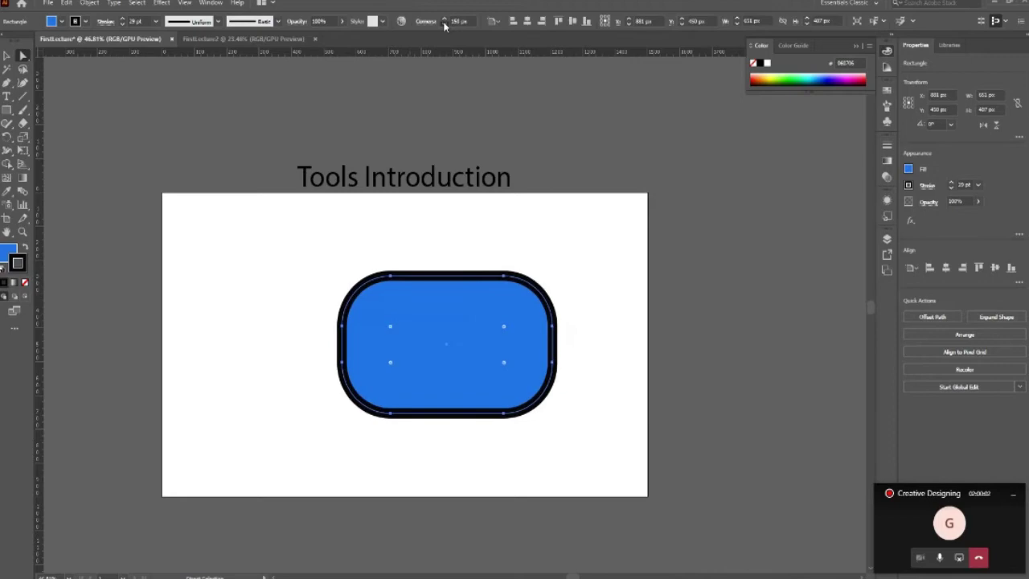
- Set the Corners field to 0 px so the rectangle has sharp corners
left_click(445, 20)
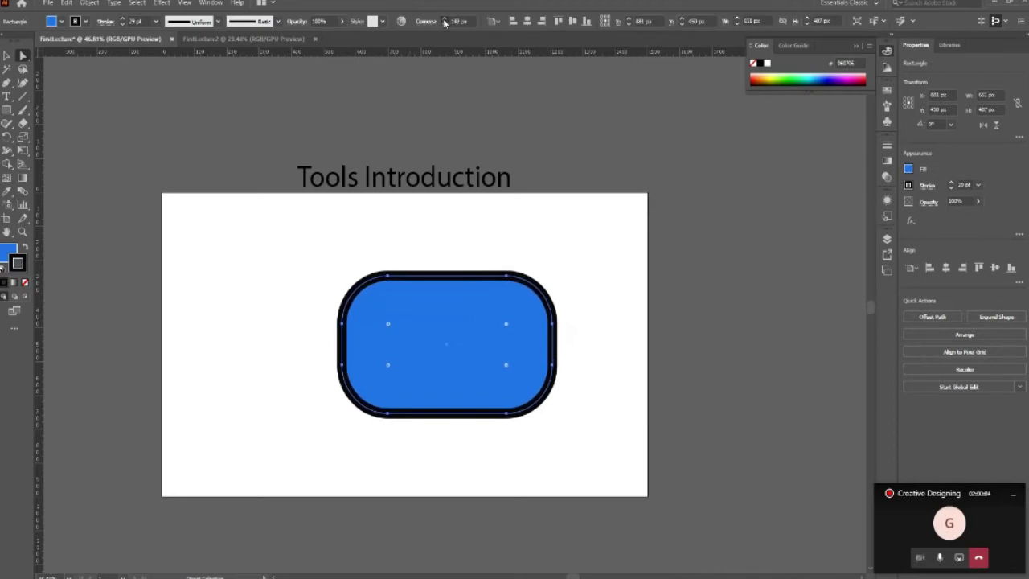
left_click(444, 20)
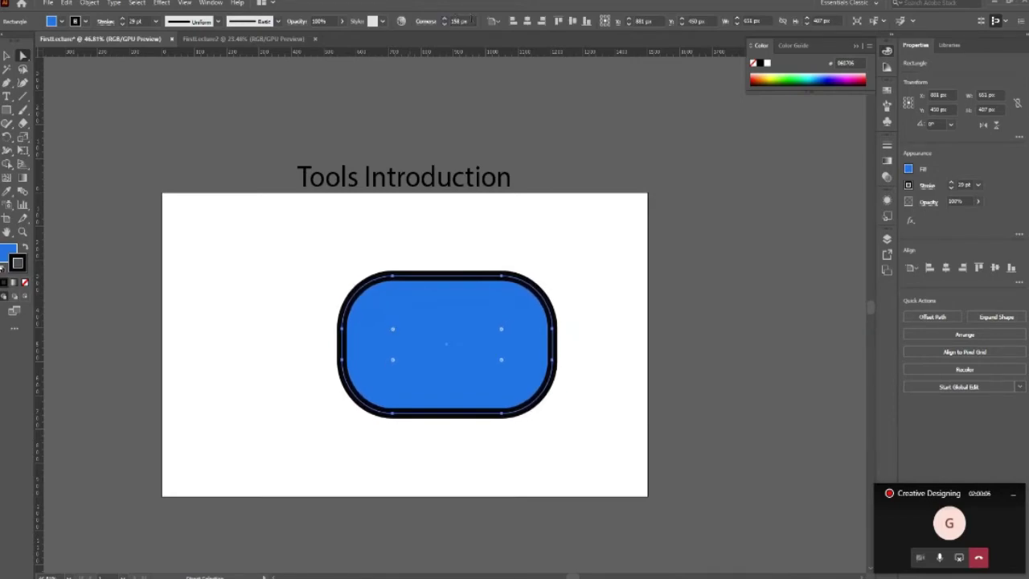
left_click(444, 19)
type("0")
key("Return")
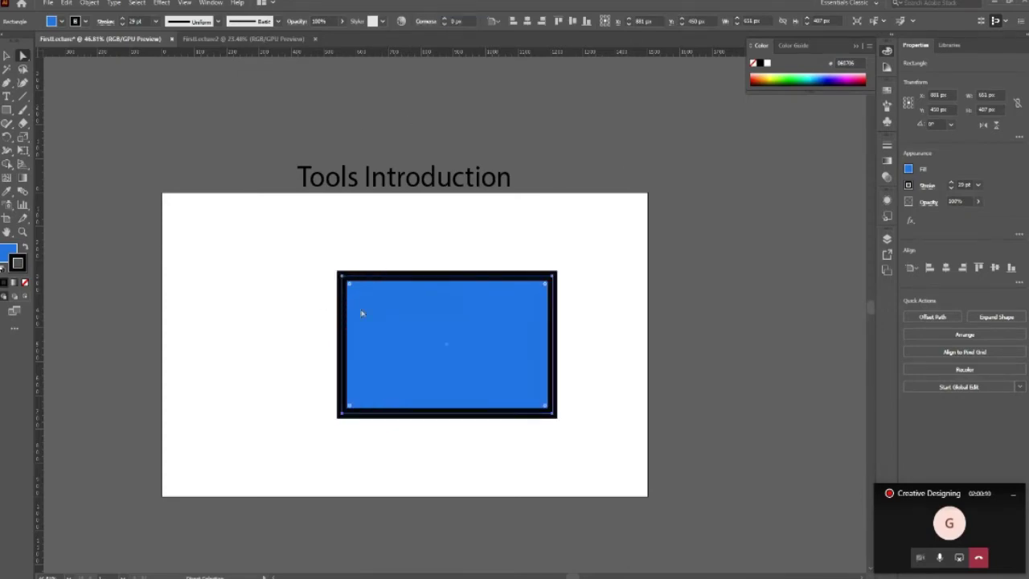
- Round only the top-left and bottom-right corners into large arcs with a live corner widget
left_click(341, 276)
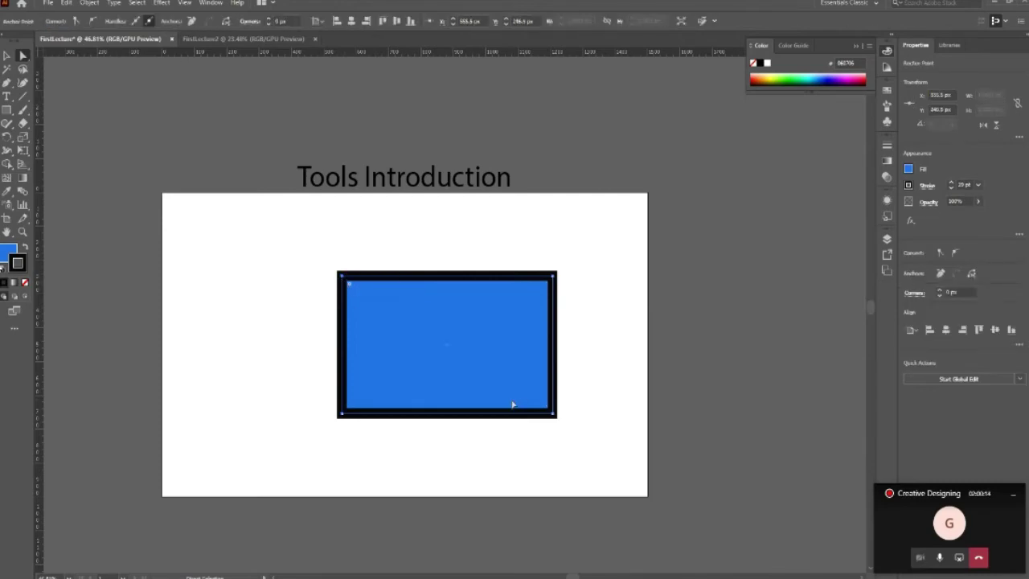
left_click(553, 415, "shift")
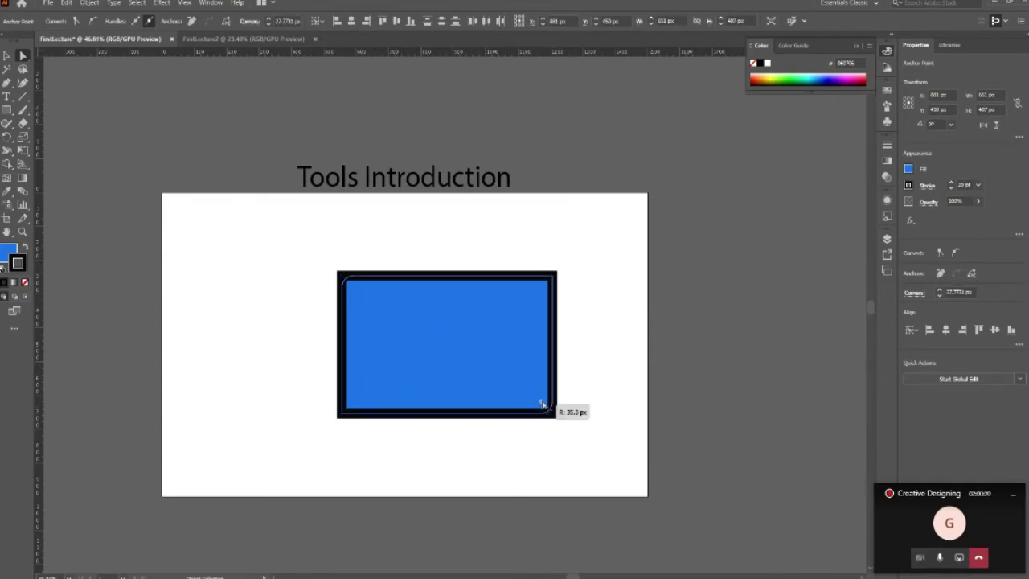
mouse_move(545, 411)
left_mouse_down()
mouse_move(401, 301)
mouse_move(453, 362)
mouse_move(492, 391)
mouse_move(359, 253)
left_mouse_up()
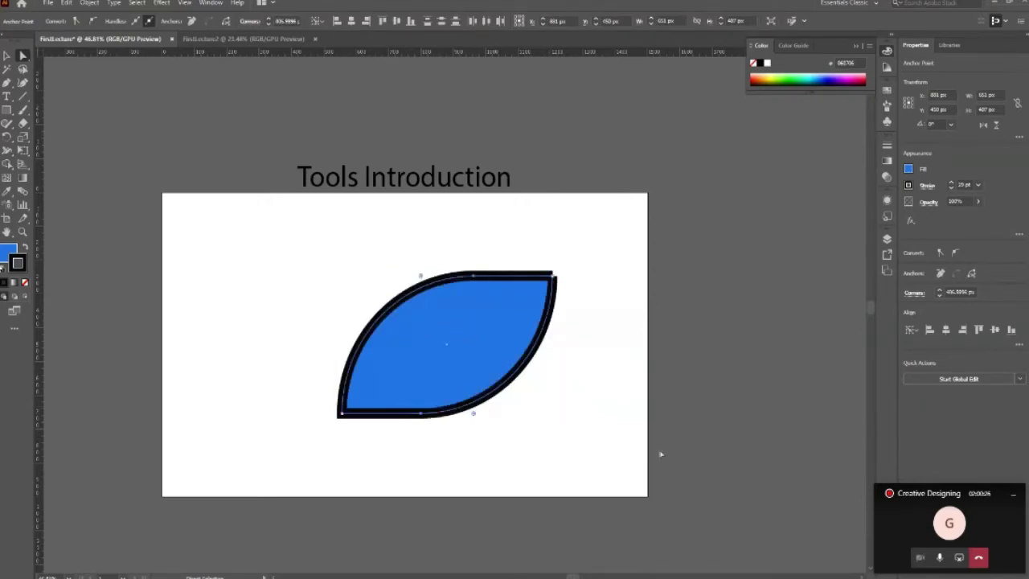
left_click(555, 447)
- Move the leaf up and left, then fill it with a red swatch
key("v")
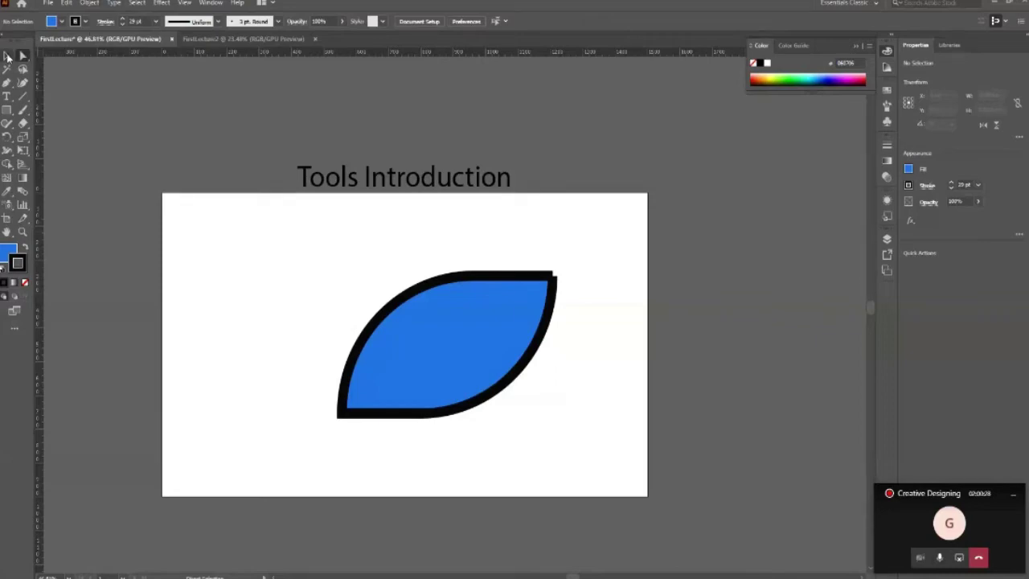
left_click_drag(527, 318, 485, 294)
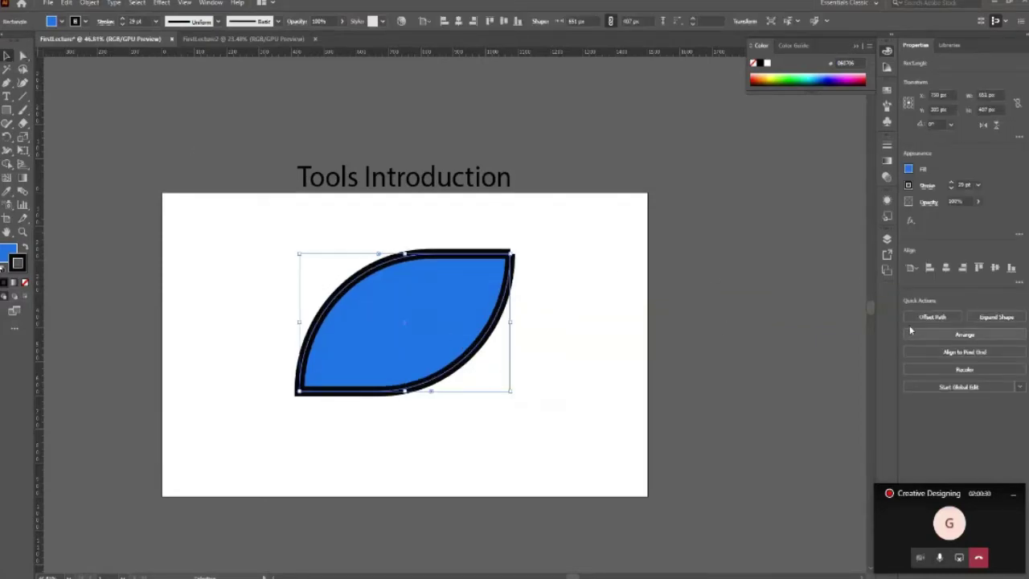
left_click(62, 21)
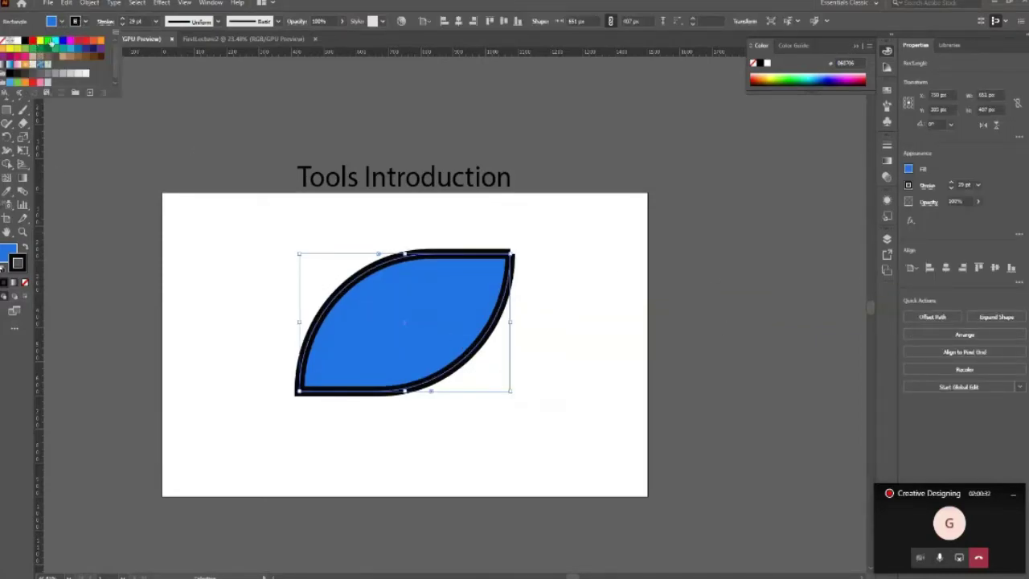
left_click(80, 42)
left_click(246, 306)
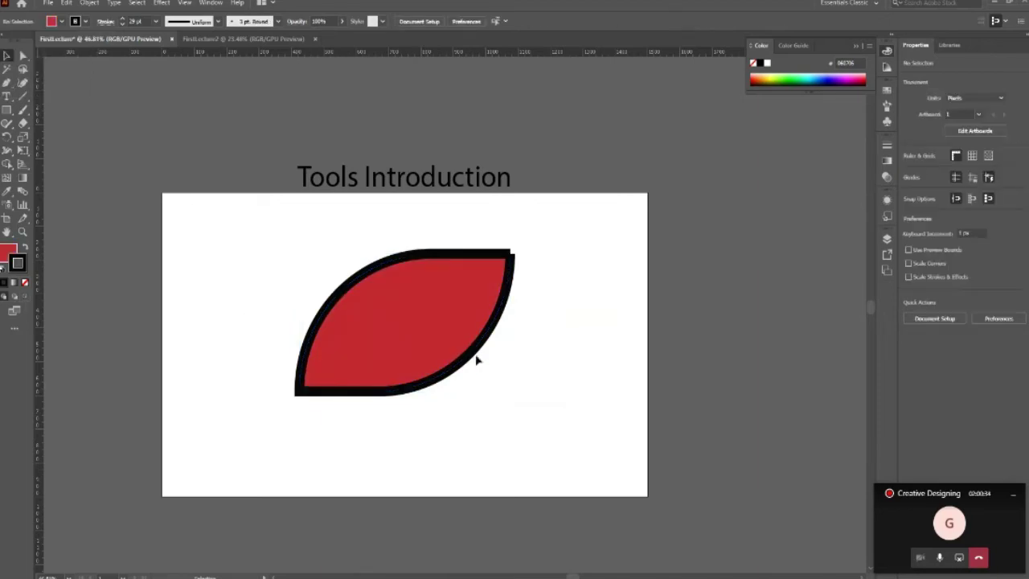
- Shift the red leaf lower on the ArtOne artboard and reselect it
left_click(448, 305)
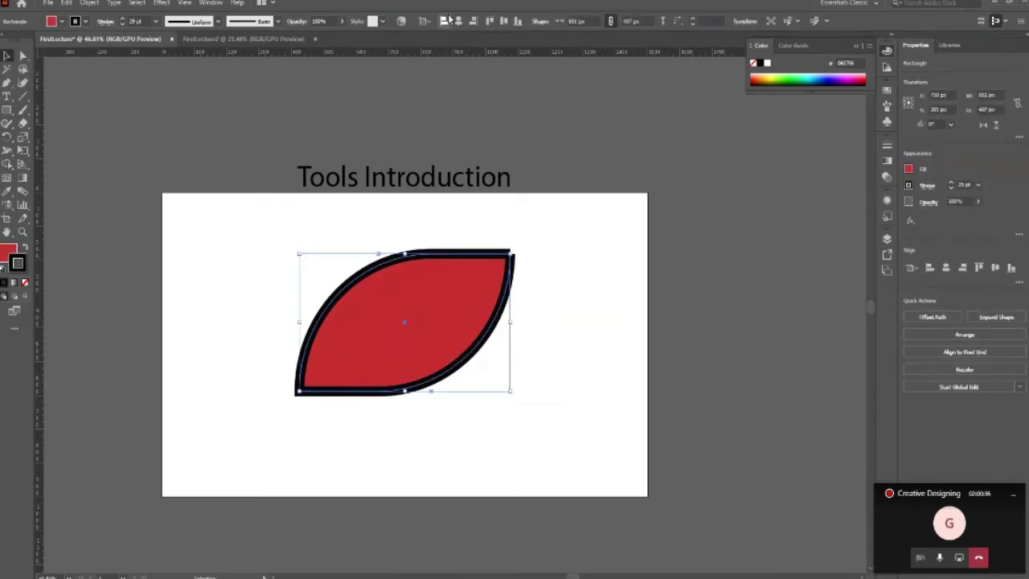
left_click(503, 21)
left_click(581, 319)
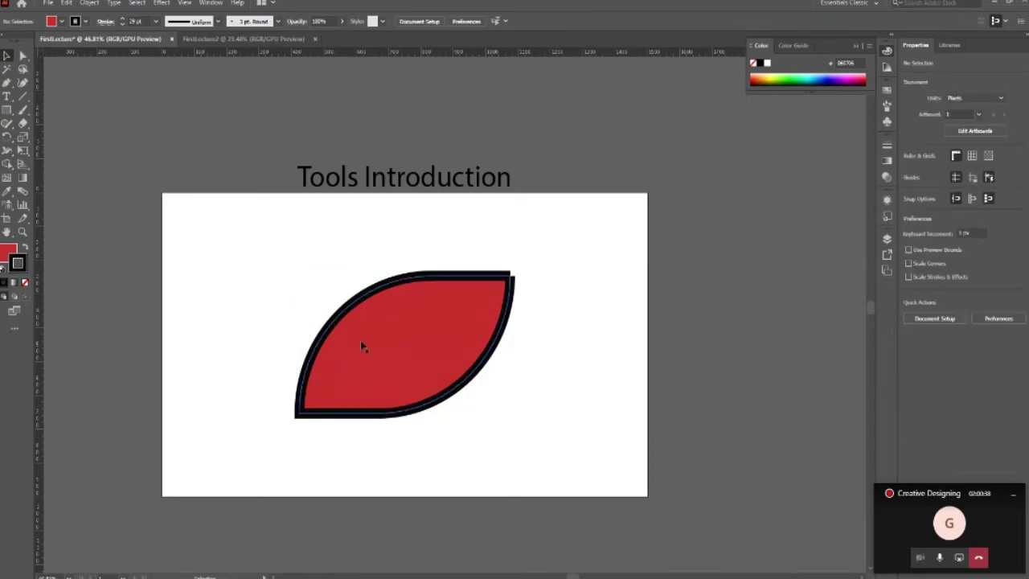
left_click(363, 345)
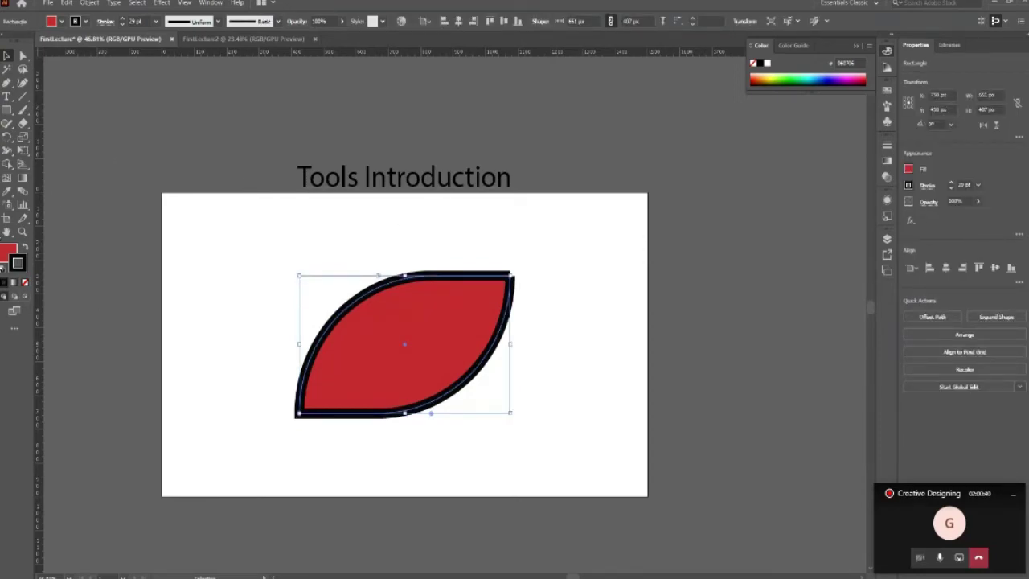
- Set the leaf's Corners to 0 px so it becomes a sharp-cornered rectangle
key("a")
left_click(446, 23)
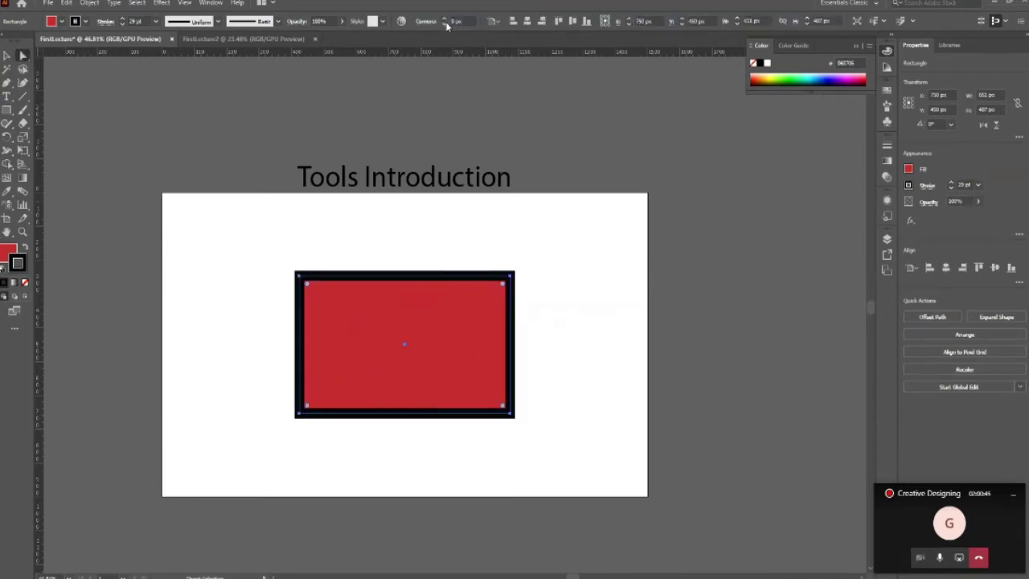
left_click(443, 18)
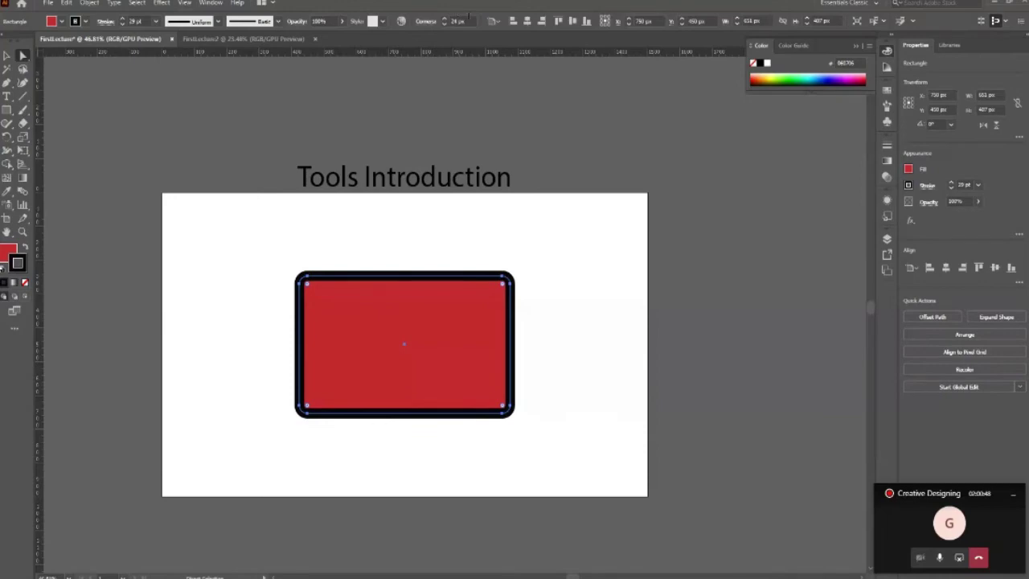
left_click(466, 19)
type("0")
key("Return")
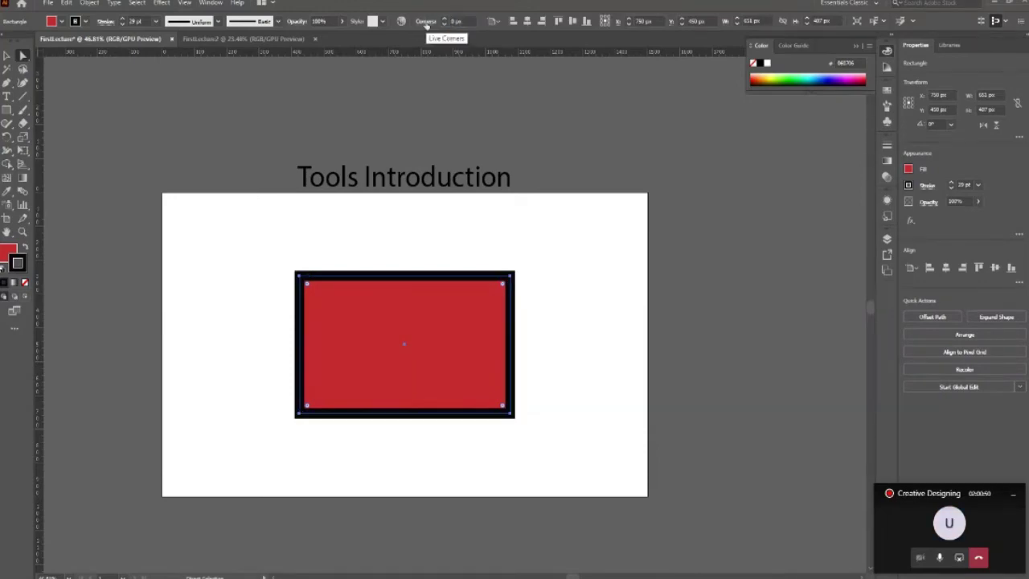
- Reselect the red rectangle with the Selection tool and show the Fill swatches
left_click(6, 55)
left_click(237, 175)
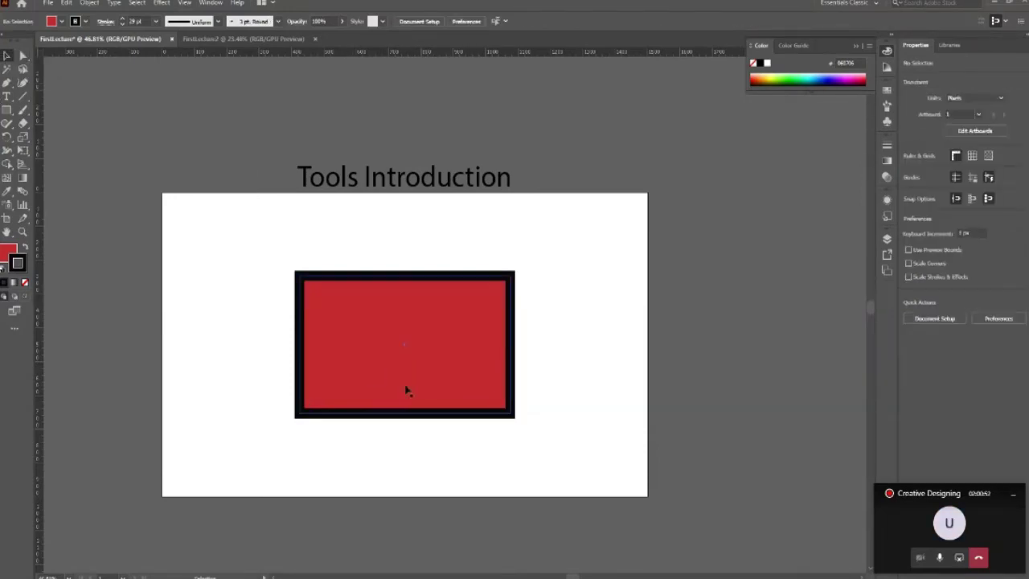
left_click(407, 391)
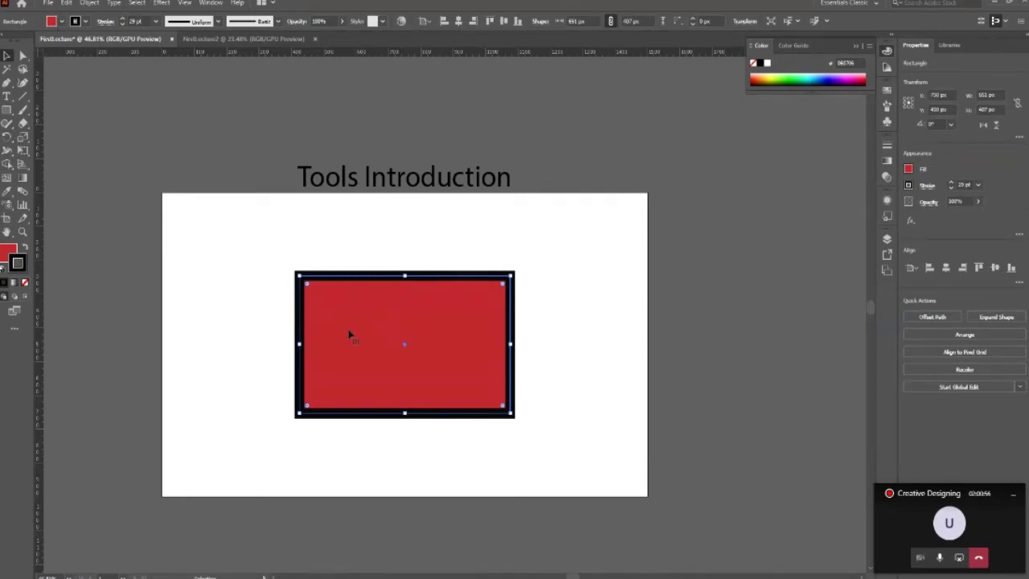
left_click(61, 22)
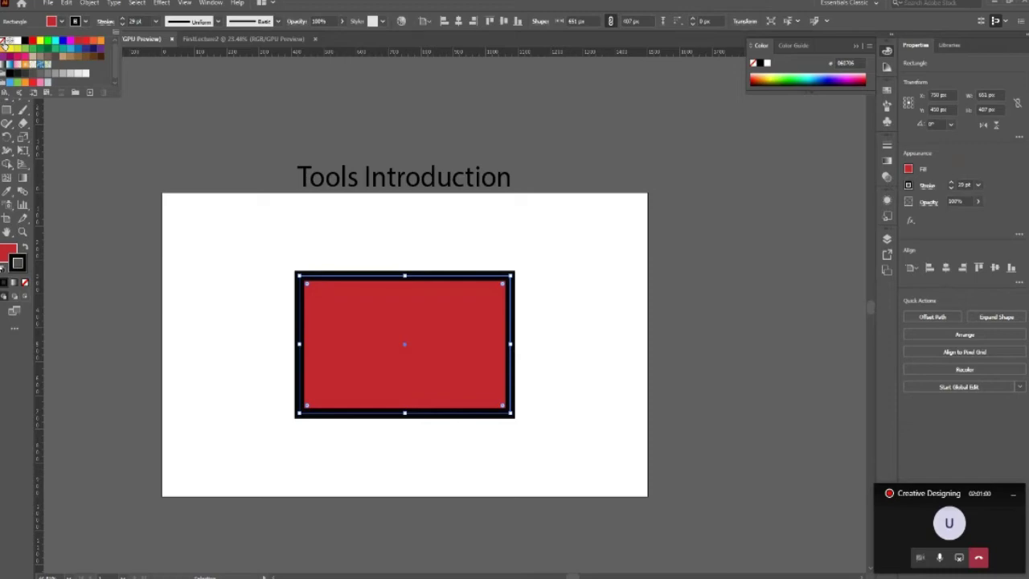
- Set the rectangle's fill to None and its stroke to a blue swatch
left_click(4, 42)
left_click(84, 49)
left_click(248, 313)
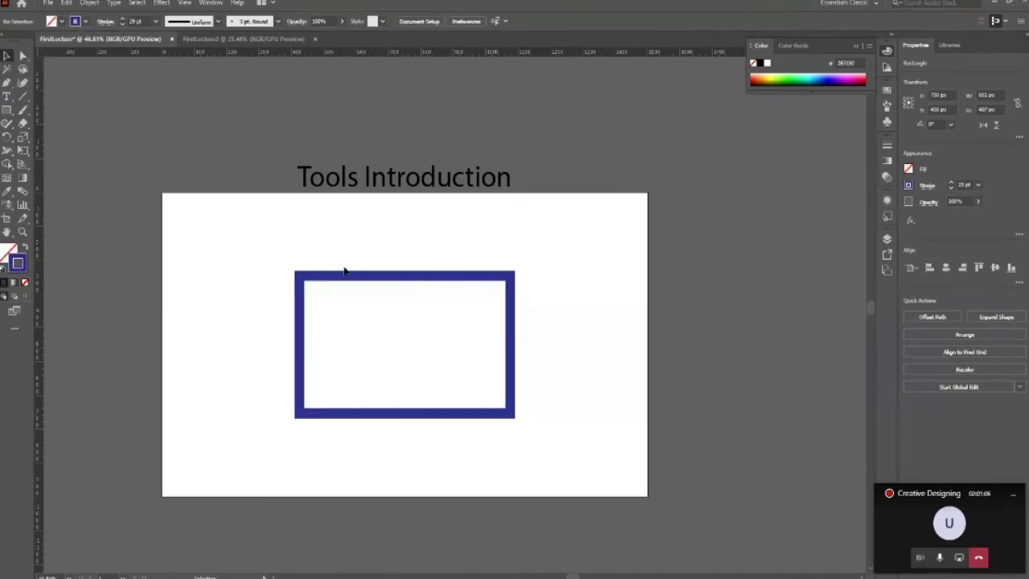
left_click(356, 282)
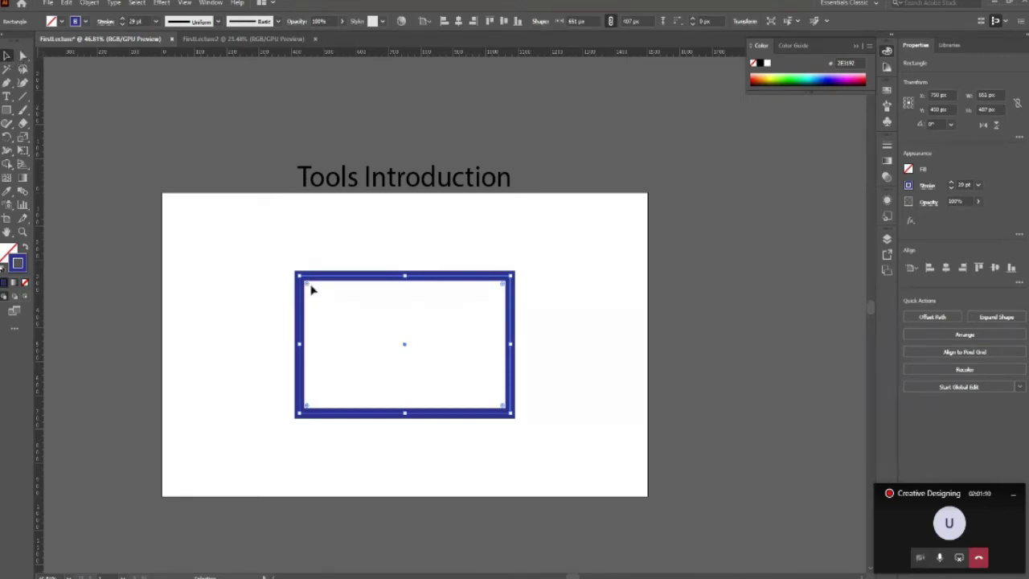
- Test rounding the top-left and bottom-right corners into arcs, undoing both
mouse_move(307, 285)
left_mouse_down()
mouse_move(459, 452)
mouse_move(498, 466)
left_mouse_up()
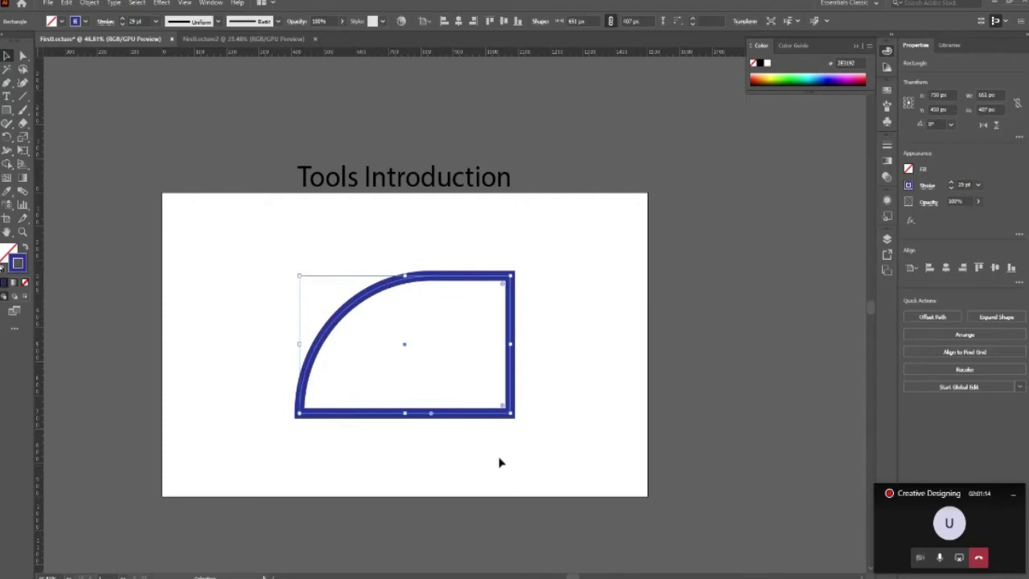
key("ctrl+z")
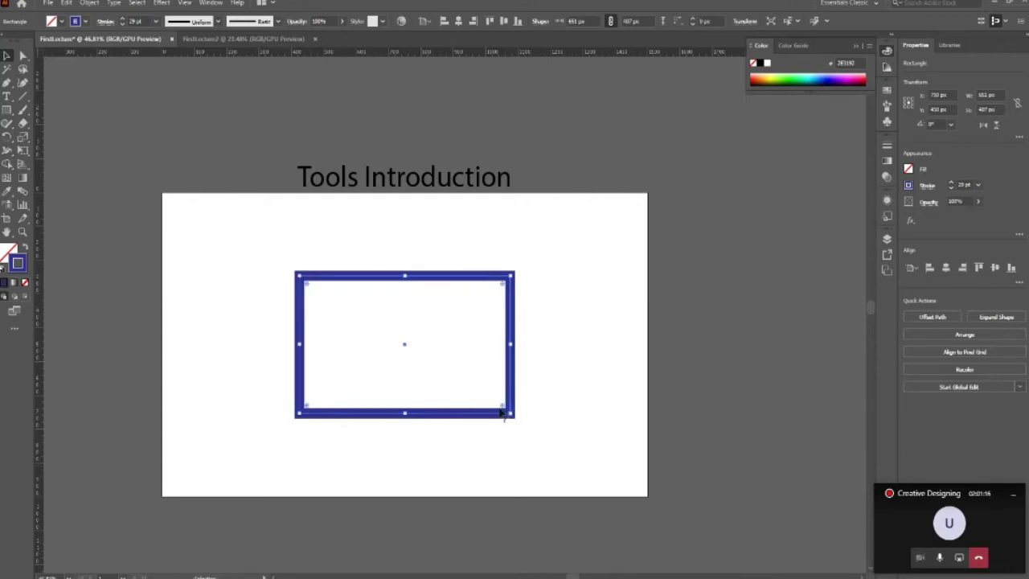
left_click_drag(500, 408, 382, 318)
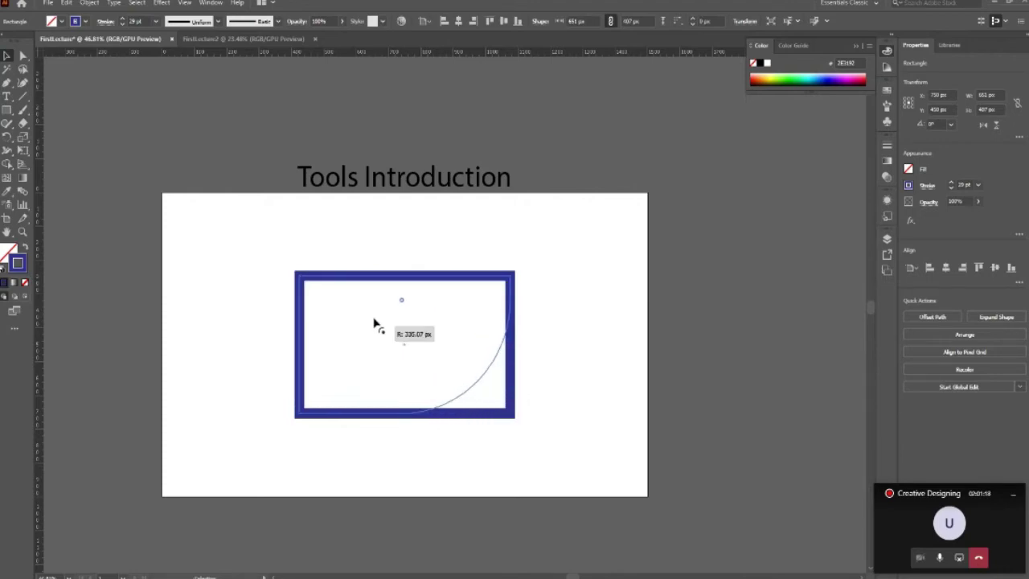
left_click(546, 404)
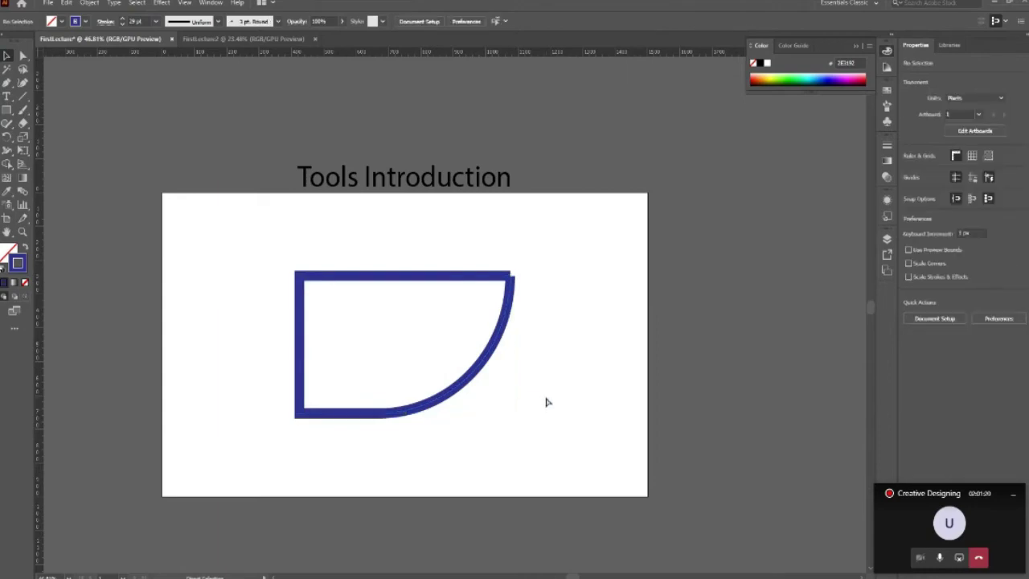
key("ctrl+z")
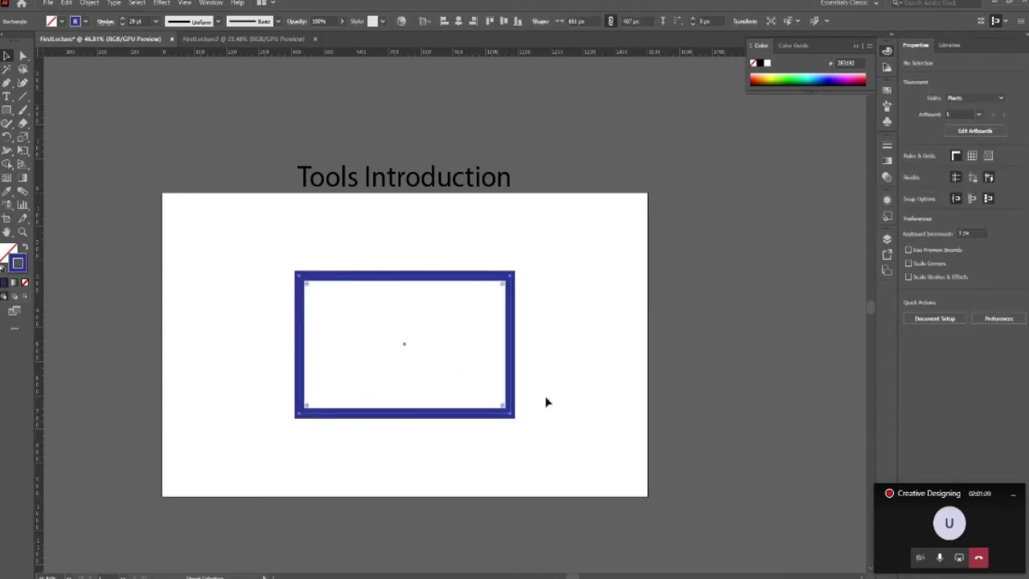
left_click(482, 414)
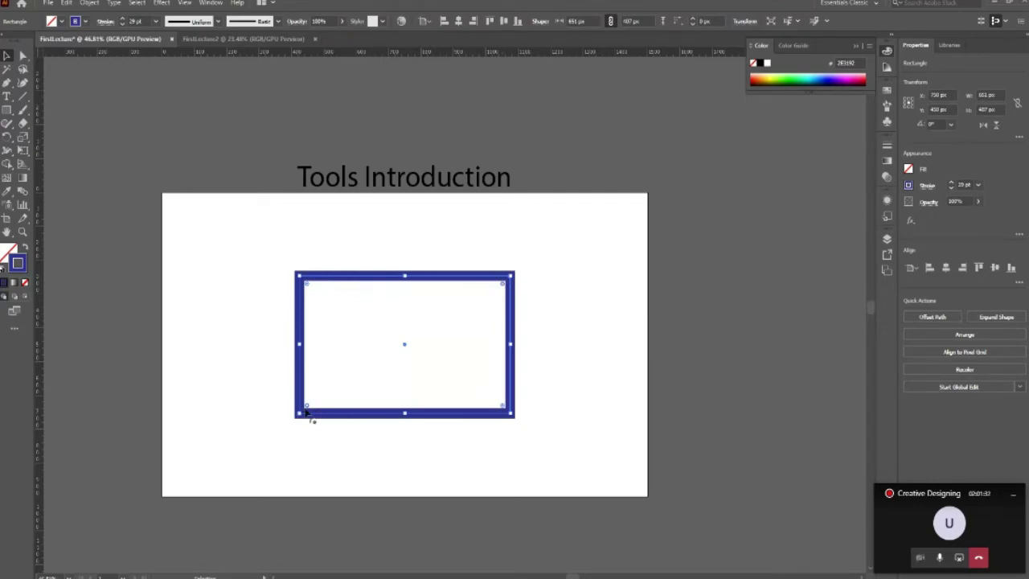
- Zoom to 100% and give the rectangle a red outline from the Stroke swatches
key("ctrl+1")
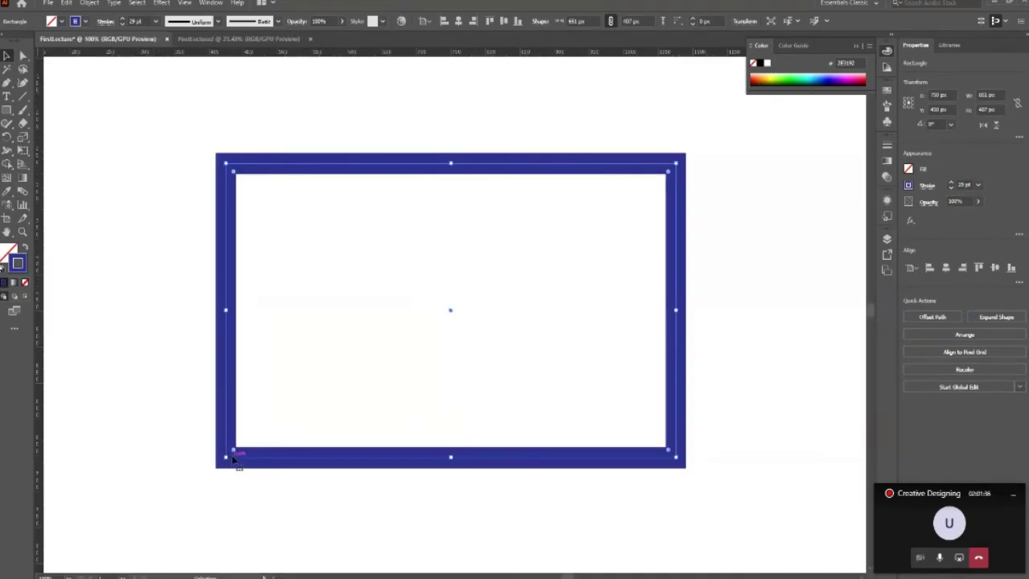
left_click(85, 22)
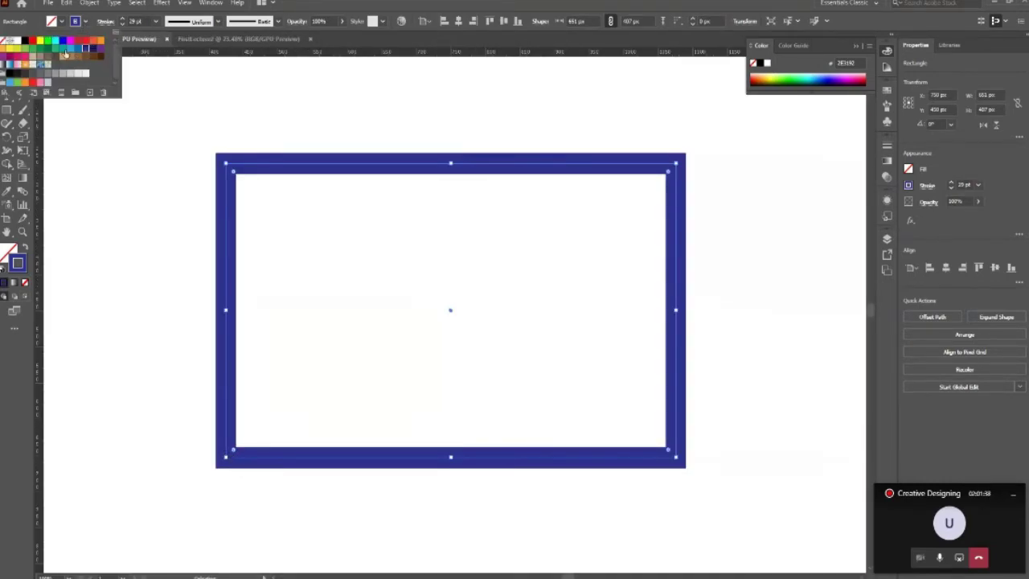
left_click(85, 46)
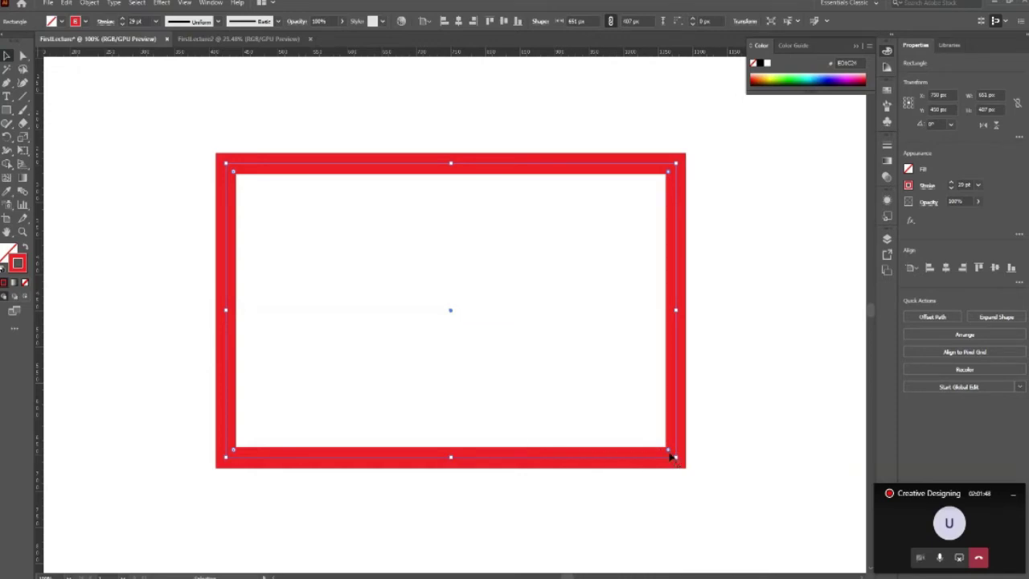
- Round the top-right and bottom-left corners fully into a leaf shape
left_click_drag(670, 454, 345, 406)
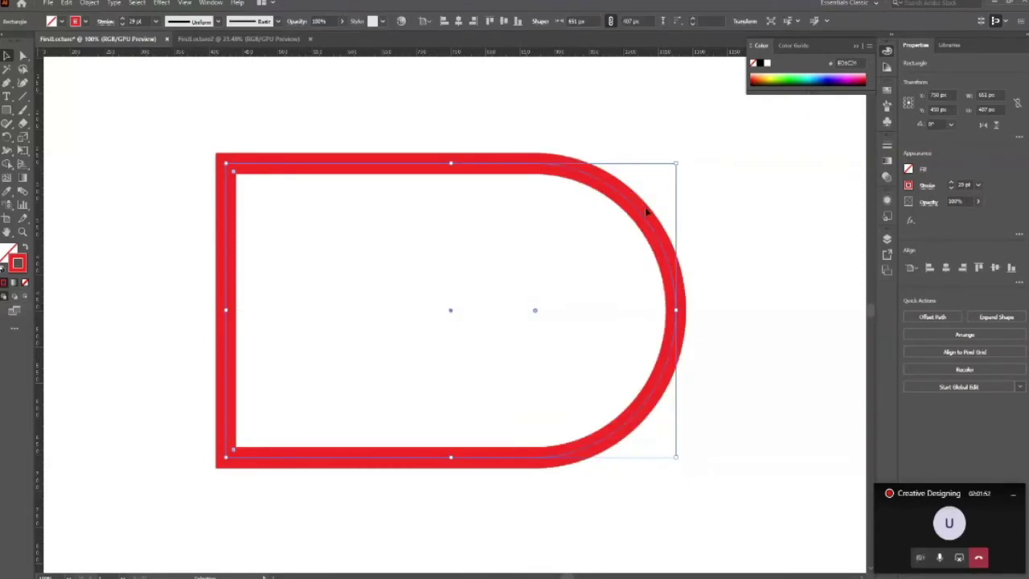
key("ctrl+z")
left_click(658, 177)
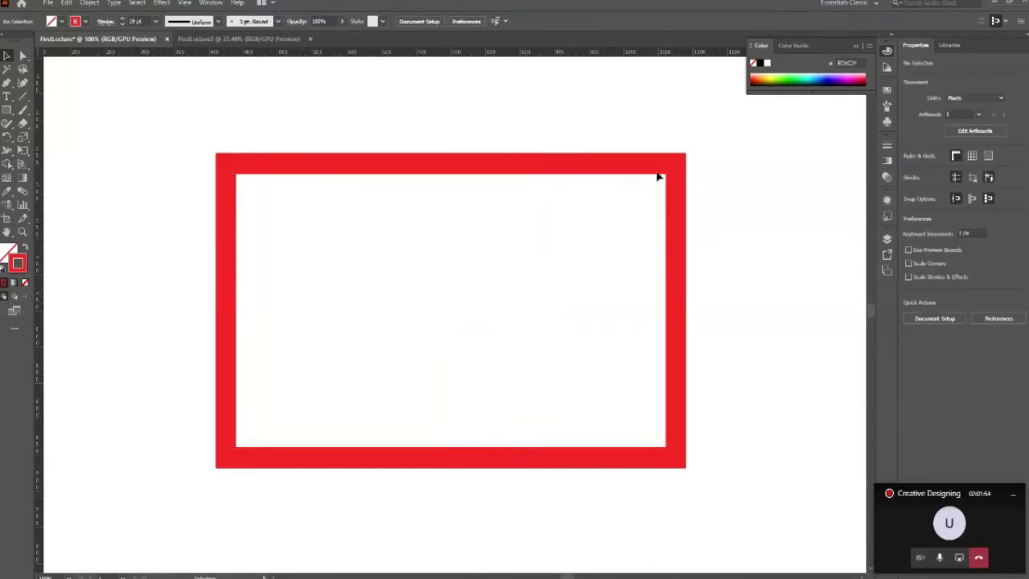
left_click(667, 181)
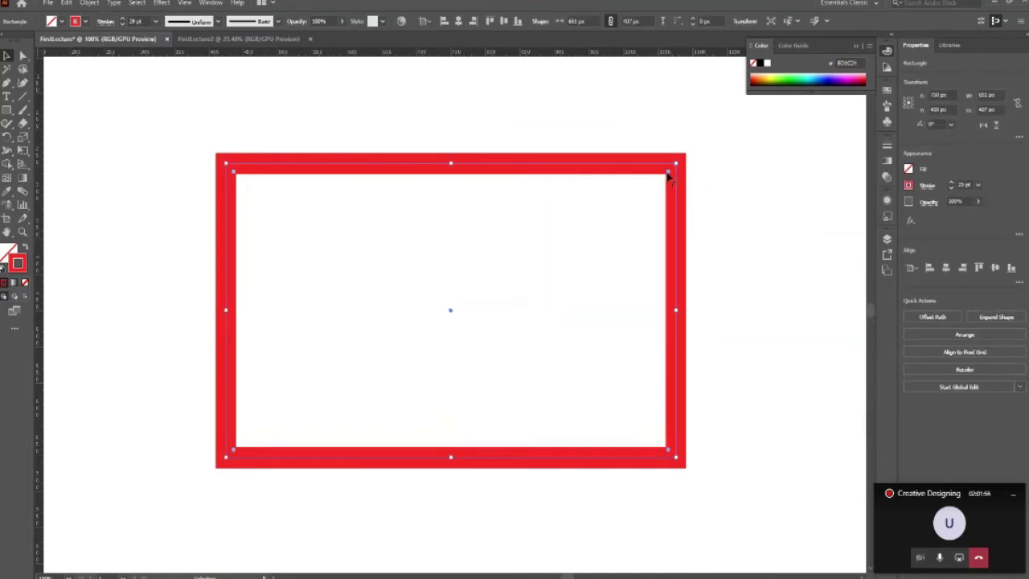
key("a")
left_click_drag(235, 446, 680, 239)
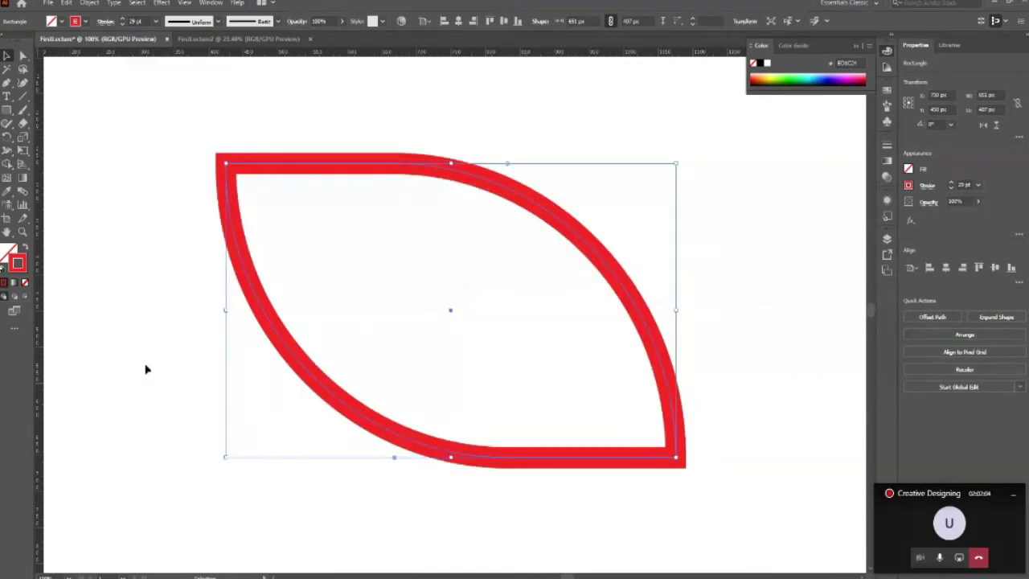
key("ctrl+minus")
key("ctrl+minus")
- Revert to the sharp-cornered blue rectangle, trying and undoing a rounded top-left corner
left_click(524, 470)
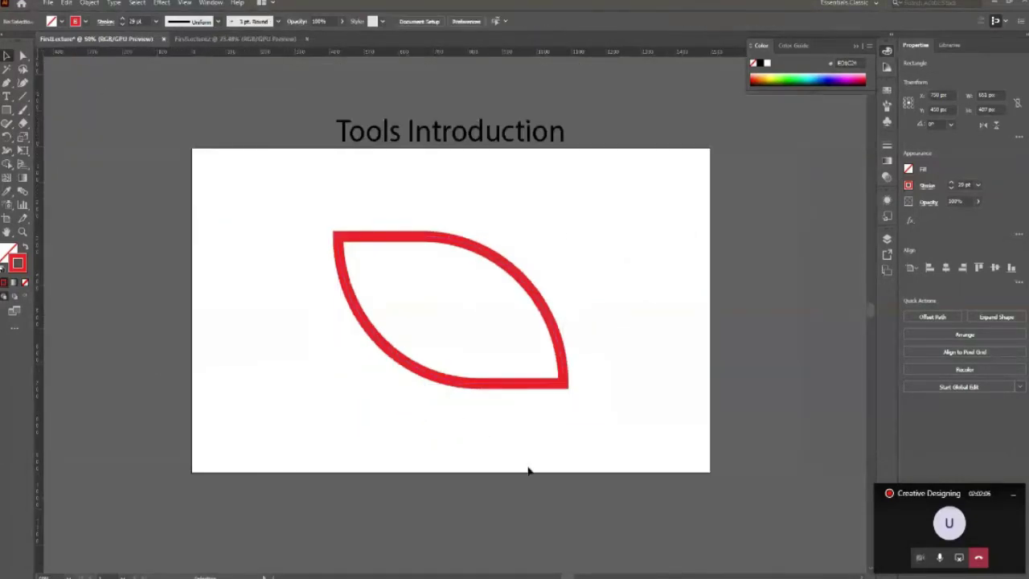
key("ctrl+z")
key("ctrl+z")
key("ctrl+z")
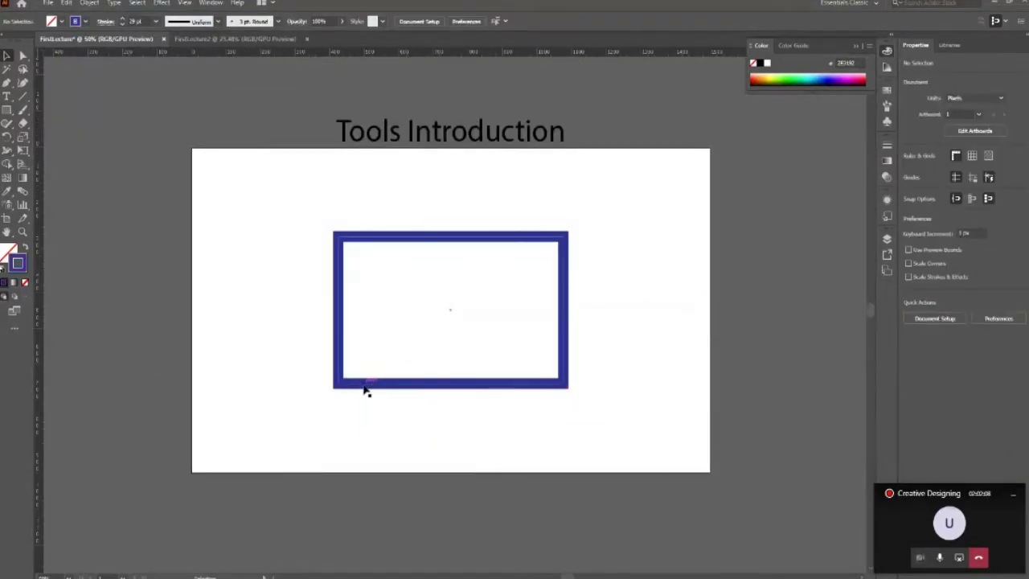
left_click(363, 386)
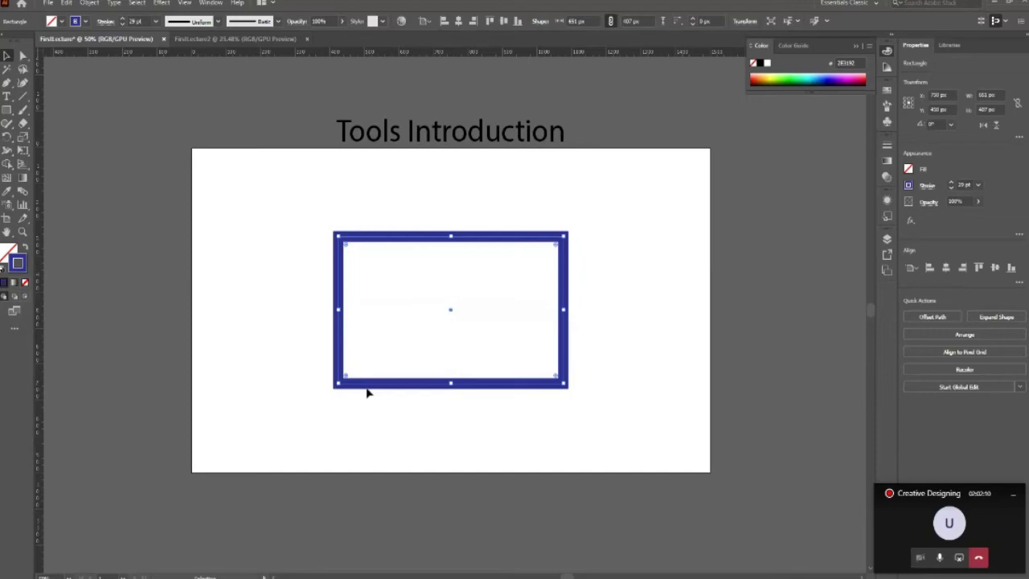
key("shift+Left")
key("shift+Left")
key("shift+Left")
key("shift+Left")
key("shift+Left")
key("shift+Left")
key("shift+Left")
key("shift+Left")
key("shift+Left")
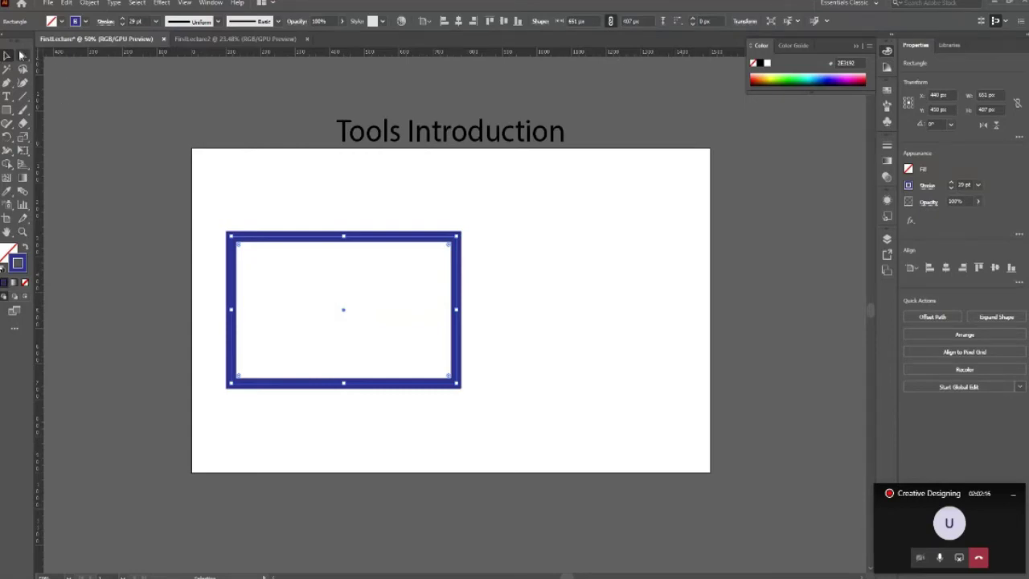
left_click(23, 56)
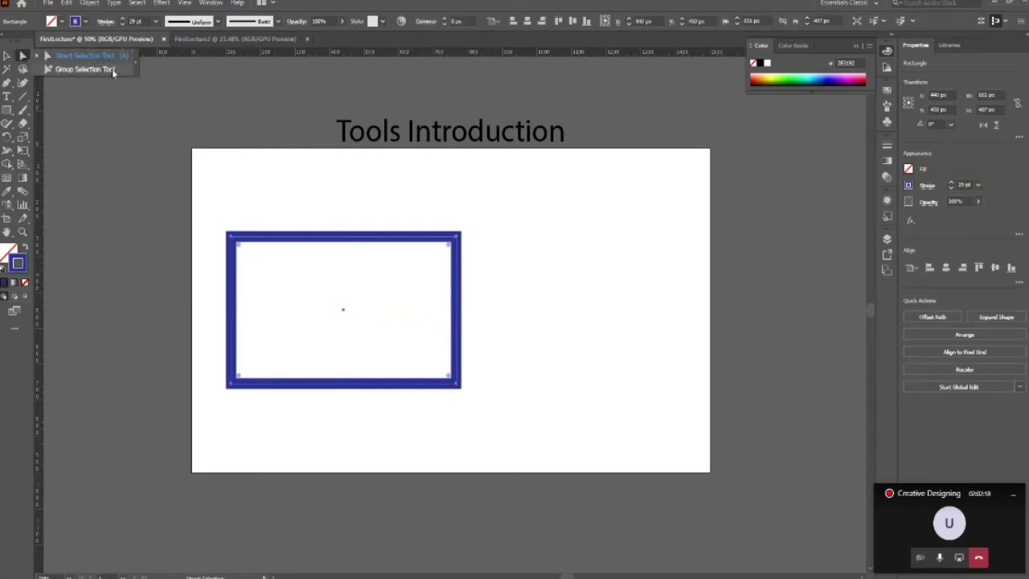
left_click(68, 68)
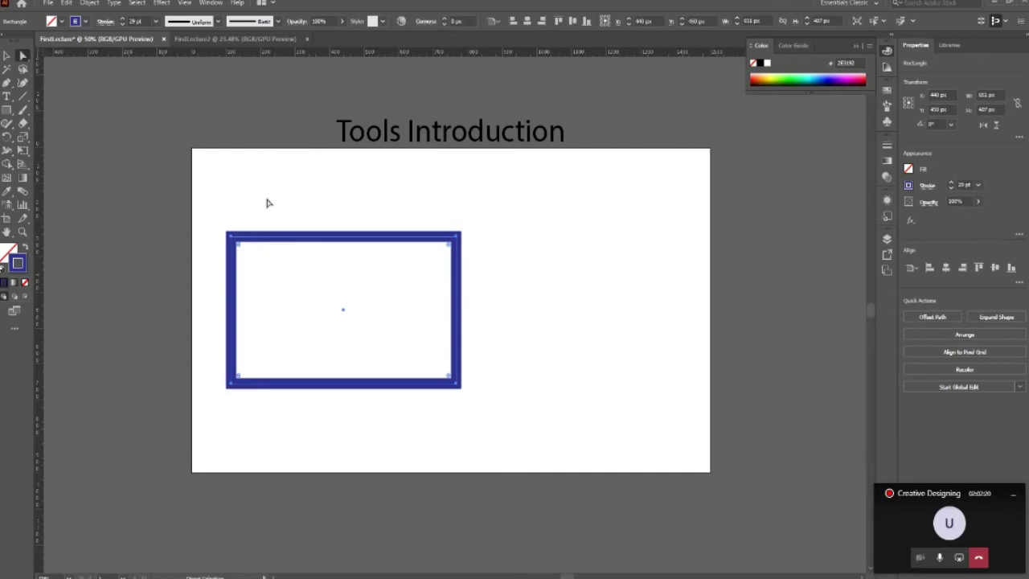
left_click_drag(240, 250, 299, 295)
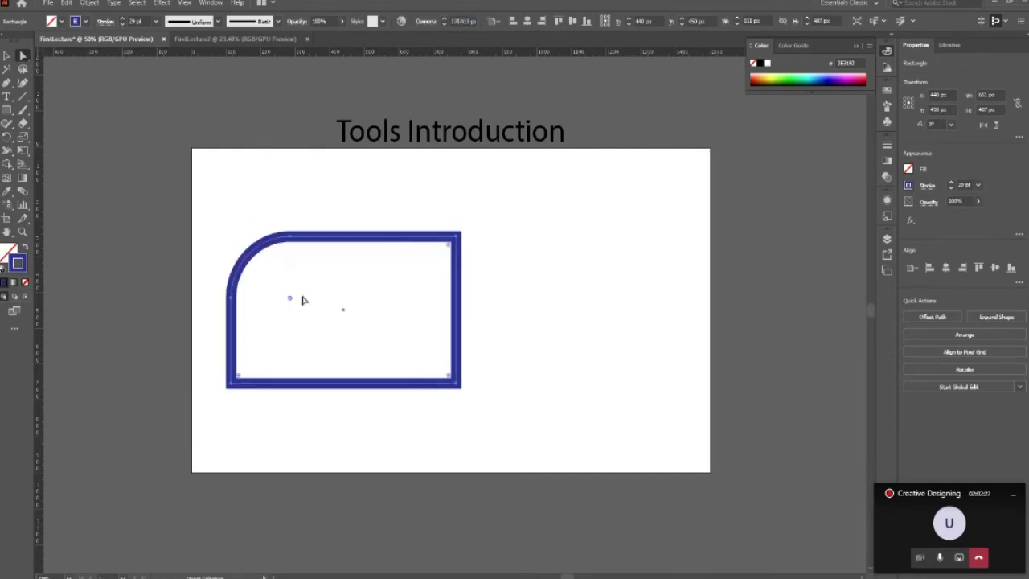
key("ctrl+z")
- Move the blue rectangle right toward the artboard centre, keeping its corners square
left_click(6, 56)
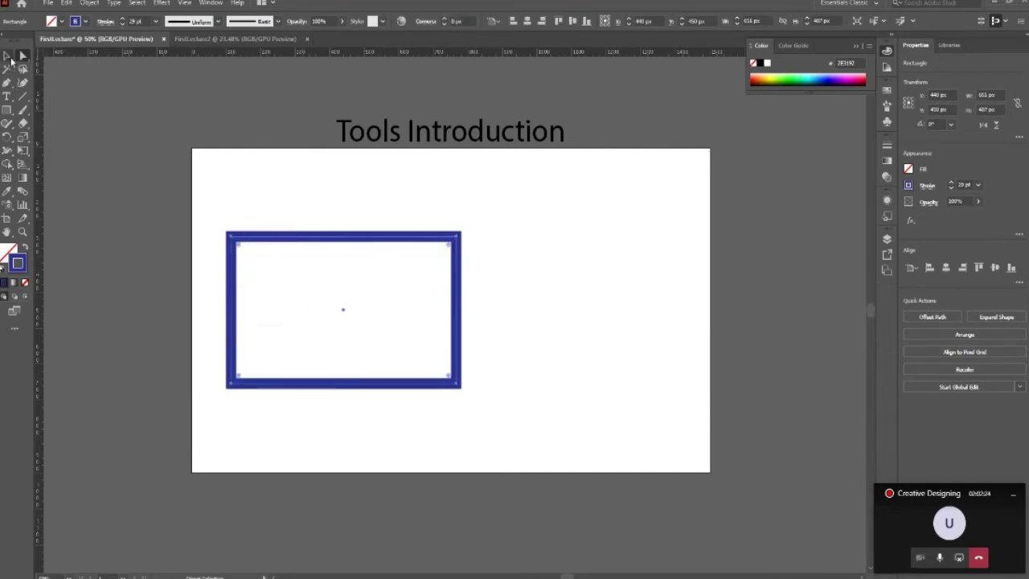
left_click(377, 305)
mouse_move(372, 238)
left_mouse_down()
mouse_move(395, 256)
mouse_move(512, 261)
left_mouse_up()
left_click(353, 329)
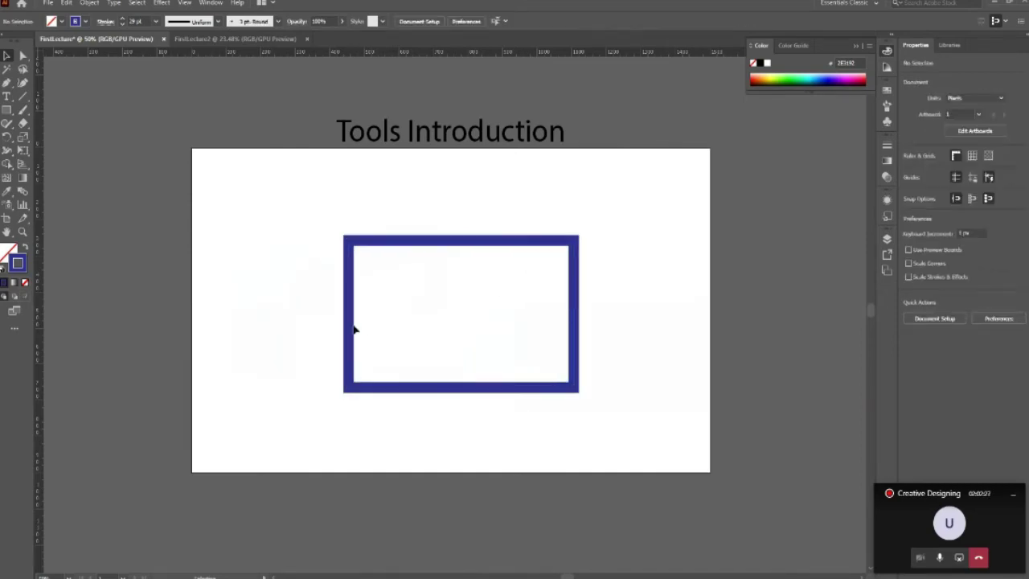
left_click(485, 240)
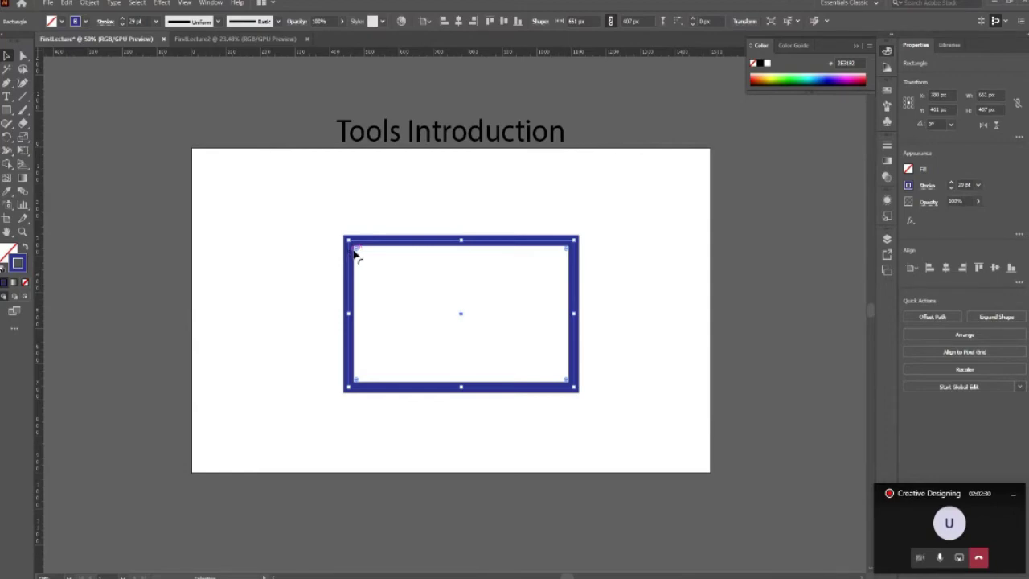
mouse_move(354, 252)
left_mouse_down()
mouse_move(361, 243)
mouse_move(398, 319)
left_mouse_up()
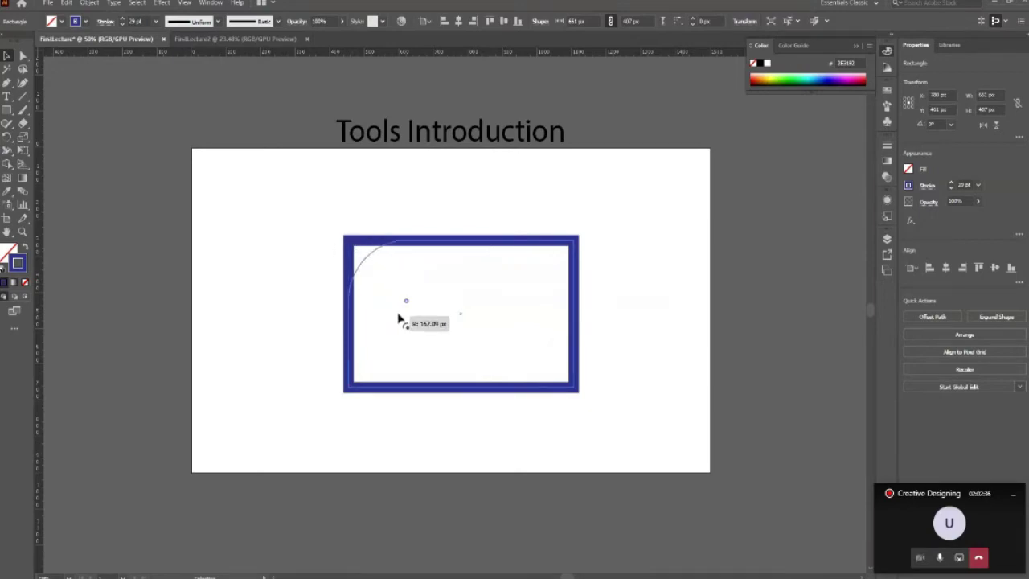
left_click_drag(399, 319, 344, 236)
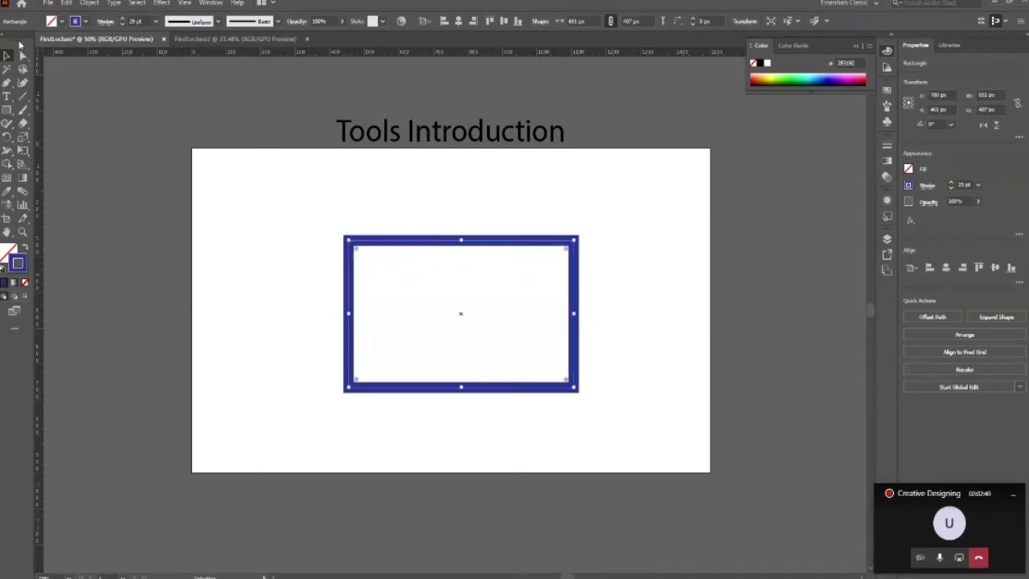
- Try dragging the top-left corner into trapezoid and triangle shapes, undoing both
key("a")
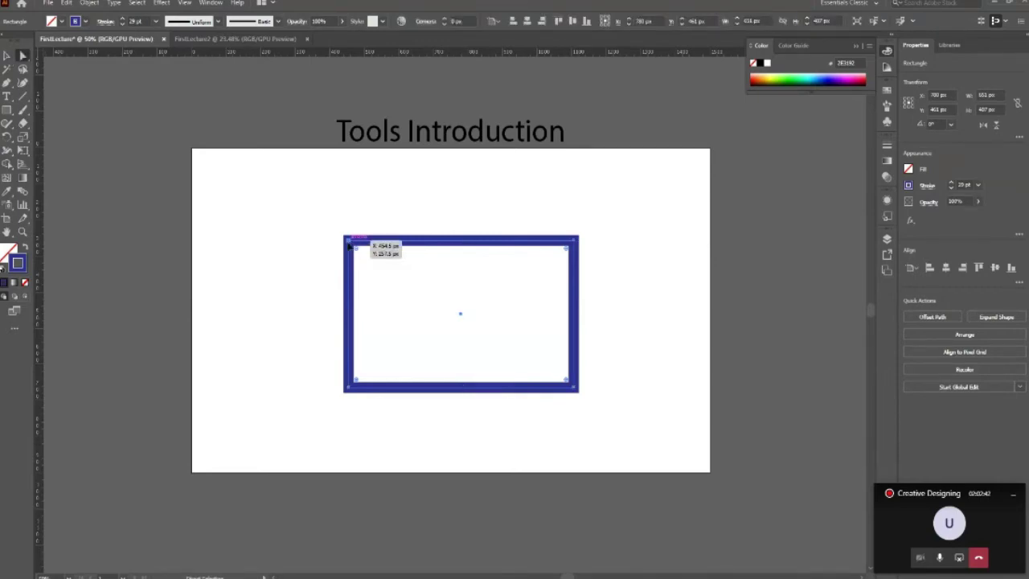
left_click(350, 243)
left_click_drag(350, 245, 463, 239)
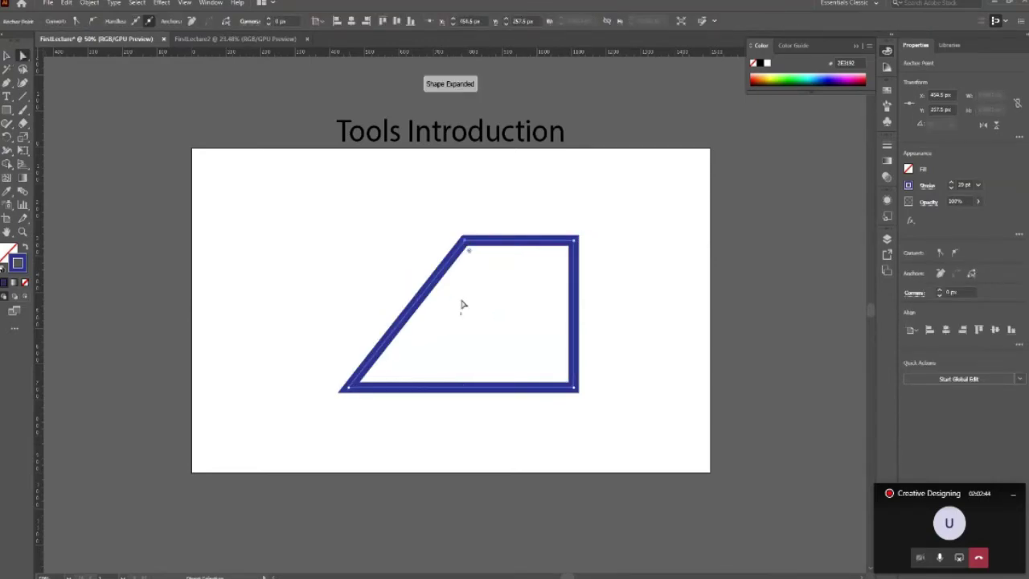
key("ctrl+z")
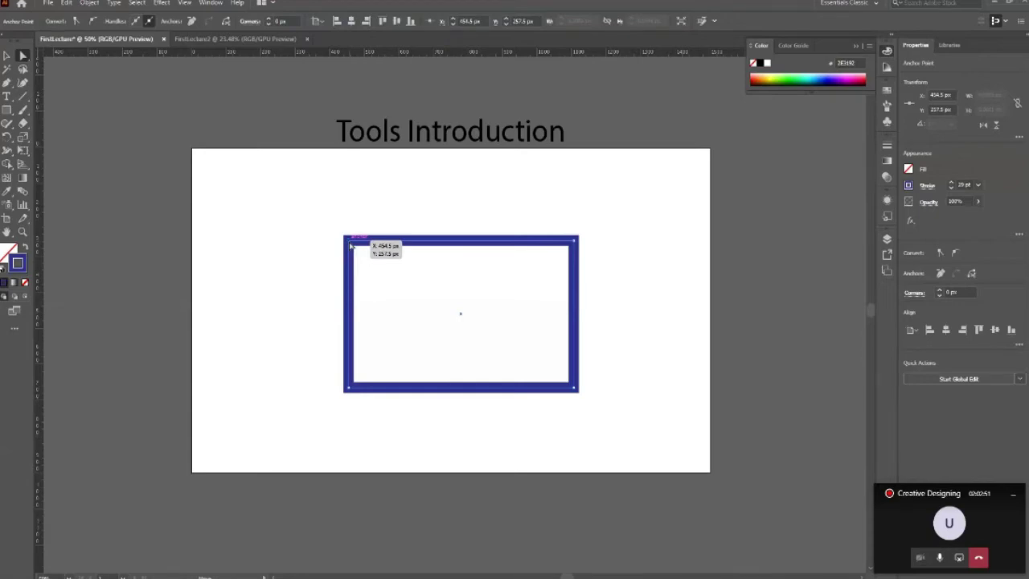
left_click_drag(350, 245, 464, 246)
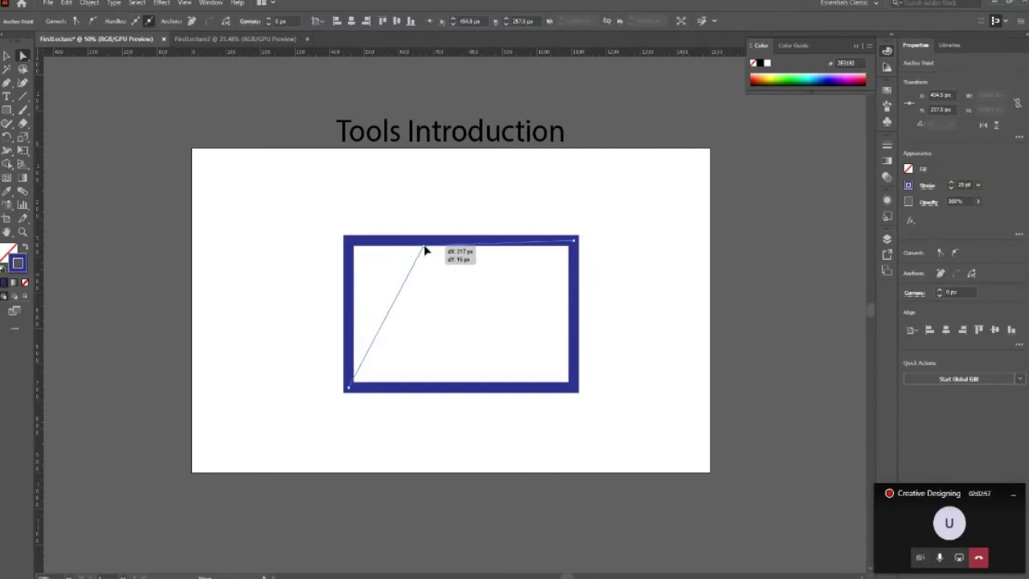
left_click_drag(464, 246, 464, 314)
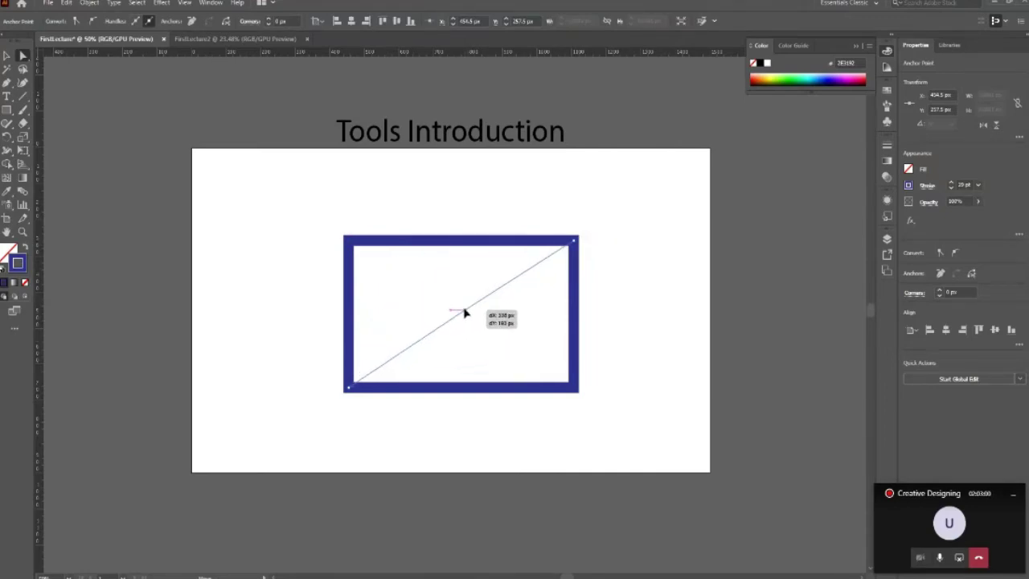
left_click_drag(464, 314, 464, 314)
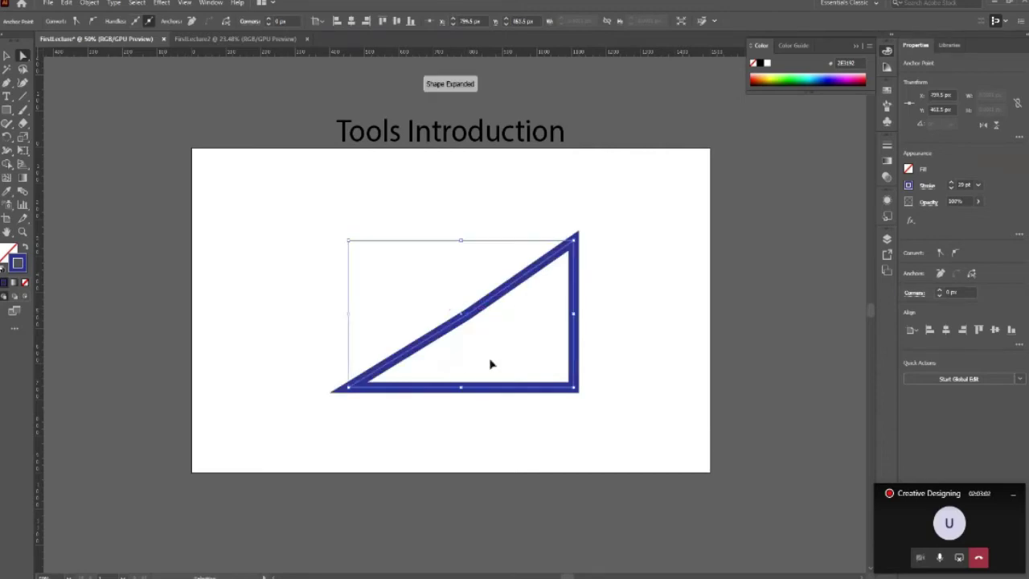
key("ctrl+z")
- Try skewing the bottom-right corner into a parallelogram, then undo back to the rectangle
left_click(577, 394)
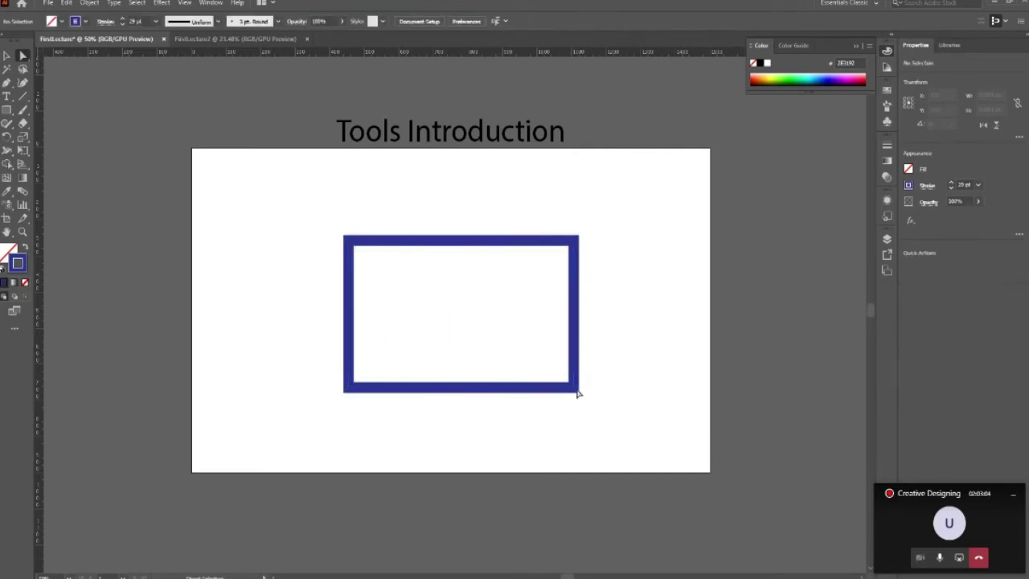
left_click_drag(575, 390, 565, 395)
key("ctrl+z")
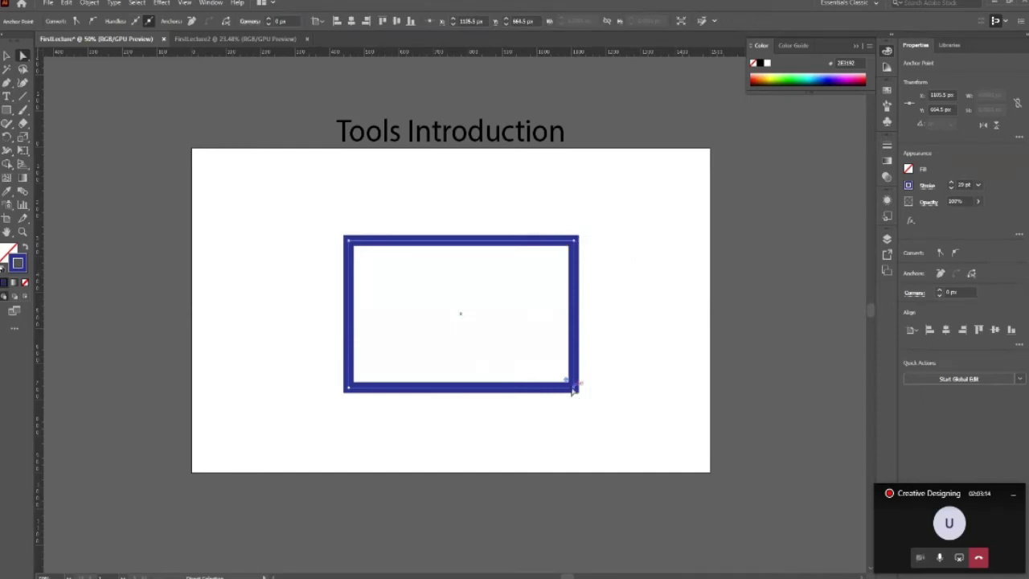
left_click_drag(573, 389, 503, 389)
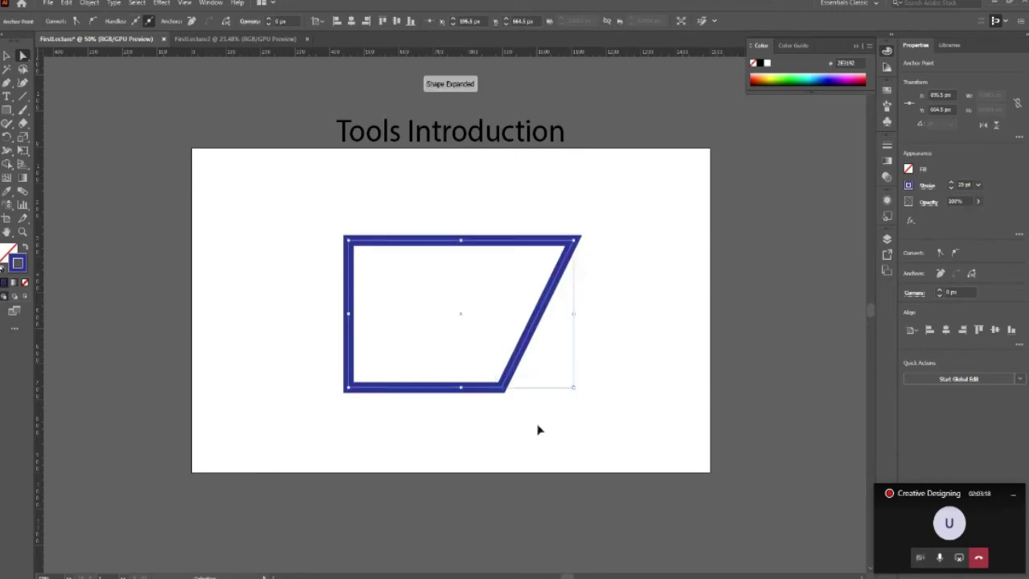
key("ctrl+z")
left_click(318, 346)
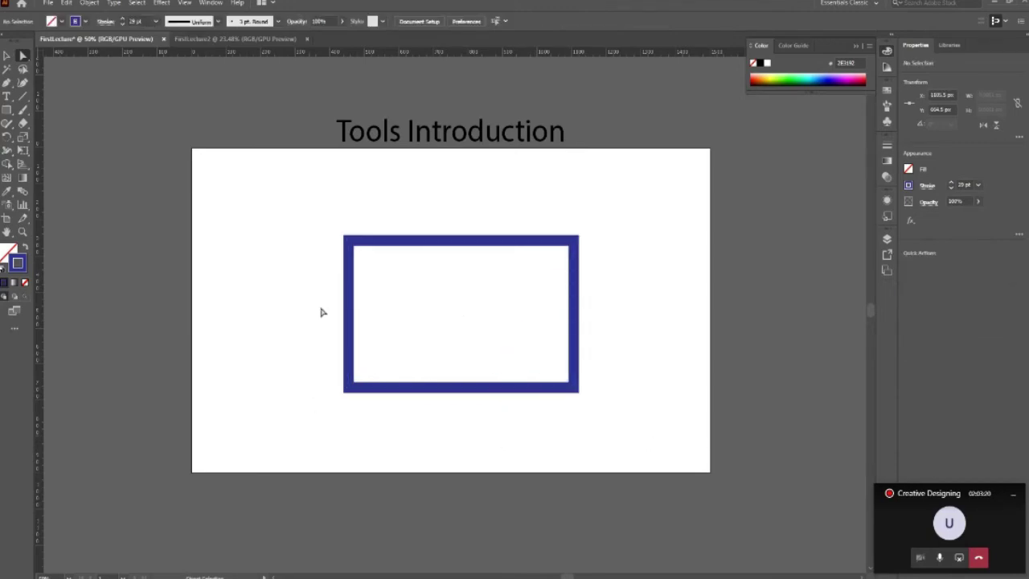
- Add an anchor at the top edge's midpoint, preview a V notch, then undo the notch
left_click(8, 83)
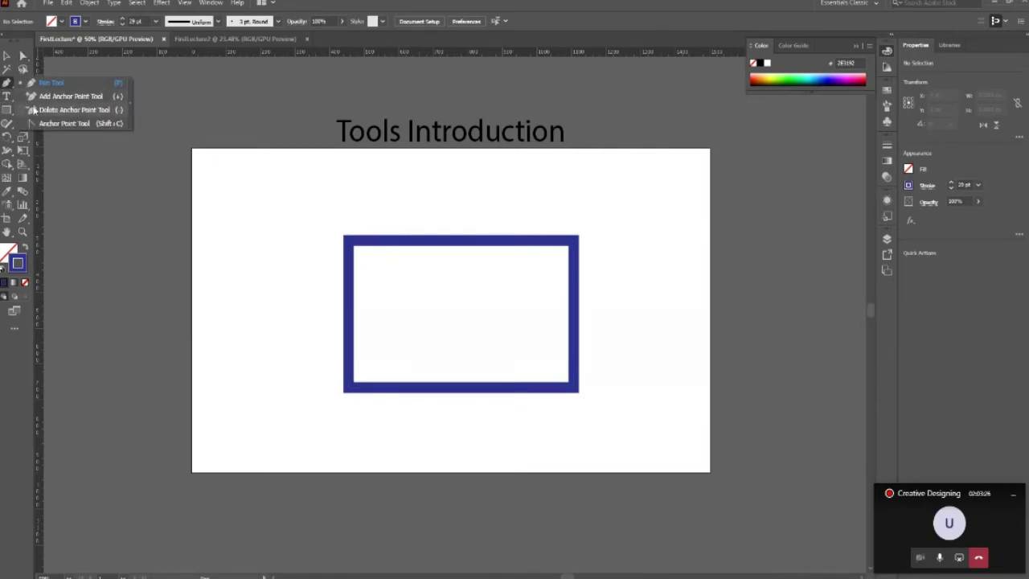
left_click(58, 98)
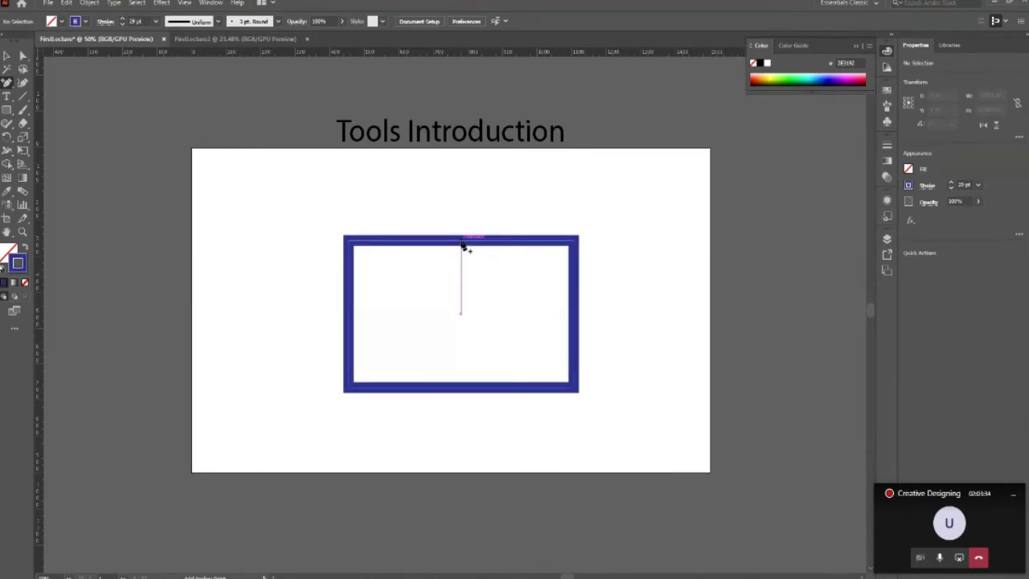
key("ctrl+=")
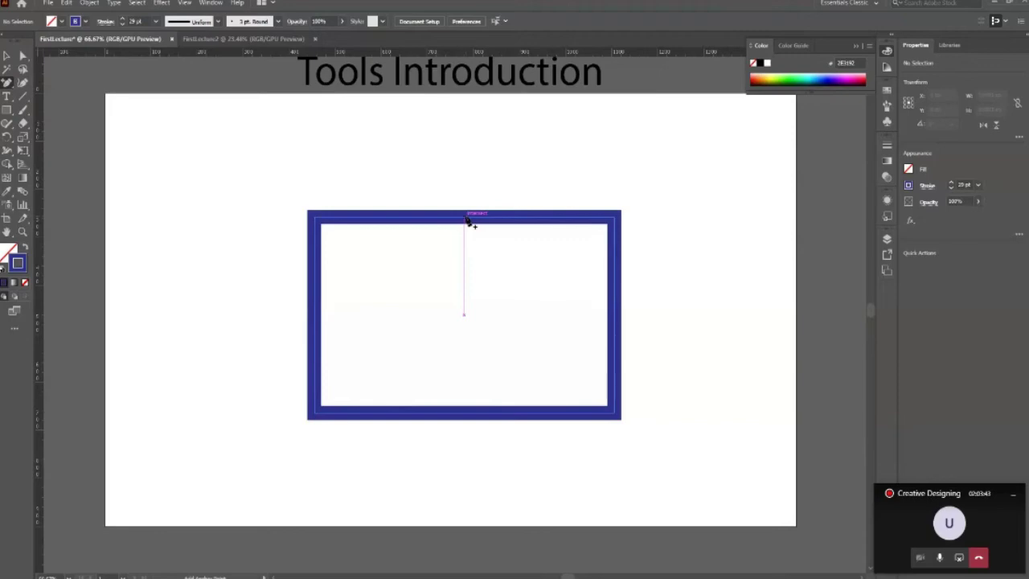
left_click(466, 217)
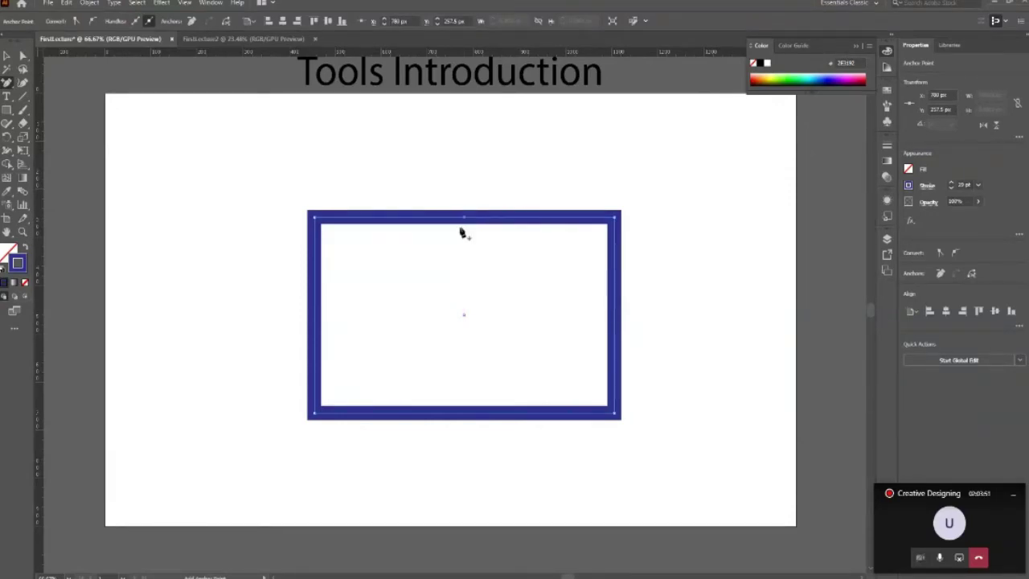
key("a")
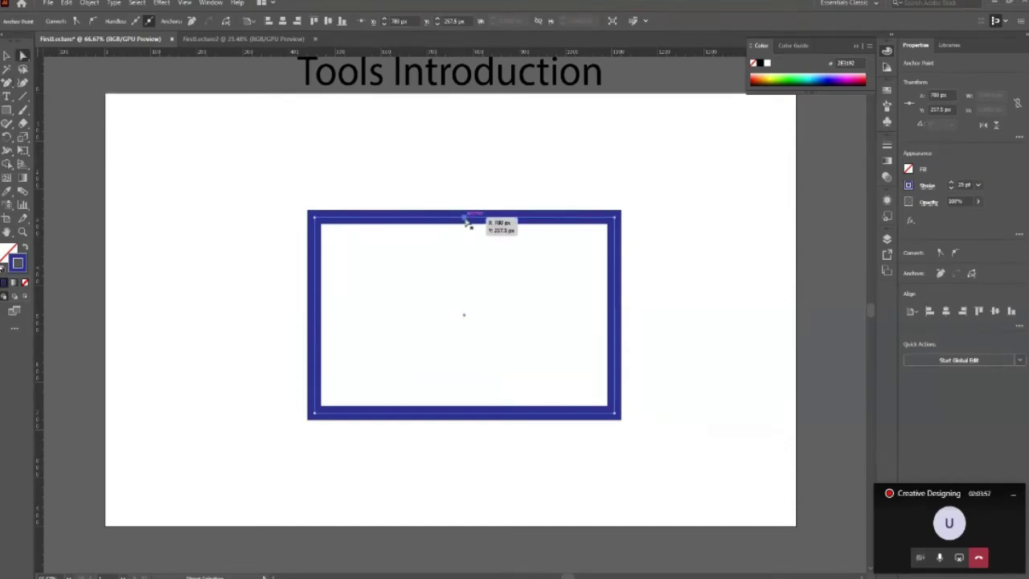
left_click_drag(466, 221, 464, 311)
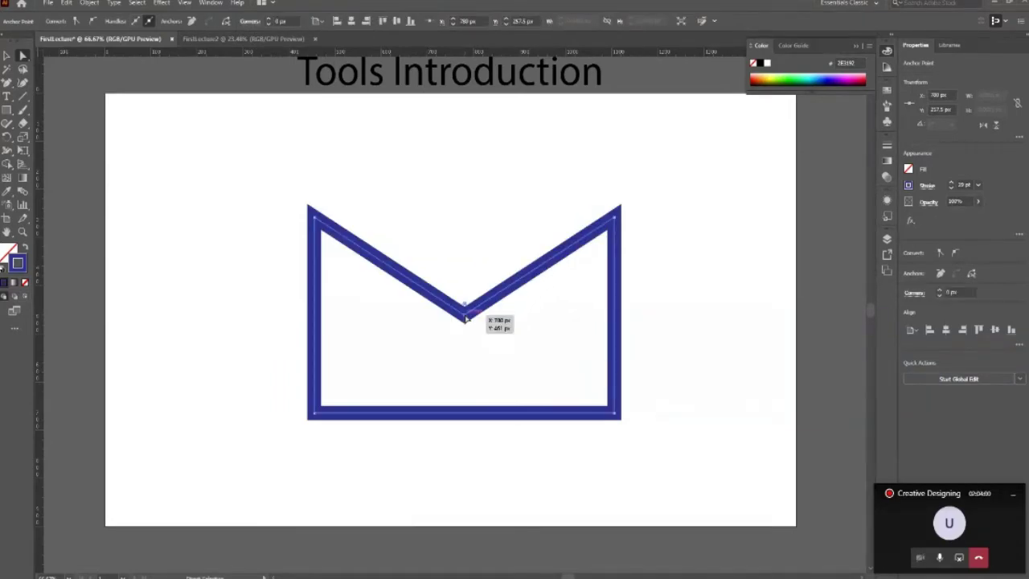
left_click(584, 384)
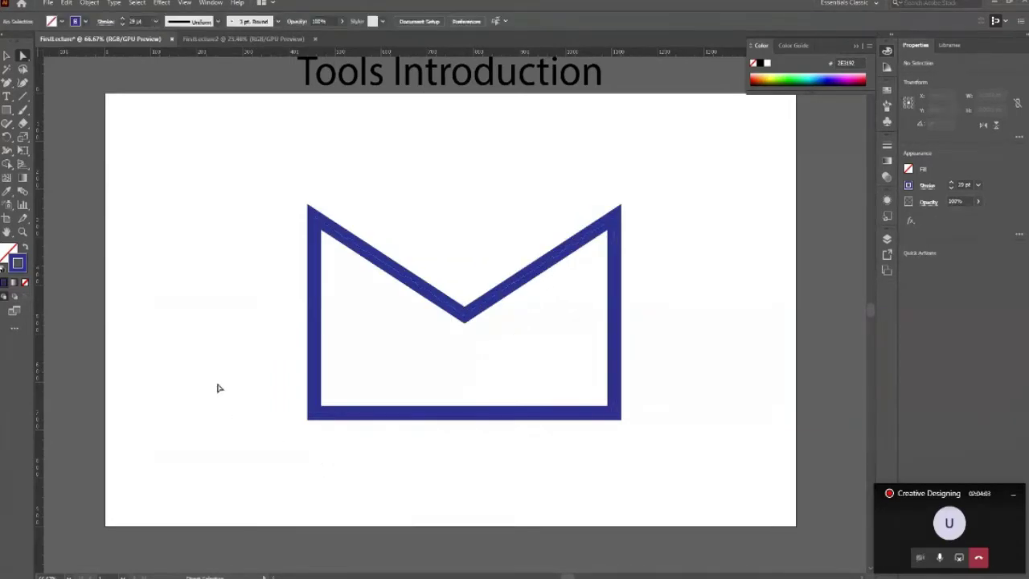
key("ctrl+z")
- Delete the extra top-edge anchor point and reselect the whole rectangle
left_click(262, 361)
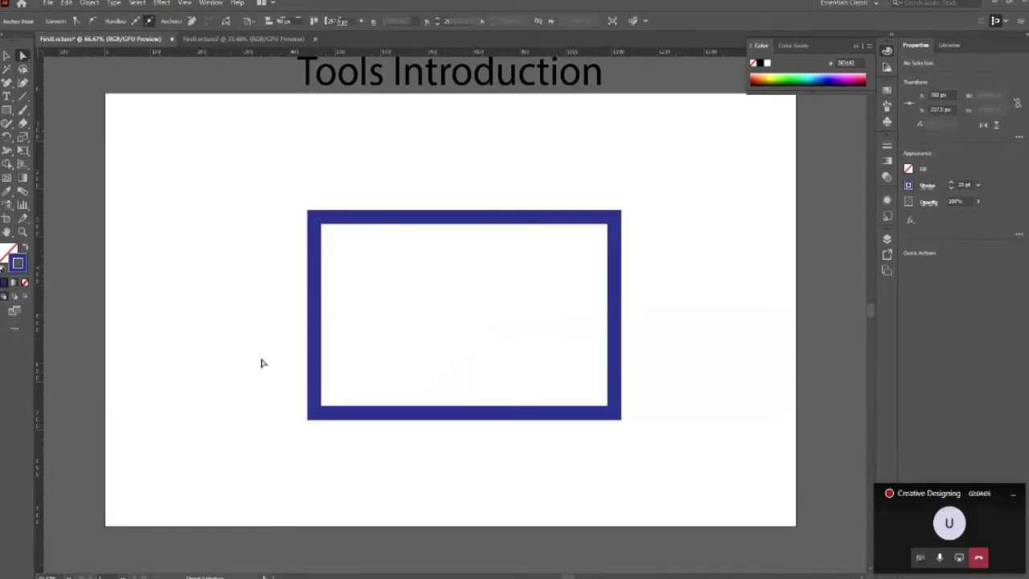
left_click(436, 221)
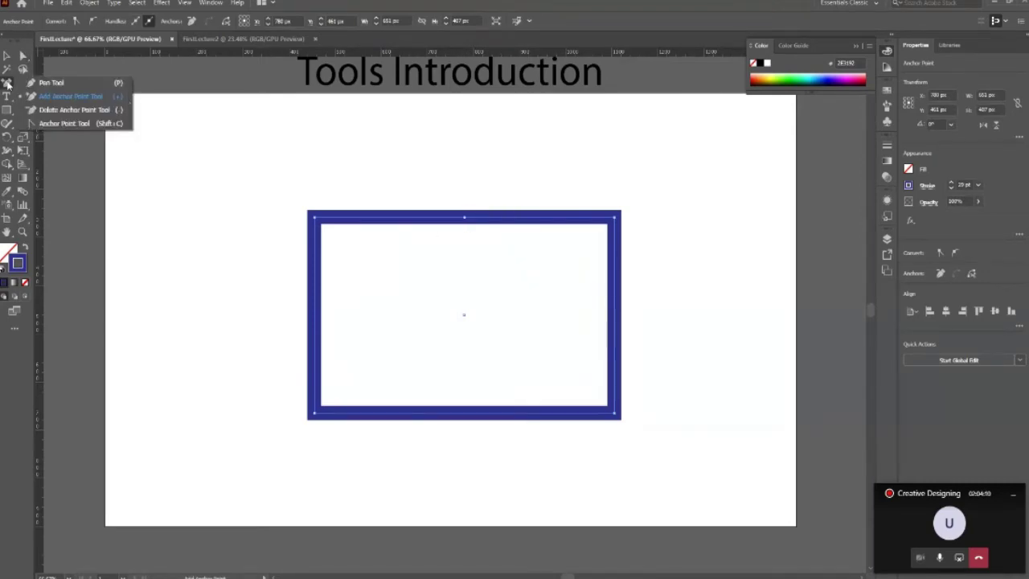
left_click(74, 109)
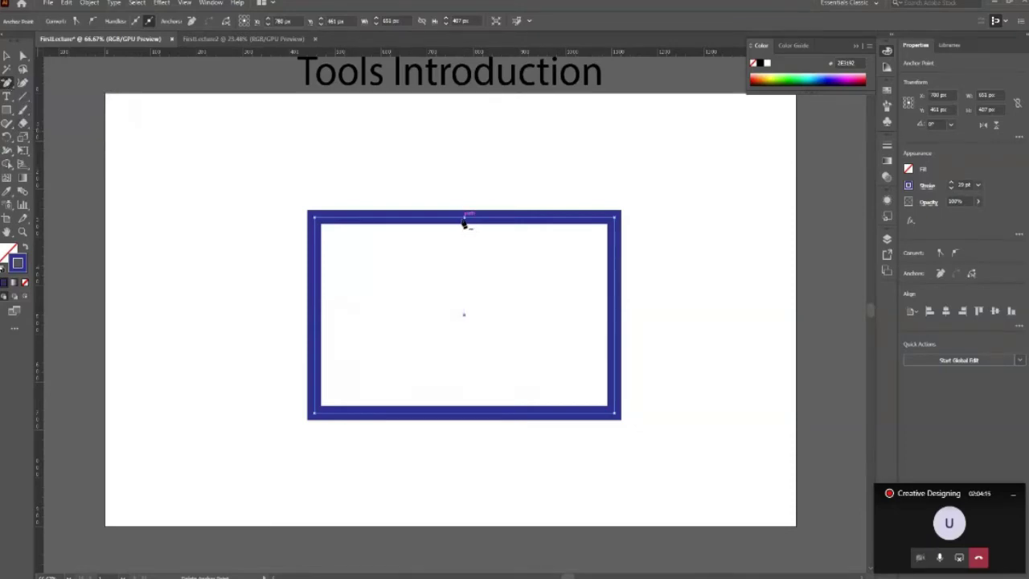
left_click(466, 218)
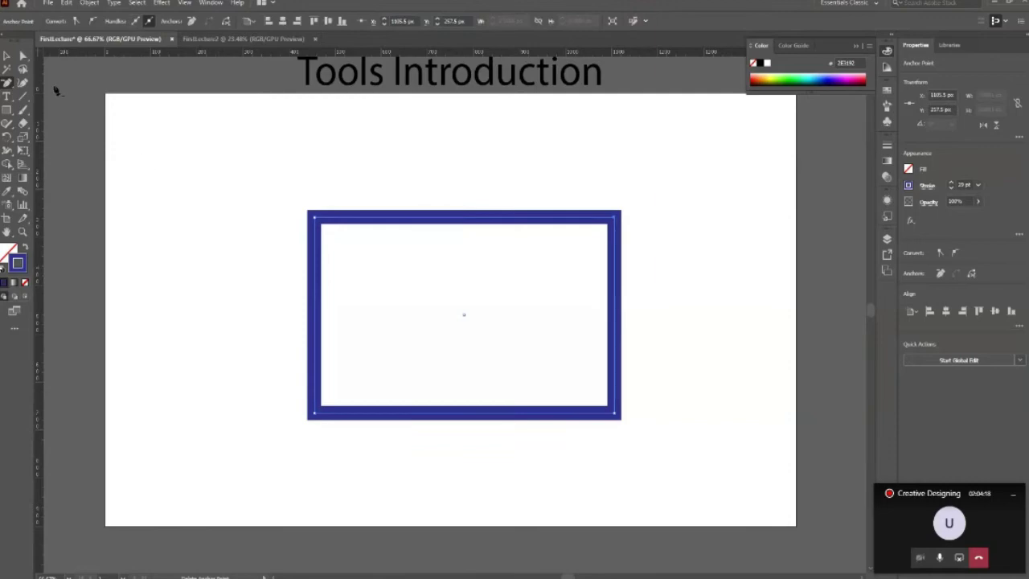
left_click(7, 57)
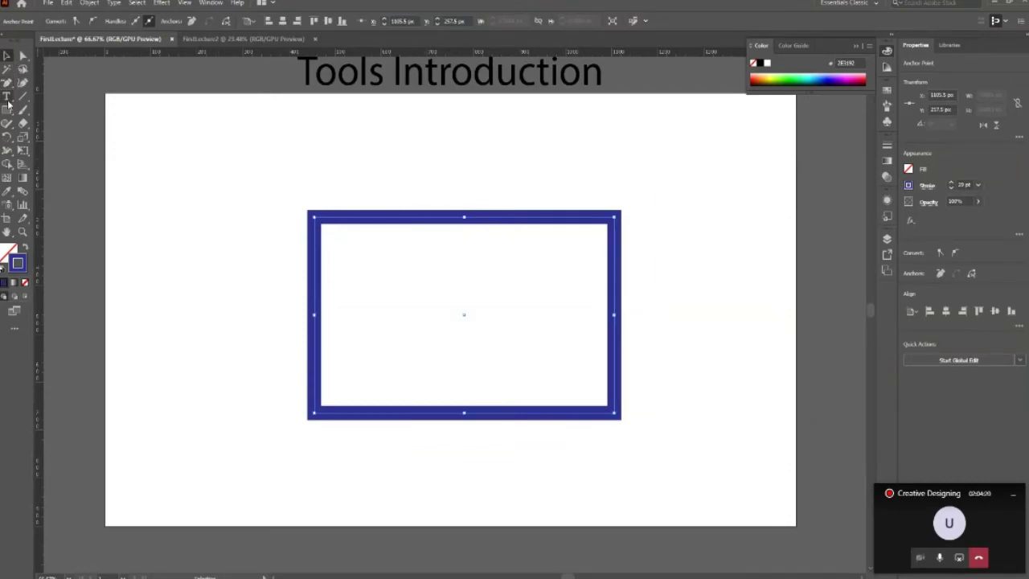
left_click(165, 185)
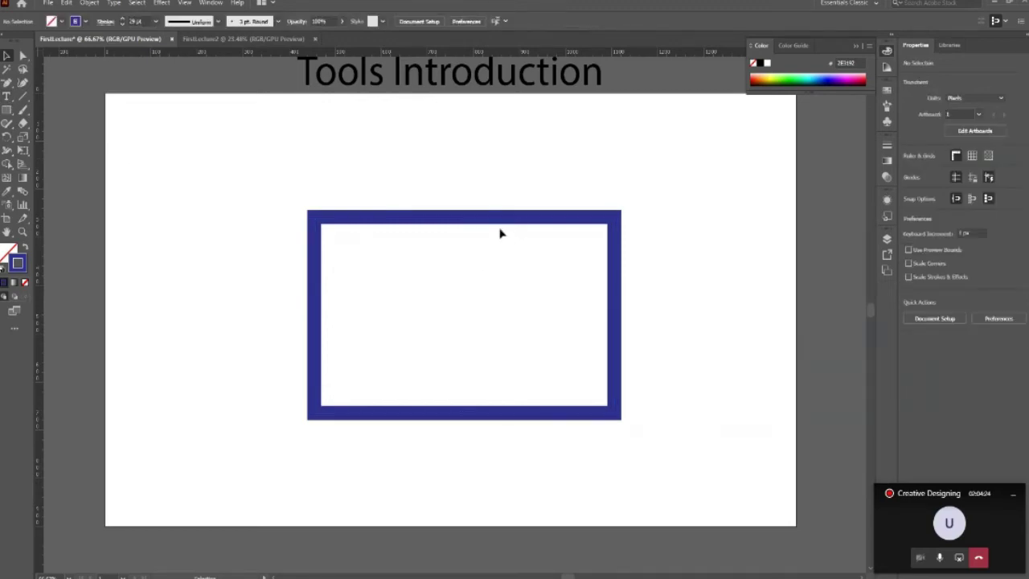
left_click(496, 219)
- Add an anchor at the left edge's midpoint, preview a V notch toward the centre, then undo
left_click(23, 56)
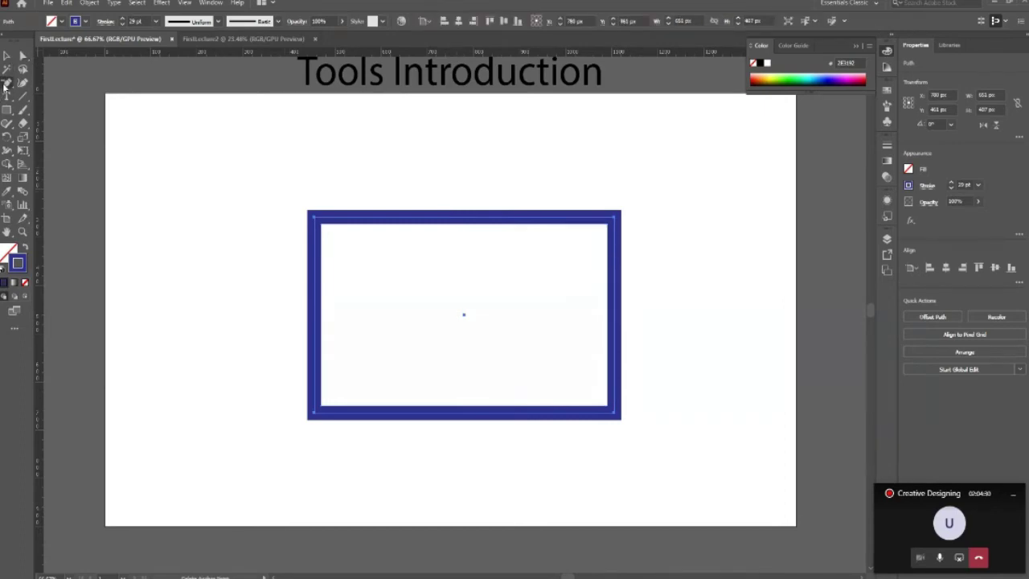
left_click(6, 84)
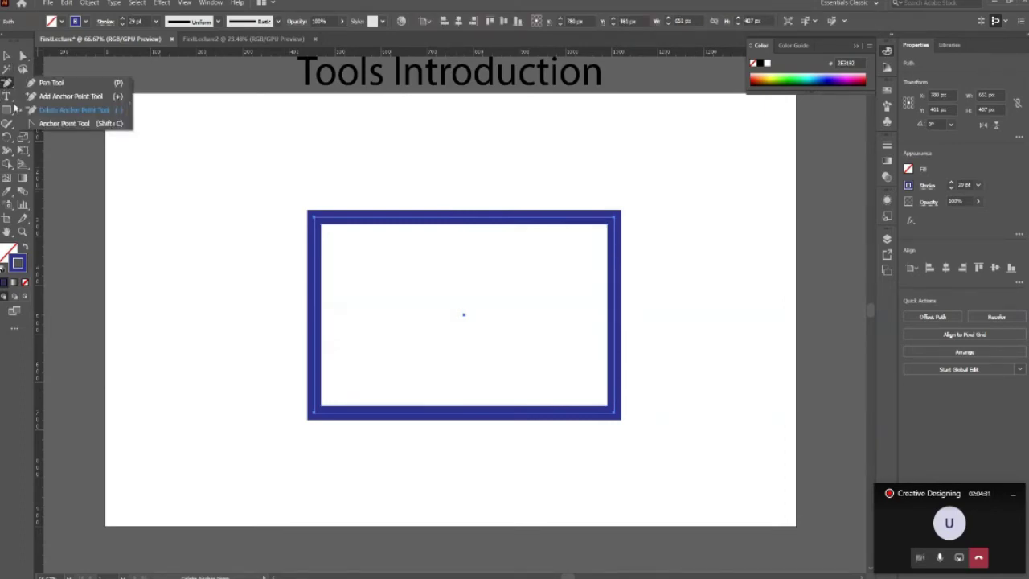
left_click(71, 96)
left_click(314, 315)
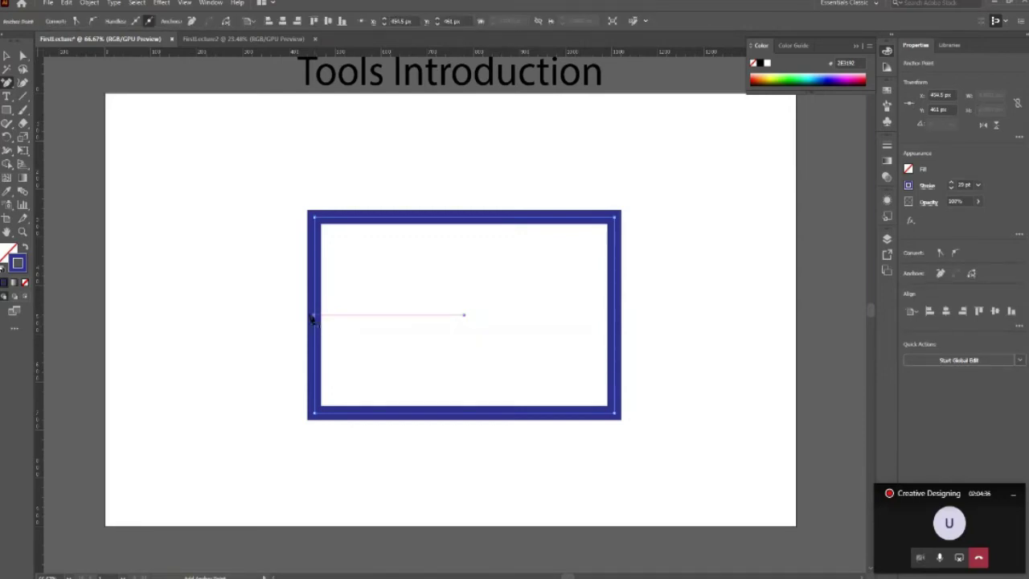
left_click(23, 56)
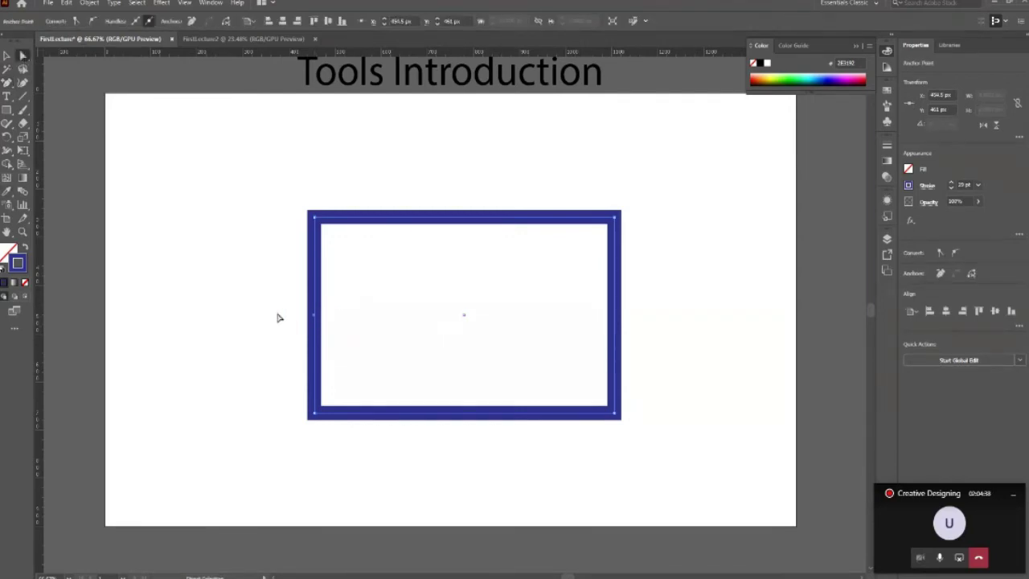
left_click_drag(317, 320, 471, 316)
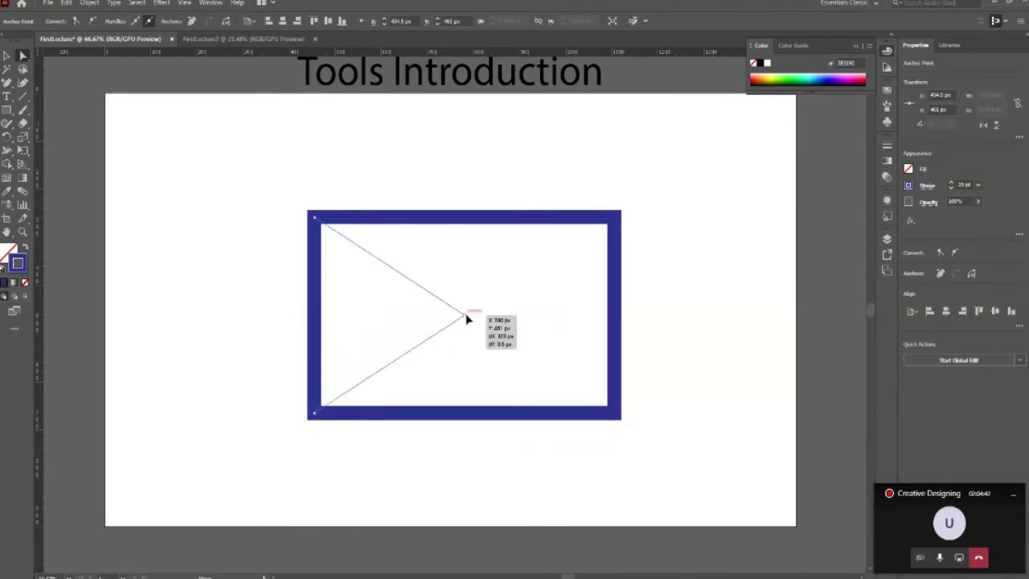
left_click(550, 390)
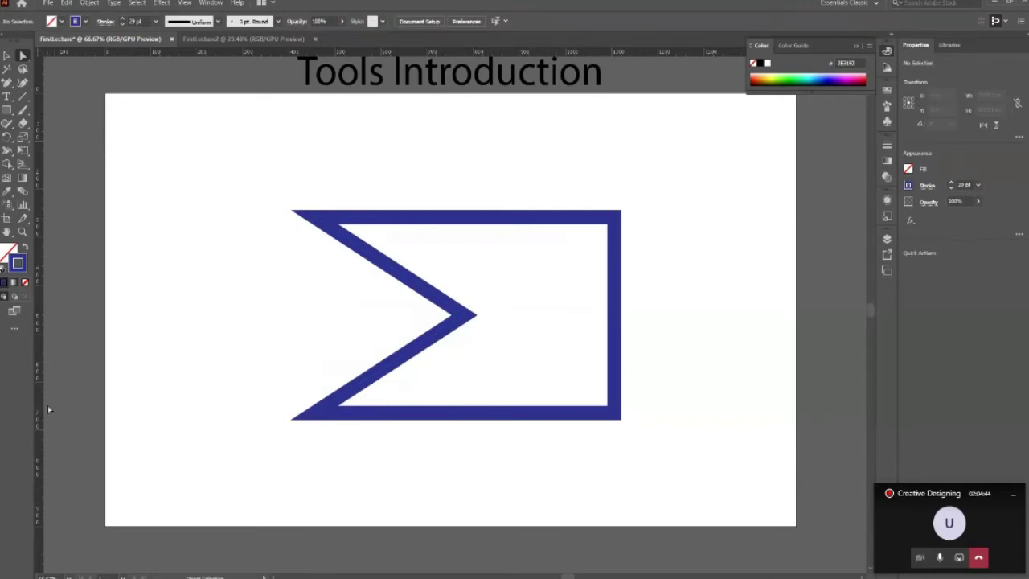
key("ctrl+z")
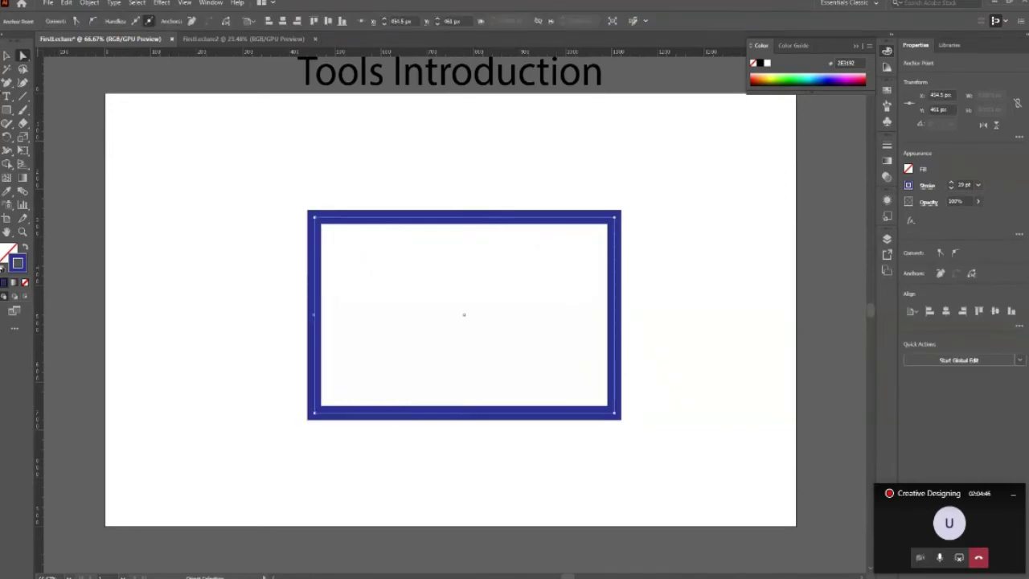
left_click(9, 82)
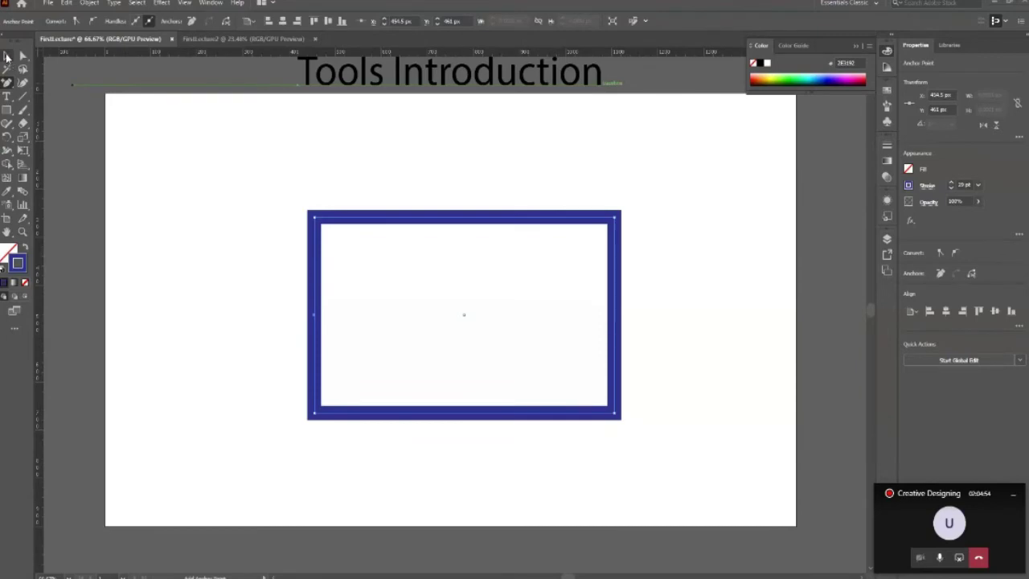
- Move the first rectangle toward the left of the artboard and close the colour panel
left_click(6, 56)
left_click(100, 127)
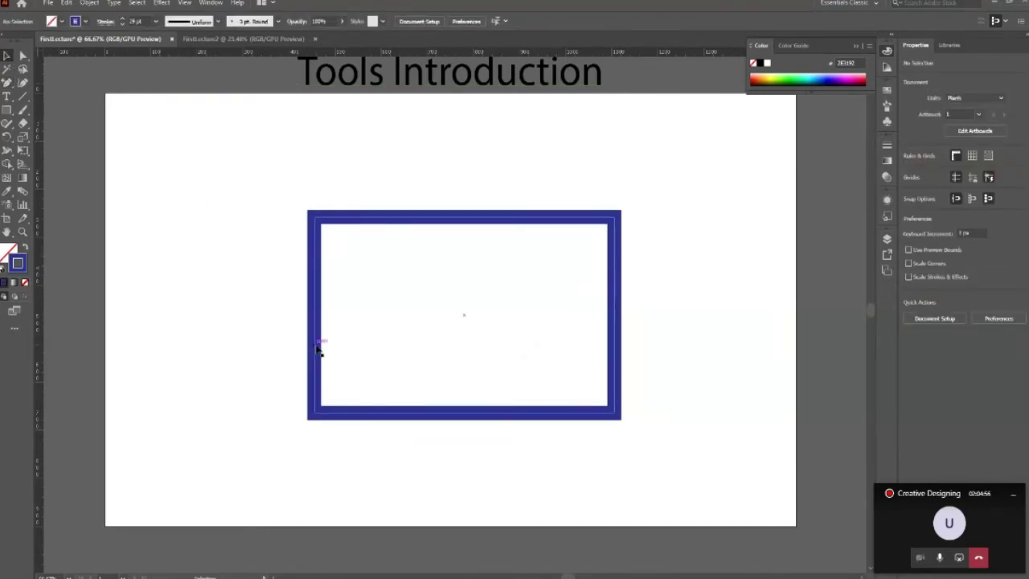
left_click_drag(317, 350, 147, 334)
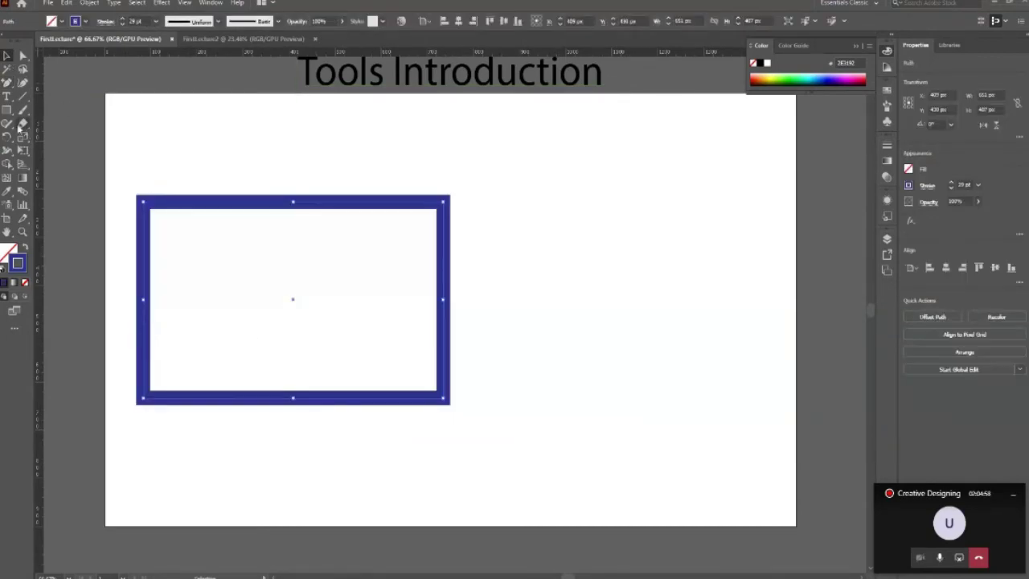
left_click_drag(6, 111, 32, 140)
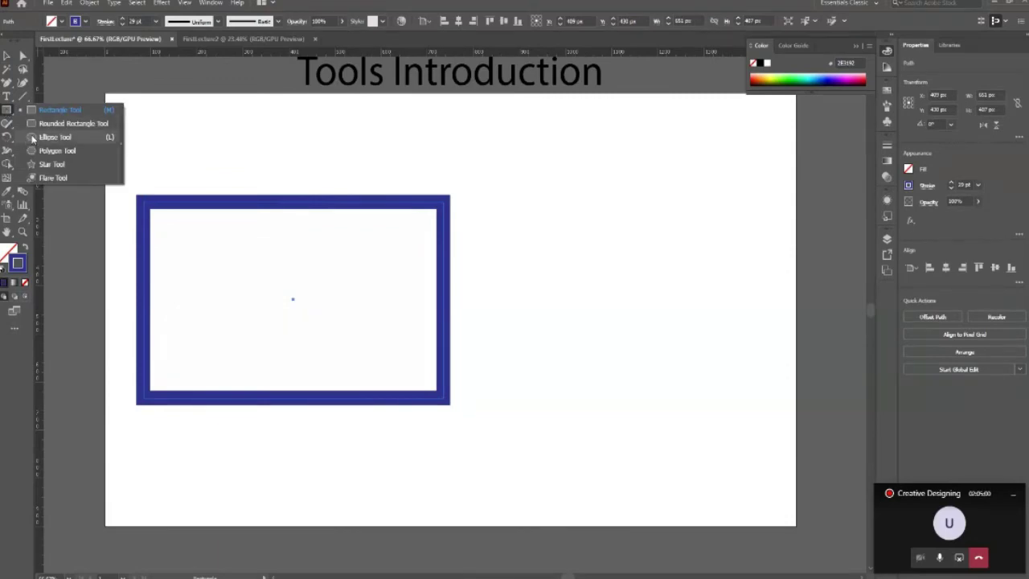
left_click(32, 137)
key("v")
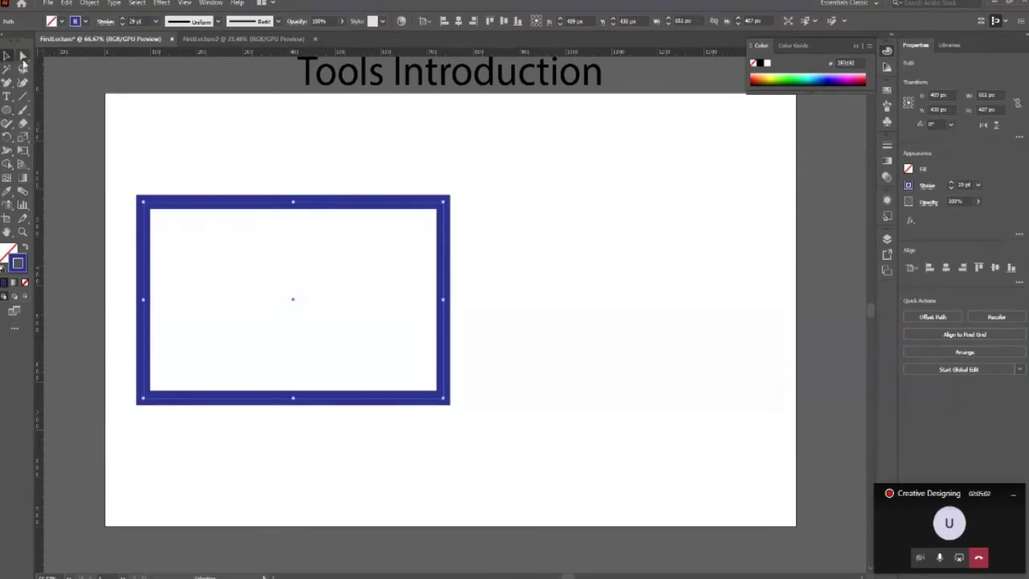
left_click(255, 168)
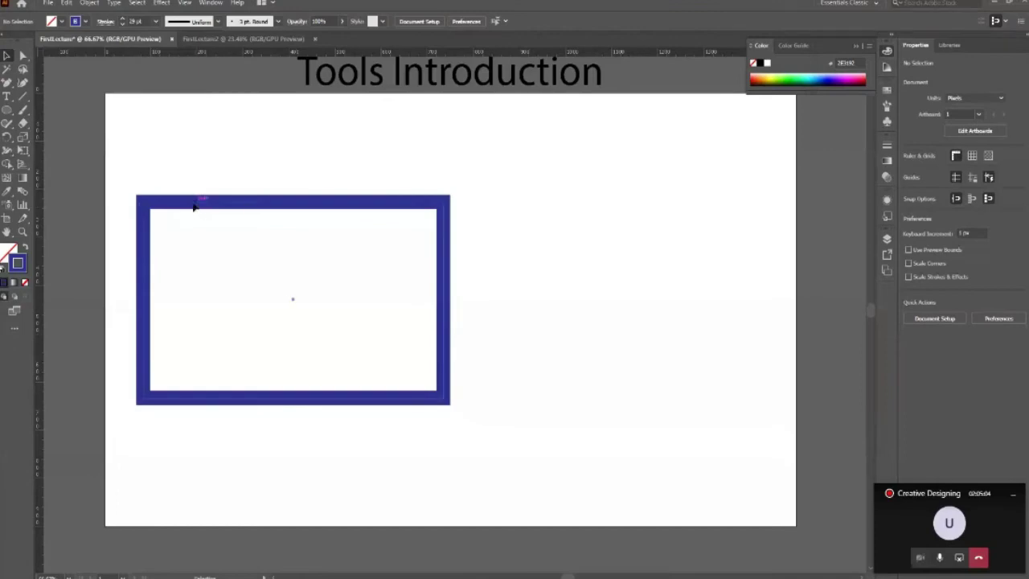
left_click_drag(195, 206, 174, 198)
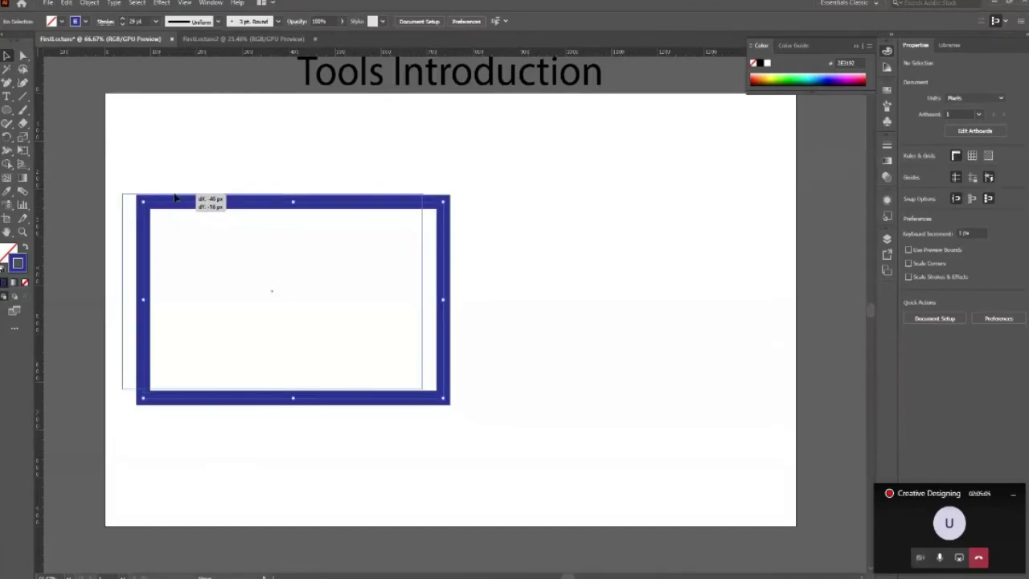
left_click(857, 46)
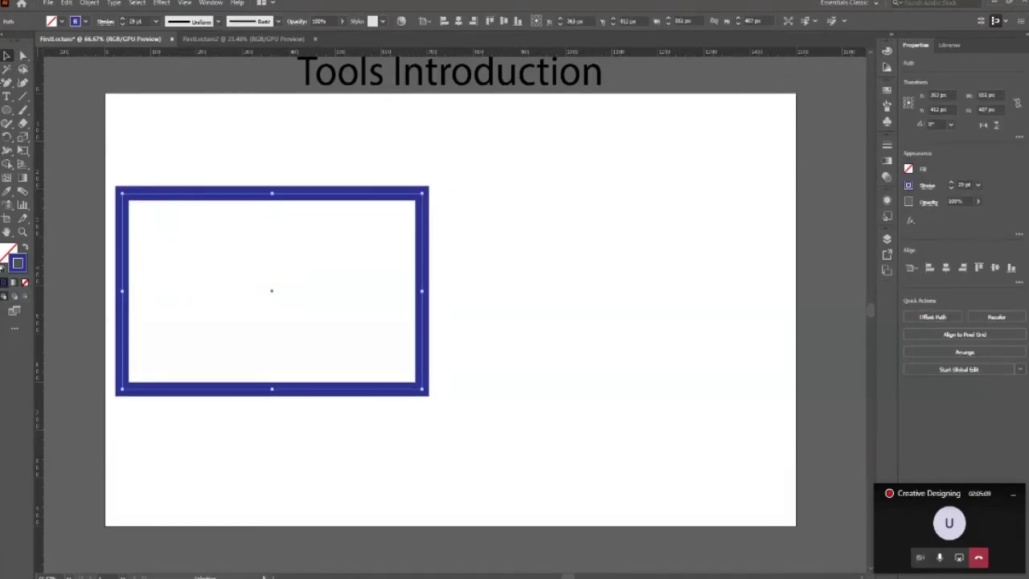
left_click(6, 110)
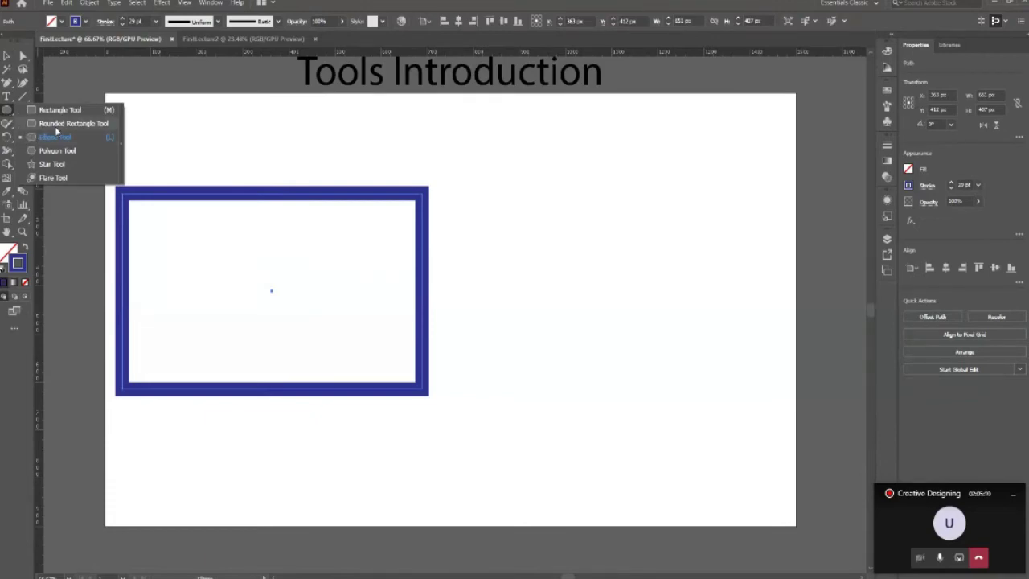
- Draw a rounded rectangle right of the first, keeping its corner radius at 12
left_click(56, 124)
mouse_move(434, 194)
left_mouse_down()
mouse_move(486, 277)
mouse_move(770, 395)
left_mouse_up()
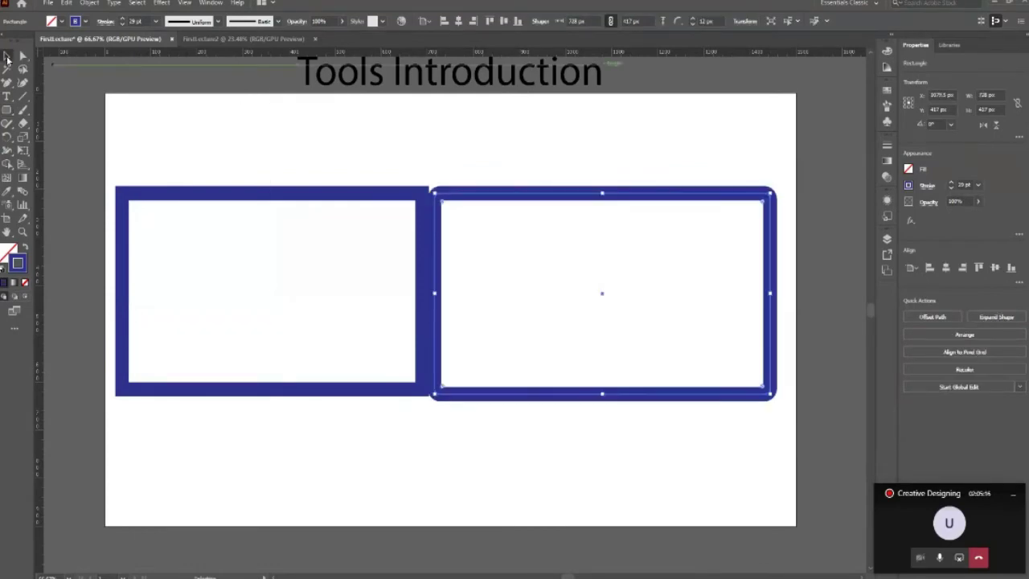
key("shift+Right")
key("shift+Right")
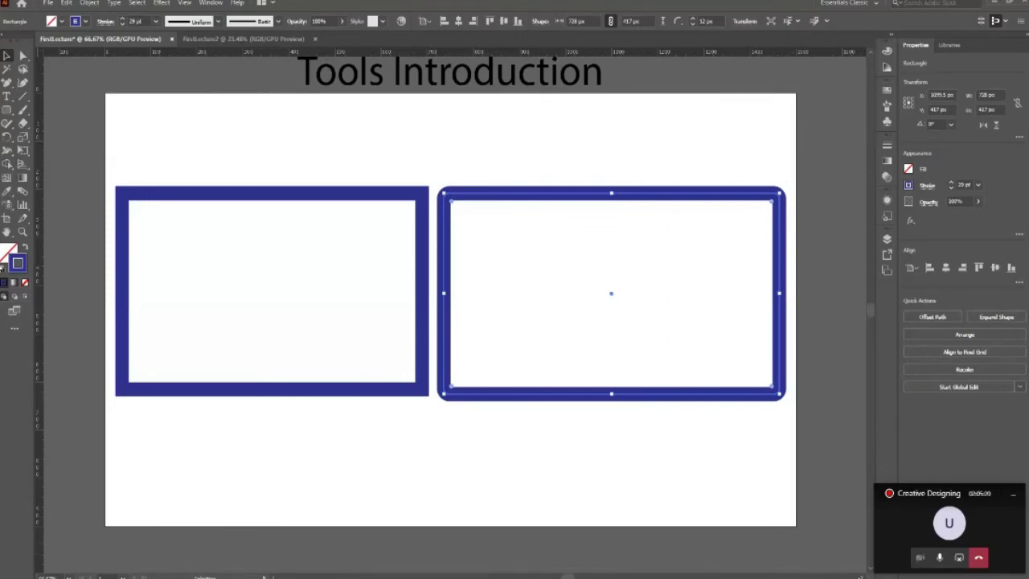
scroll(858, 575, "right", 2)
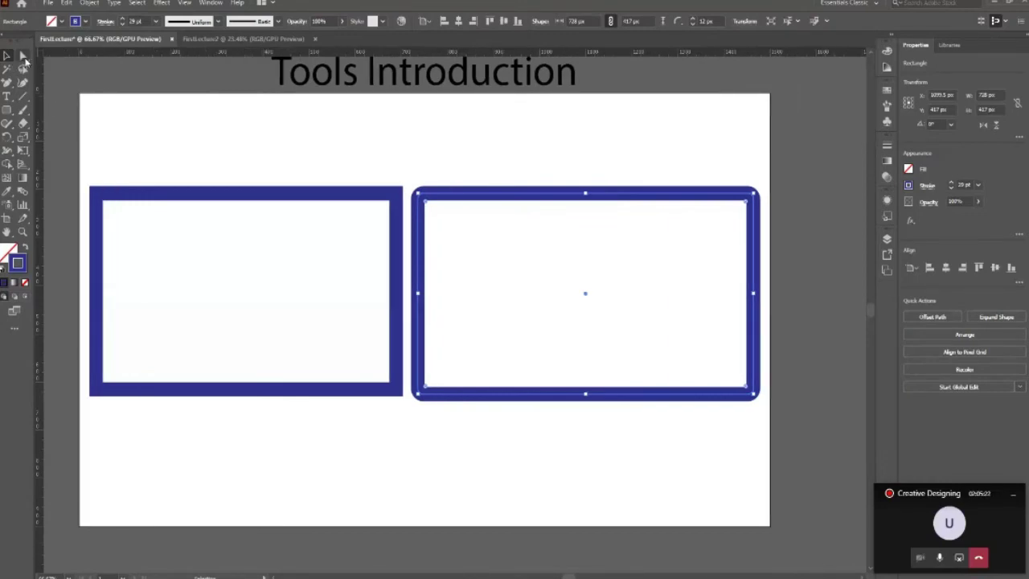
left_click(23, 55)
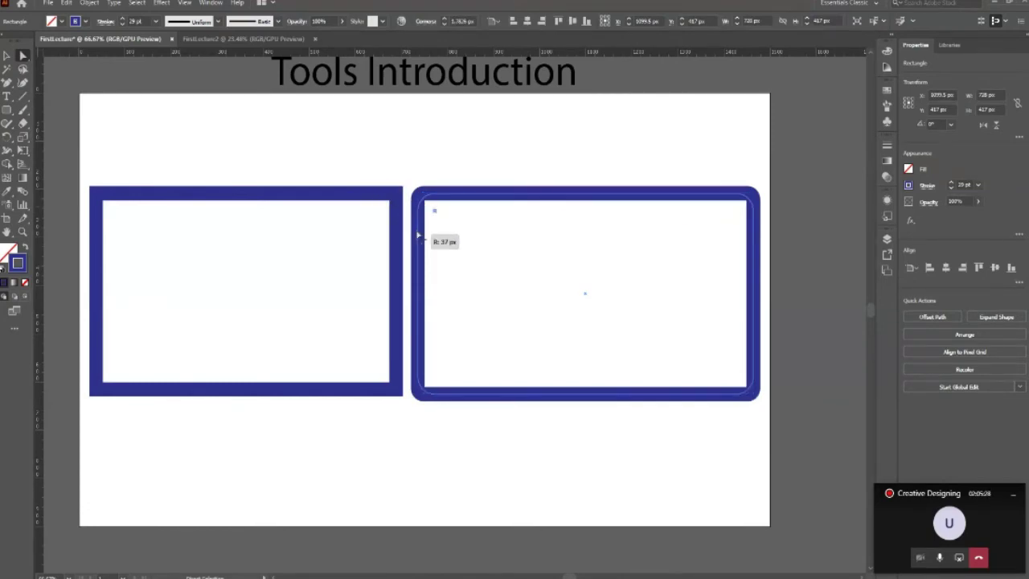
mouse_move(431, 209)
left_mouse_down()
mouse_move(438, 254)
mouse_move(480, 260)
left_mouse_up()
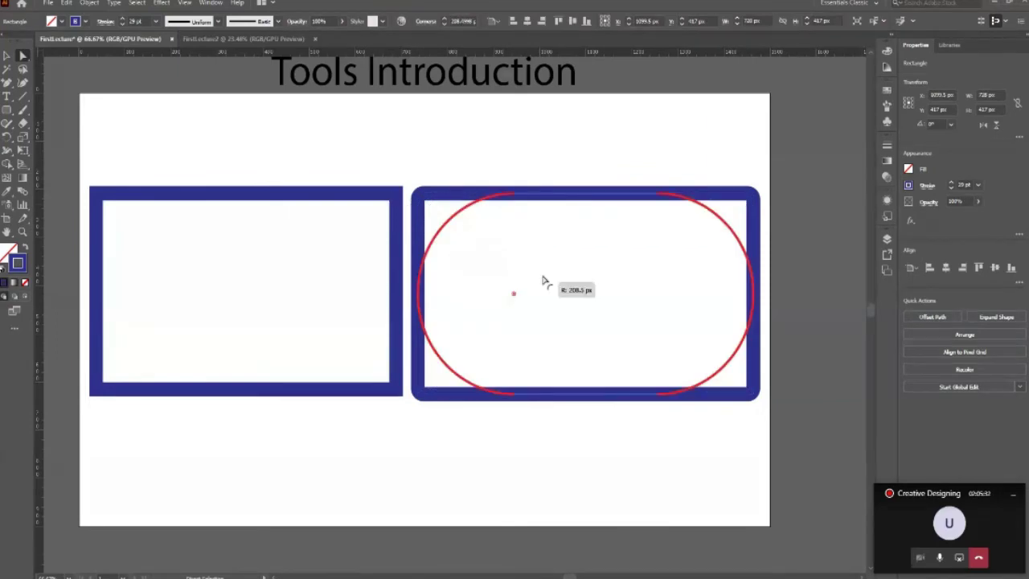
left_click_drag(481, 260, 500, 279)
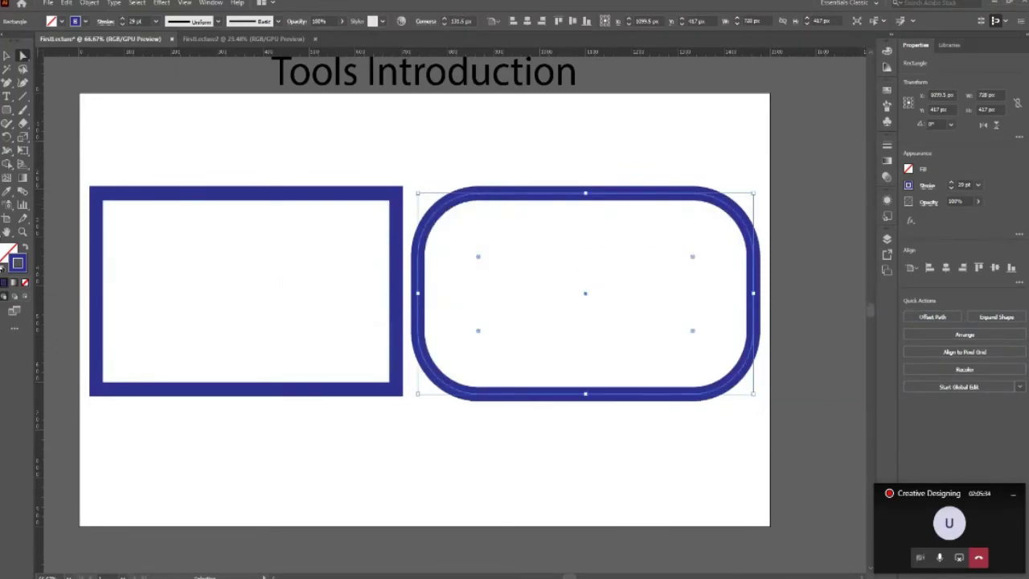
key("ctrl+z")
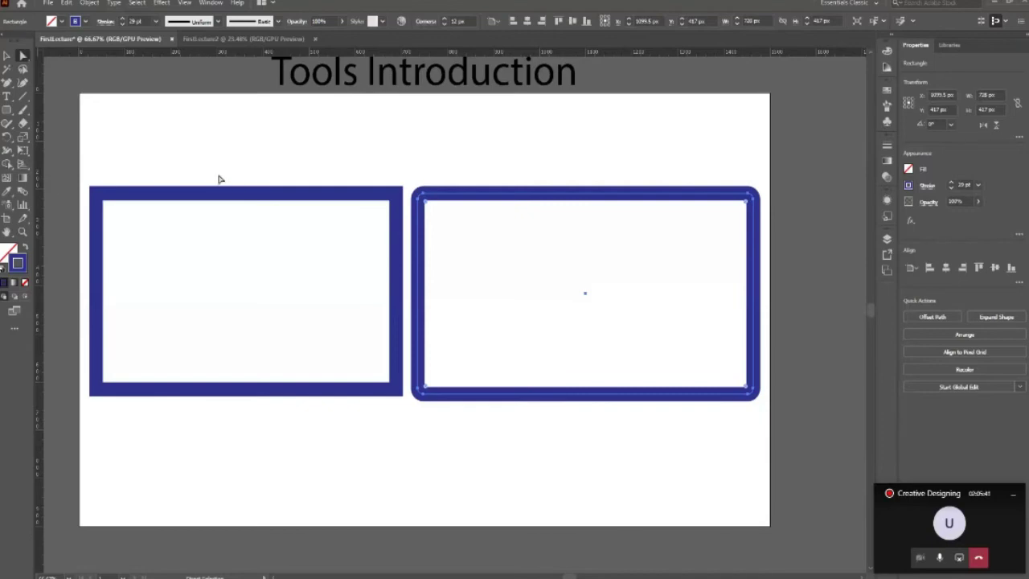
- Draw a circle inside the left rectangle after discarding several misplaced attempts
left_click(184, 161)
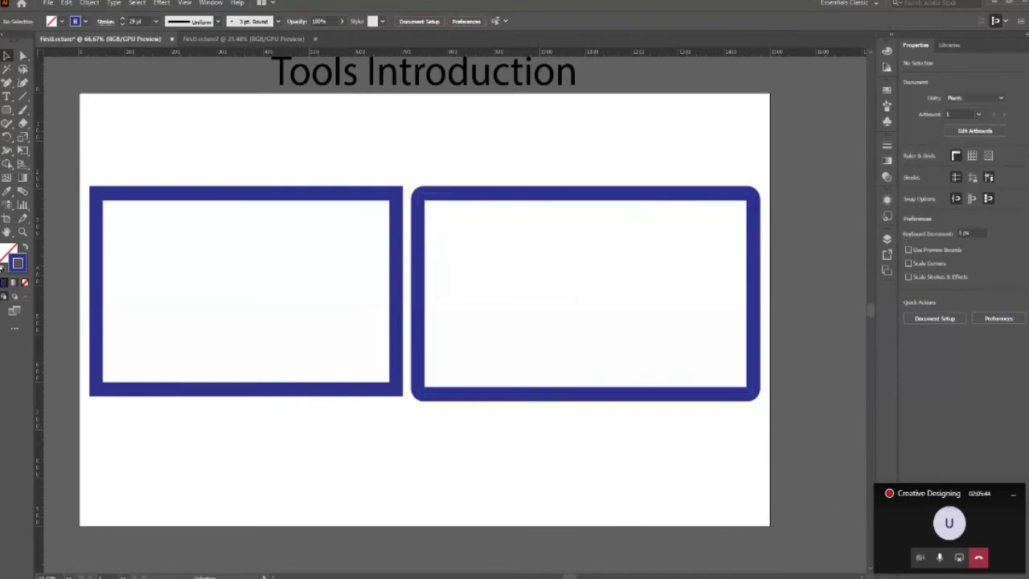
left_click_drag(7, 110, 75, 140)
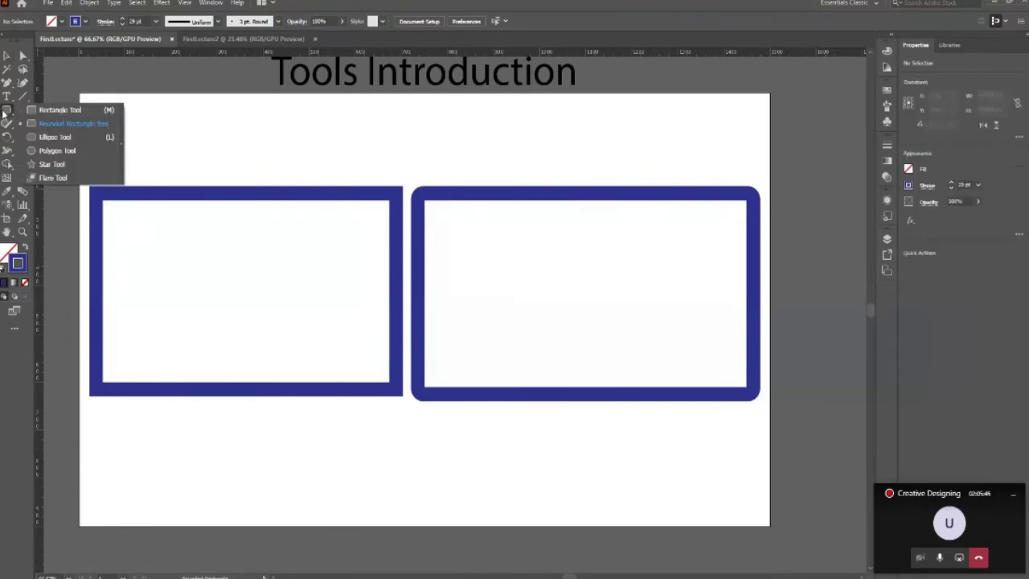
left_click(75, 140)
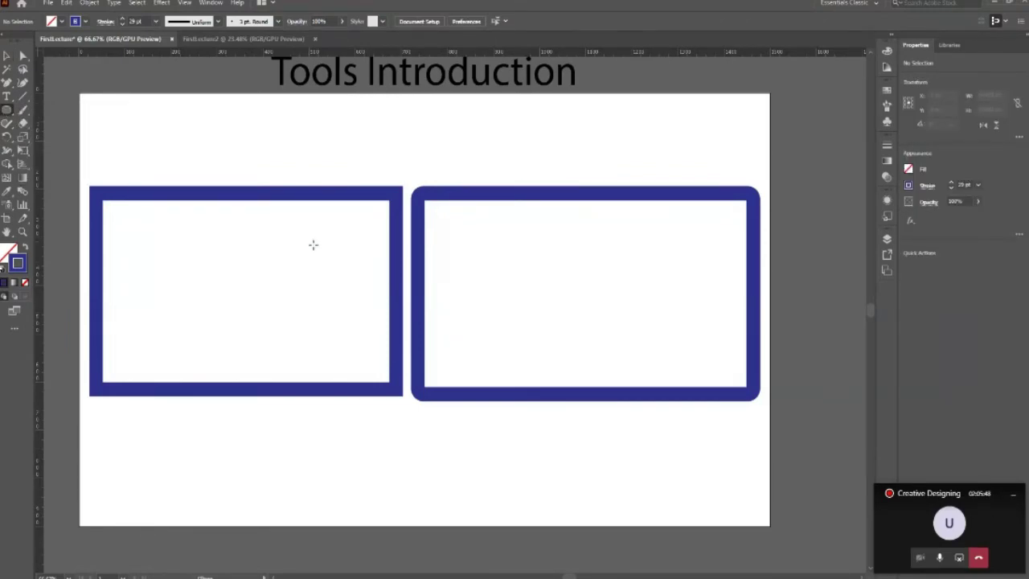
left_click_drag(317, 238, 556, 498)
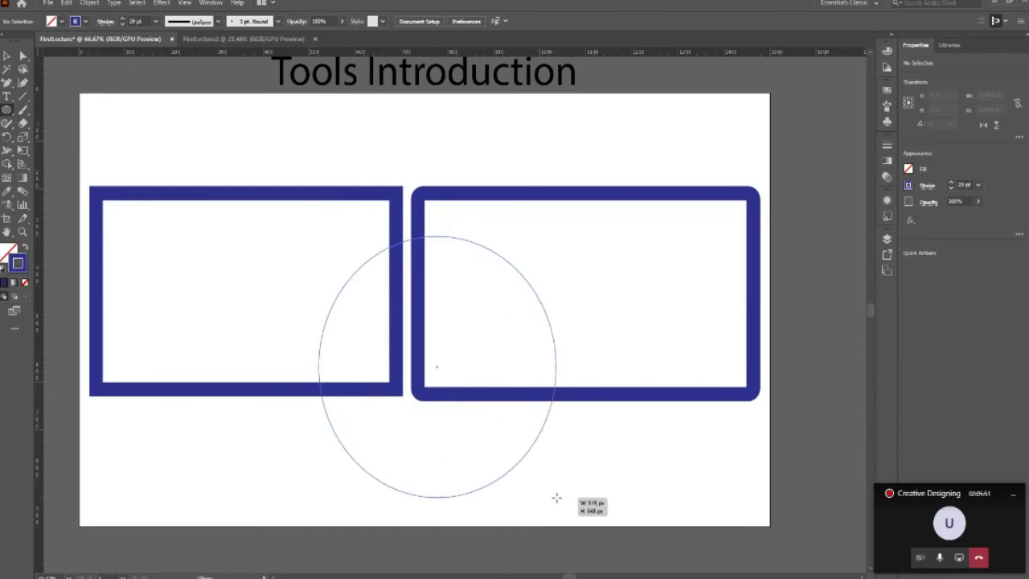
left_click_drag(556, 499, 558, 493)
key("ctrl+z")
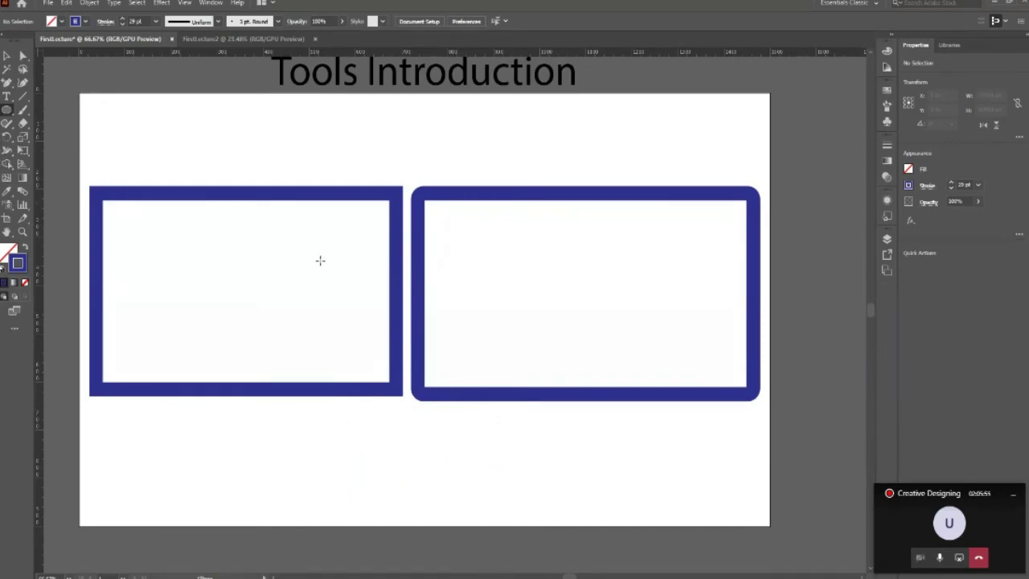
left_click_drag(335, 246, 564, 506)
key("ctrl+z")
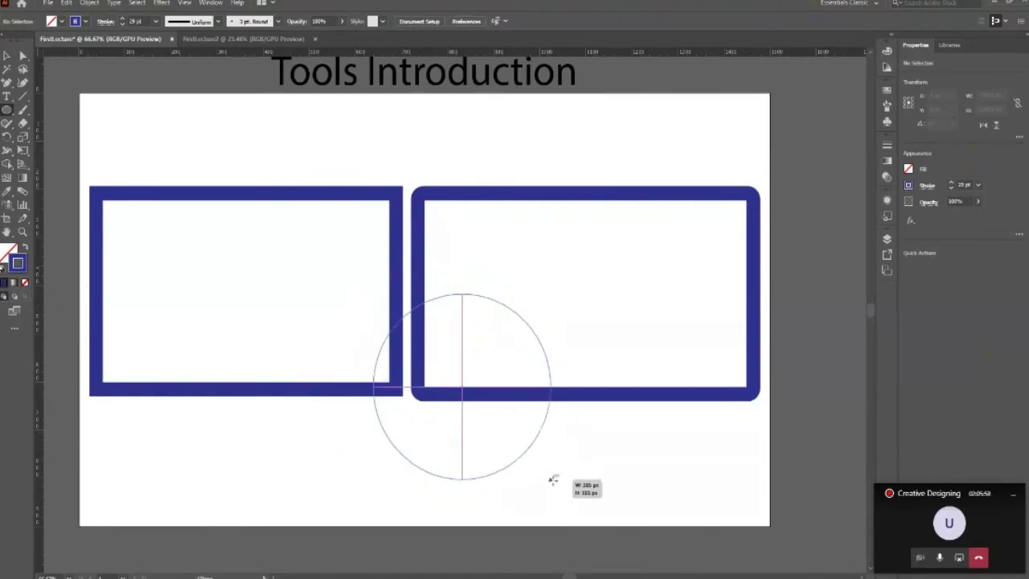
left_click_drag(373, 291, 563, 487)
key("ctrl+z")
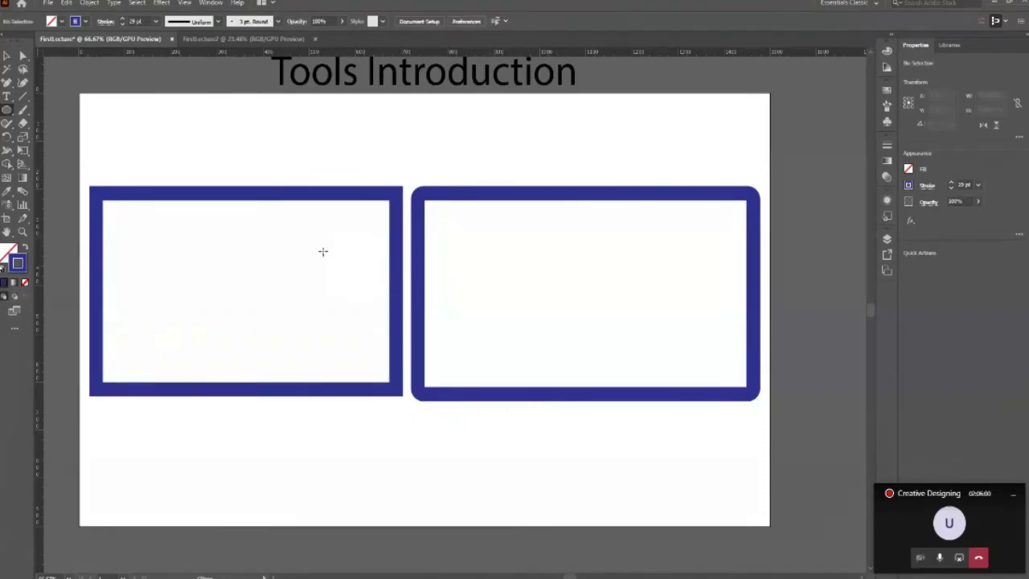
left_click_drag(294, 278, 375, 363)
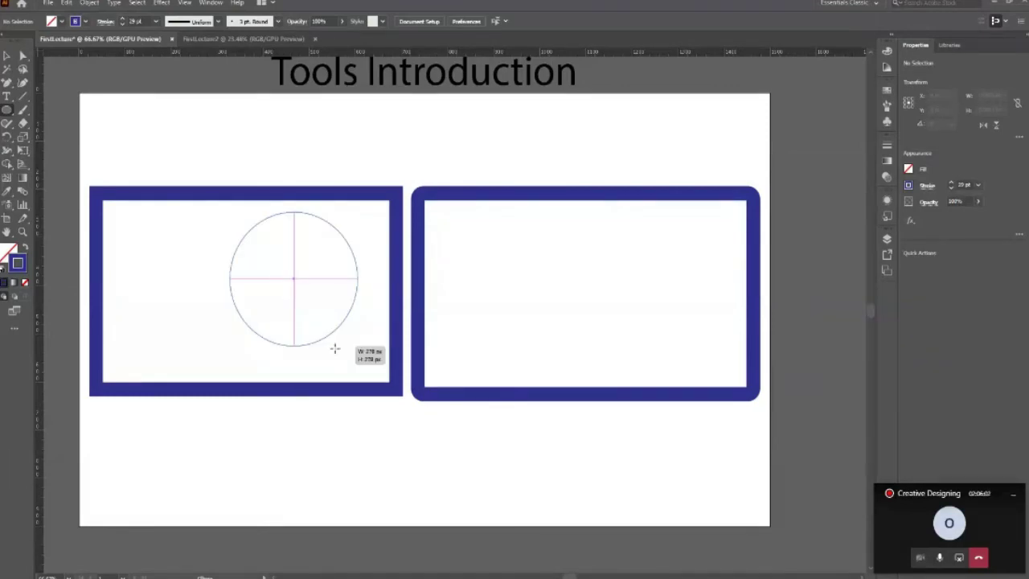
- Move the circle into the right rectangle, give it a red outline, and centre it
left_click(6, 54)
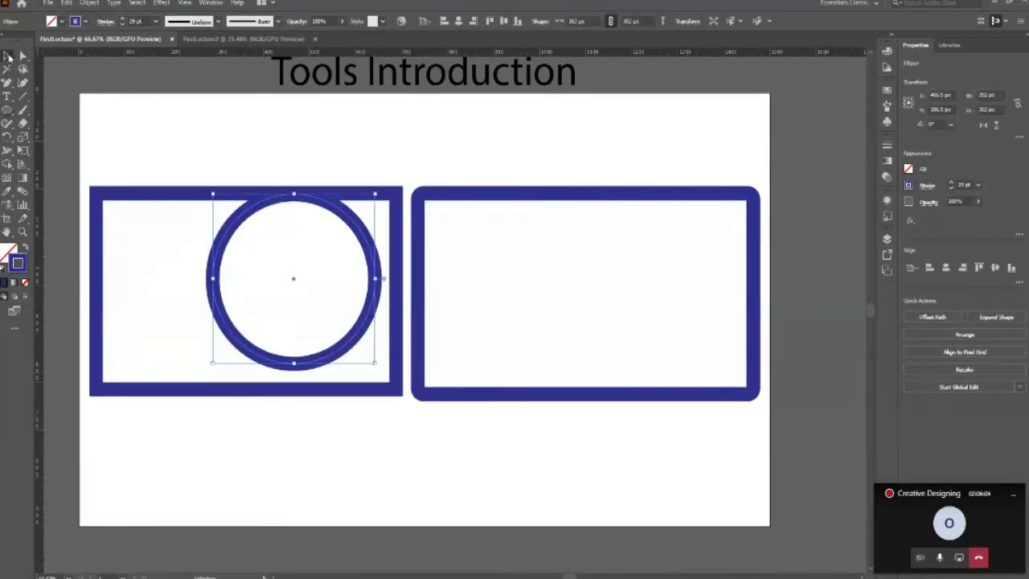
left_click_drag(293, 283, 274, 298)
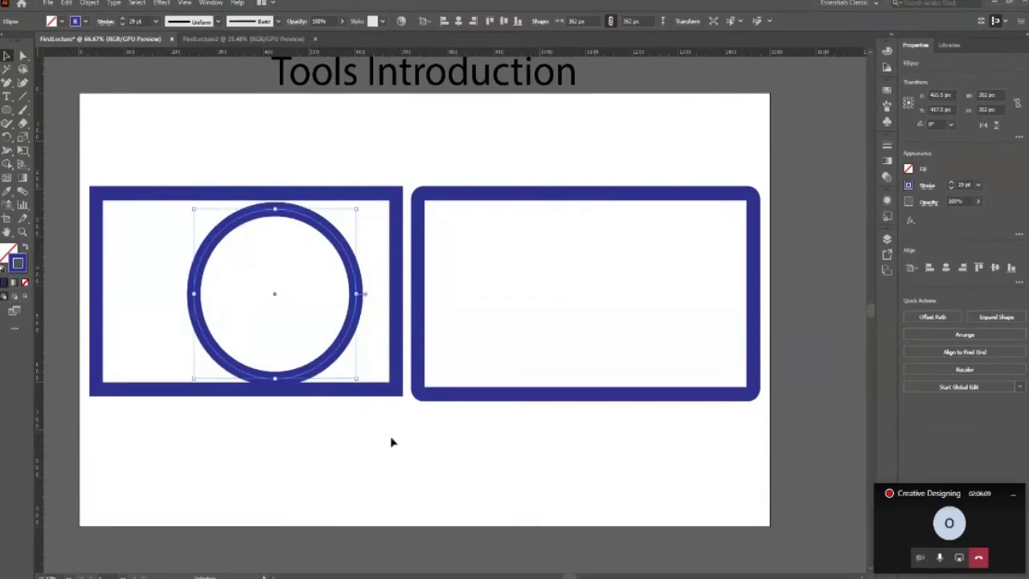
left_click_drag(312, 372, 616, 378)
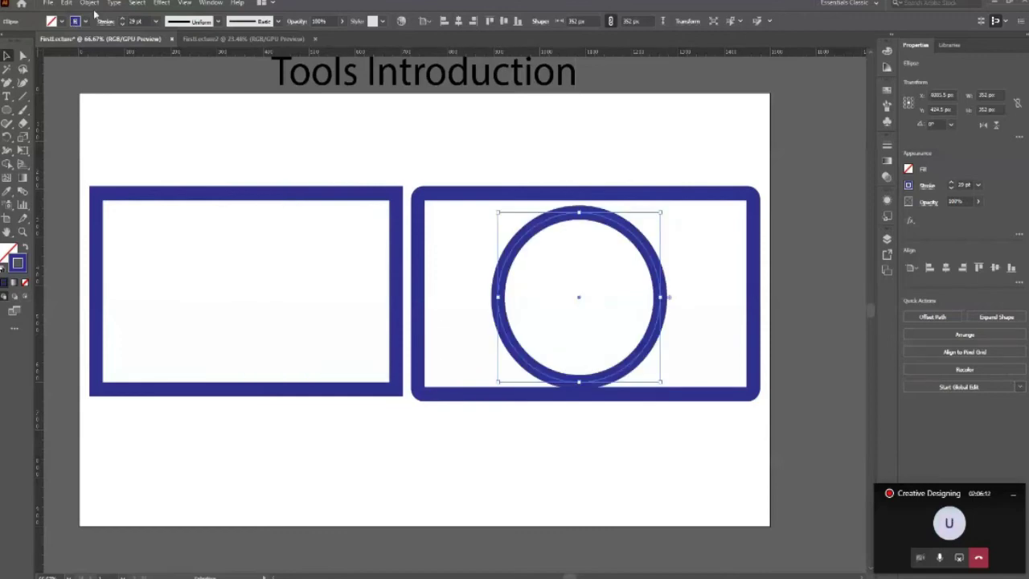
left_click(85, 21)
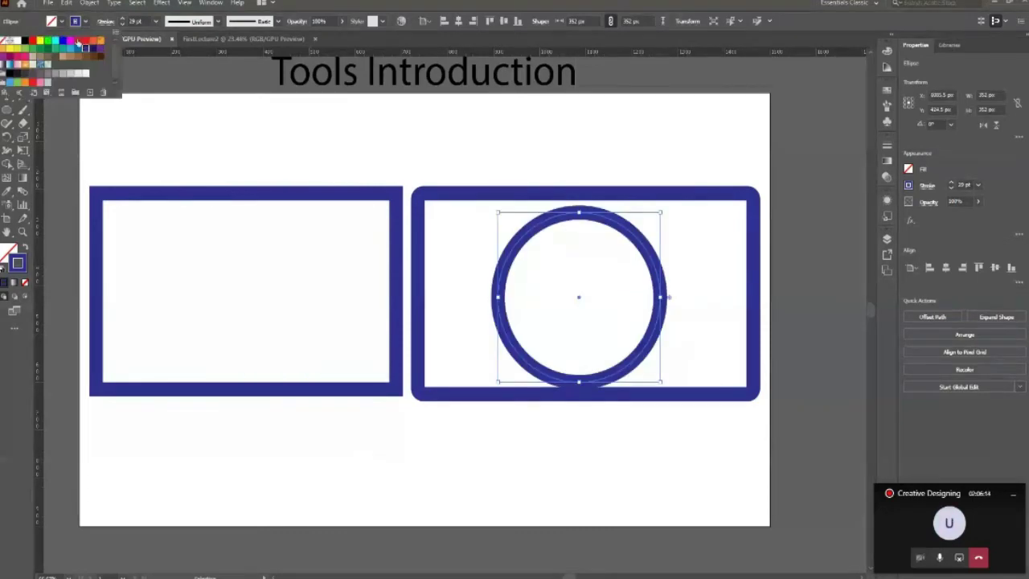
left_click(78, 41)
left_click(336, 209)
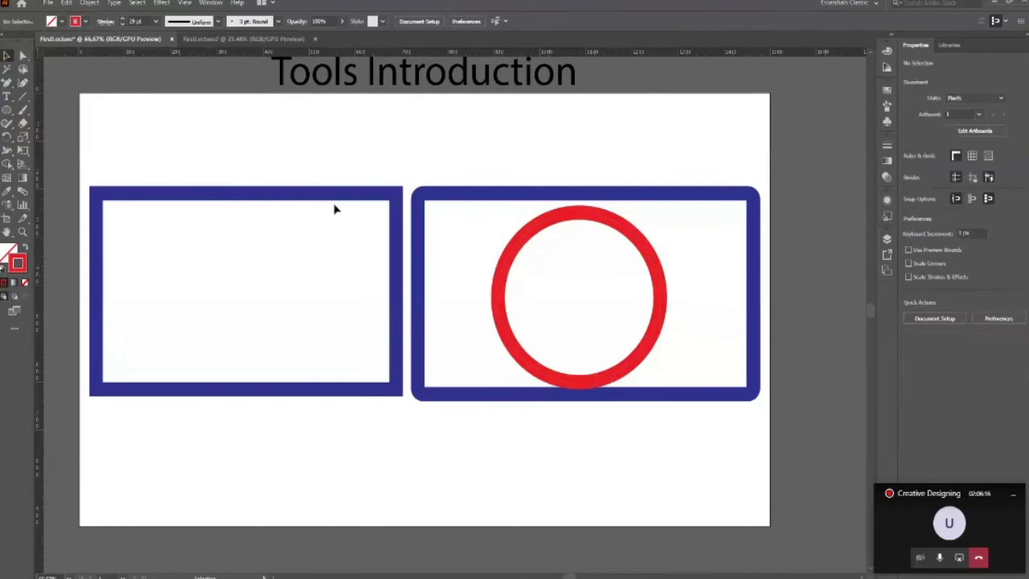
left_click(649, 347)
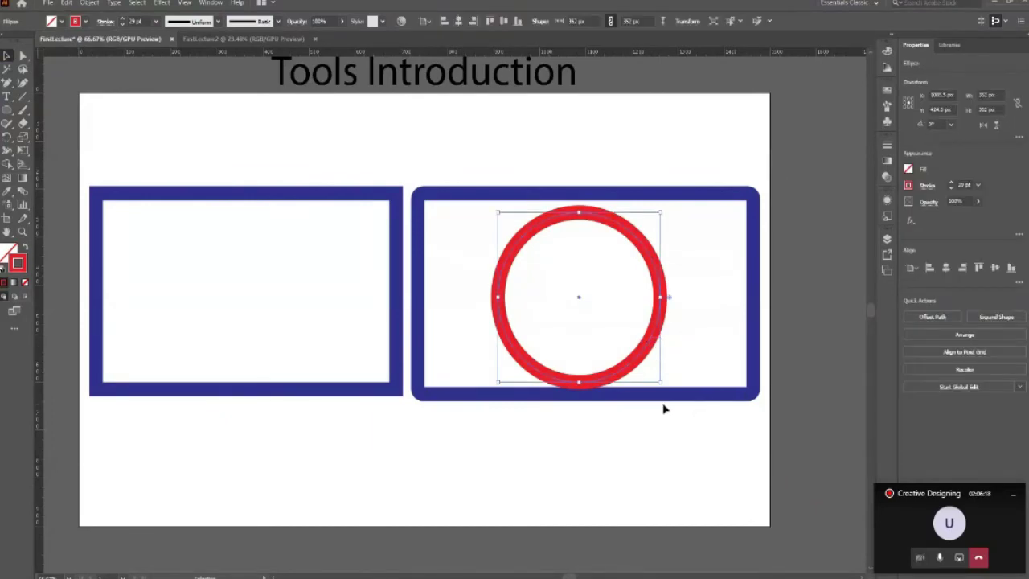
key("Right")
key("shift+Up")
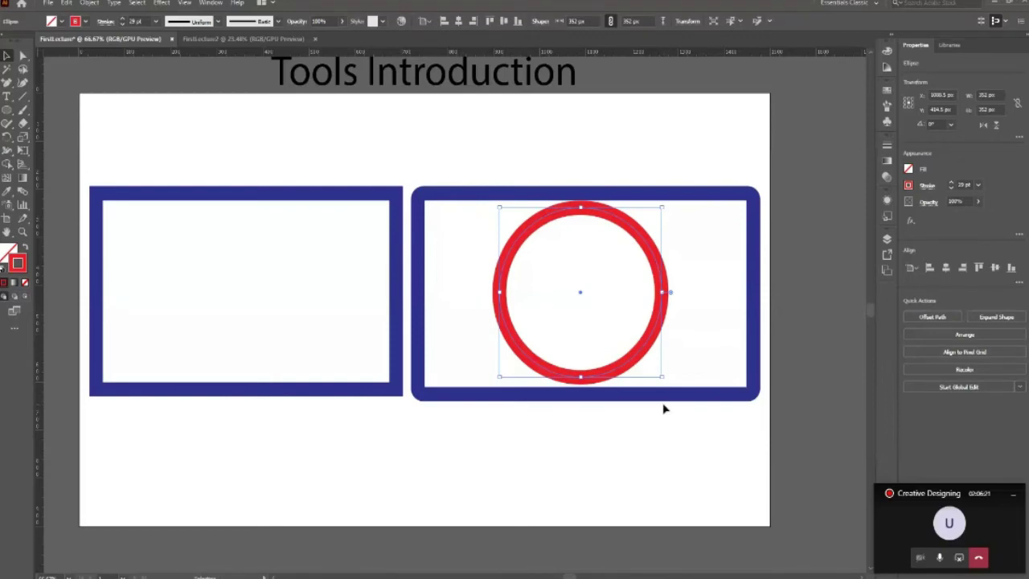
left_click(664, 409)
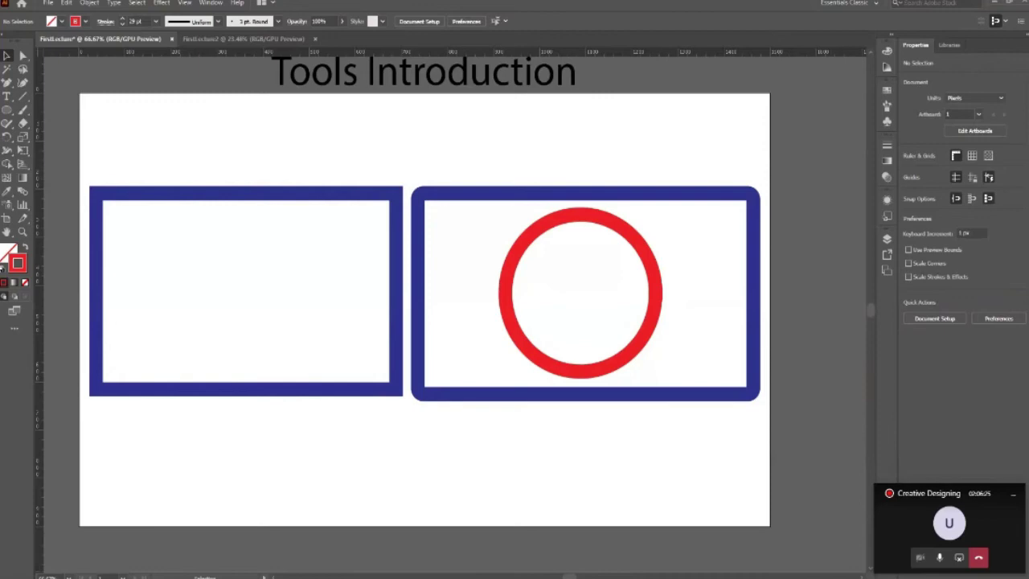
- Preview pill-shaped rounding on the right rectangle, undo it, and select the red circle
scroll(310, 415, "right", 3)
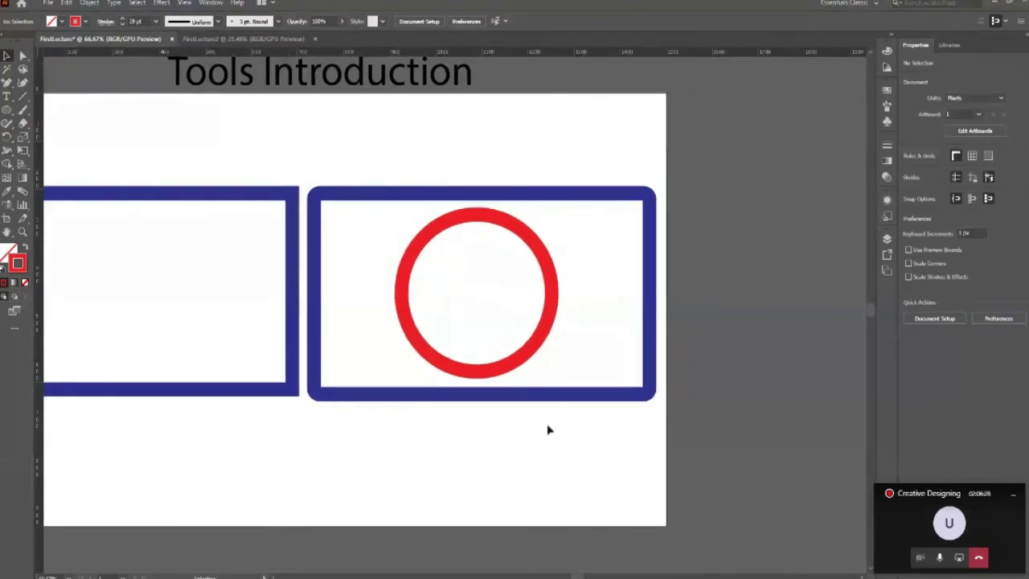
left_click(566, 394)
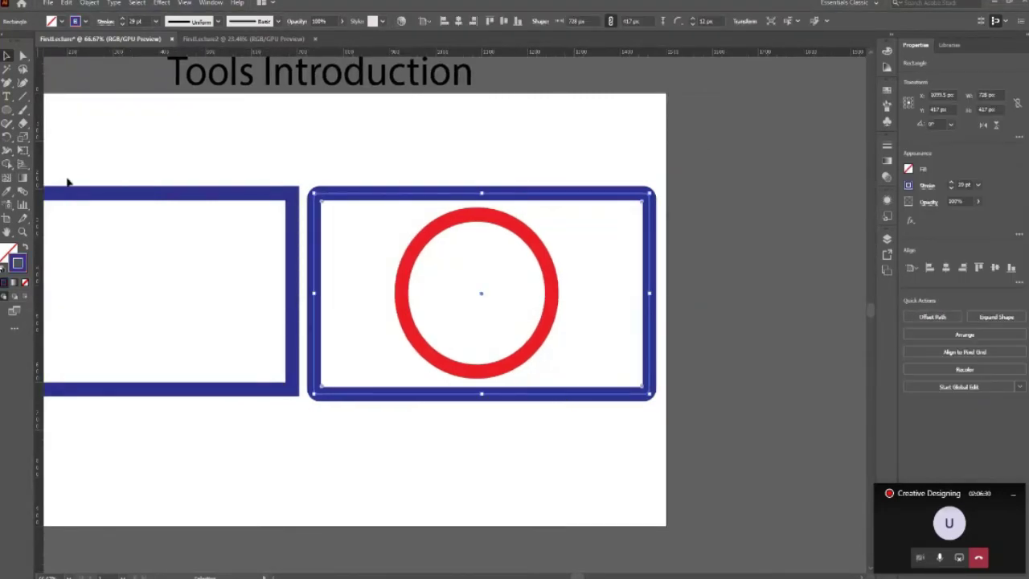
left_click(22, 54)
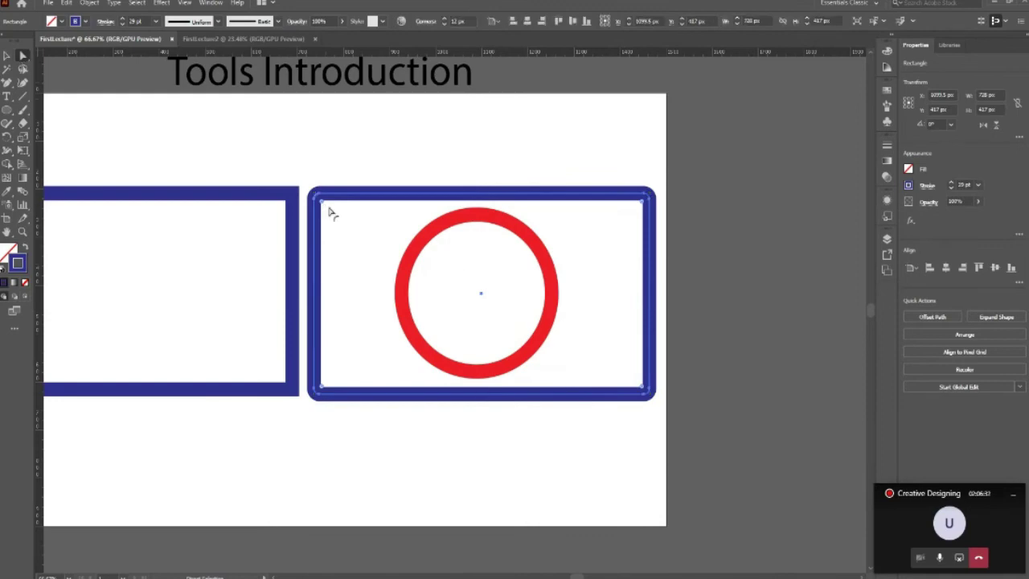
mouse_move(333, 211)
left_mouse_down()
mouse_move(498, 332)
mouse_move(432, 267)
mouse_move(550, 336)
left_mouse_up()
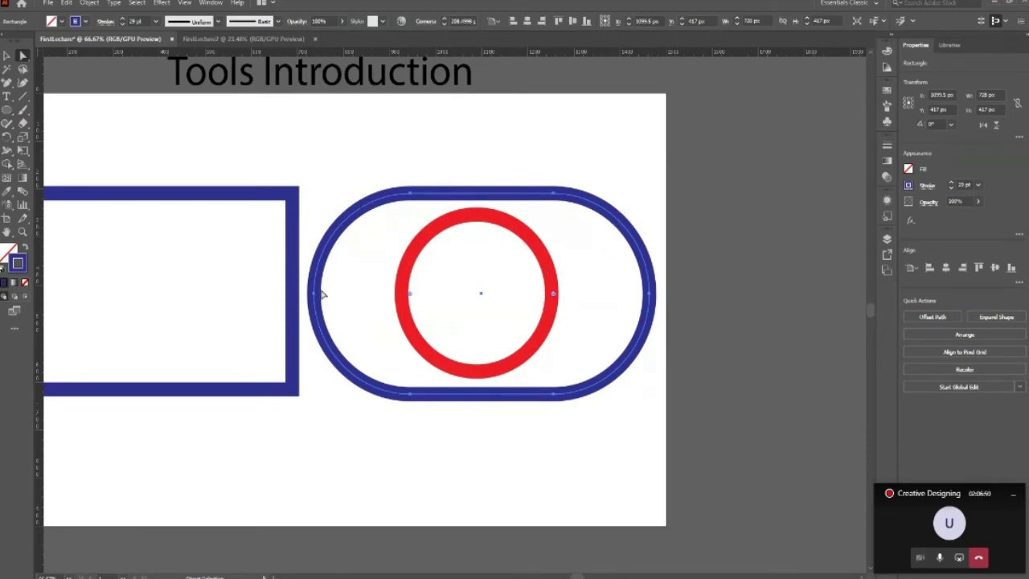
key("ctrl+z")
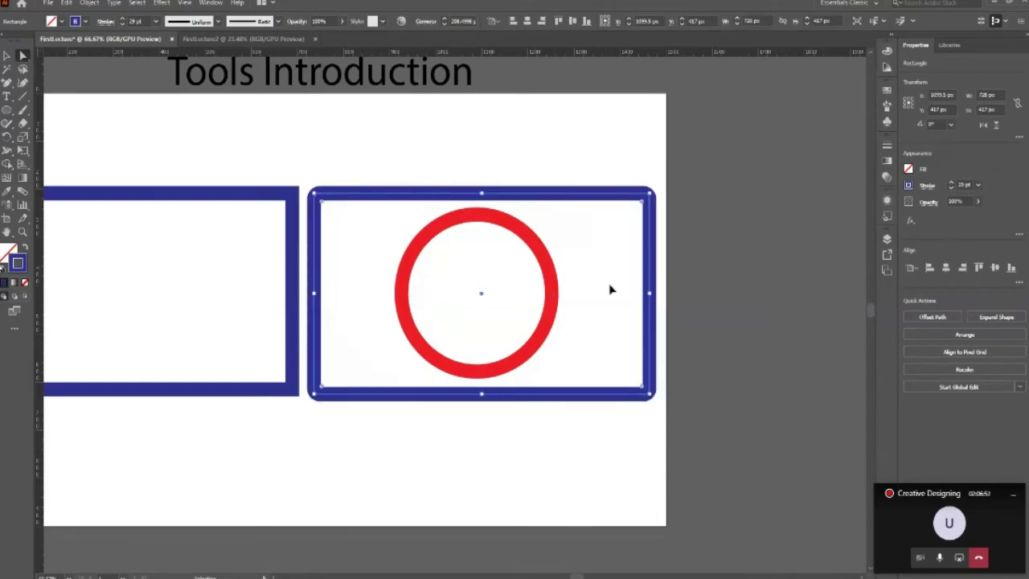
left_click(7, 54)
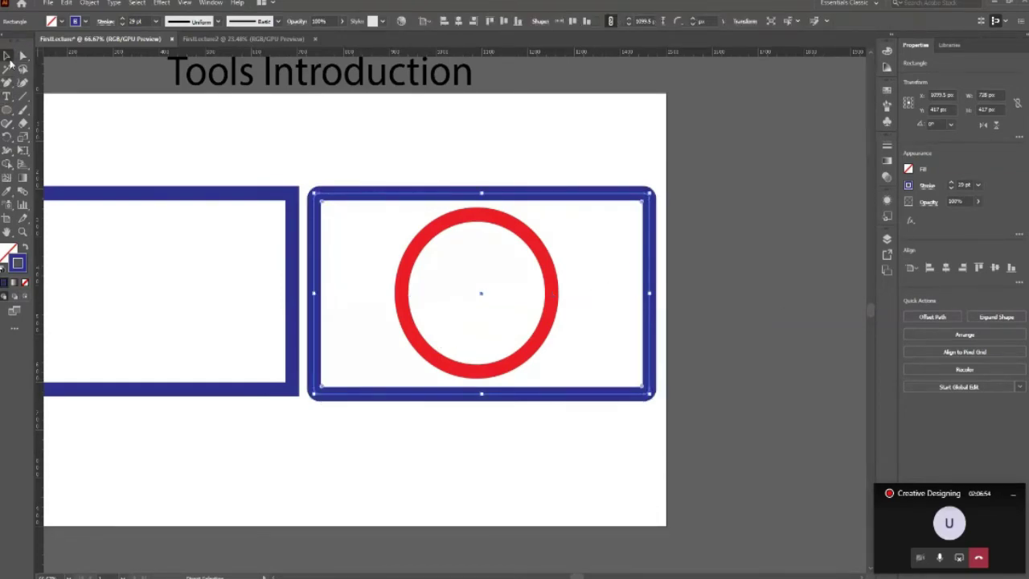
left_click(528, 356)
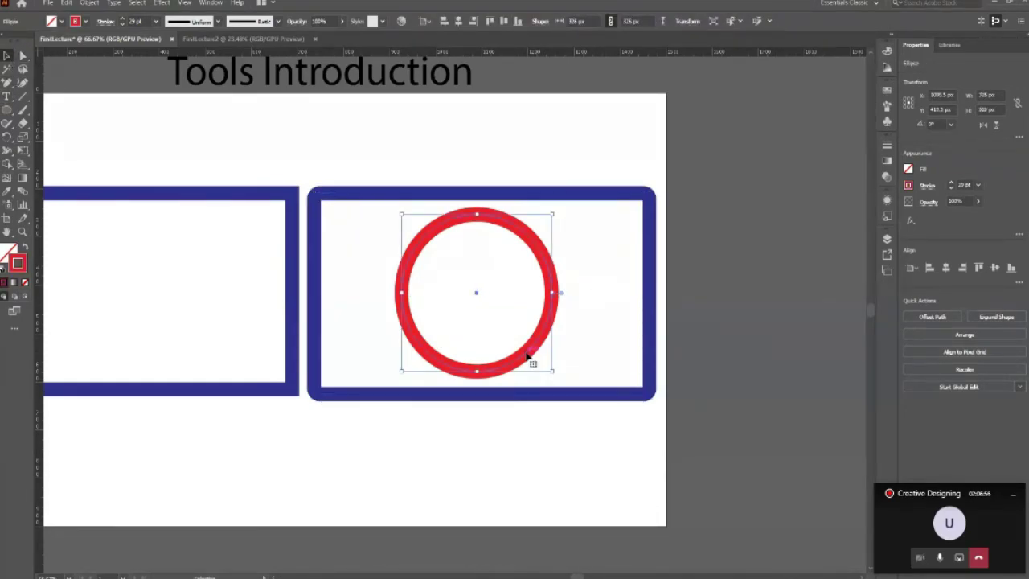
- Delete the large circle and redraw a smaller red circle, about 139 px, in the right rectangle
key("Delete")
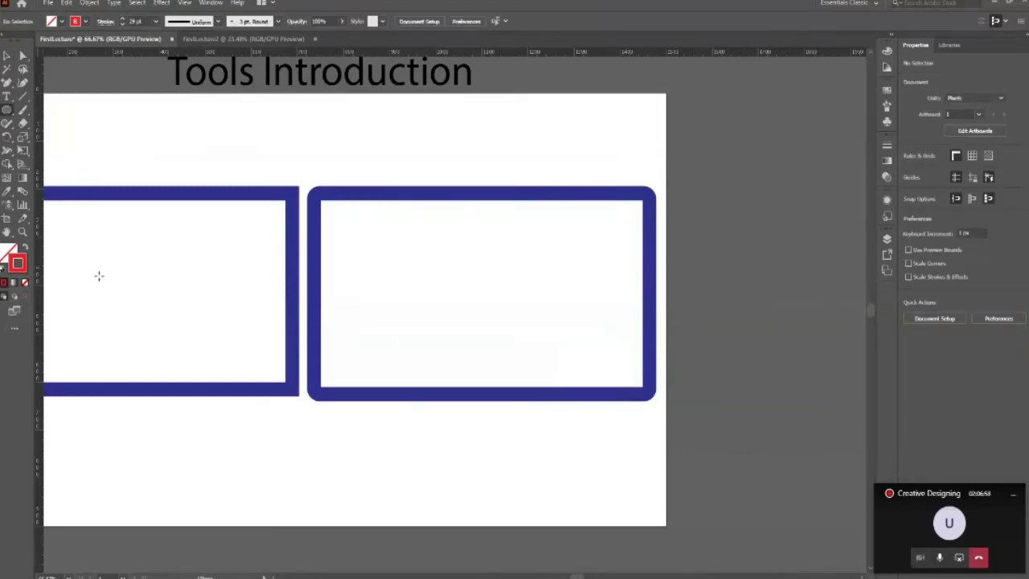
key("l")
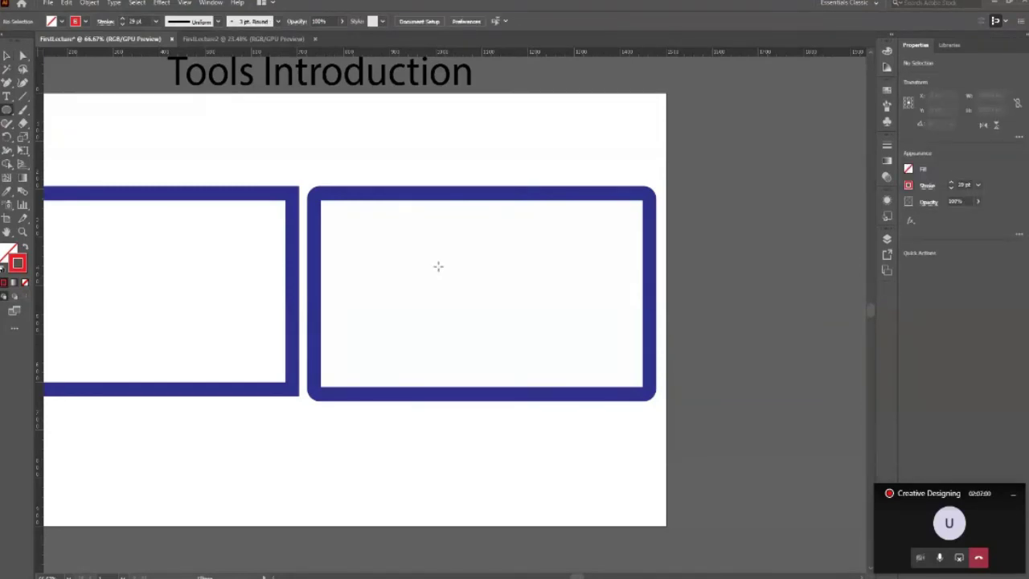
right_click(3, 114)
left_click(50, 138)
left_click_drag(406, 241, 519, 357)
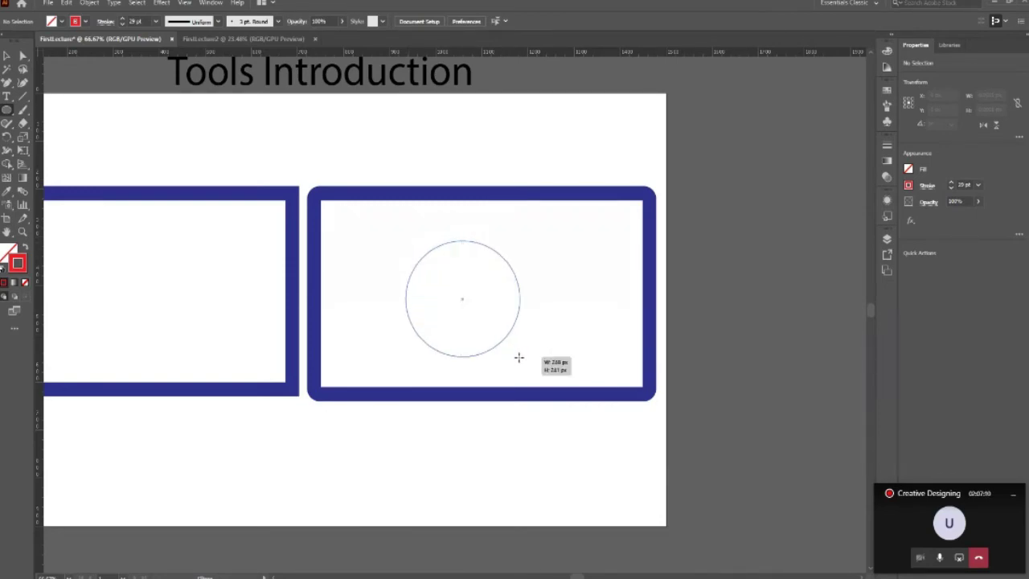
mouse_move(519, 357)
left_mouse_down()
mouse_move(509, 341)
mouse_move(525, 360)
mouse_move(514, 355)
left_mouse_up()
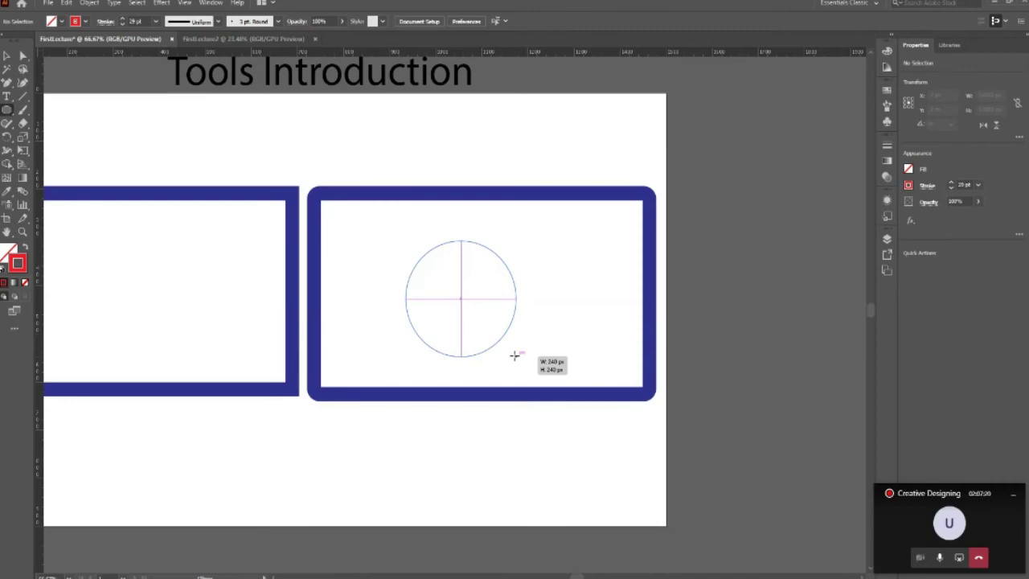
left_click_drag(514, 355, 515, 355)
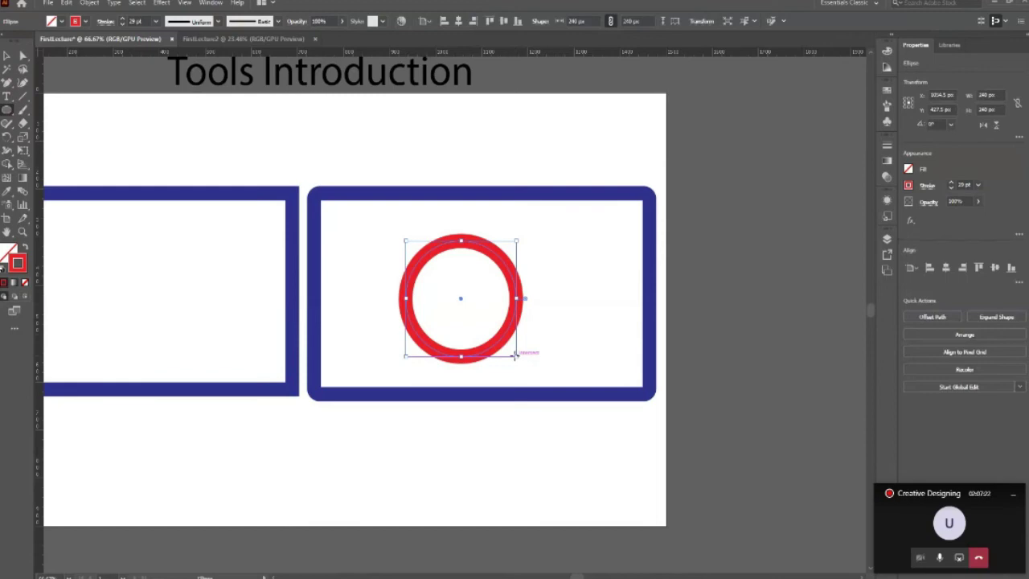
key("ctrl+z")
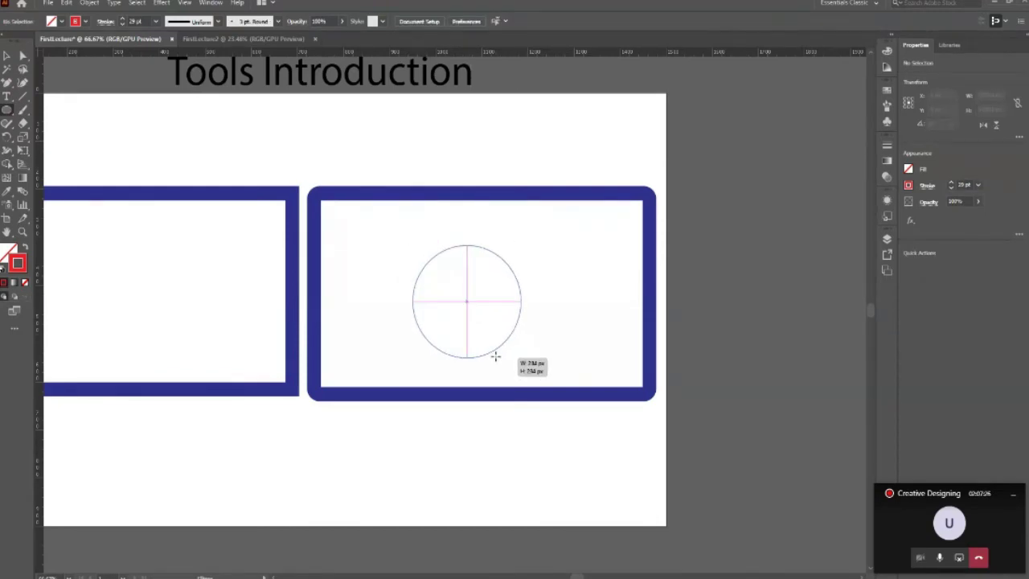
left_click_drag(481, 341, 471, 333)
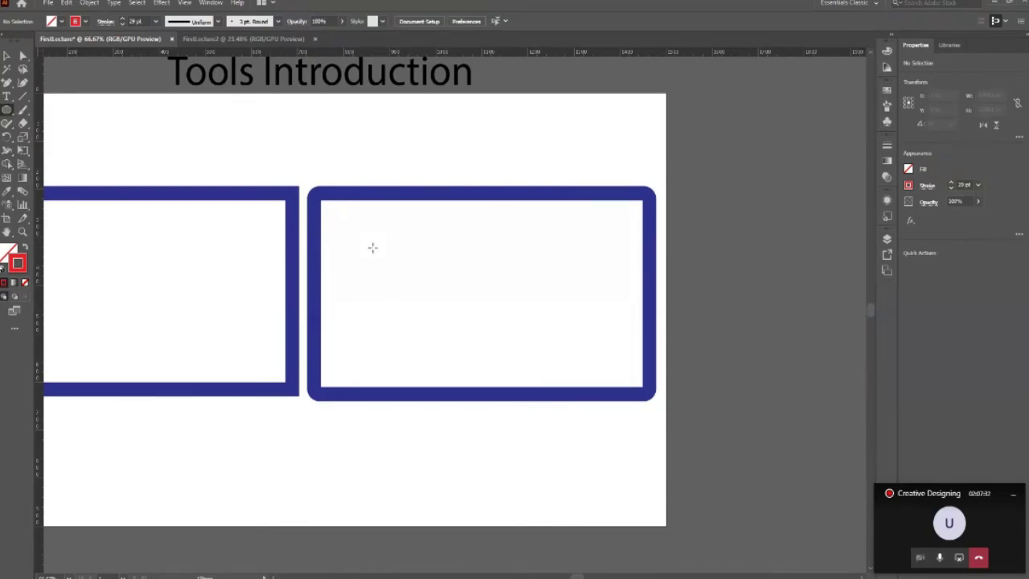
mouse_move(365, 242)
left_mouse_down()
mouse_move(461, 357)
mouse_move(454, 337)
left_mouse_up()
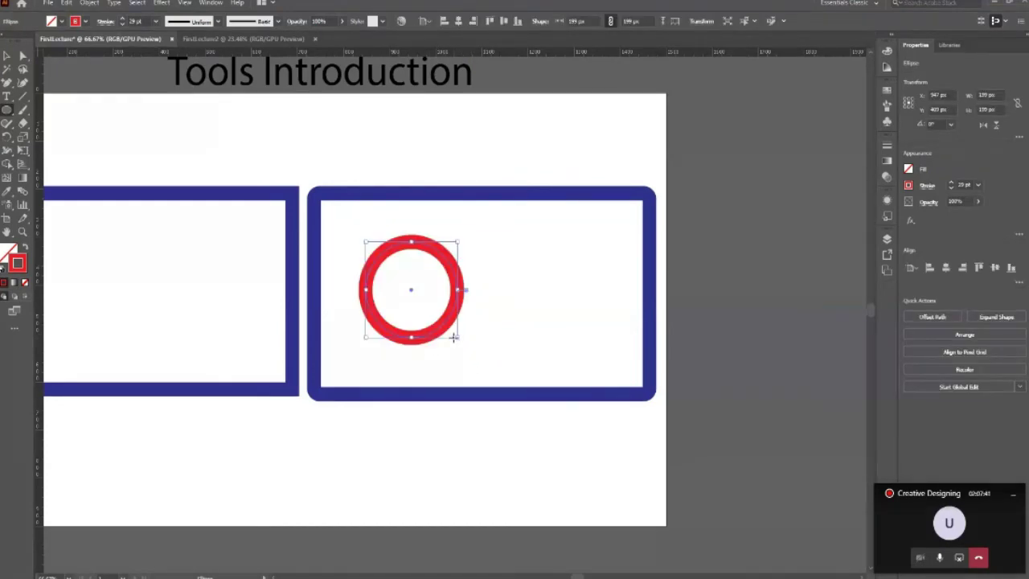
- Replace the small circle with a 284 px red circle roughly centred in the right rectangle
key("Delete")
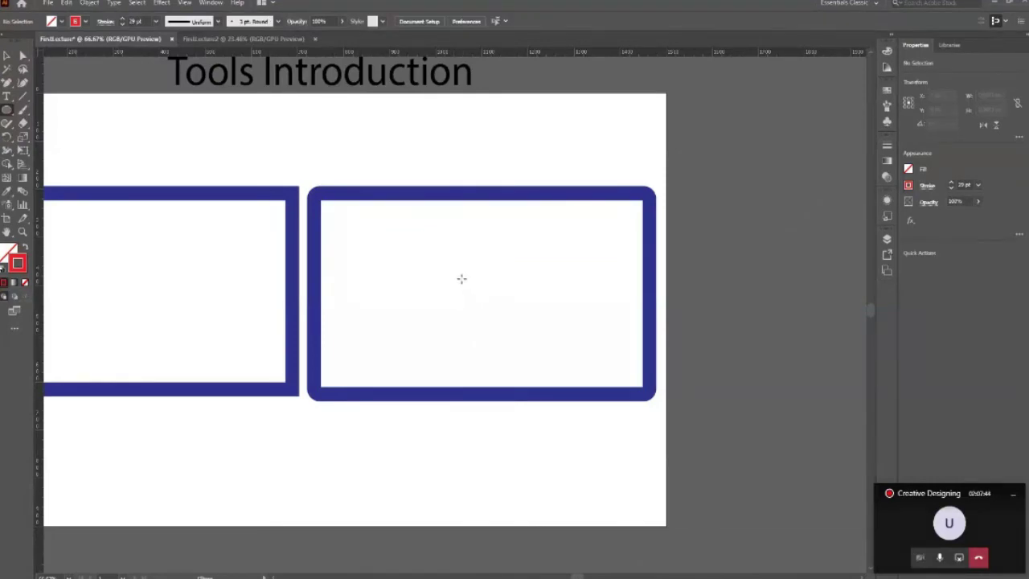
left_click_drag(467, 255, 499, 306)
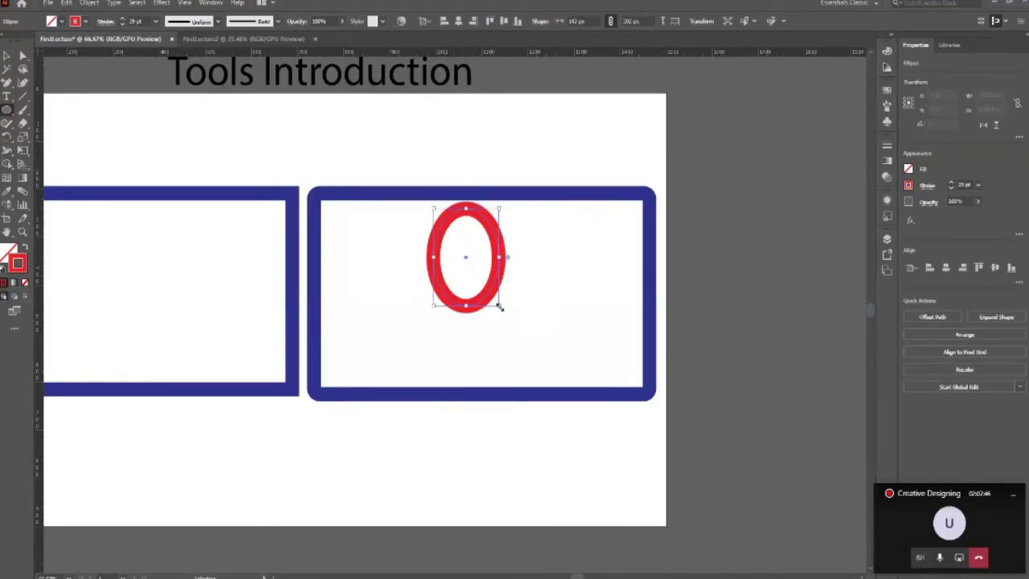
key("Delete")
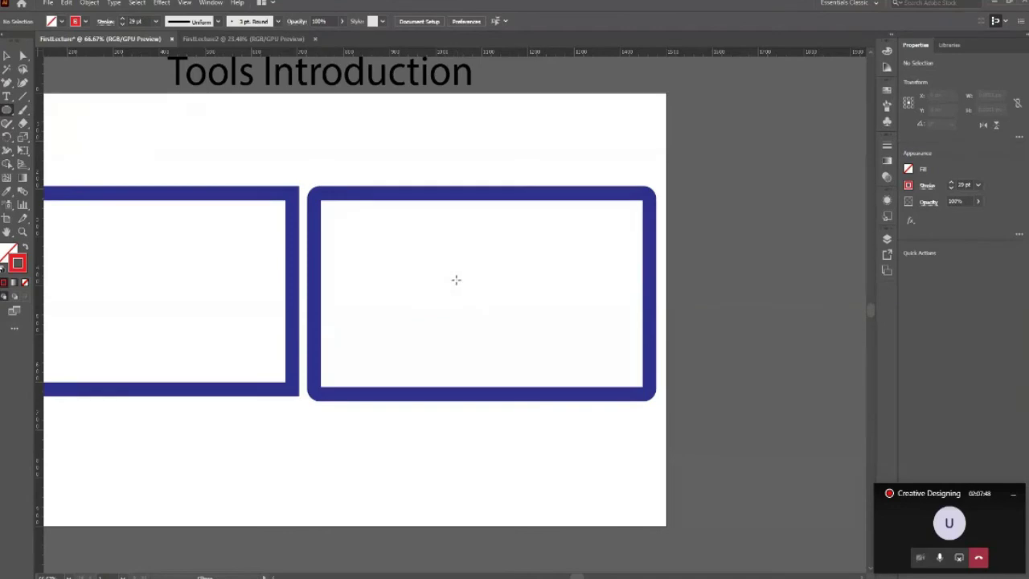
left_click_drag(459, 274, 473, 291)
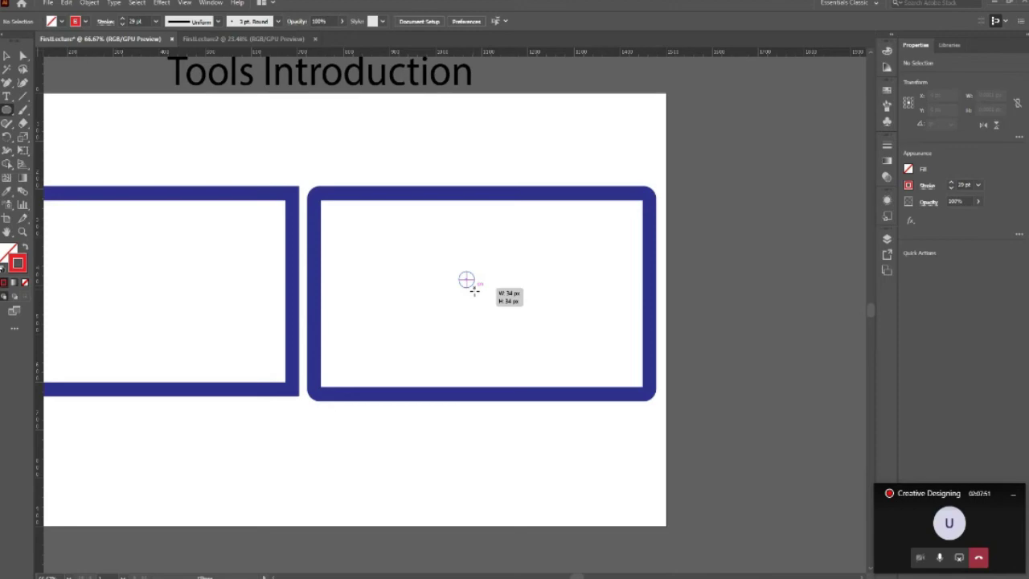
mouse_move(475, 291)
left_mouse_down()
mouse_move(472, 276)
mouse_move(489, 299)
mouse_move(563, 340)
mouse_move(531, 299)
mouse_move(581, 381)
mouse_move(691, 480)
mouse_move(624, 394)
mouse_move(516, 315)
left_mouse_up()
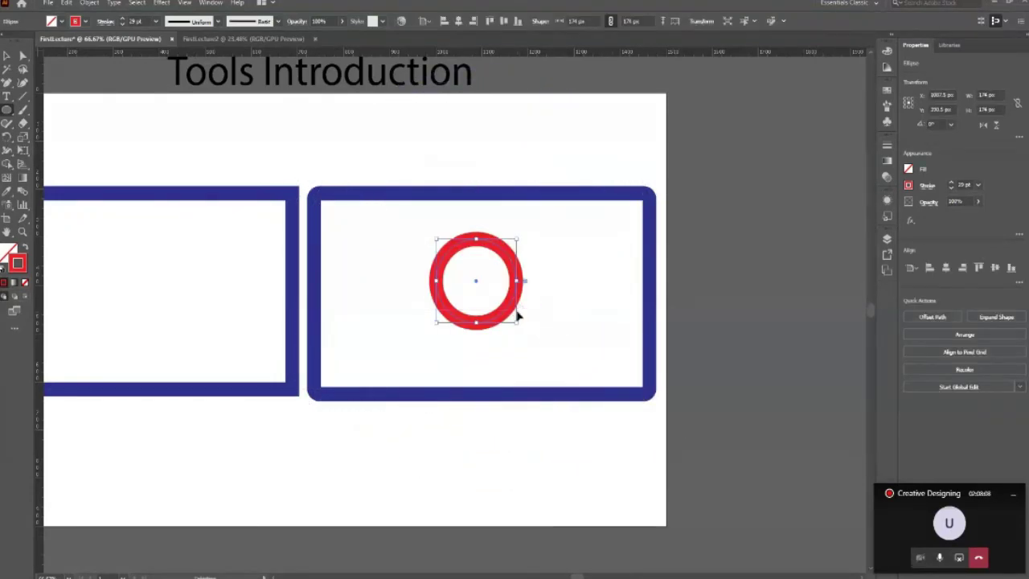
key("ctrl+z")
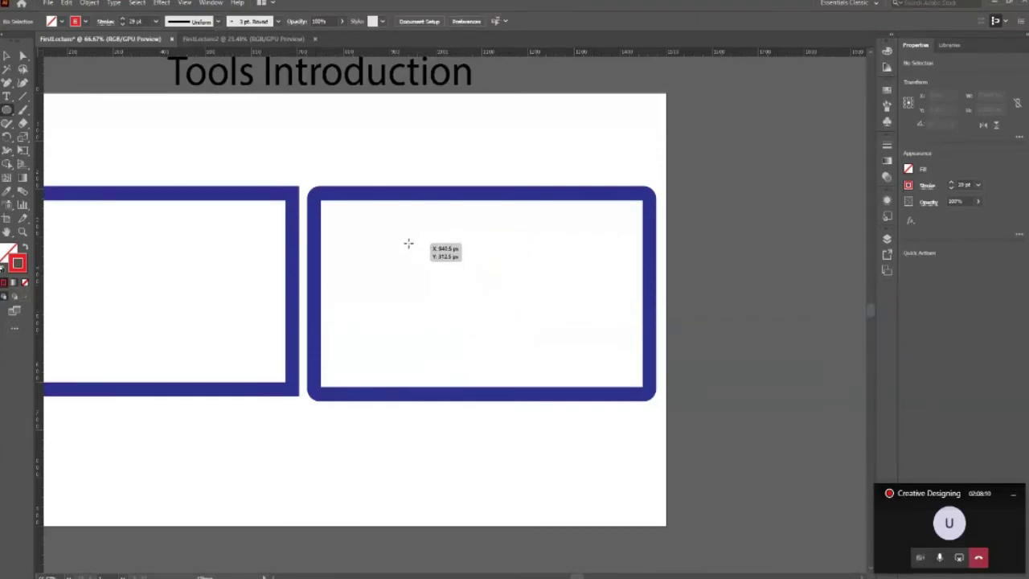
mouse_move(409, 243)
left_mouse_down()
mouse_move(562, 340)
mouse_move(493, 273)
mouse_move(447, 246)
mouse_move(635, 407)
mouse_move(666, 420)
mouse_move(471, 236)
mouse_move(393, 225)
mouse_move(204, 138)
mouse_move(338, 211)
mouse_move(359, 316)
mouse_move(362, 110)
mouse_move(394, 233)
mouse_move(394, 305)
mouse_move(421, 328)
mouse_move(471, 340)
mouse_move(458, 346)
left_mouse_up()
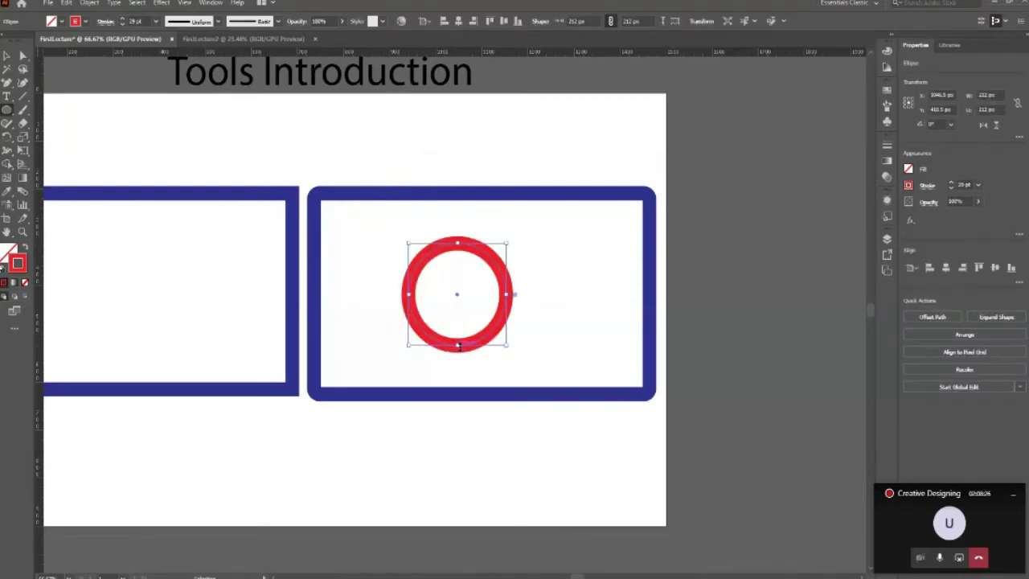
key("ctrl+z")
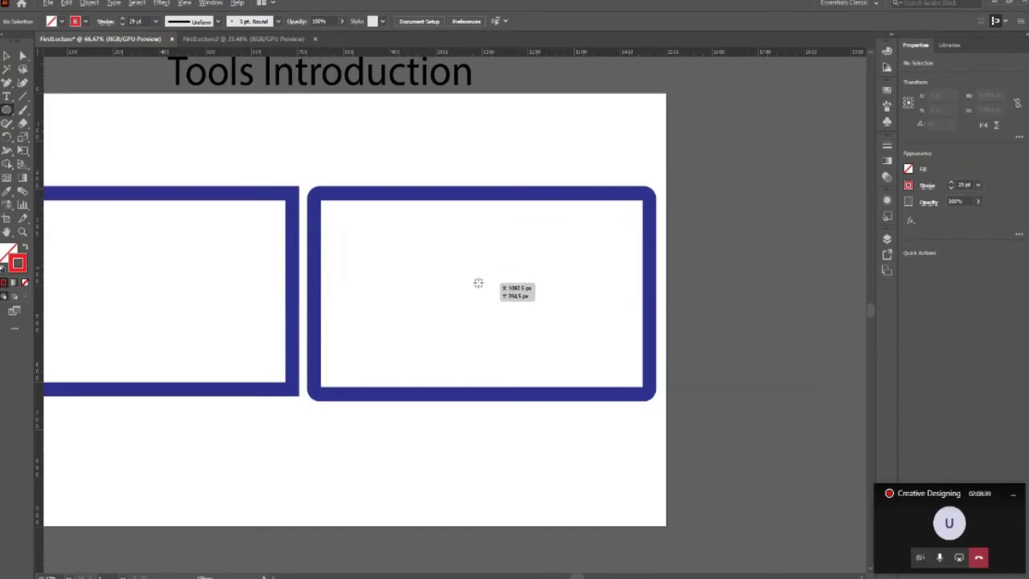
left_click_drag(477, 281, 533, 351)
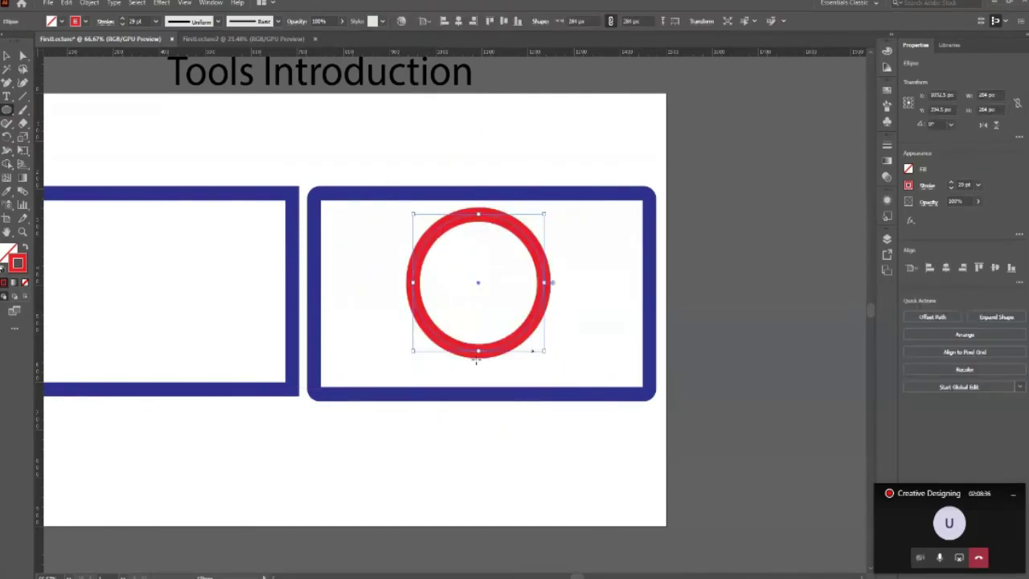
left_click(6, 56)
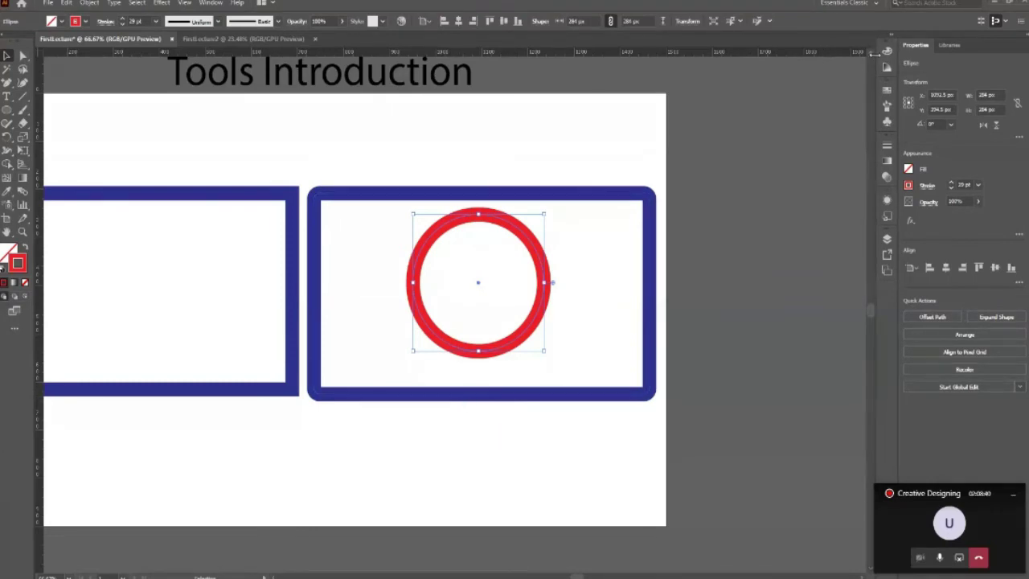
- Zoom out to show the whole artboard and bring up the Artboards panel
scroll(873, 56, "up", 1)
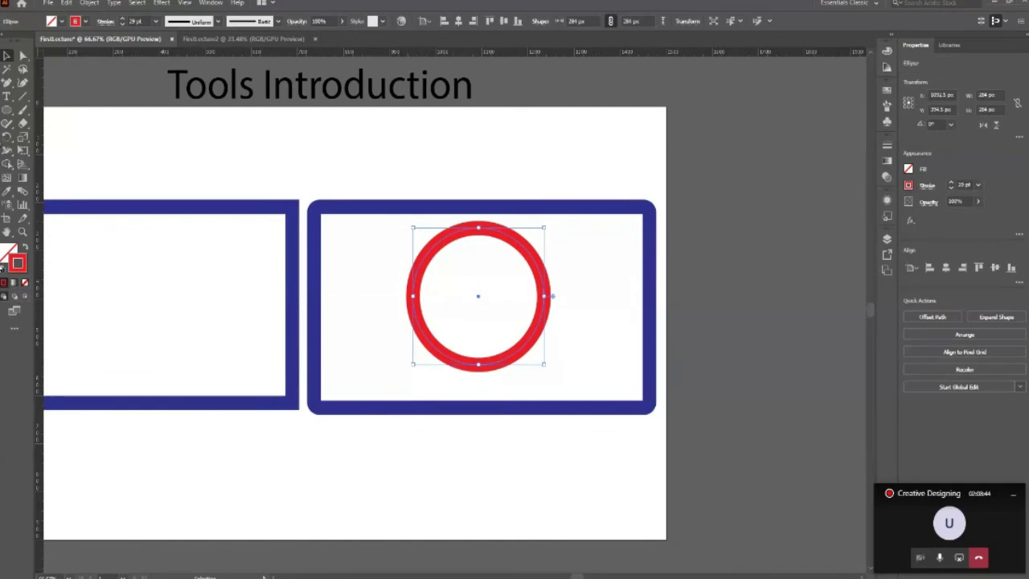
right_click(7, 110)
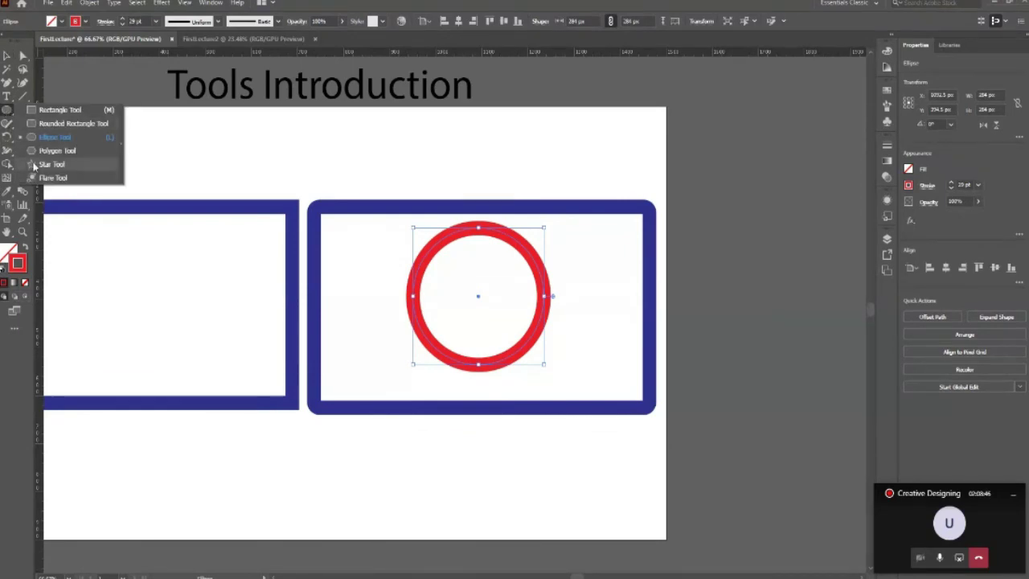
left_click(40, 138)
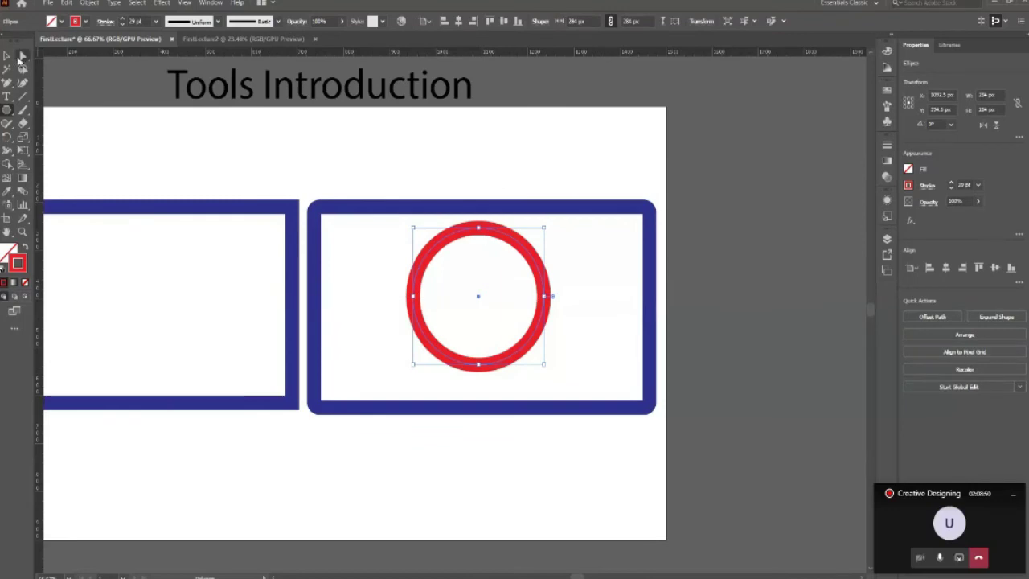
left_click(8, 56)
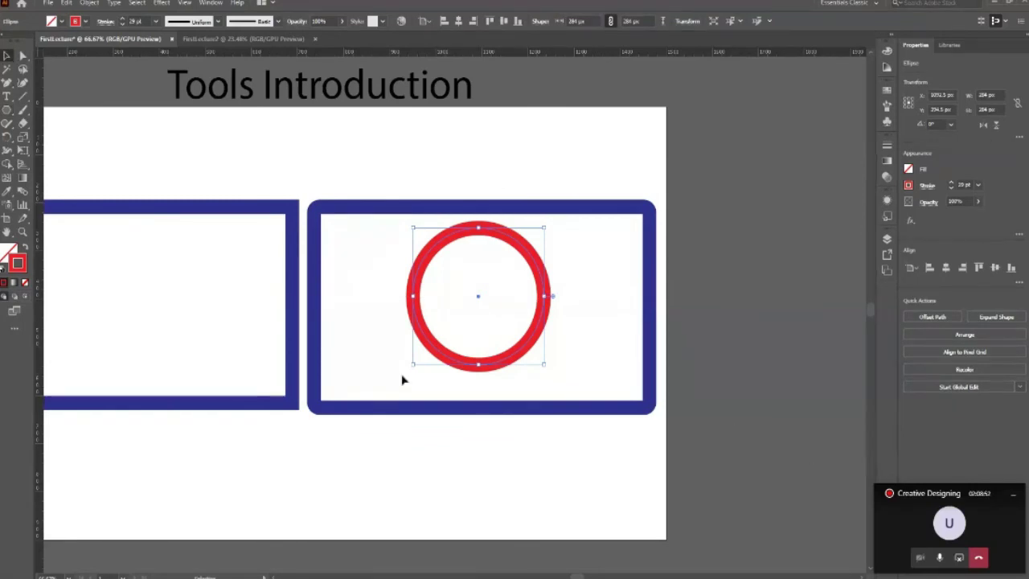
key("ctrl+minus")
left_click(416, 443)
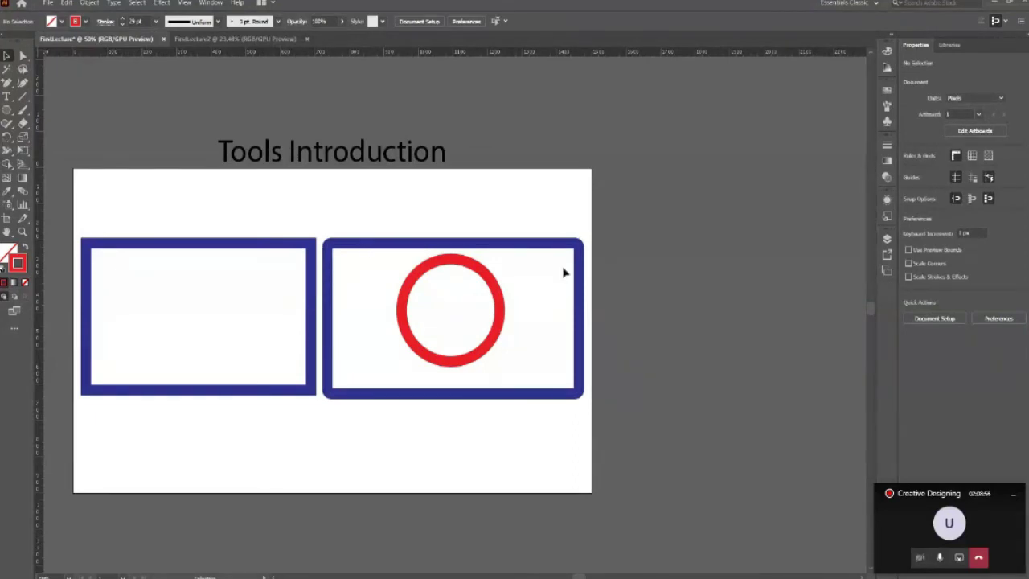
left_click(887, 272)
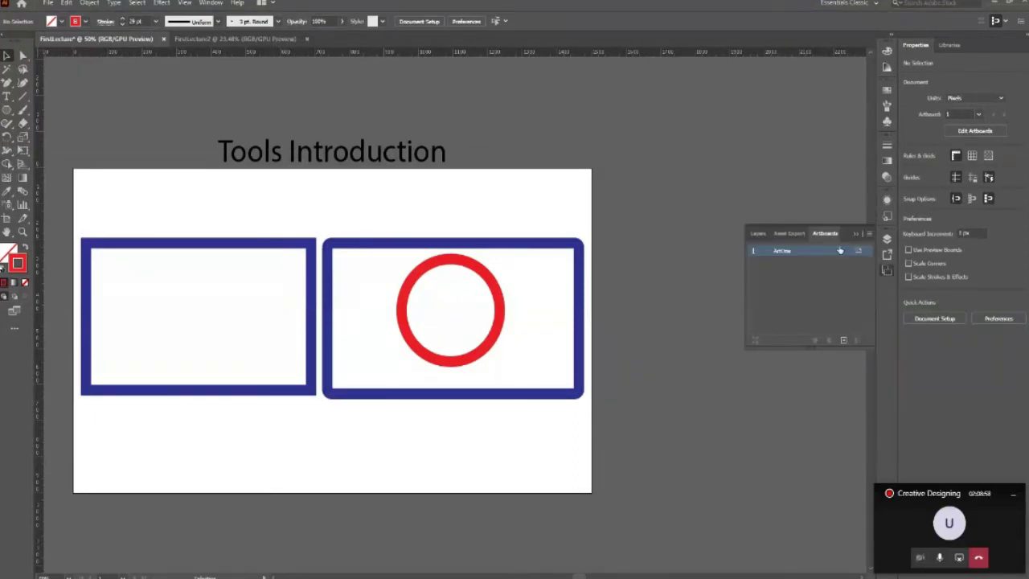
- Align-centre the red circle, then nudge it right and up into the right rounded rectangle
left_click(449, 361)
left_click(459, 21)
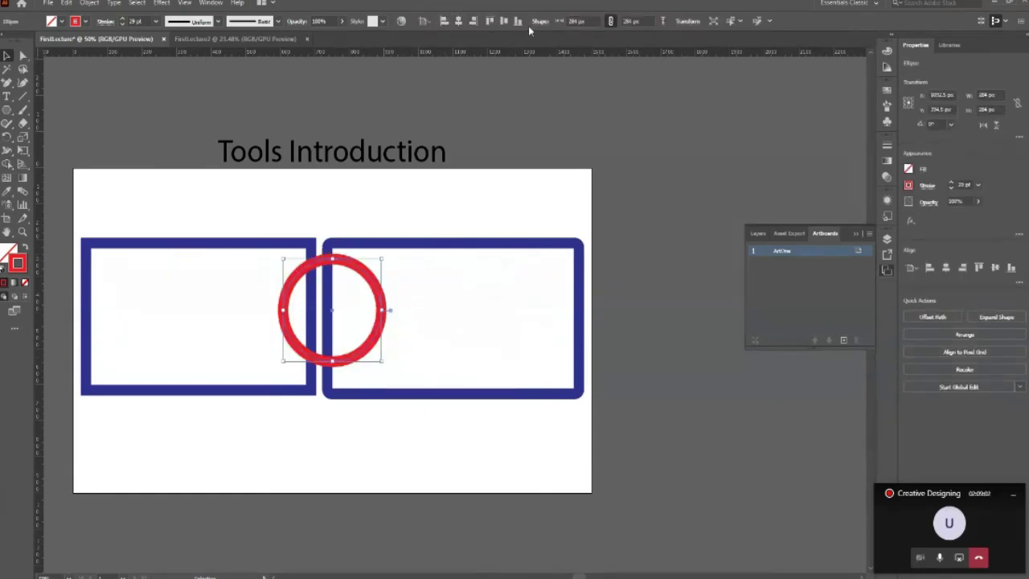
left_click(501, 21)
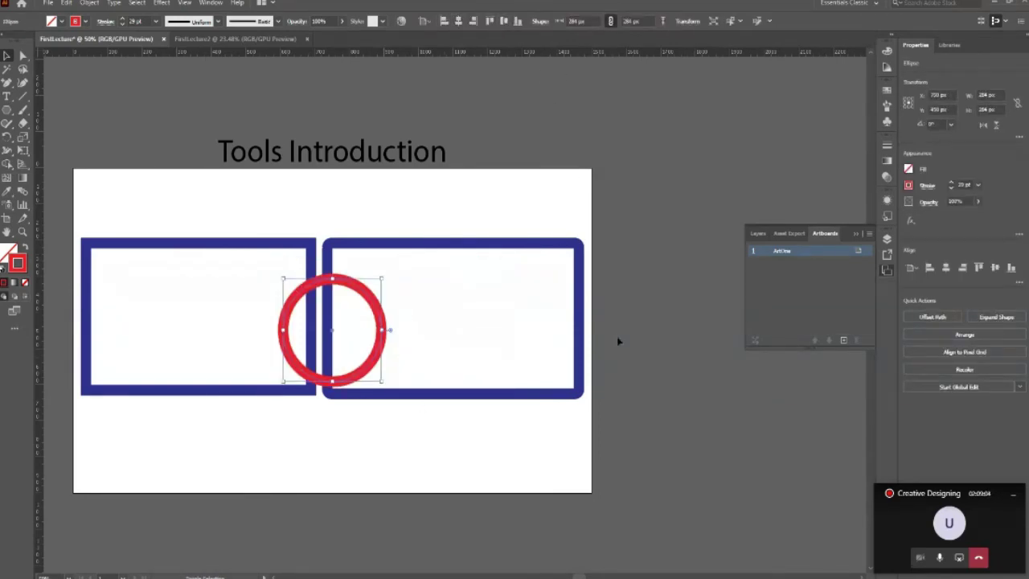
key("shift+Right")
key("shift+Right")
key("shift+Right")
key("shift+Right")
key("shift+Right")
key("shift+Right")
key("shift+Right")
key("shift+Right")
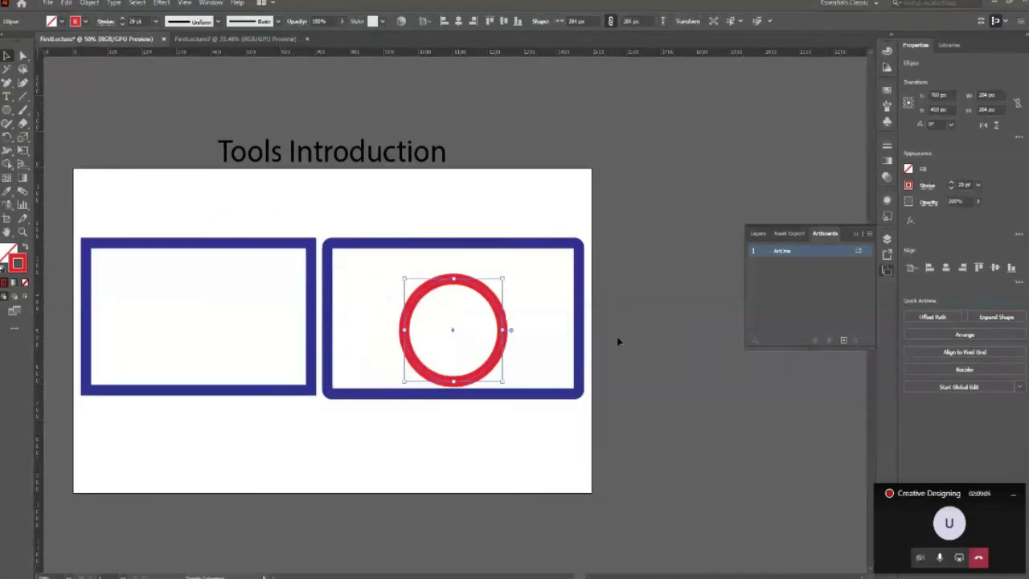
key("shift+Right")
key("shift+Up")
key("shift+Up")
key("shift+Up")
left_click(618, 342)
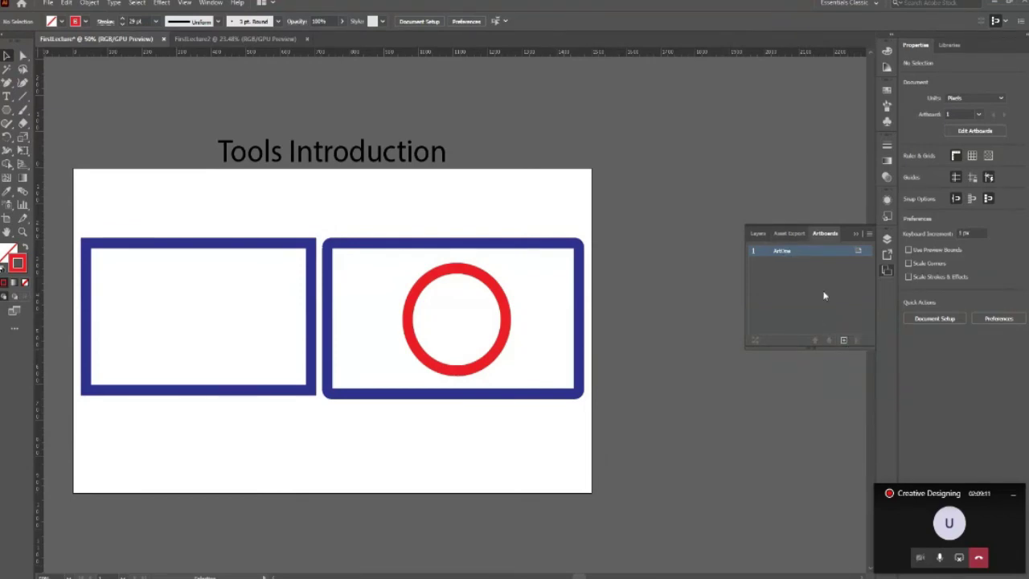
- Add a second artboard and draw a red-outlined hexagon on it with the Polygon tool
left_click(843, 340)
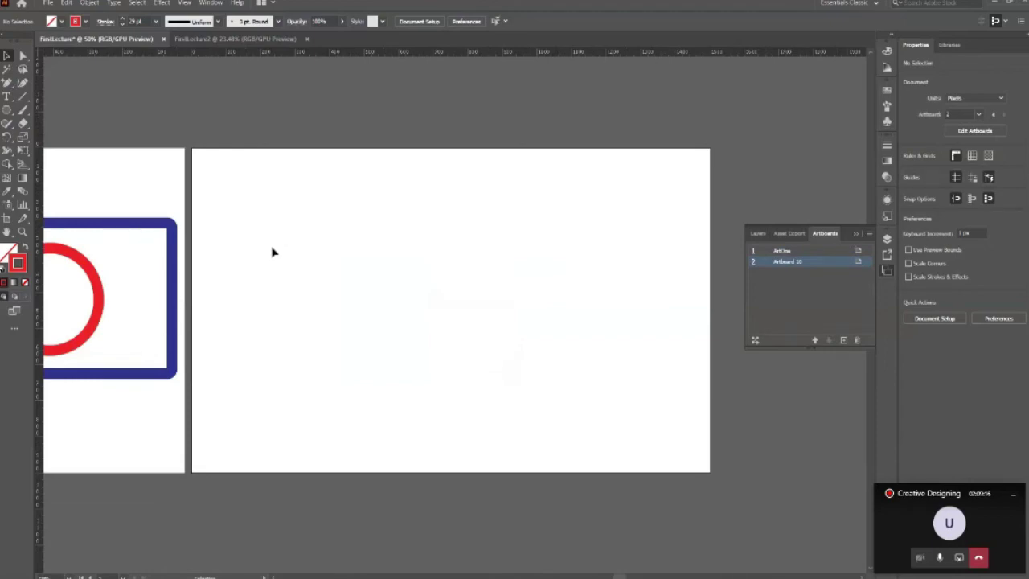
left_click(6, 112)
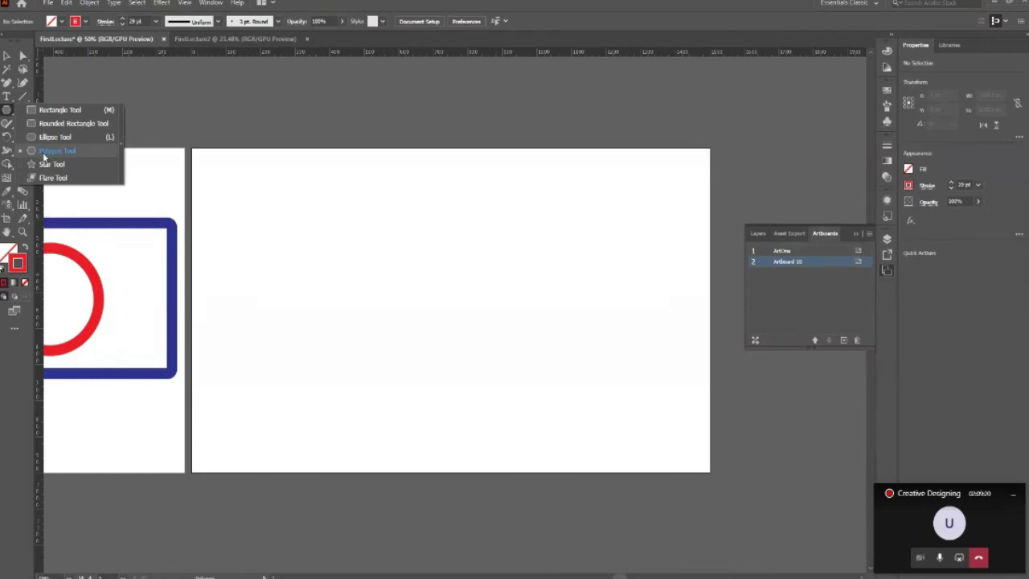
left_click(45, 153)
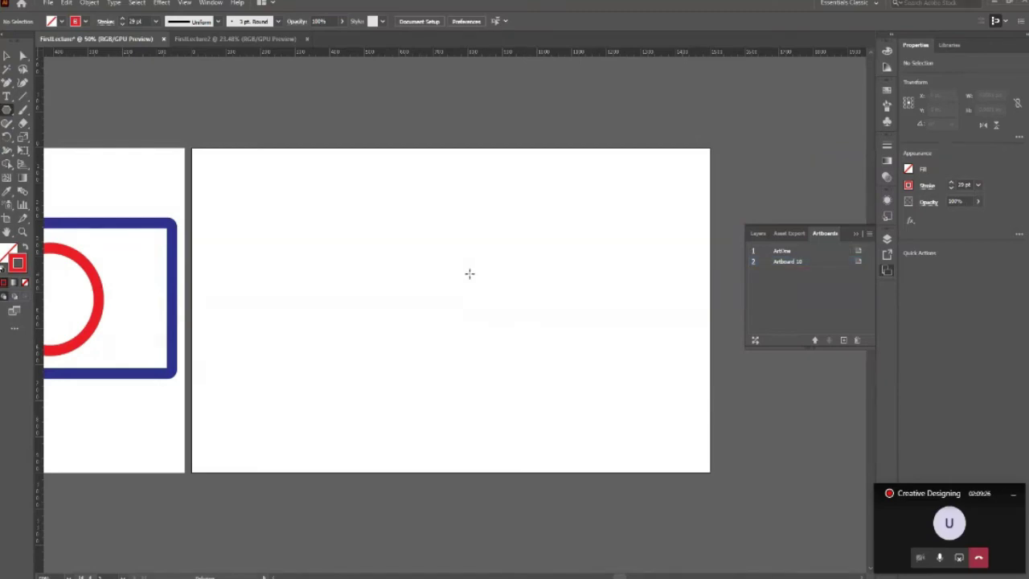
left_click_drag(442, 287, 470, 367)
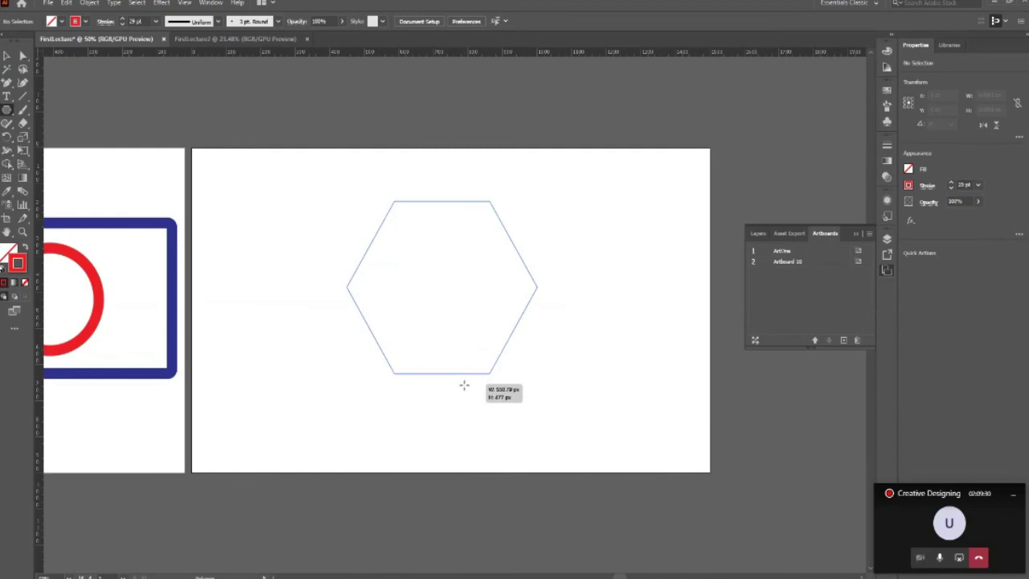
left_click_drag(470, 368, 463, 387)
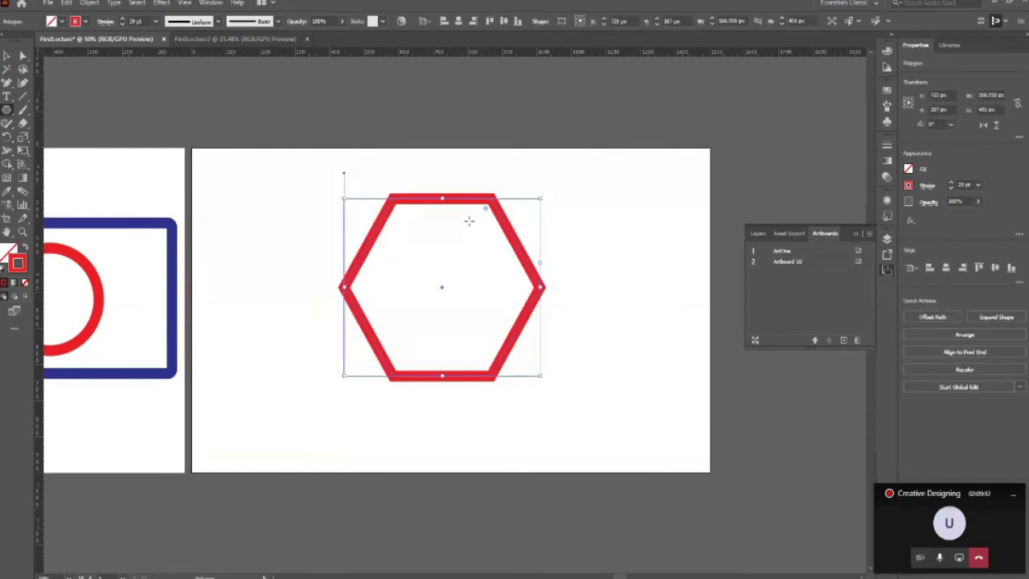
left_click(6, 55)
left_click(460, 280)
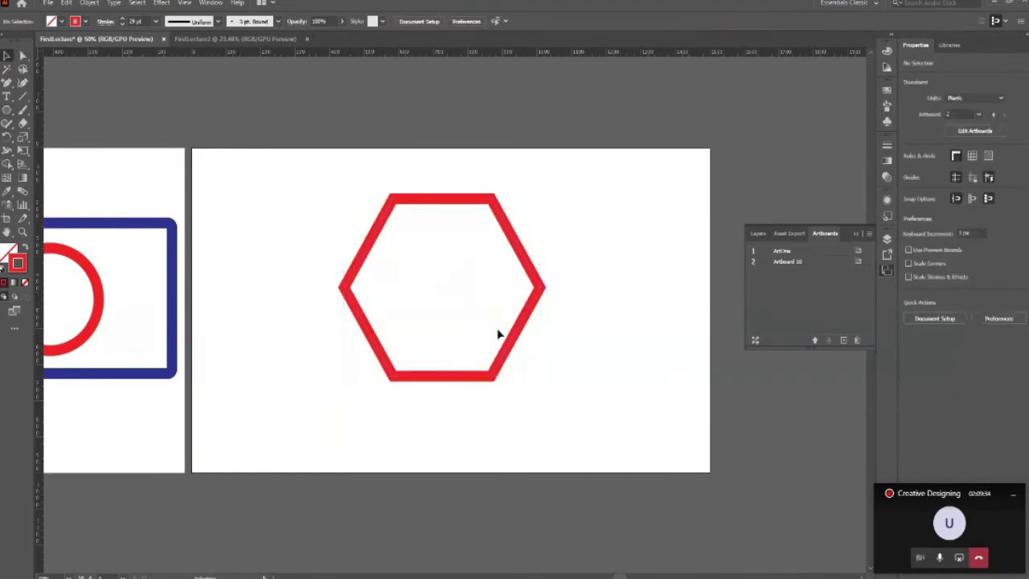
- Move the hexagon and give it an orange stroke and blue fill from the Control bar swatches
left_click_drag(509, 363, 518, 384)
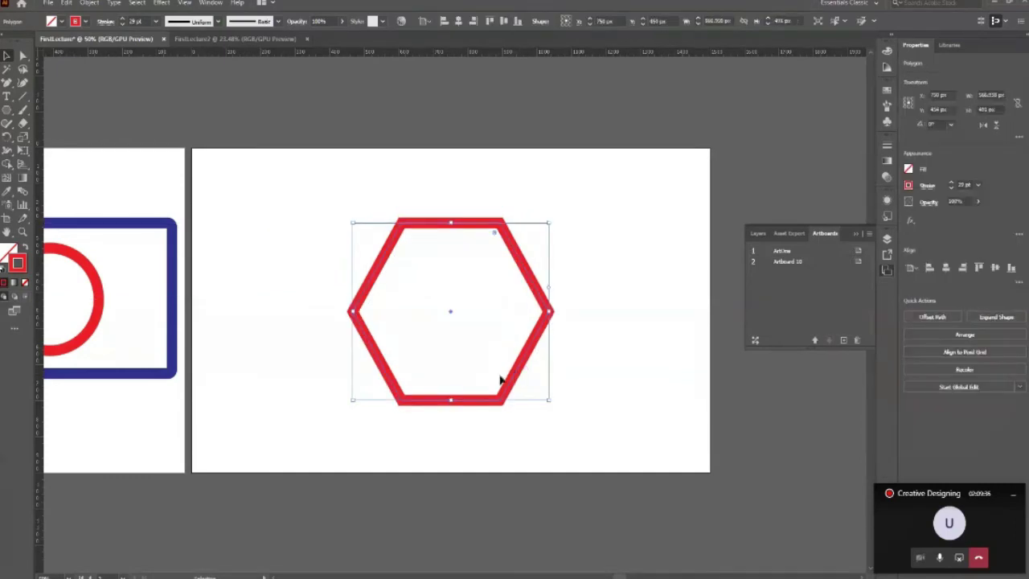
left_click(84, 21)
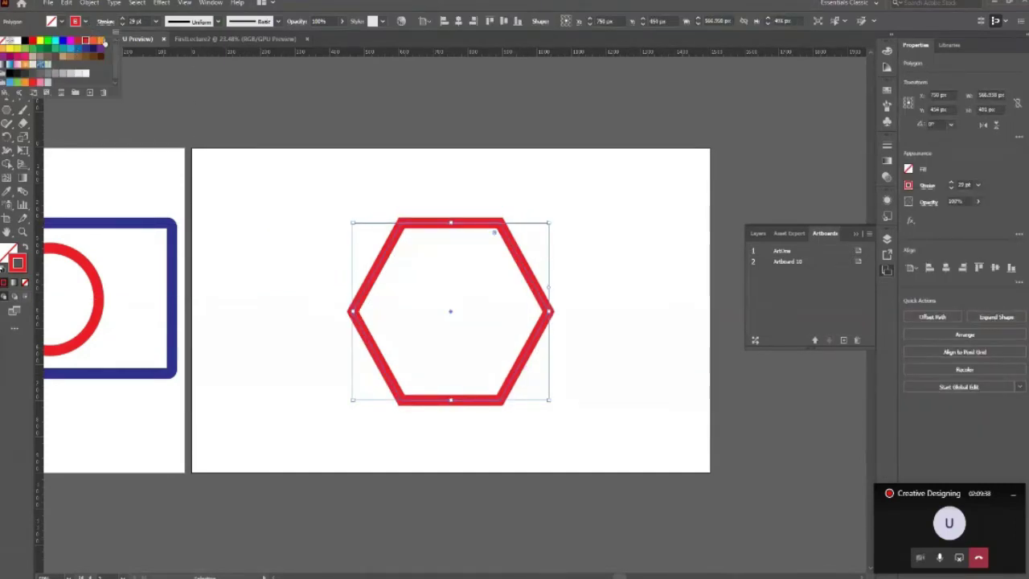
left_click(102, 42)
left_click(62, 22)
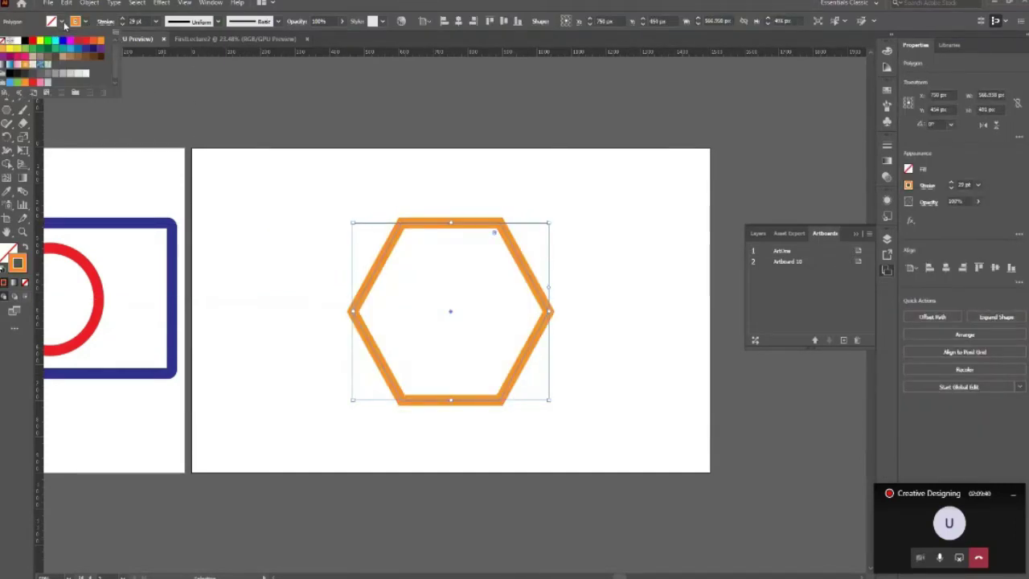
left_click(70, 49)
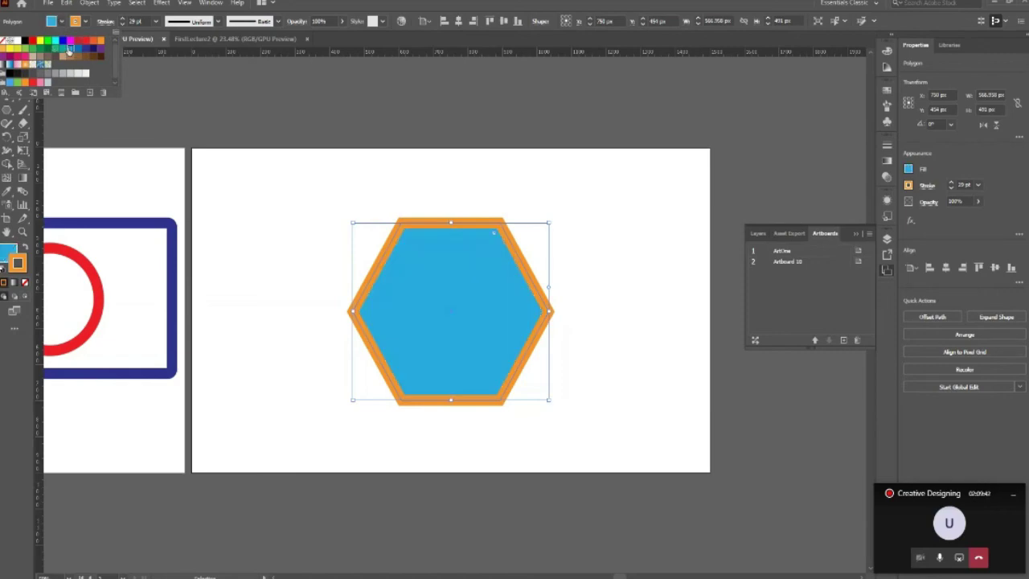
left_click(276, 219)
- Nudge the hexagon left, then bring up the Polygon options showing a 283.479 px radius
left_click(410, 343)
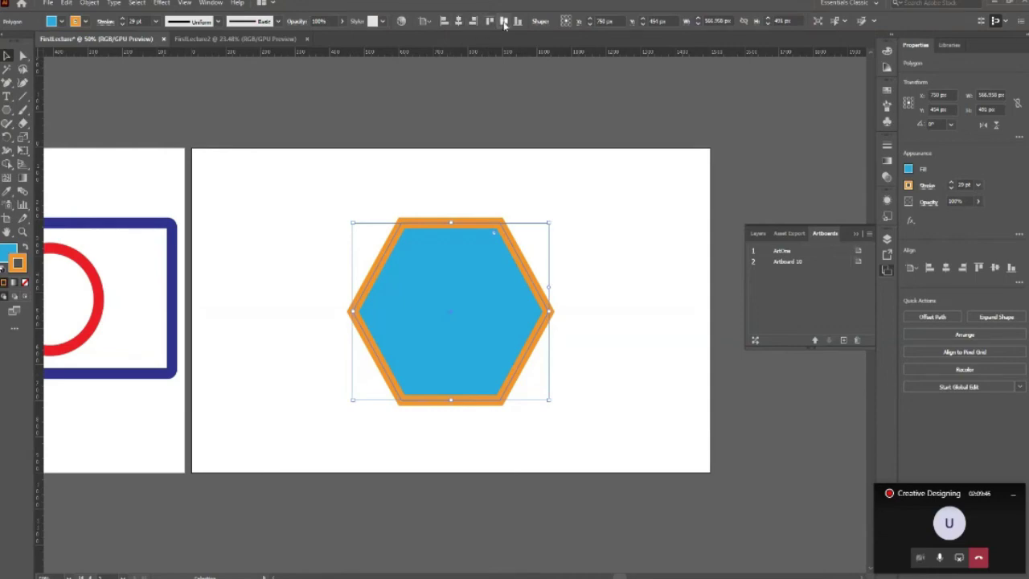
left_click(614, 209)
left_click(506, 299)
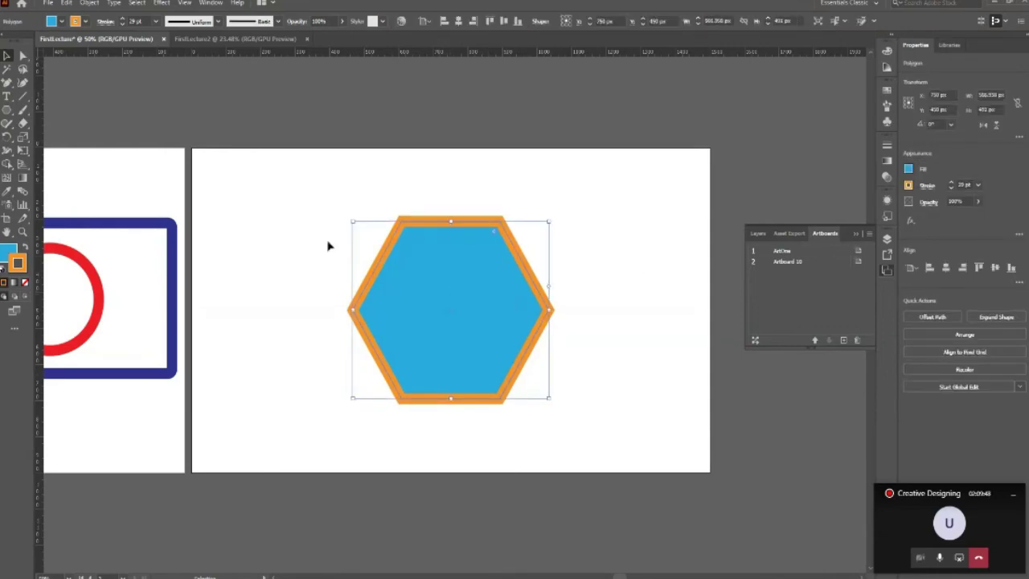
key("Left")
key("Left")
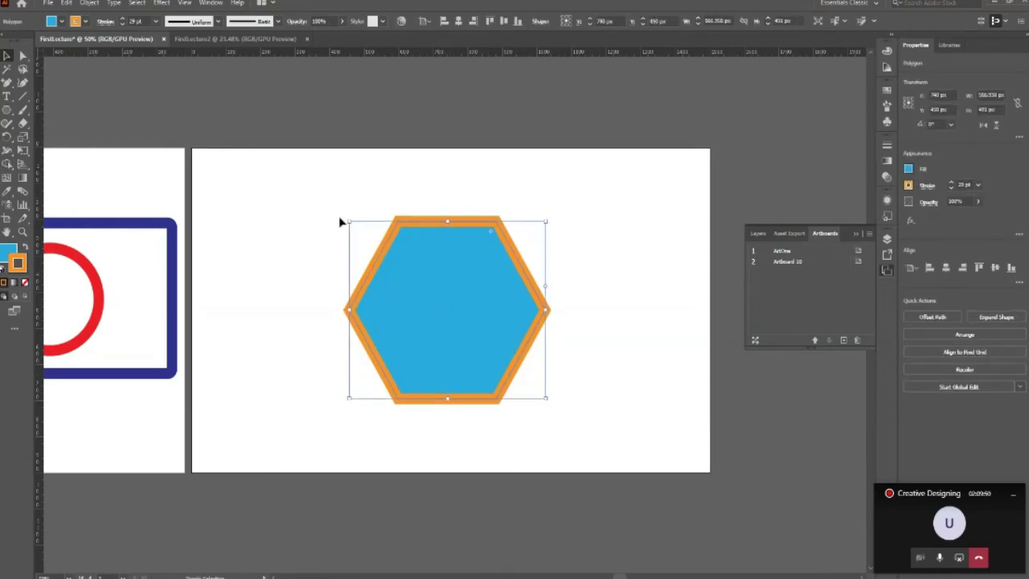
key("Left")
key("Left")
key("Left")
key("Left")
key("Left")
key("Left")
key("shift+Left")
key("shift+Left")
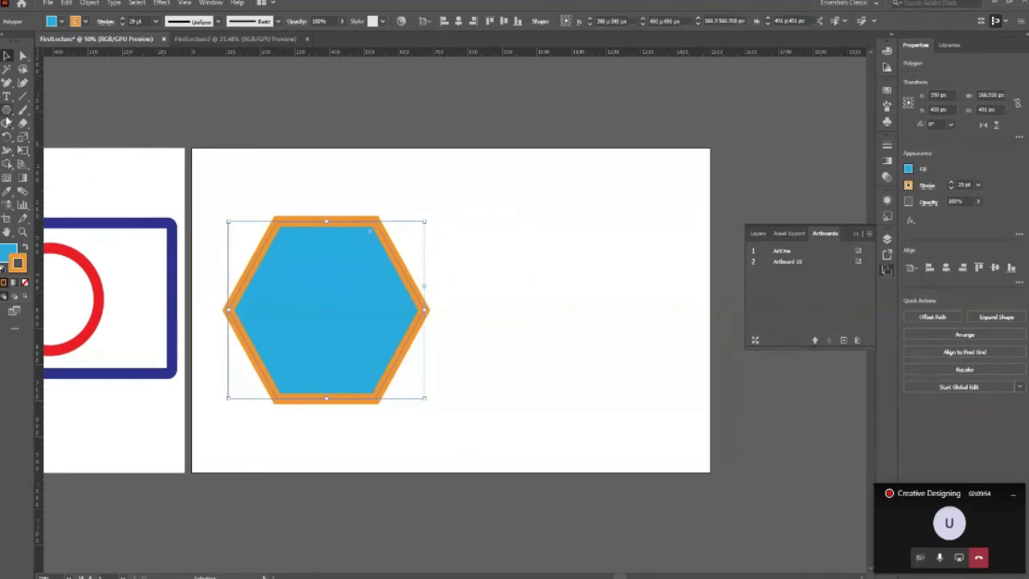
left_click_drag(6, 109, 58, 152)
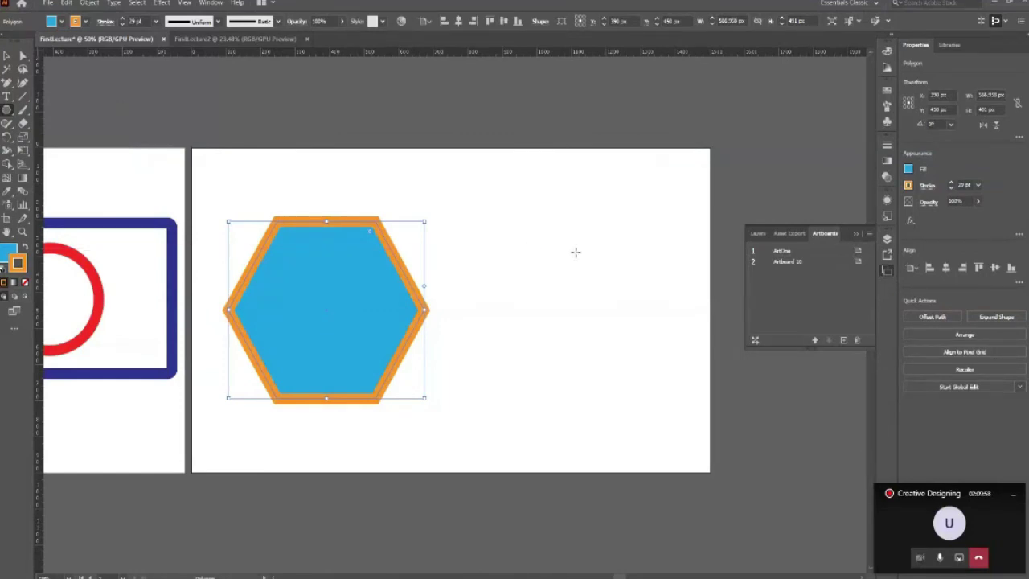
left_click(513, 215)
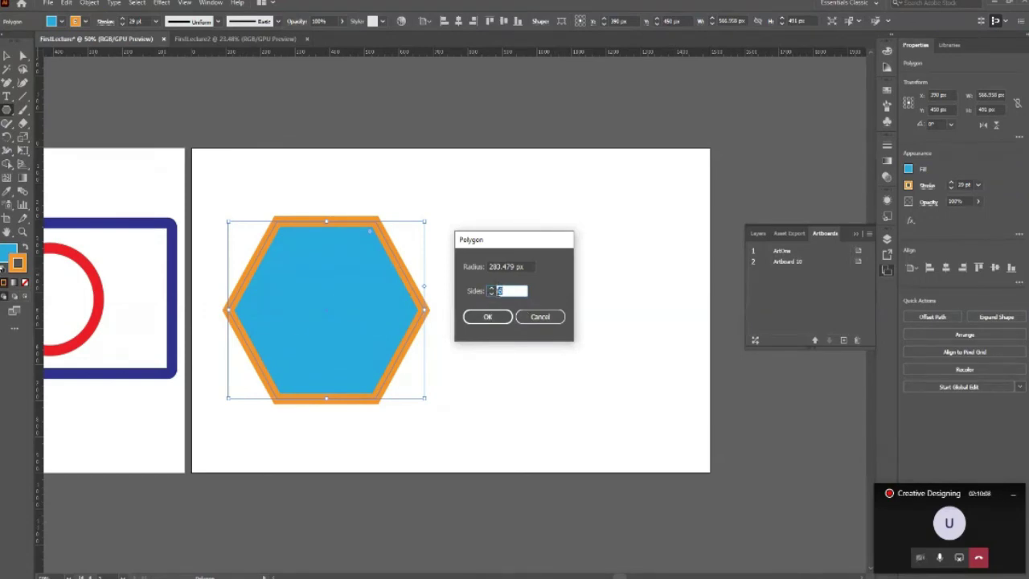
left_click(492, 293)
type("10")
left_click(488, 316)
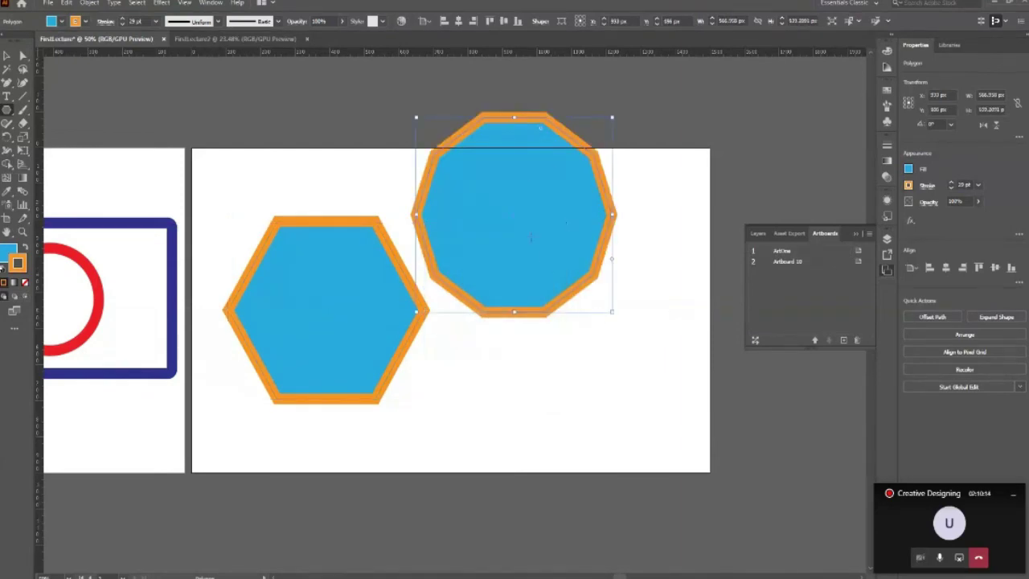
key("ctrl+z")
left_click(545, 265)
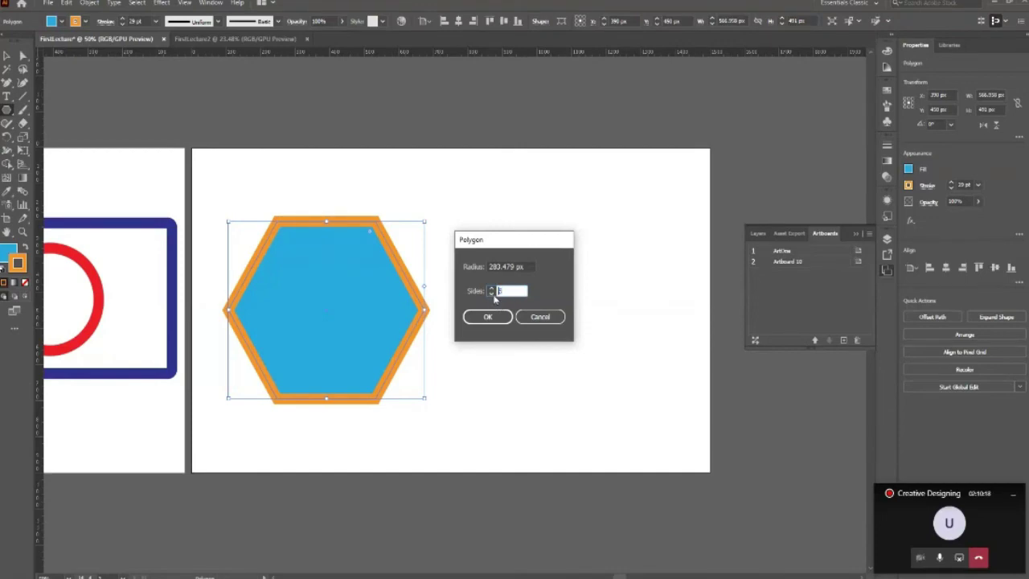
left_click(488, 315)
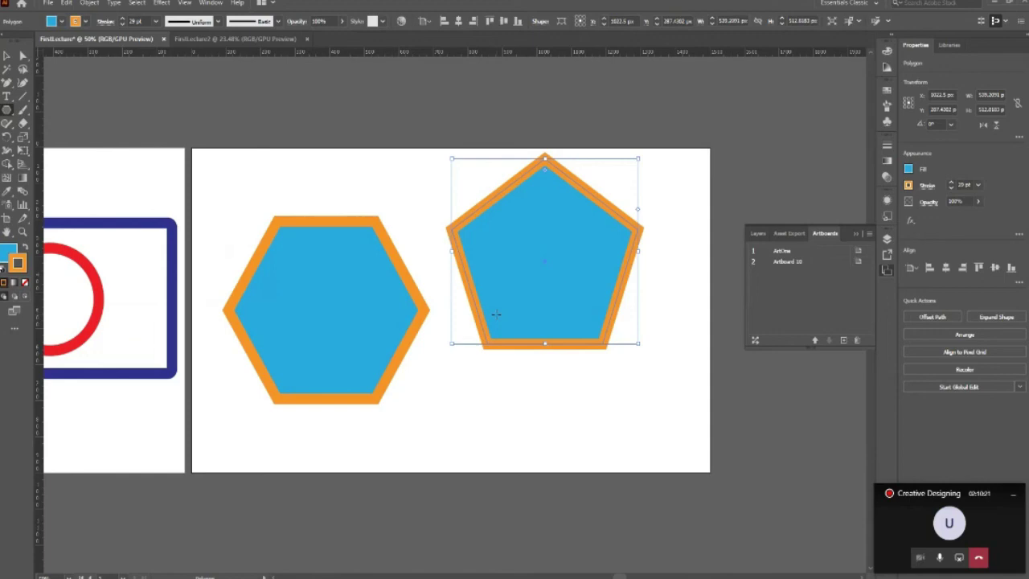
key("ctrl+z")
left_click(543, 250)
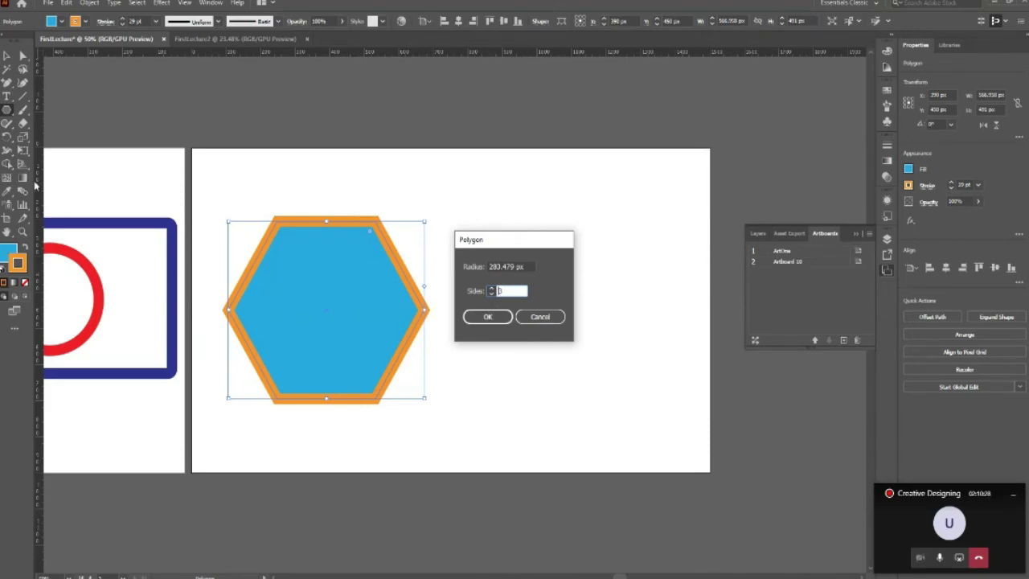
left_click(481, 318)
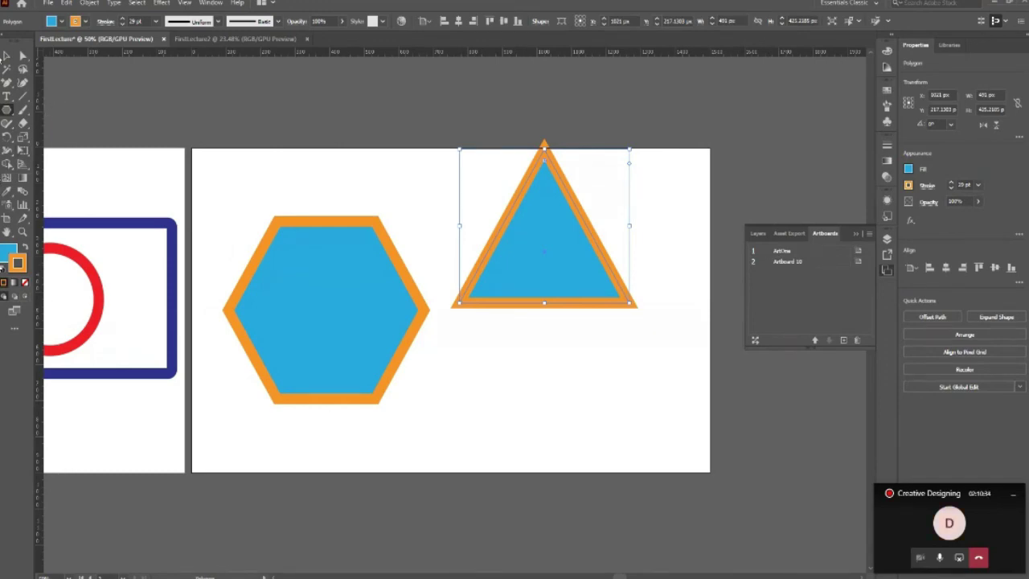
left_click(5, 55)
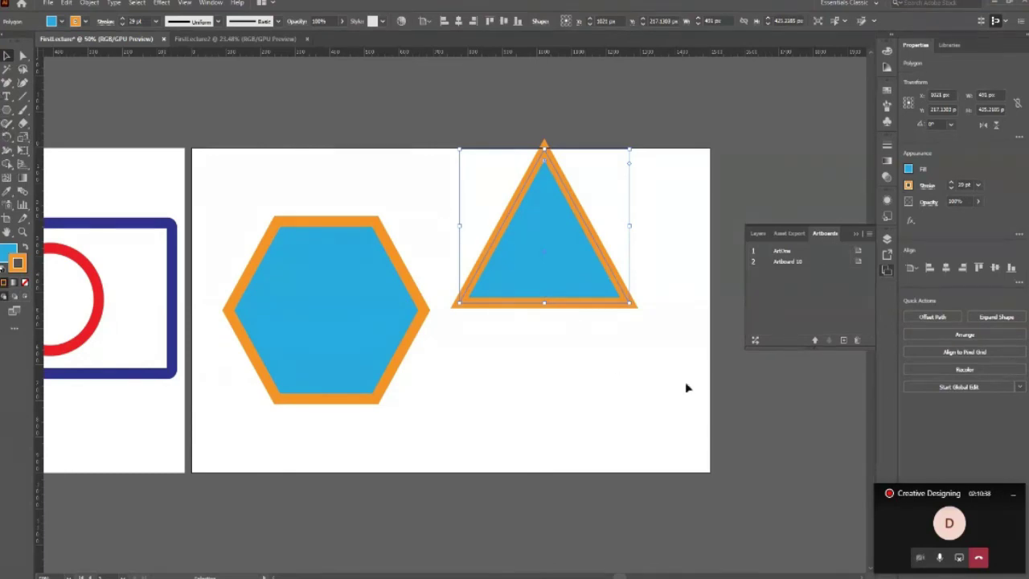
left_click(569, 369)
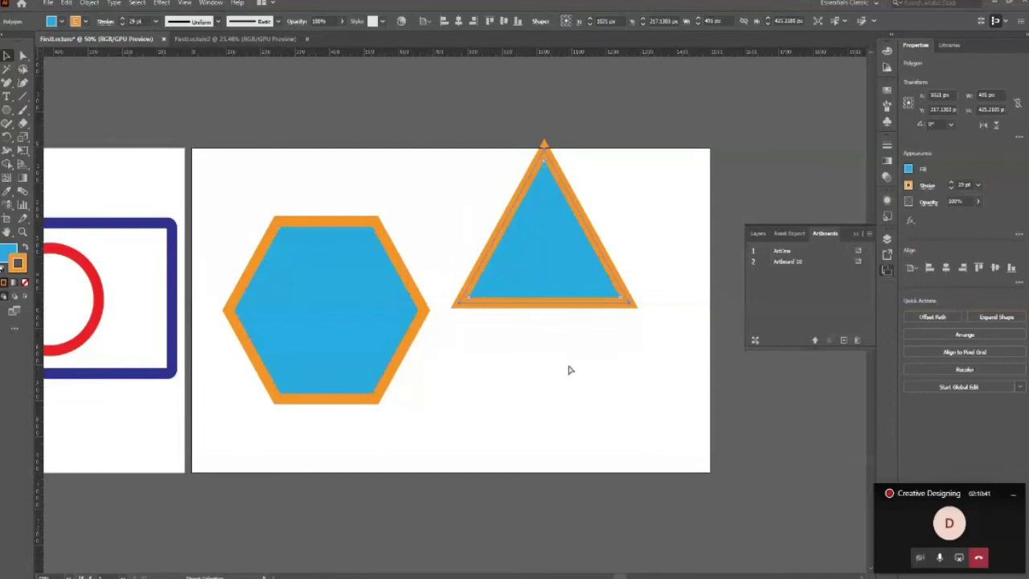
key("ctrl+z")
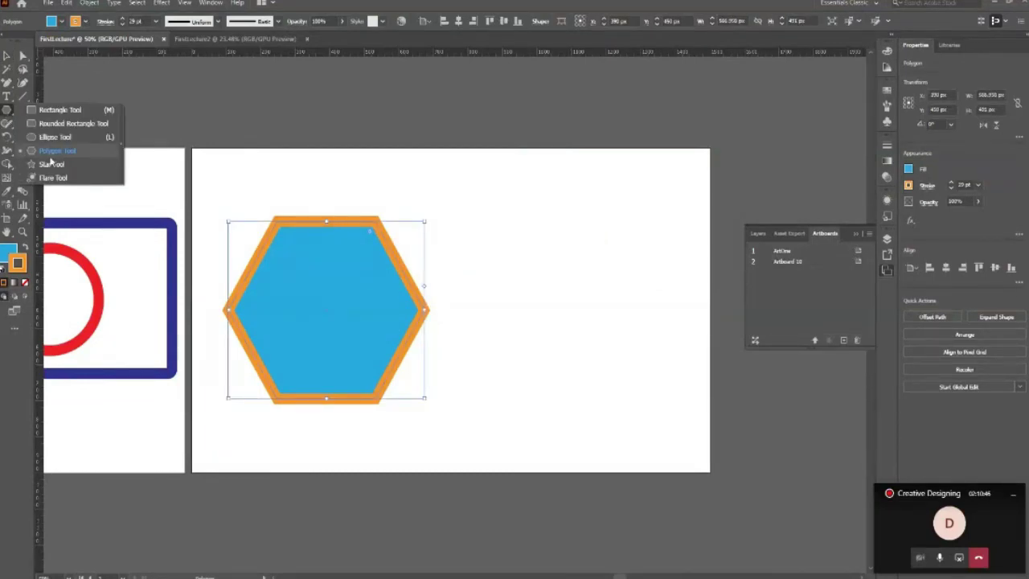
- Create a star with the Star tool, undoing an 8-point attempt and entering 5 instead
left_click(58, 166)
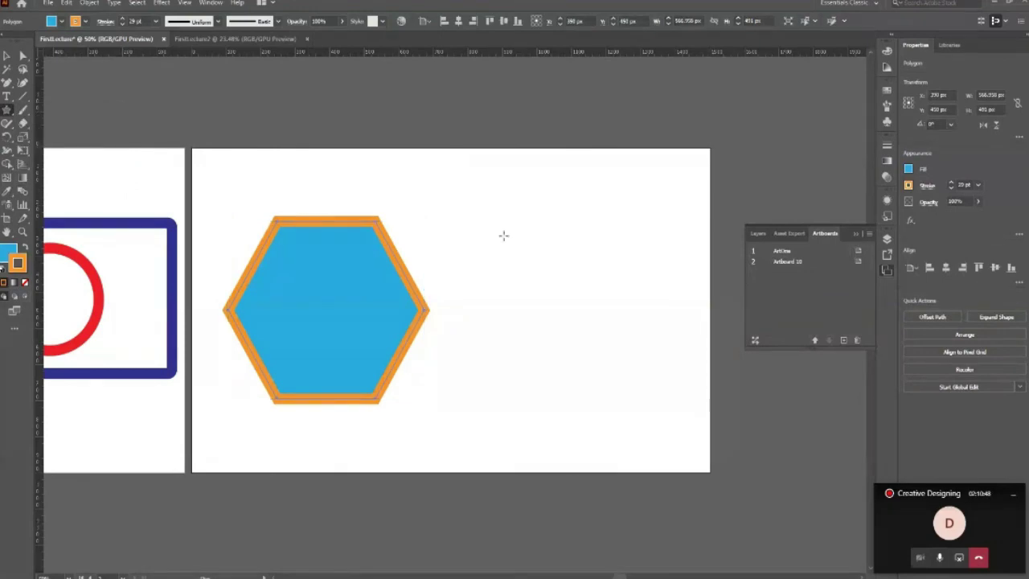
left_click(544, 233)
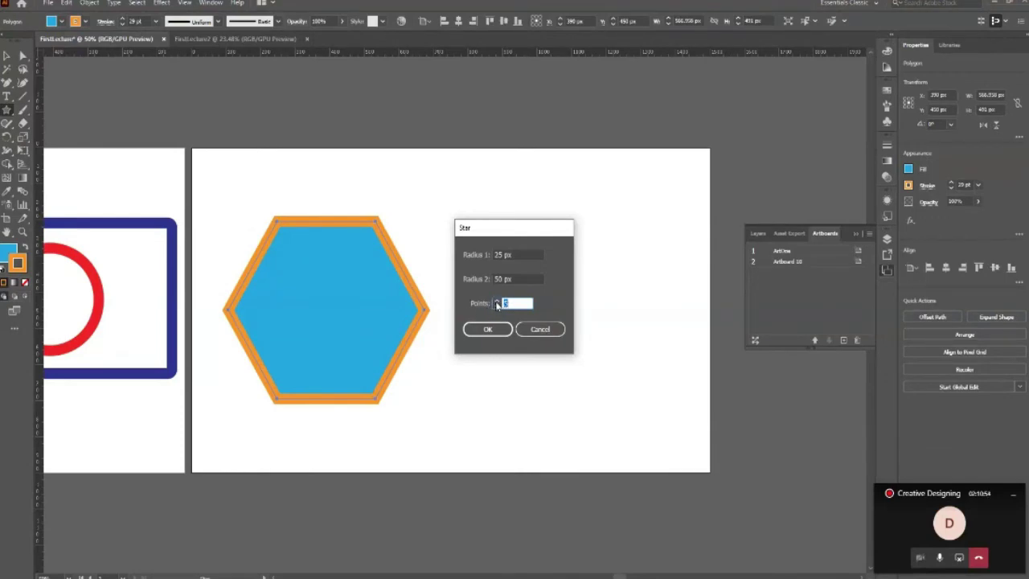
left_click(486, 329)
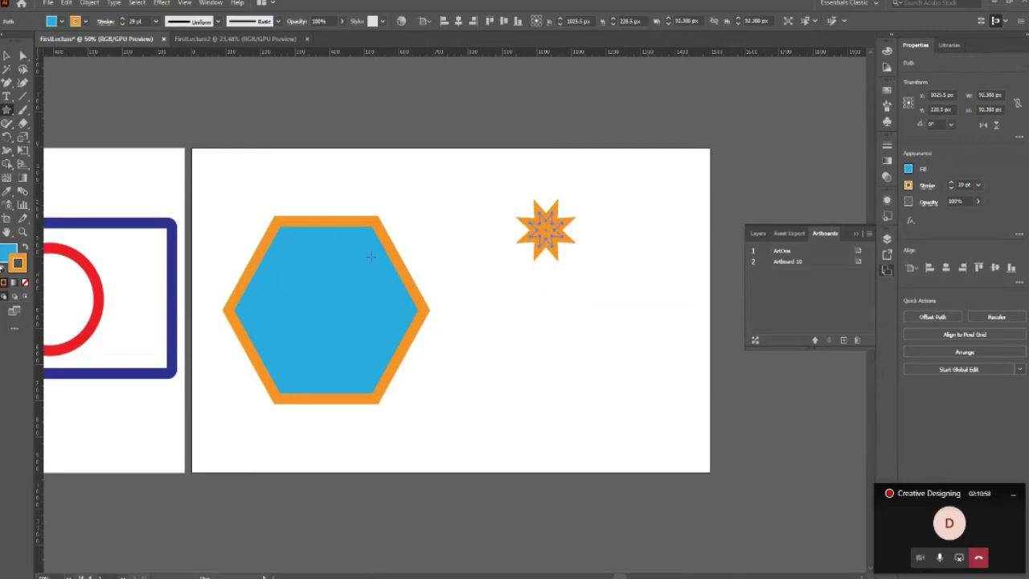
key("ctrl+z")
left_click(519, 266)
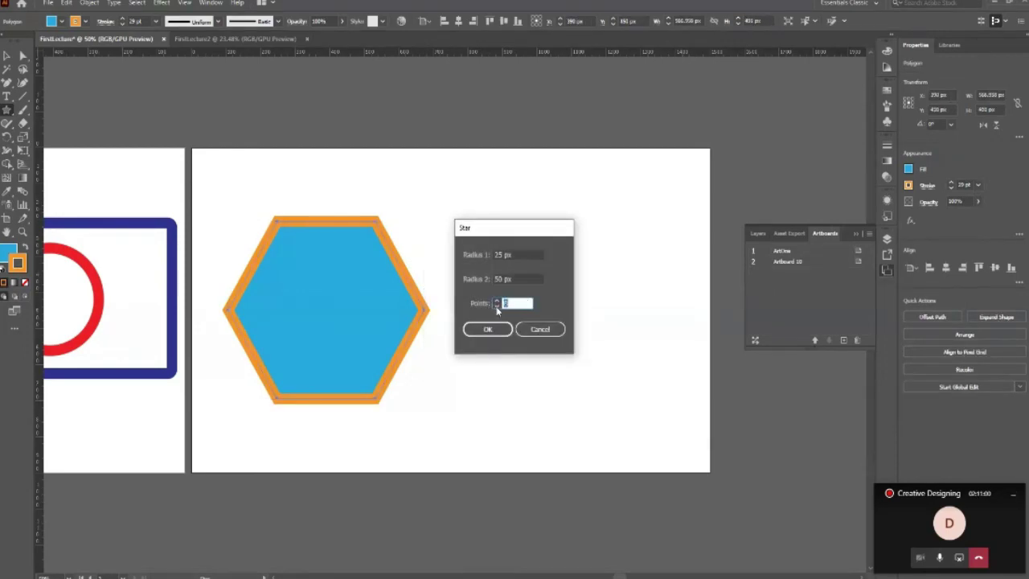
type("5")
key("Return")
key("v")
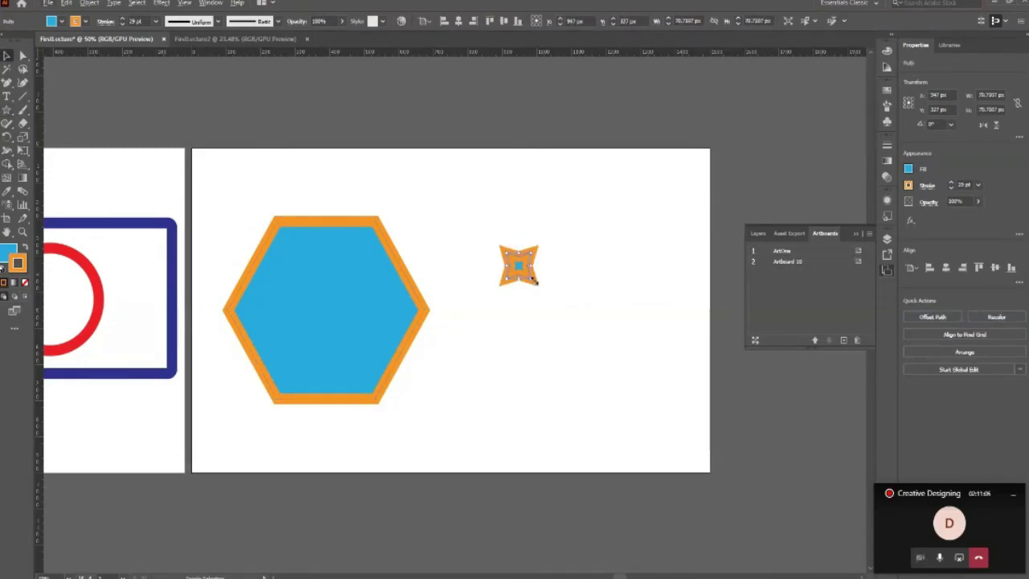
- Scale the star up by its corner handle and move it down-right beside the hexagon
left_click_drag(537, 281, 579, 329)
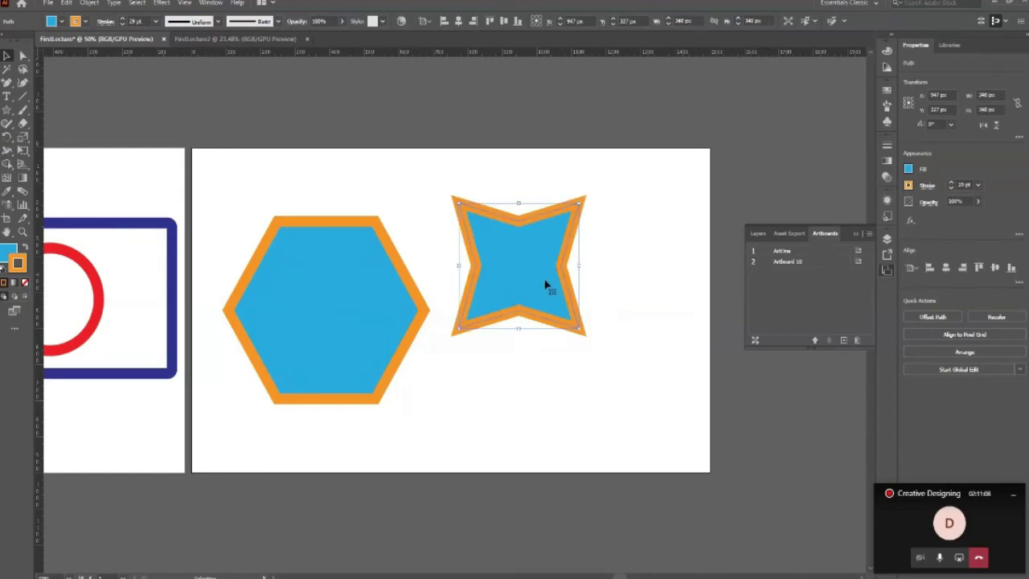
left_click_drag(544, 284, 562, 317)
left_click(642, 412)
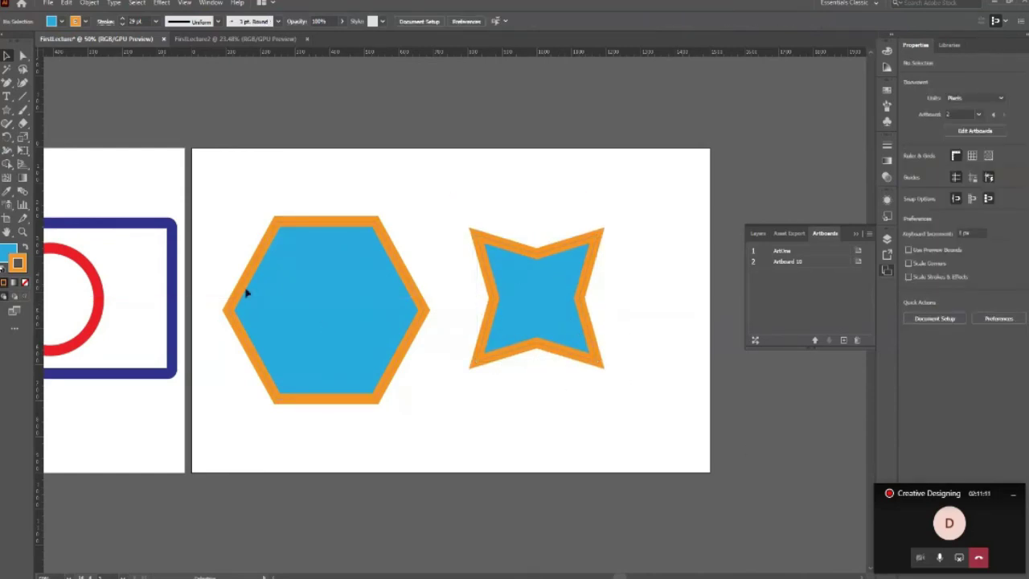
- Give the star a green fill and a dark red stroke from the Control bar swatches
left_click(546, 278)
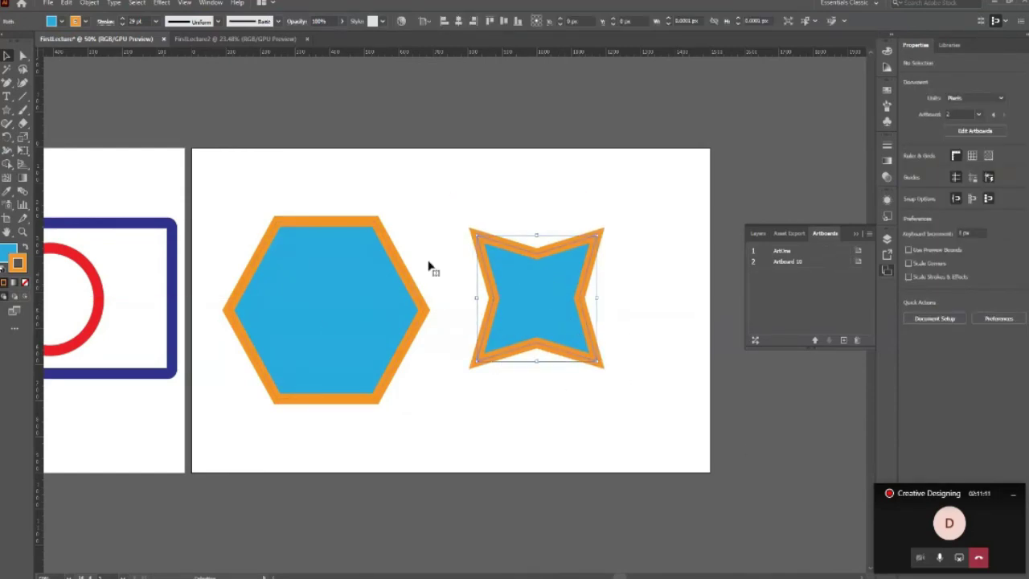
left_click(61, 23)
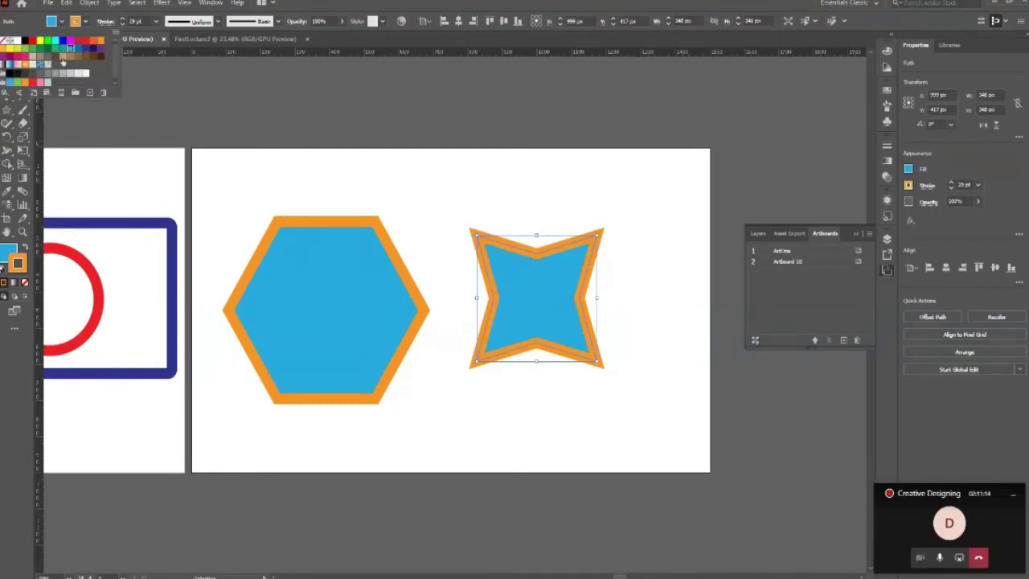
left_click(25, 49)
left_click(407, 194)
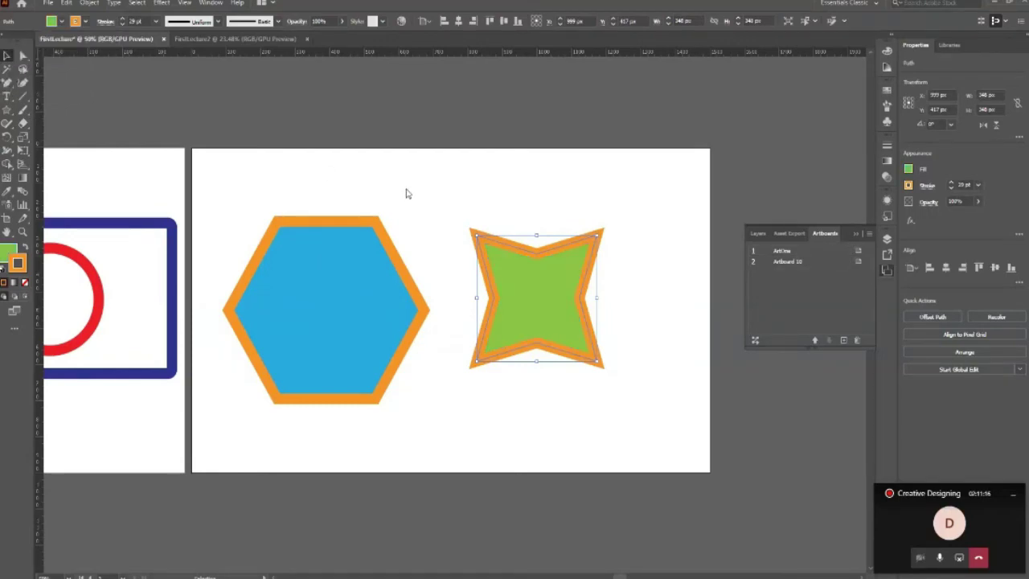
left_click(562, 342)
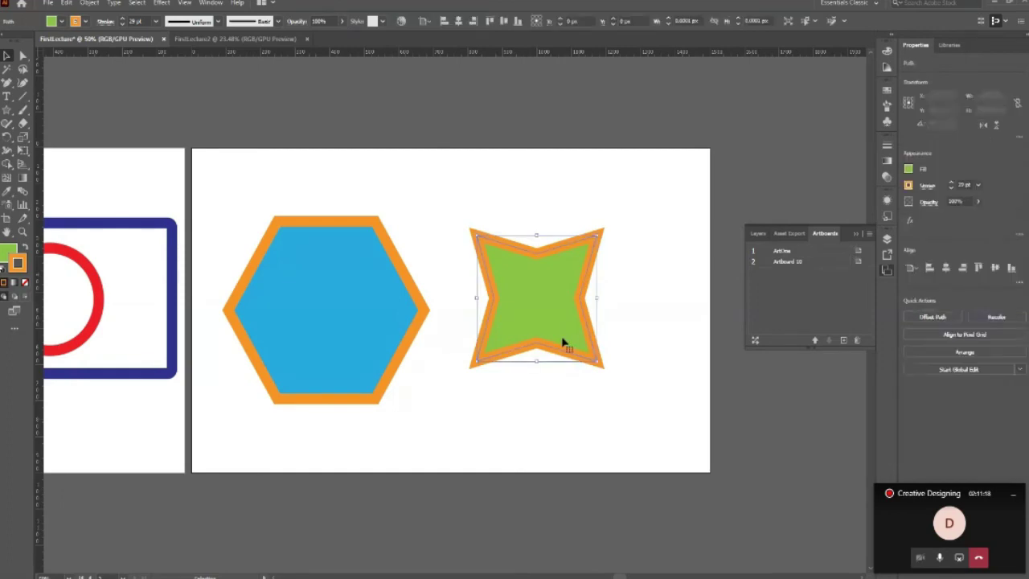
left_click(85, 22)
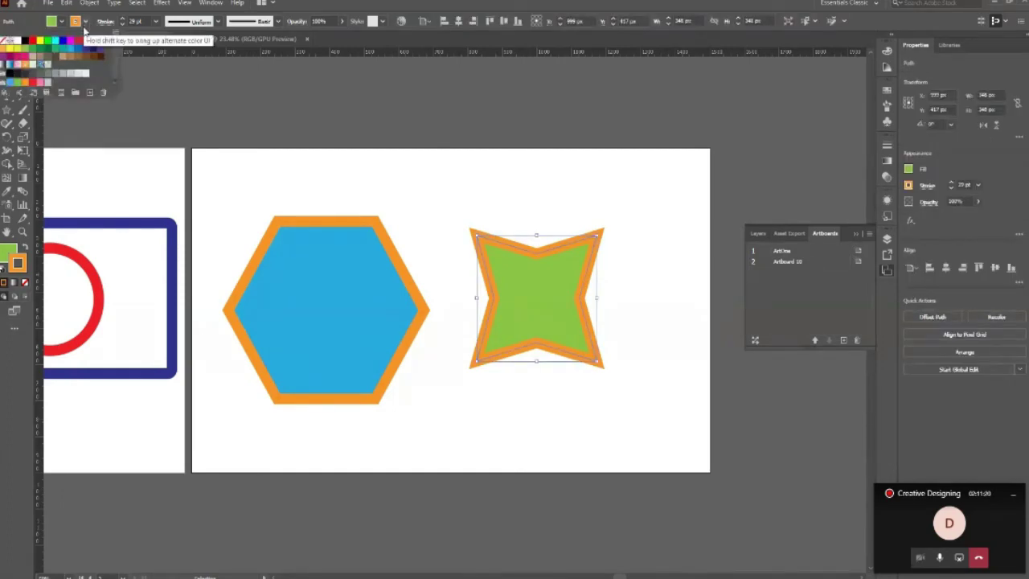
left_click(78, 42)
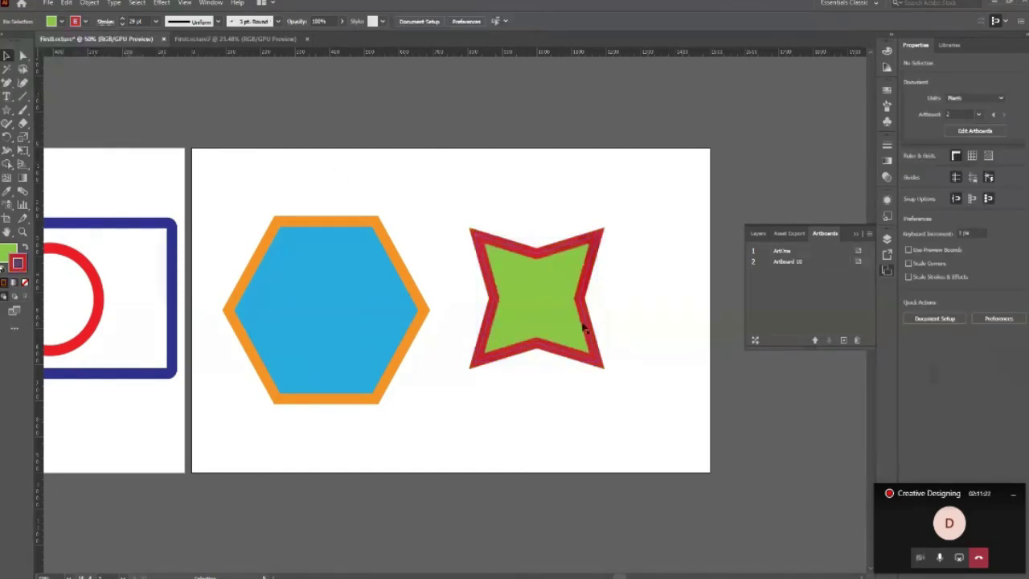
- Try Align-centring and nudging the star, then undo the stray moves and deselect
left_click(458, 20)
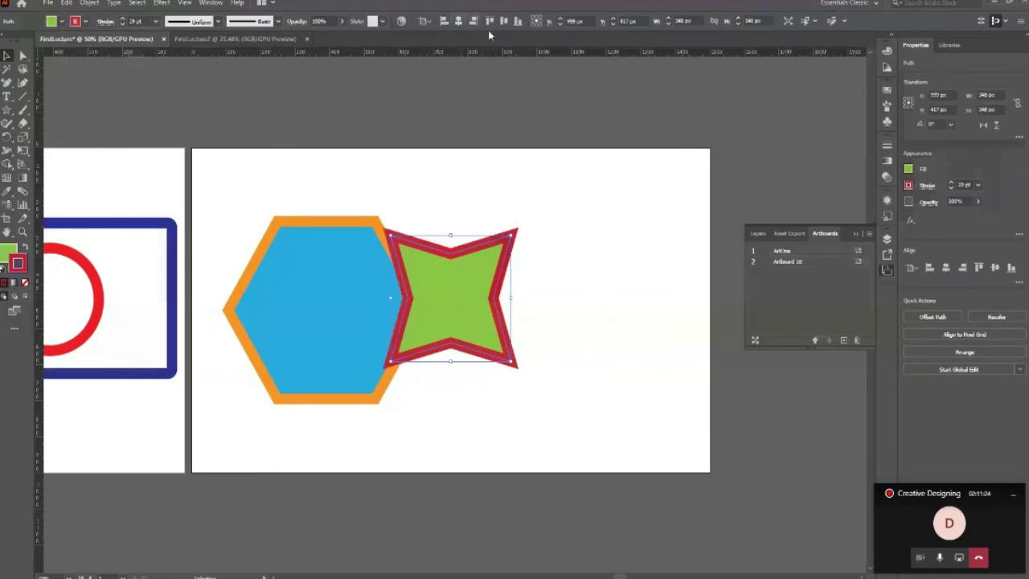
left_click(504, 20)
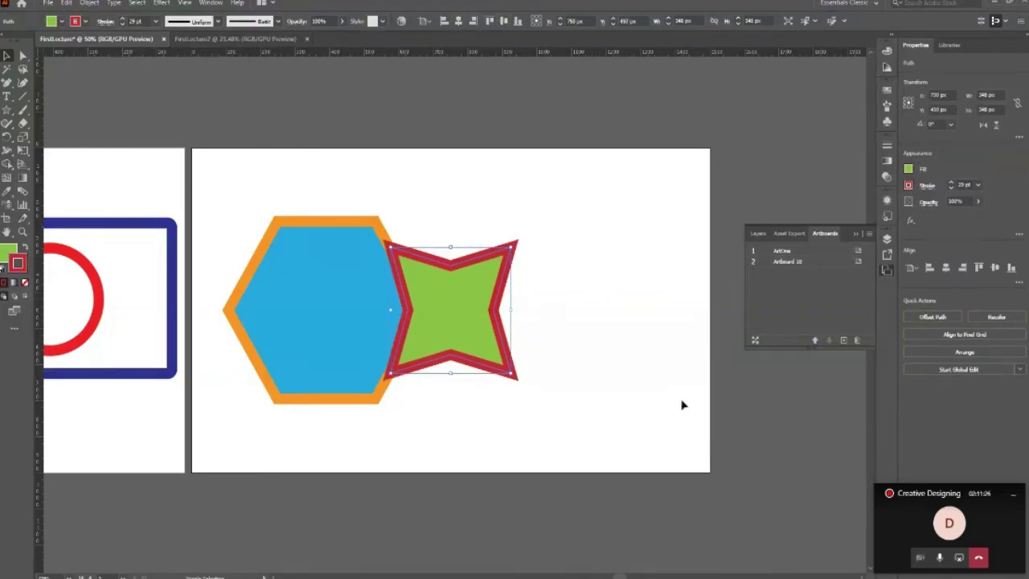
key("shift+Right")
key("shift+Right")
key("shift+Right")
key("shift+Right")
key("shift+Right")
key("shift+Right")
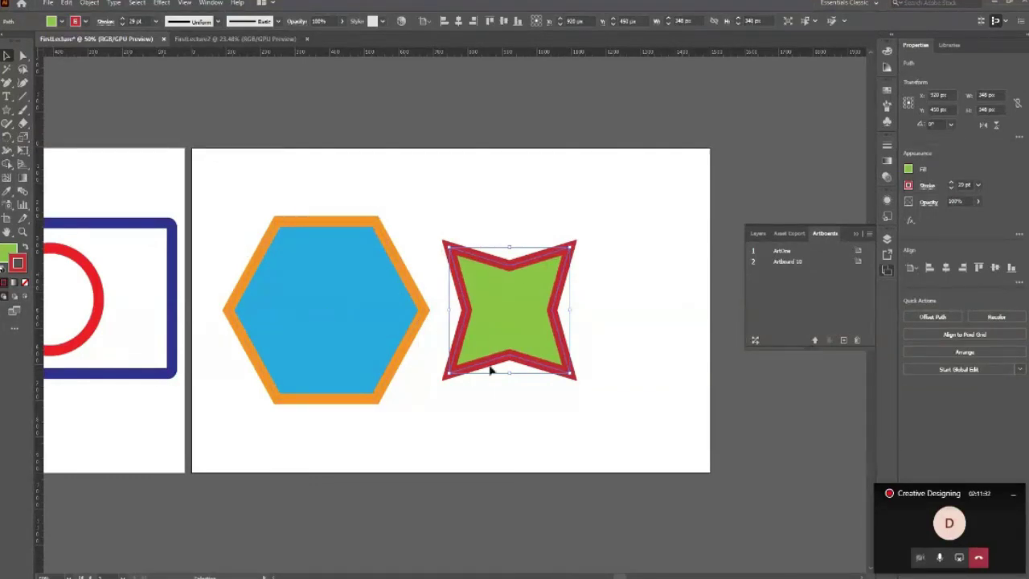
left_click(458, 21)
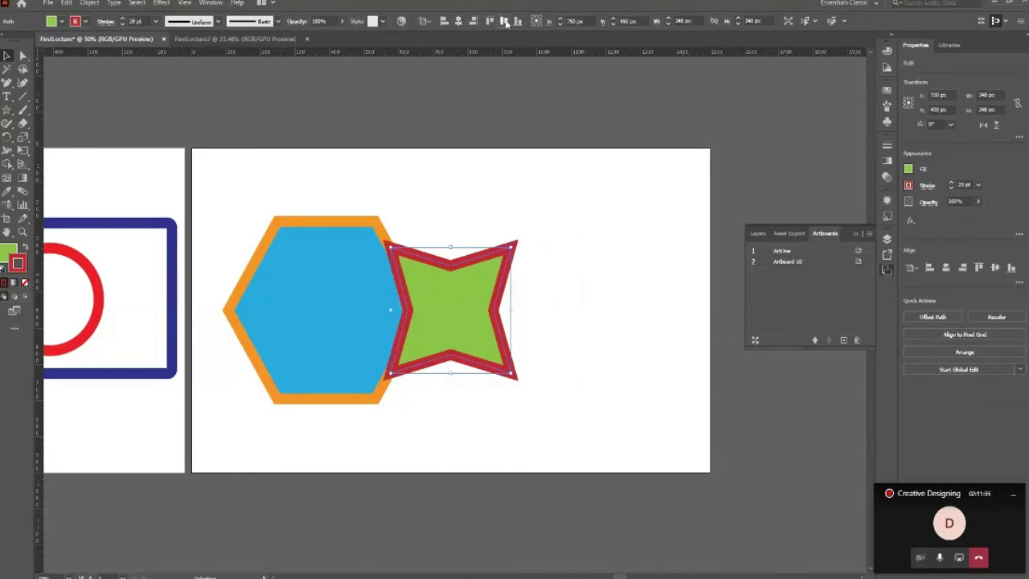
mouse_move(305, 385)
left_mouse_down()
mouse_move(71, 294)
mouse_move(44, 203)
left_mouse_up()
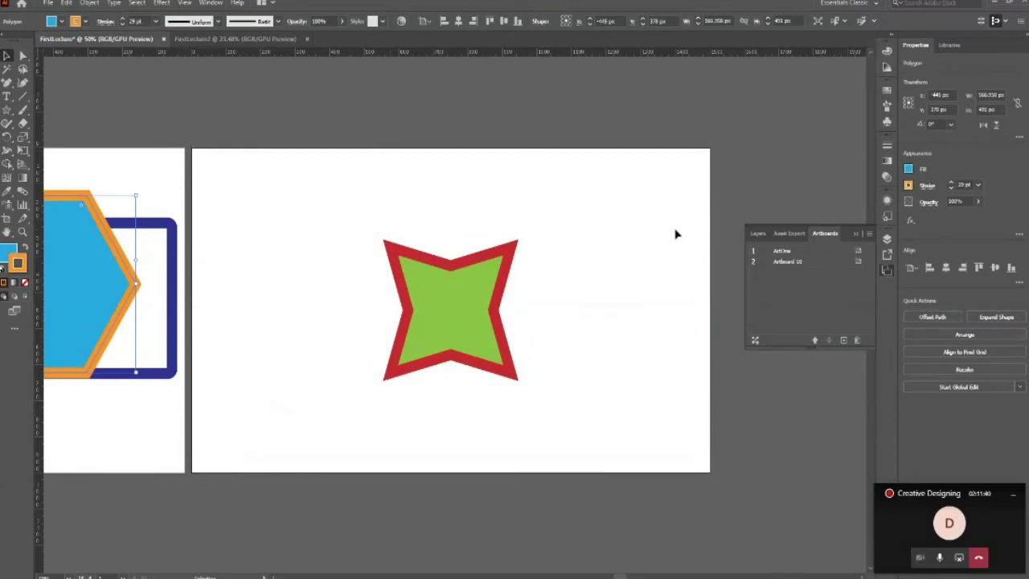
key("ctrl+z")
key("ctrl+z")
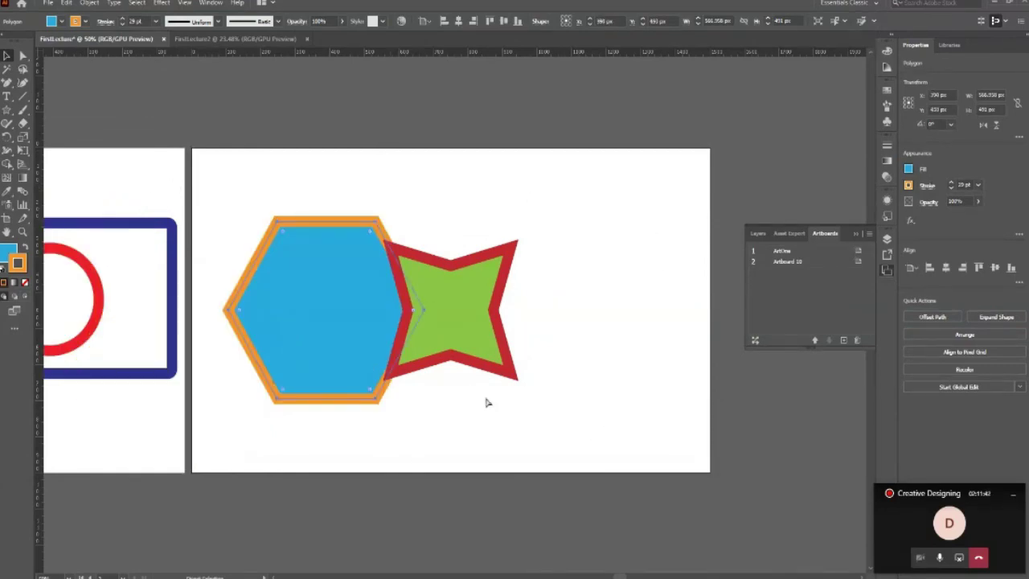
key("ctrl+z")
left_click(642, 438)
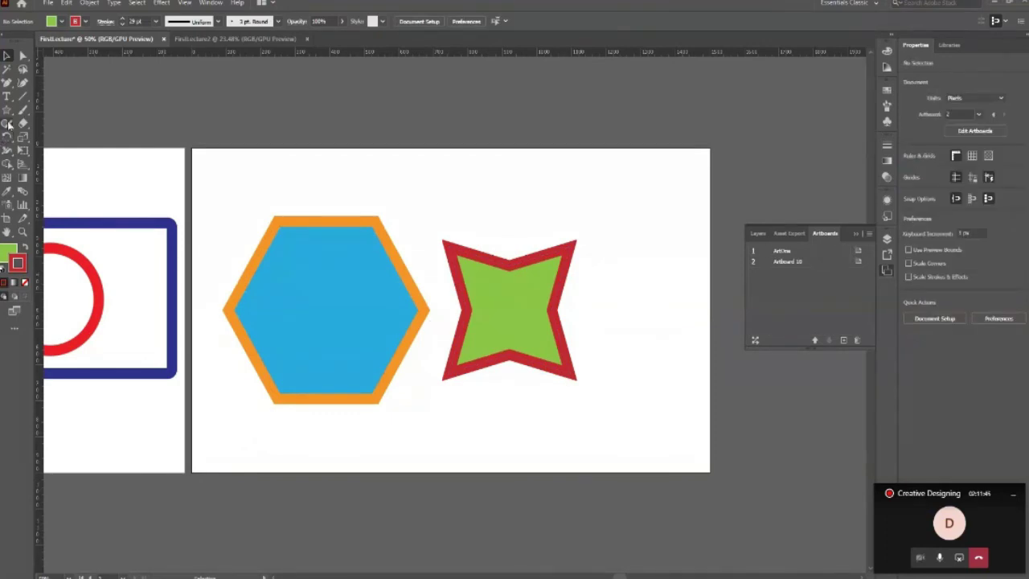
- Pan the canvas left, close the Artboards panel and move to the blank Untitled-4 document
left_click(7, 112)
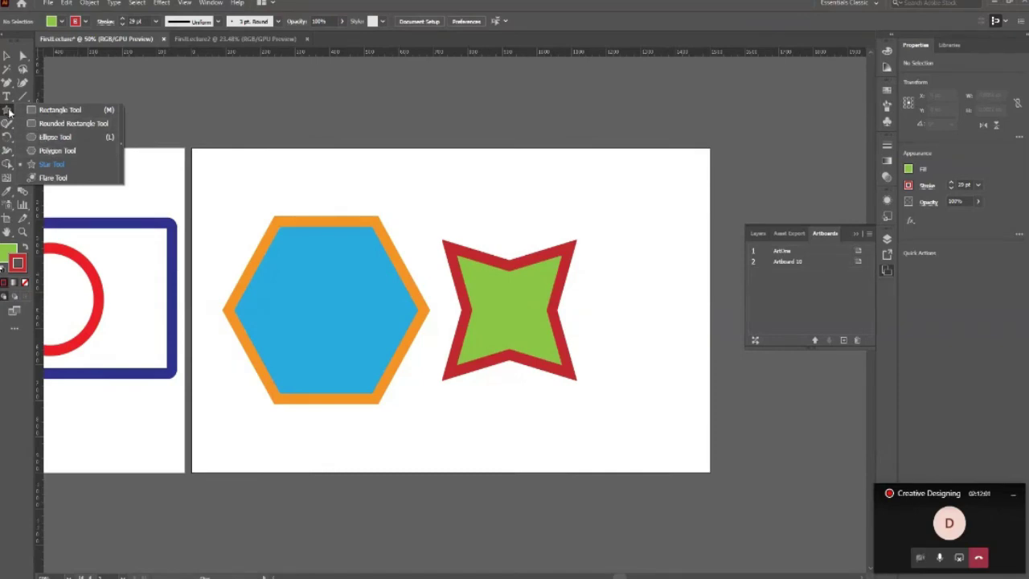
left_click(10, 112)
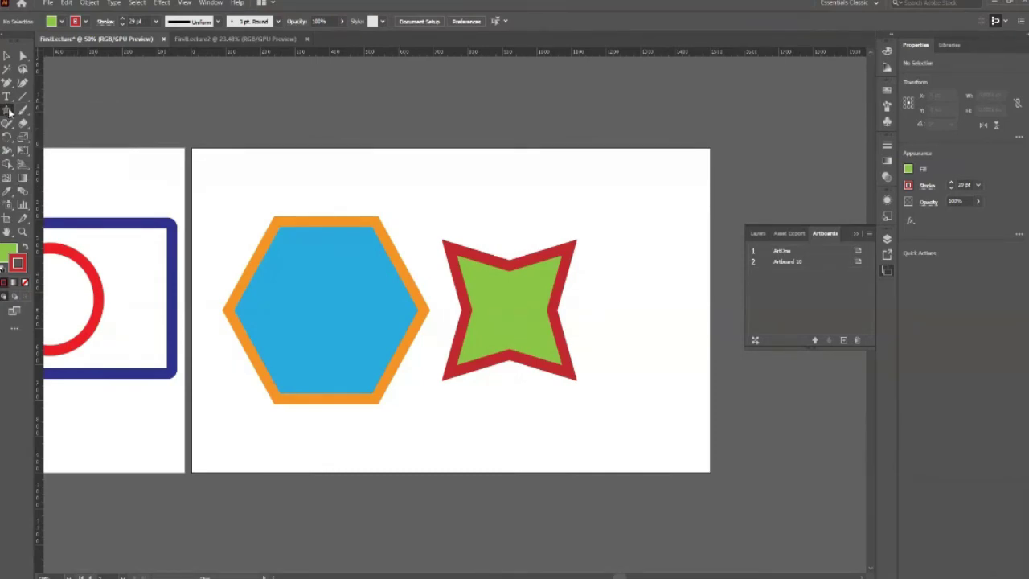
key("v")
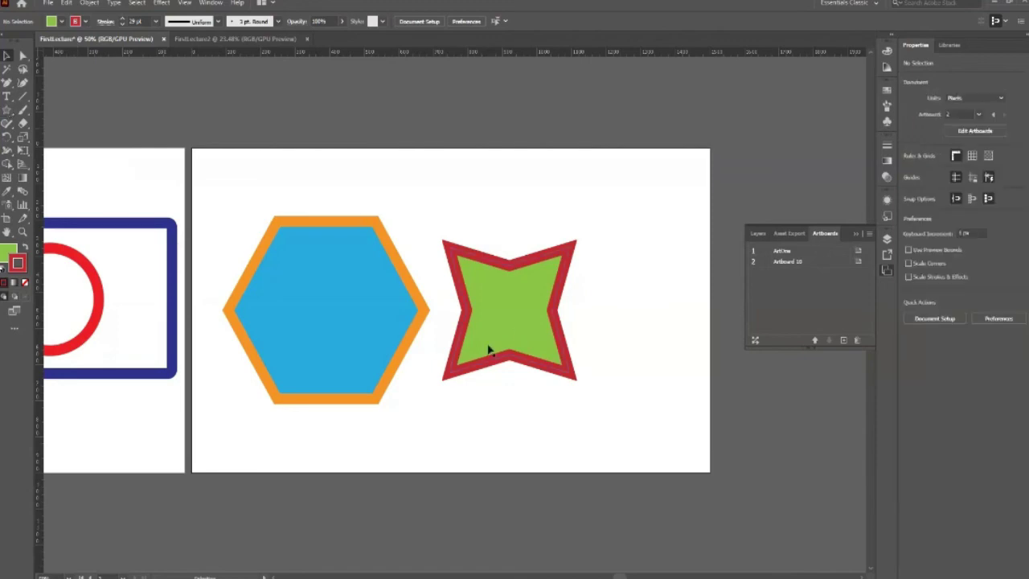
scroll(223, 454, "left", 3)
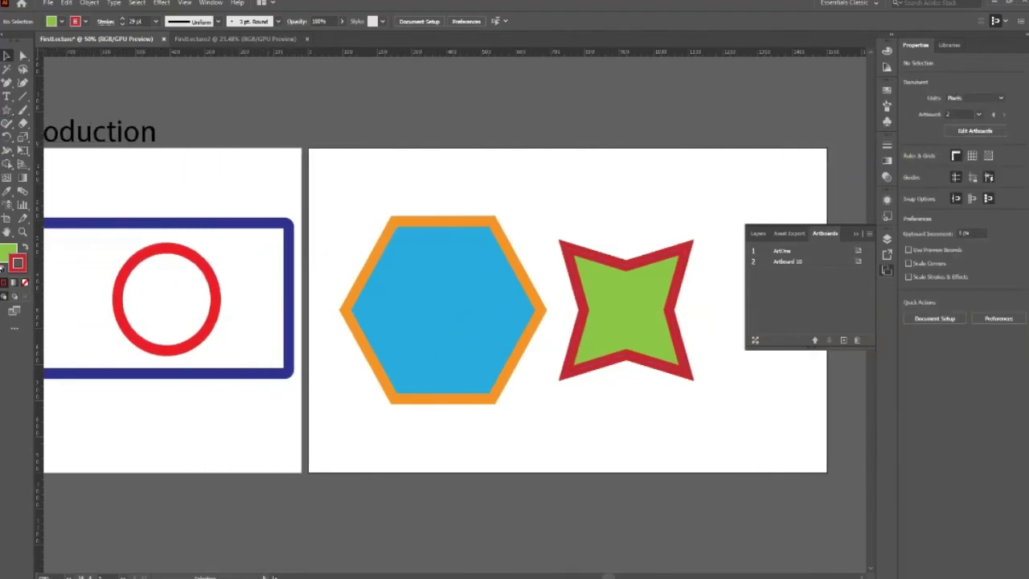
scroll(223, 455, "left", 2)
scroll(223, 455, "left", 2)
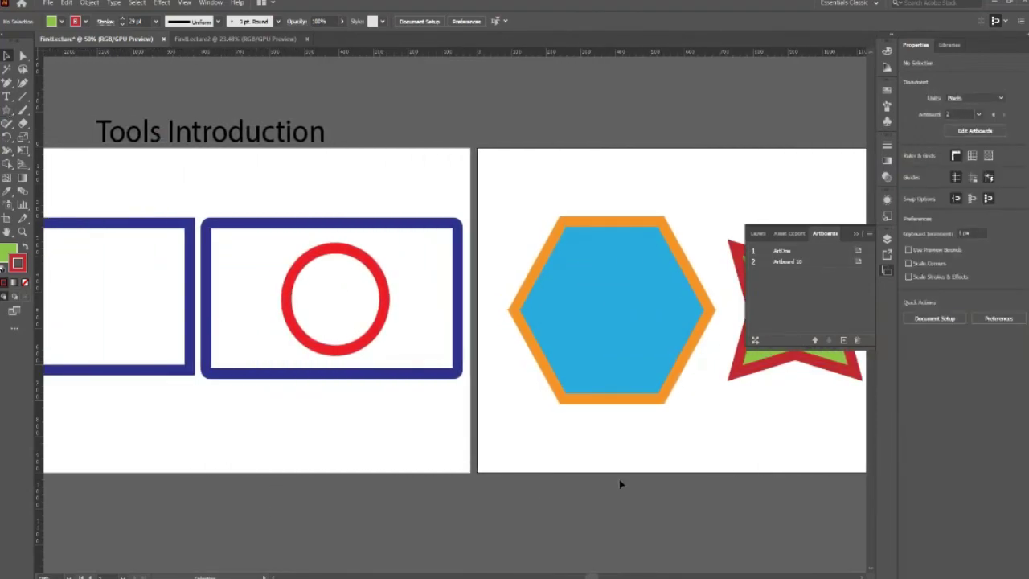
left_click(856, 234)
key("ctrl+minus")
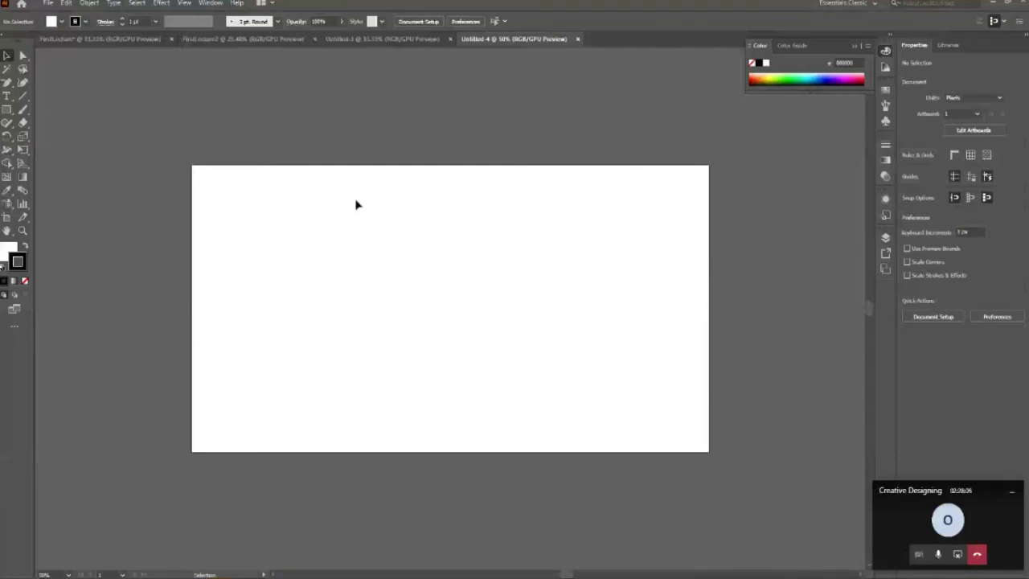
- Draw a red-filled 421 × 405 px square across the artboard's top edge and shift it down-right
left_click(6, 109)
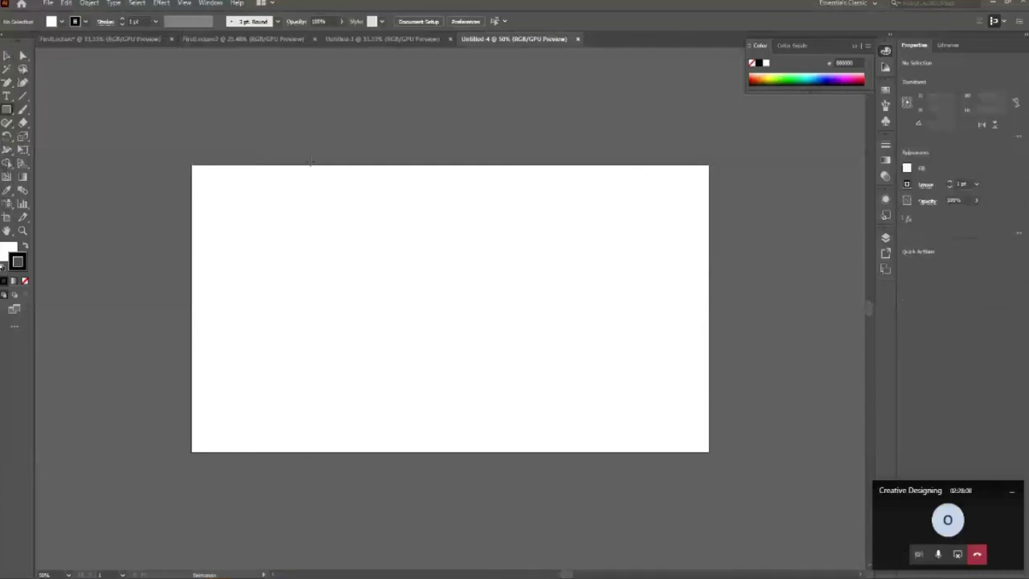
left_click_drag(335, 117, 481, 259)
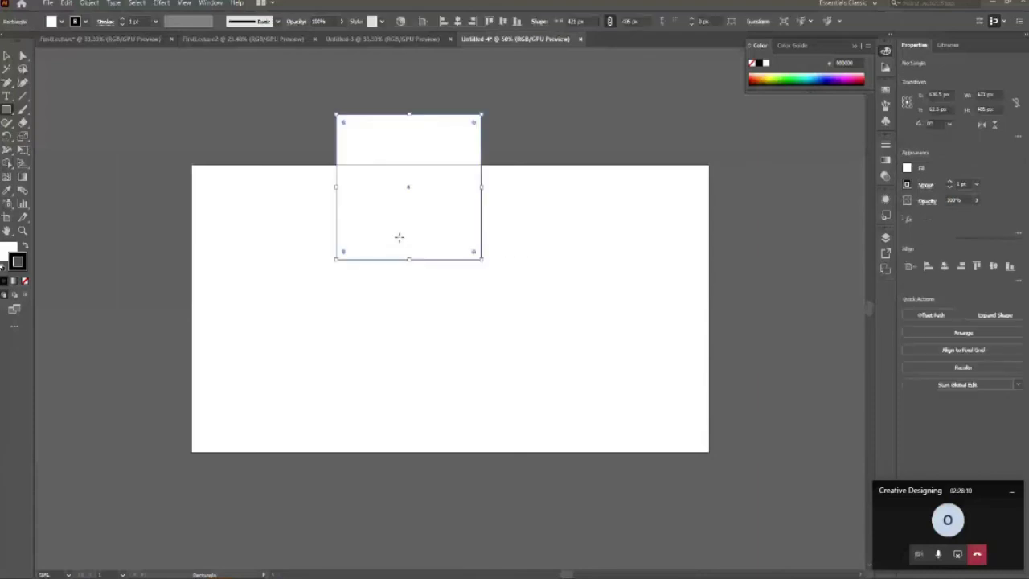
left_click(52, 21)
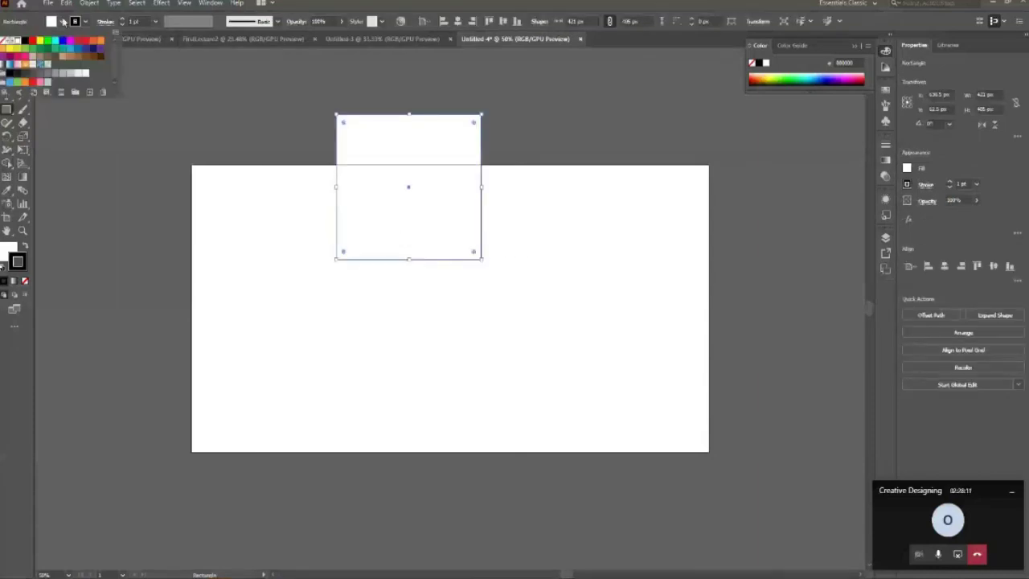
left_click(30, 36)
left_click(7, 55)
left_click(527, 224)
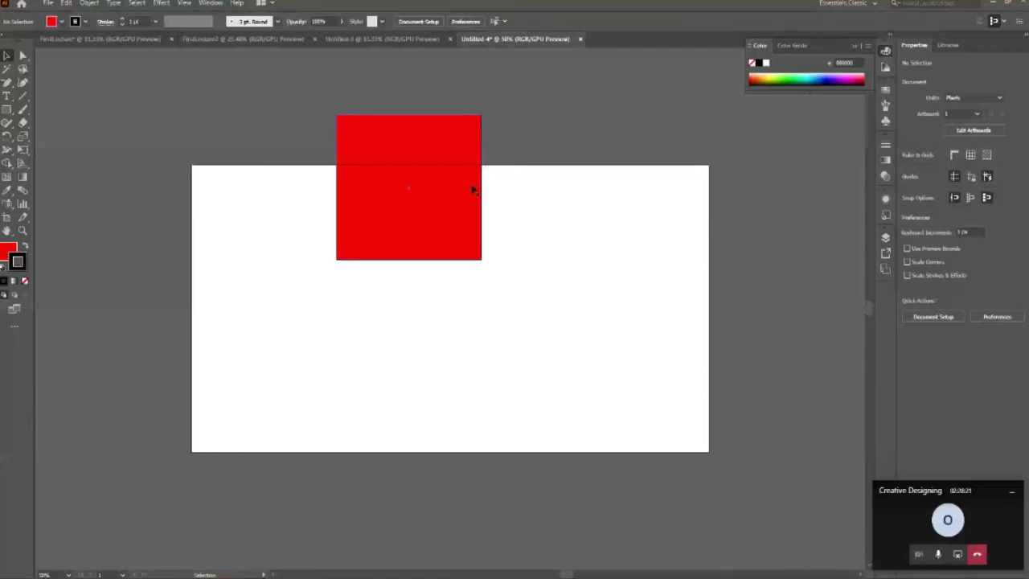
mouse_move(454, 201)
left_mouse_down()
mouse_move(472, 240)
mouse_move(450, 294)
mouse_move(457, 229)
mouse_move(496, 307)
mouse_move(482, 220)
left_mouse_up()
left_click(608, 253)
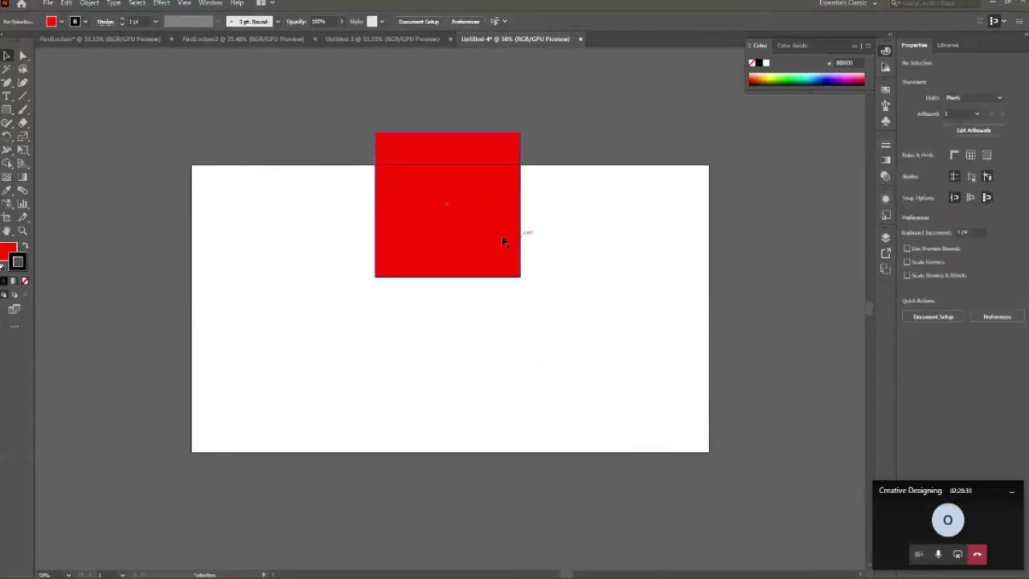
left_click(486, 234)
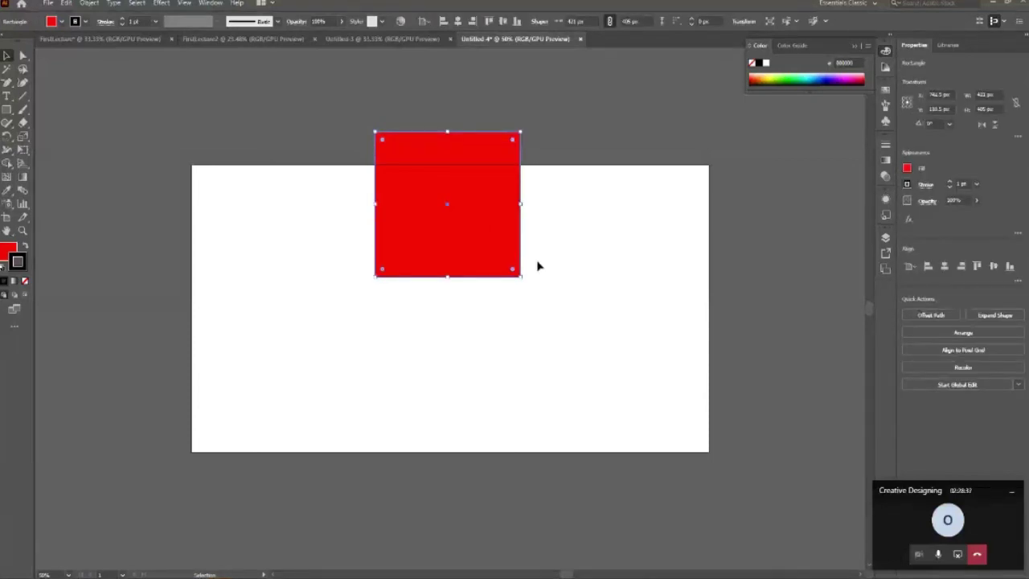
left_click(538, 266)
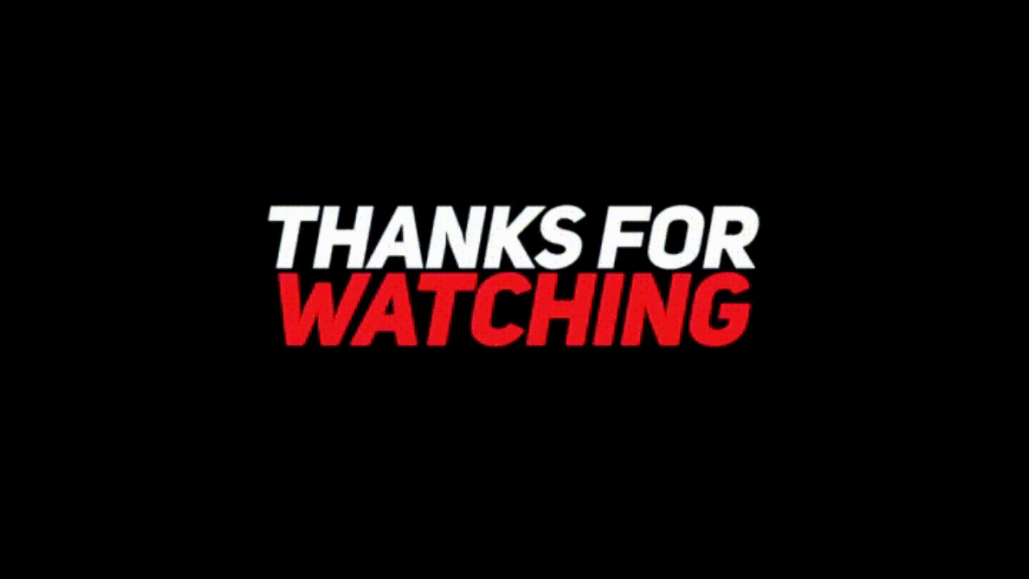